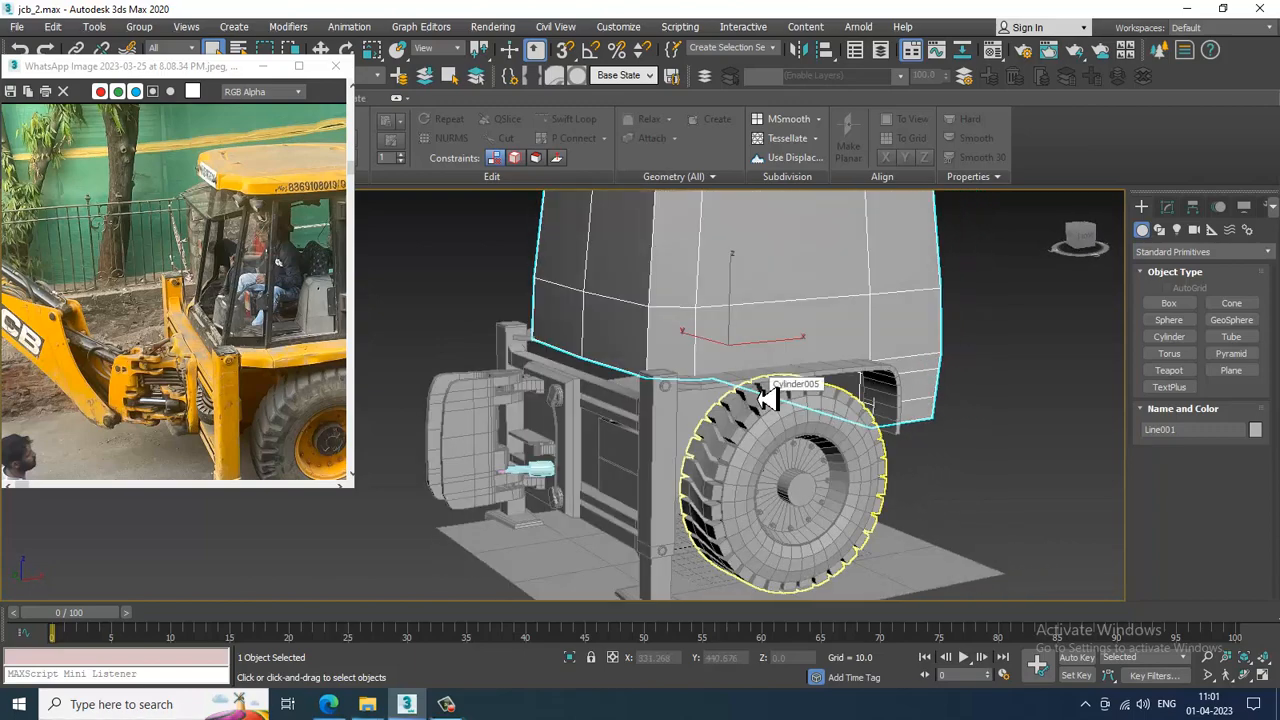
# Mirror the light-blue hydraulic cylinder and its rod end along Y as a copy, and move the copy sideways along Y
pyautogui.keyDown('alt'); pyautogui.moveTo(765, 399); pyautogui.dragTo(791, 377, button='middle'); pyautogui.keyUp('alt')
pyautogui.scroll(3, 777, 389)
pyautogui.moveTo(714, 434); pyautogui.dragTo(880, 388, button='middle')
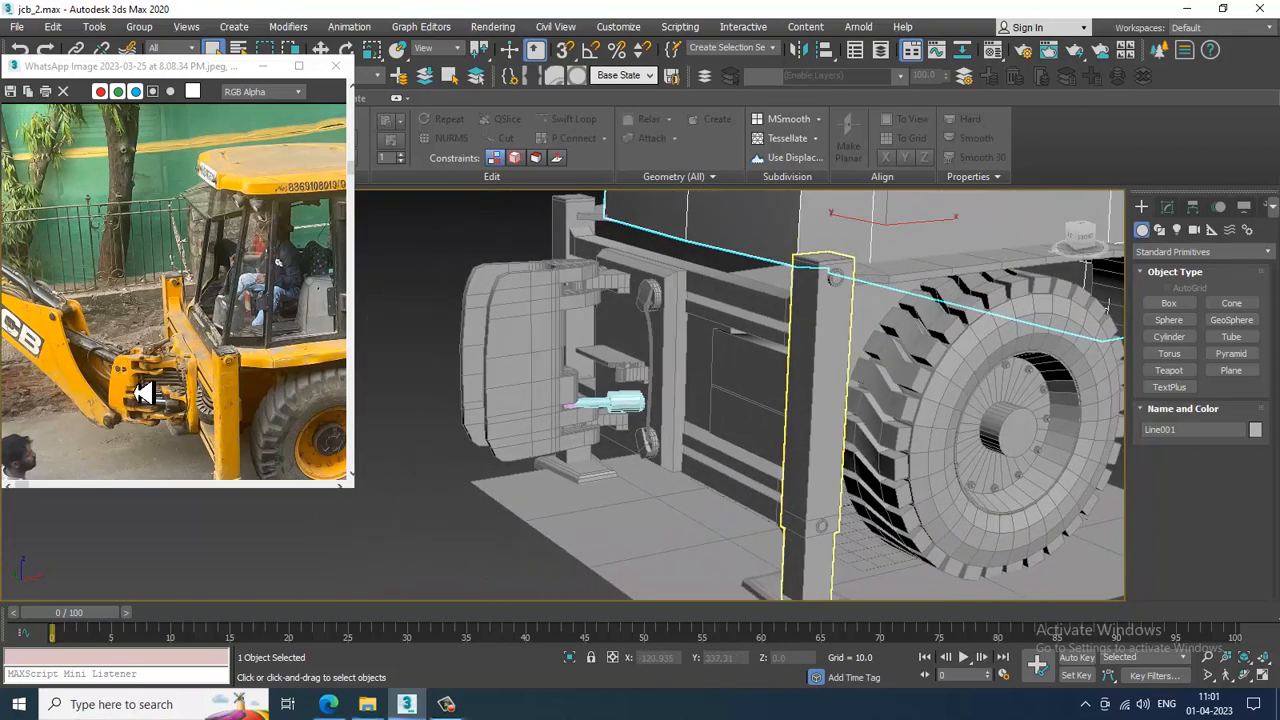
pyautogui.scroll(2, 152, 399)
pyautogui.moveTo(202, 453); pyautogui.dragTo(190, 369, button='middle')
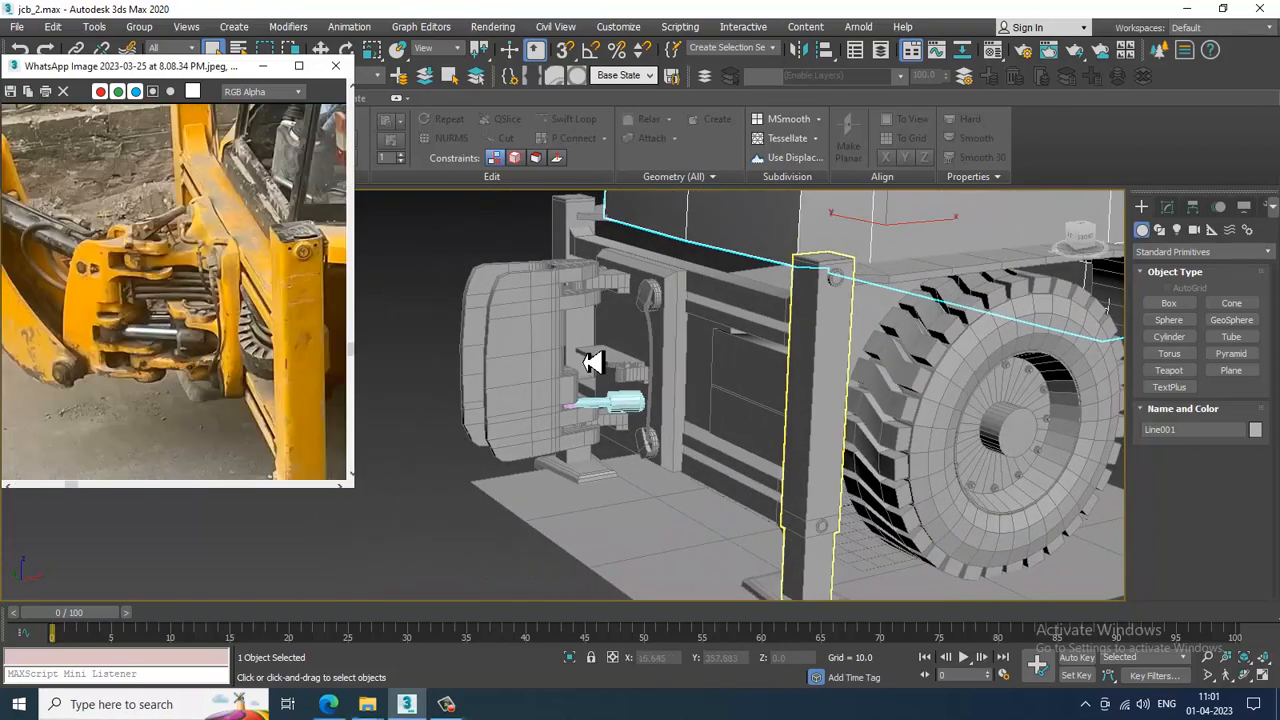
pyautogui.scroll(3, 634, 402)
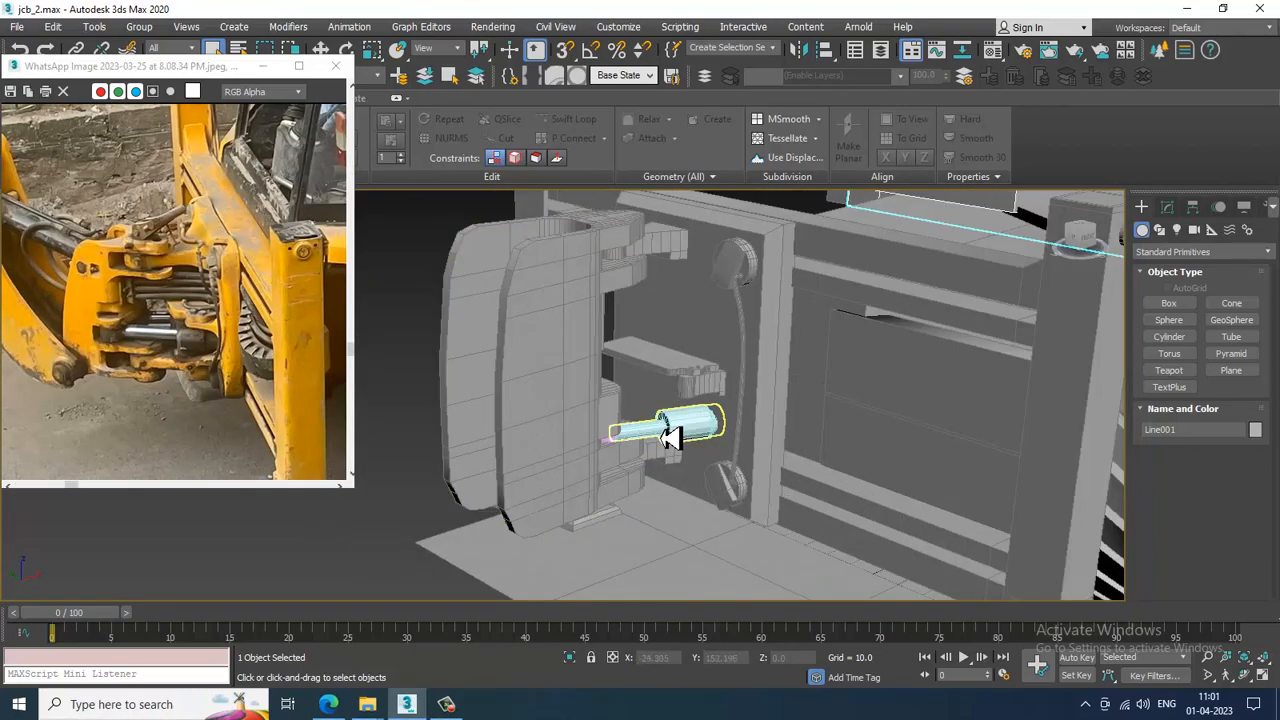
pyautogui.click(668, 436)
pyautogui.scroll(3, 663, 429)
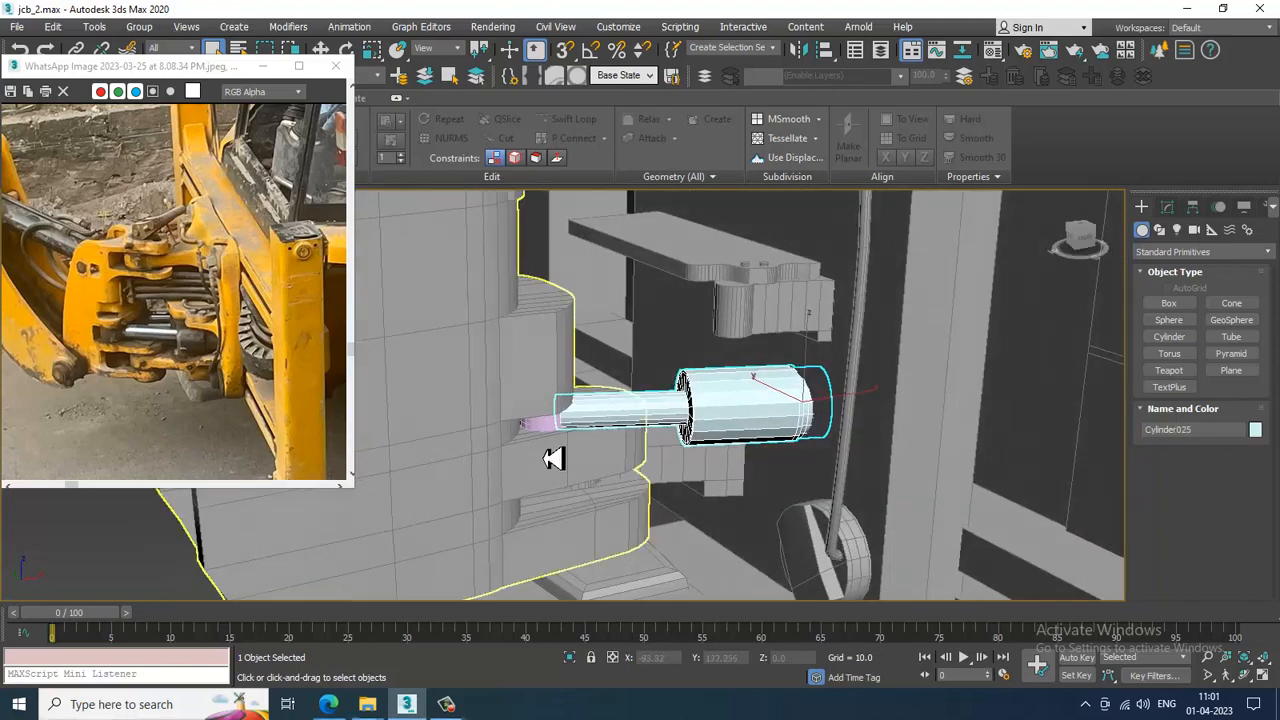
pyautogui.keyDown('ctrl'); pyautogui.click(548, 431); pyautogui.keyUp('ctrl')
pyautogui.scroll(-3, 590, 428)
pyautogui.keyDown('alt'); pyautogui.moveTo(629, 423); pyautogui.dragTo(714, 457, button='middle'); pyautogui.keyUp('alt')
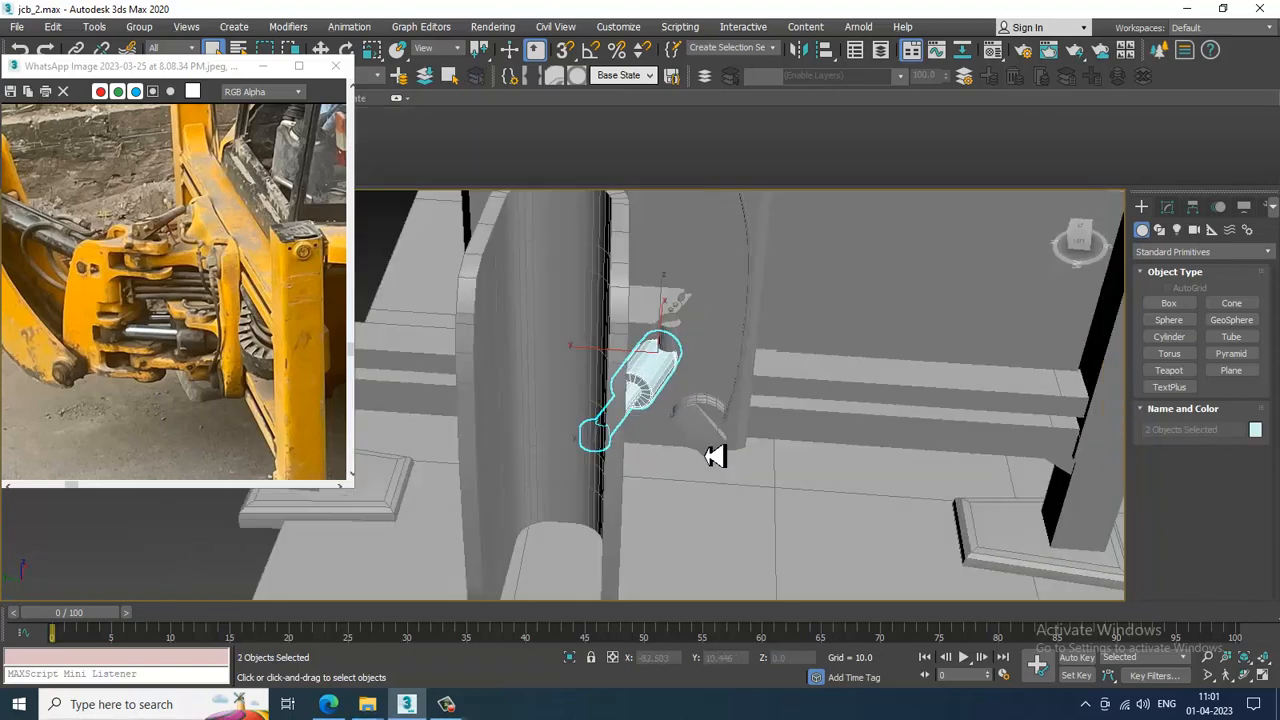
pyautogui.press('w')
pyautogui.keyDown('alt'); pyautogui.moveTo(570, 400); pyautogui.dragTo(702, 380, button='middle'); pyautogui.keyUp('alt')
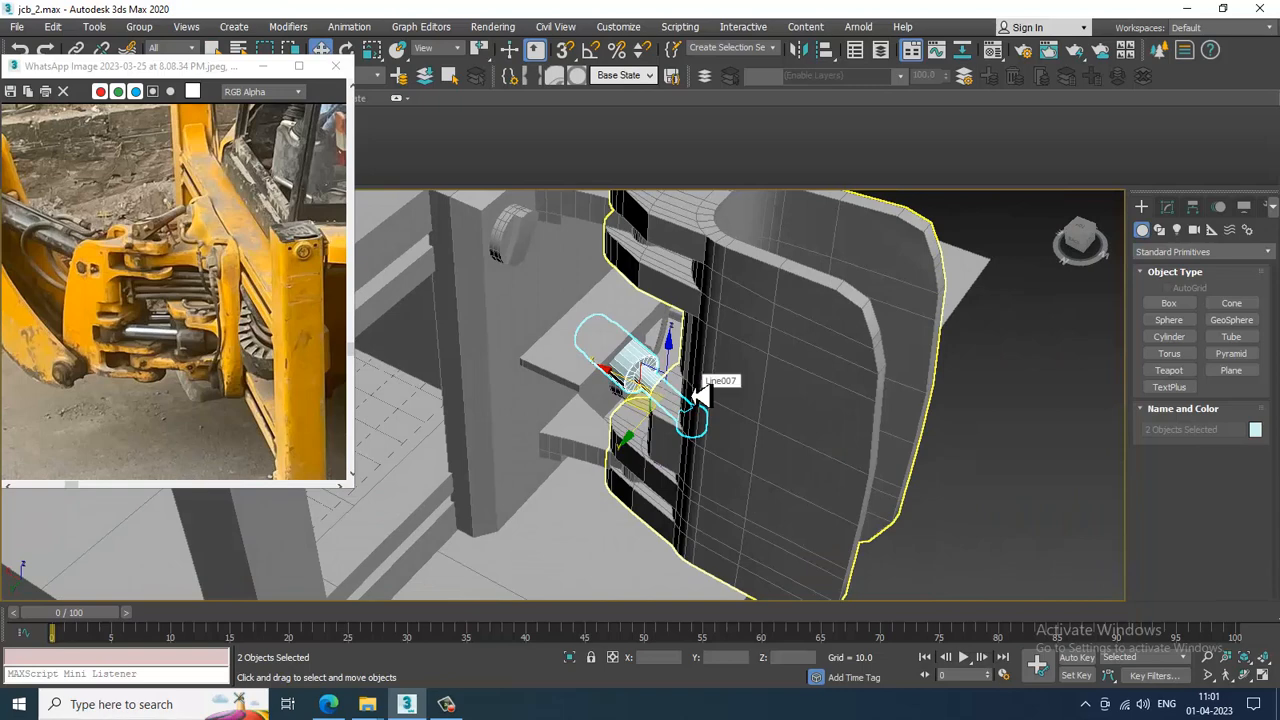
pyautogui.click(798, 51)
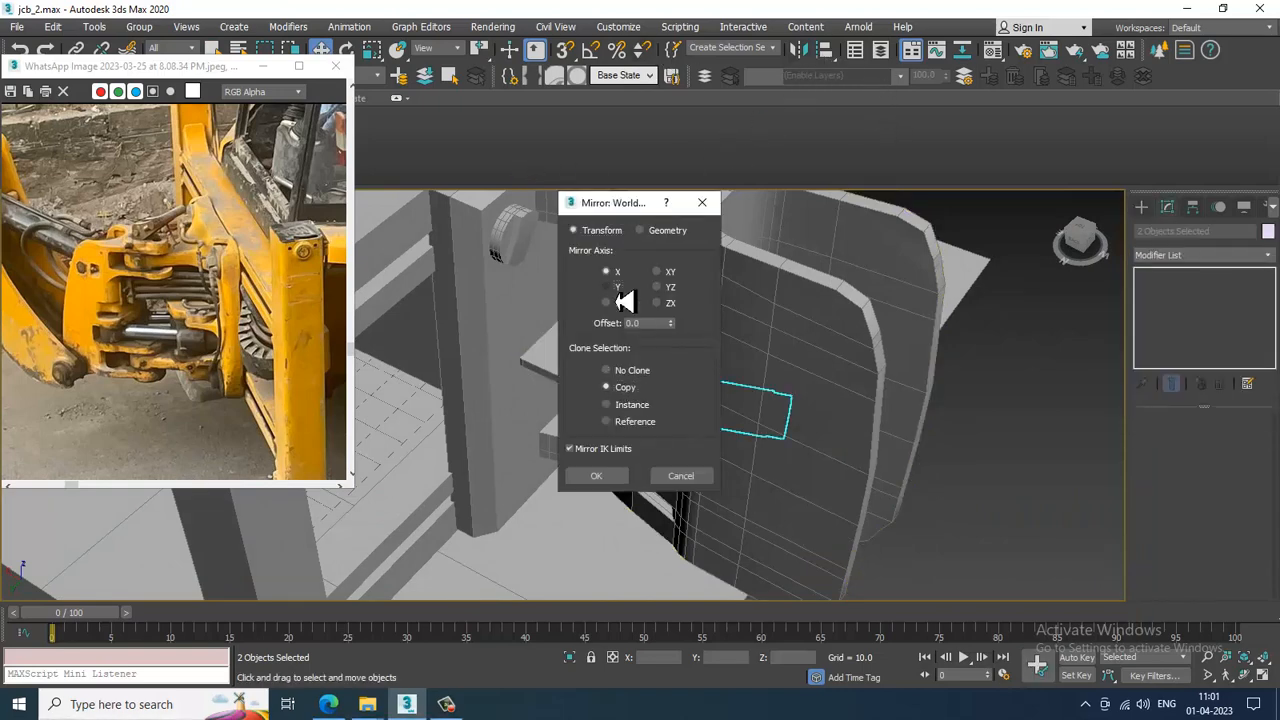
pyautogui.click(612, 288)
pyautogui.click(597, 477)
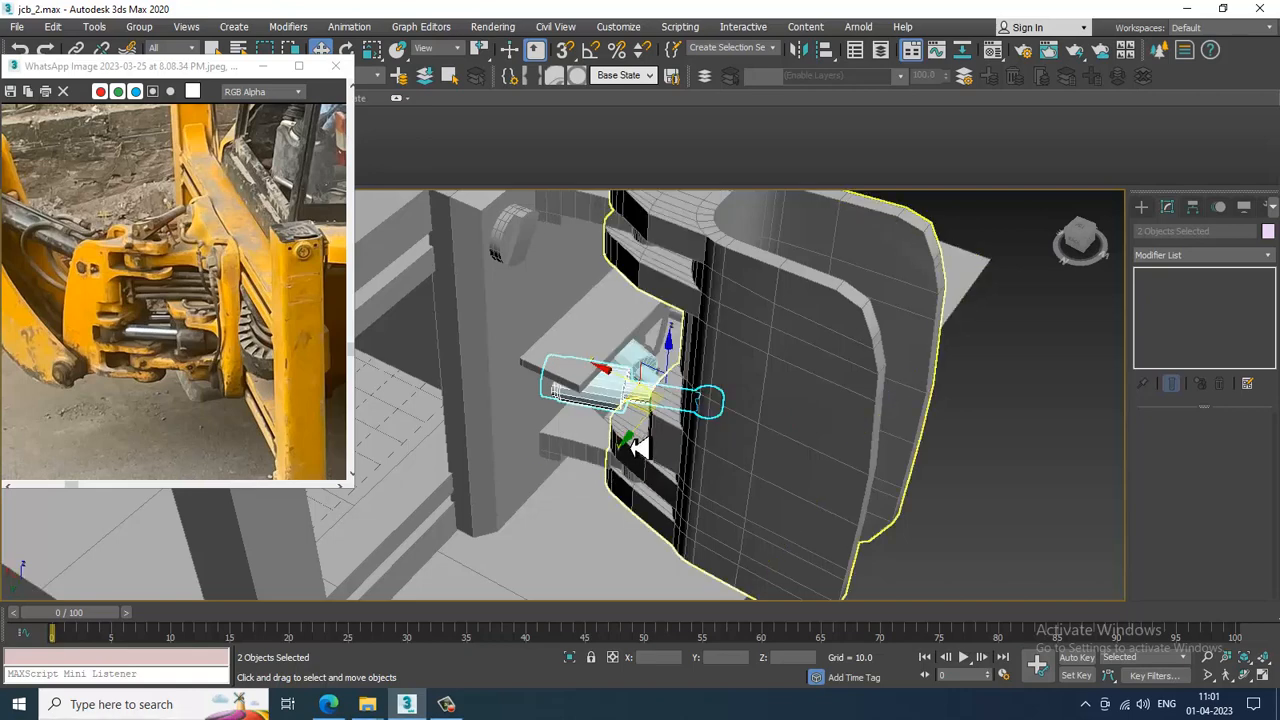
pyautogui.moveTo(634, 434); pyautogui.dragTo(580, 480)
# Isolate the curved bracket object that the hydraulic cylinders attach to
pyautogui.keyDown('alt'); pyautogui.moveTo(1051, 371); pyautogui.dragTo(251, 314, button='middle'); pyautogui.keyUp('alt')
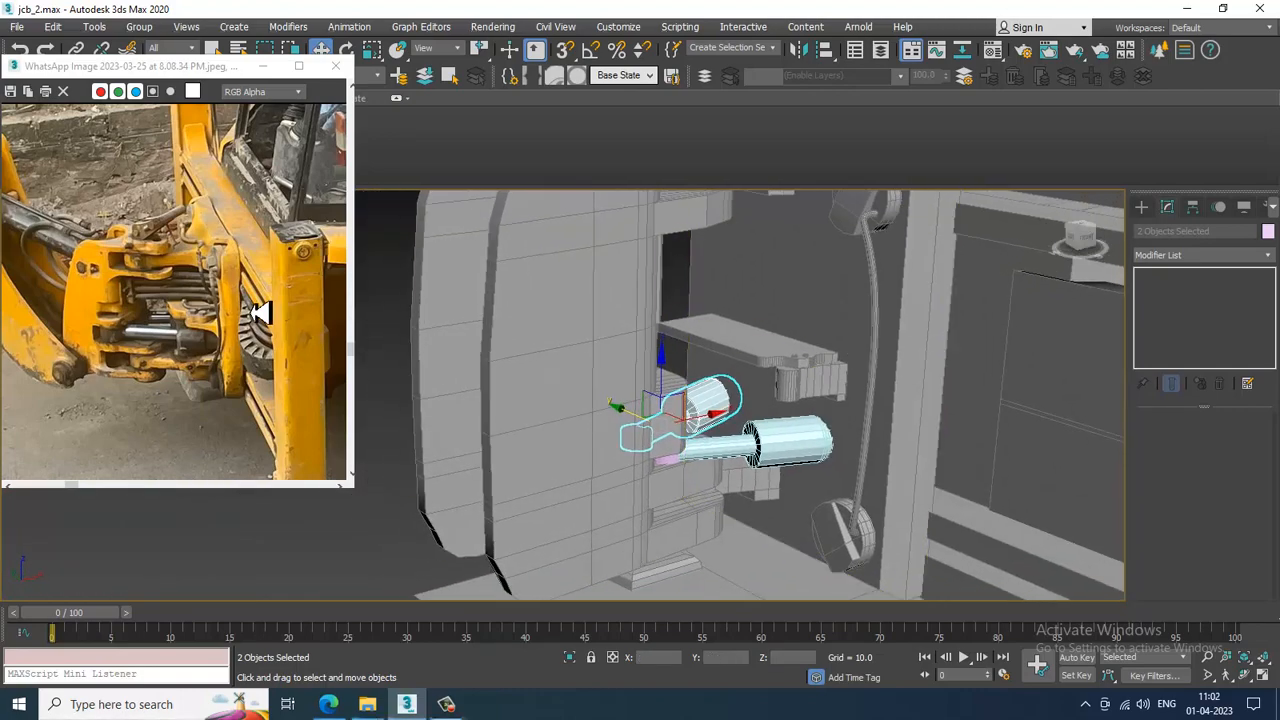
pyautogui.scroll(2, 184, 318)
pyautogui.keyDown('alt'); pyautogui.moveTo(502, 315); pyautogui.dragTo(791, 400, button='middle'); pyautogui.keyUp('alt')
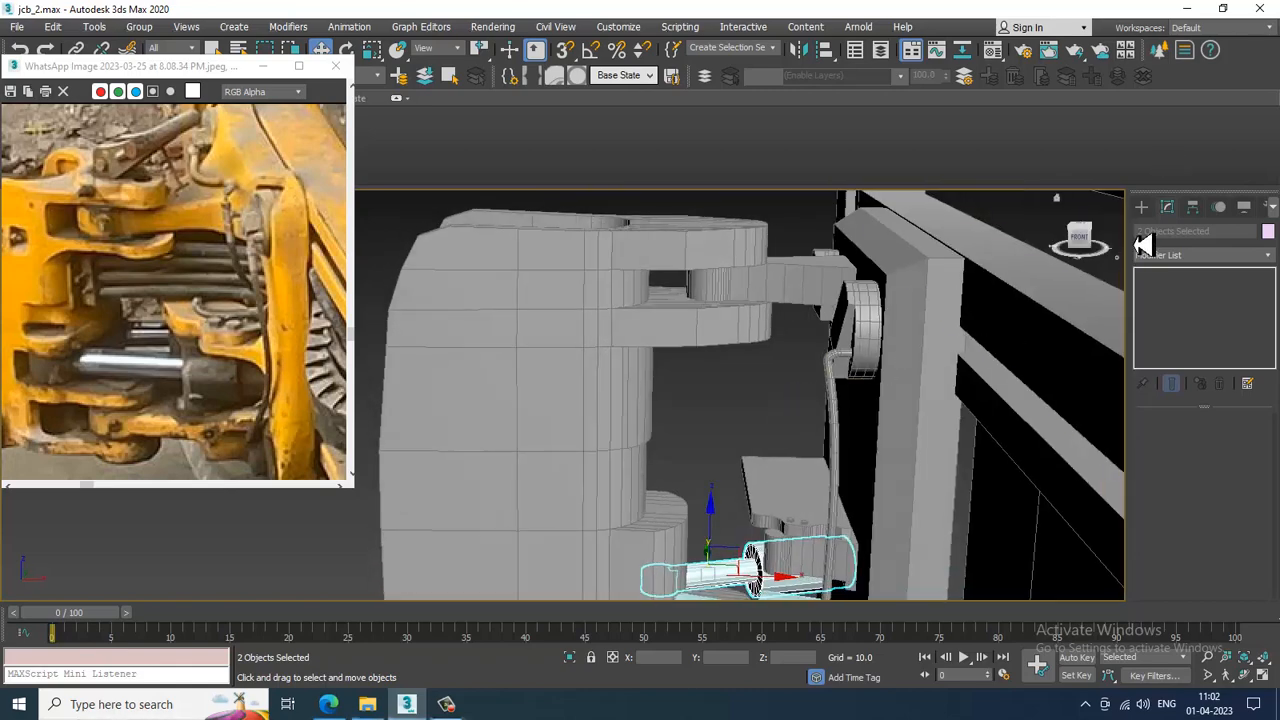
pyautogui.click(1143, 209)
pyautogui.click(1168, 303)
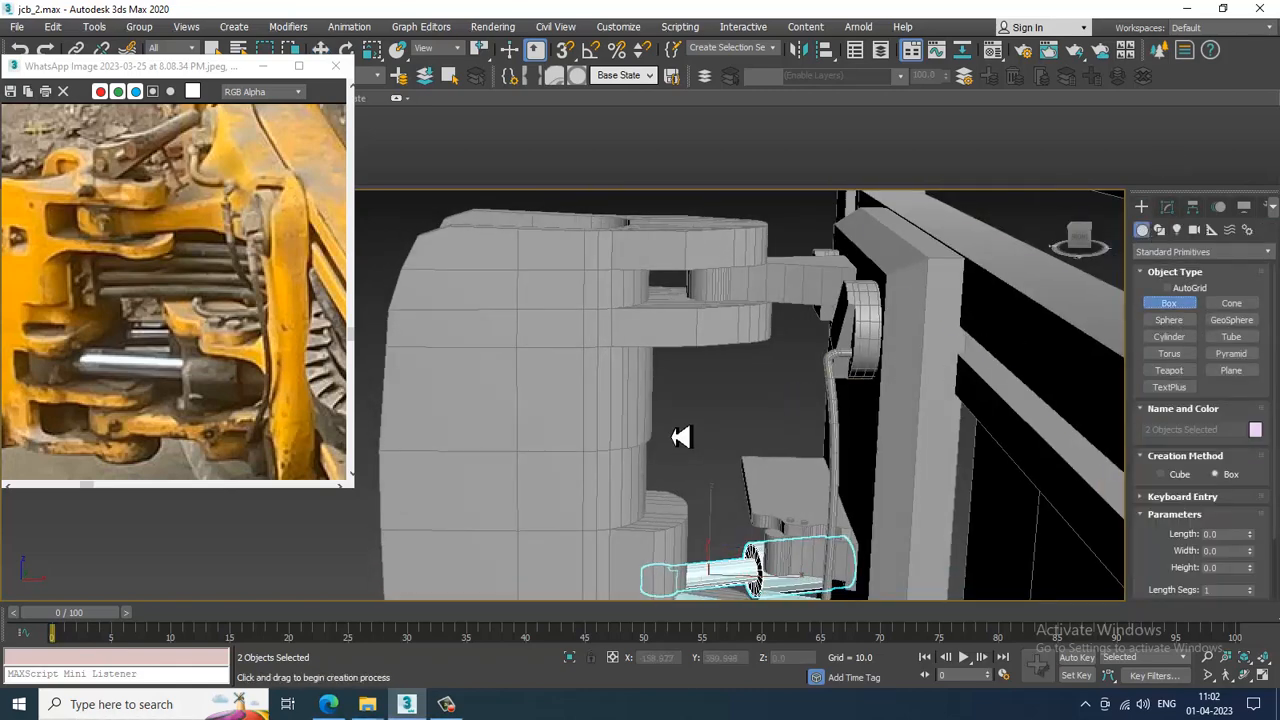
pyautogui.keyDown('alt'); pyautogui.moveTo(704, 389); pyautogui.dragTo(877, 363, button='middle'); pyautogui.keyUp('alt')
pyautogui.rightClick(642, 389)
pyautogui.click(633, 387)
pyautogui.hotkey('alt', 'q')
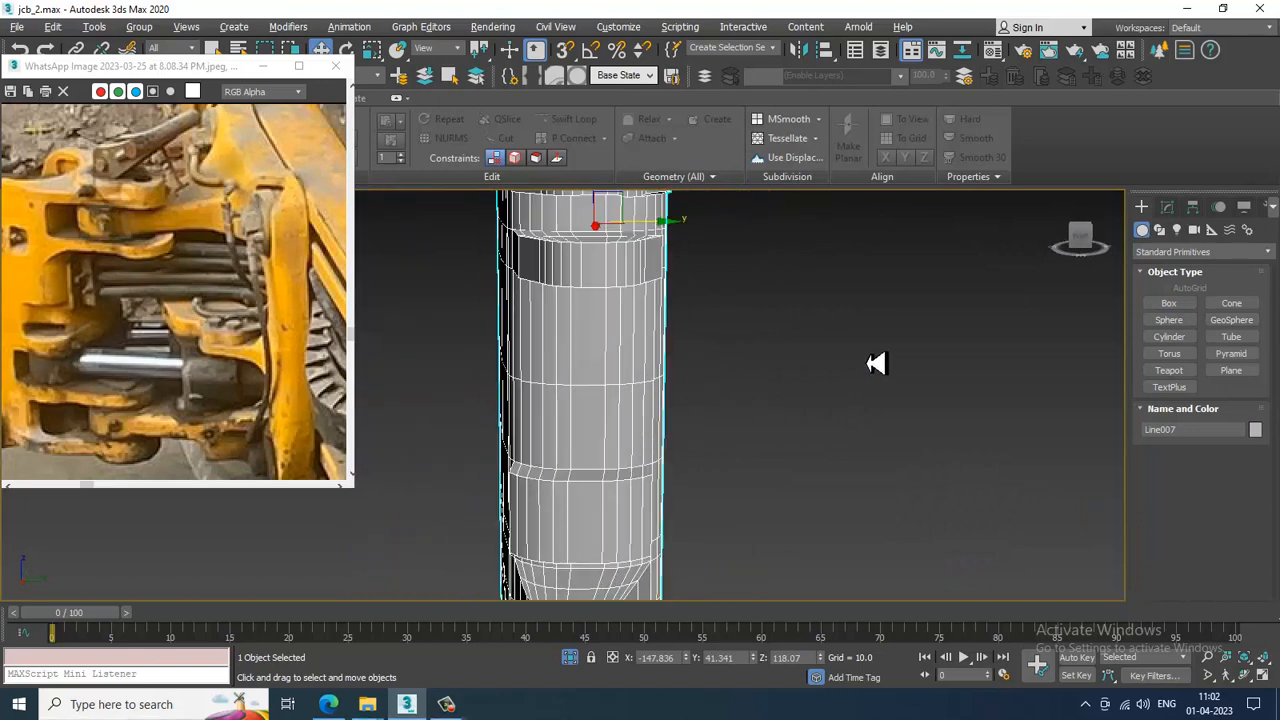
# Draw a thin box about 13.9 by 10.6 with AutoGrid on the bracket's rounded face, just below the upper flange
pyautogui.click(1168, 303)
pyautogui.keyDown('alt'); pyautogui.moveTo(585, 335); pyautogui.dragTo(553, 333, button='middle'); pyautogui.keyUp('alt')
pyautogui.click(1167, 289)
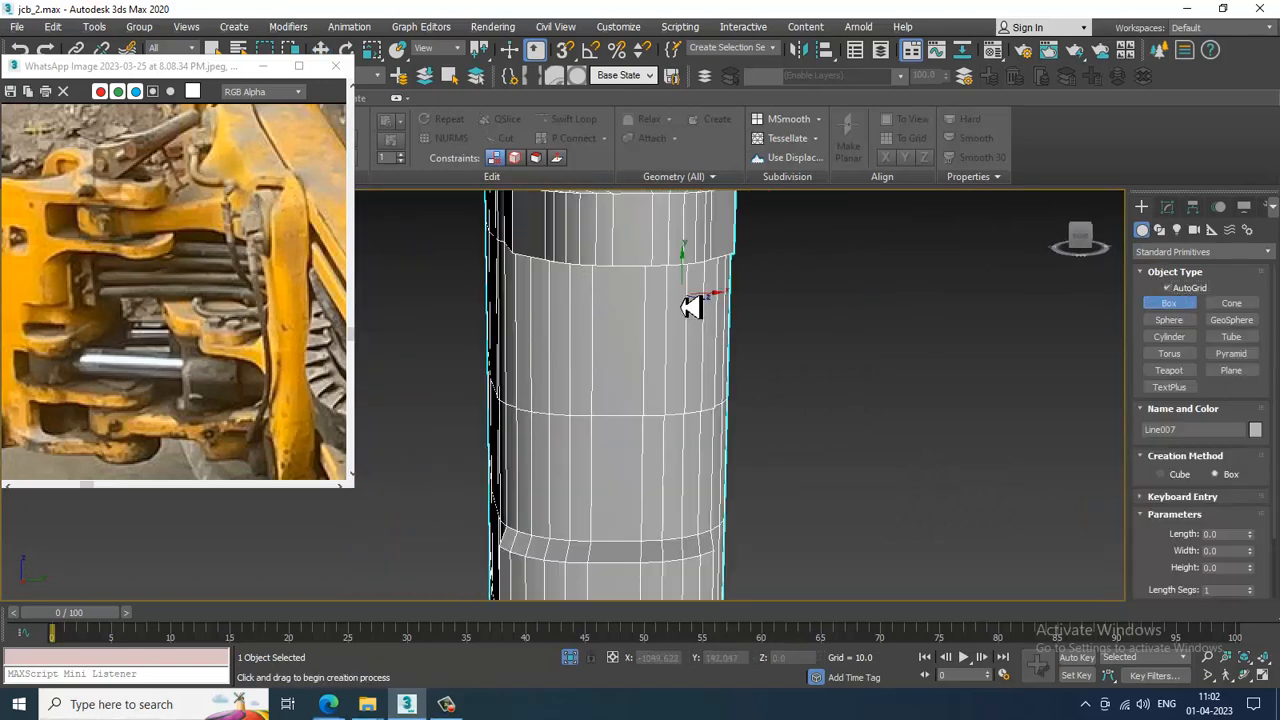
pyautogui.moveTo(582, 283); pyautogui.dragTo(653, 397)
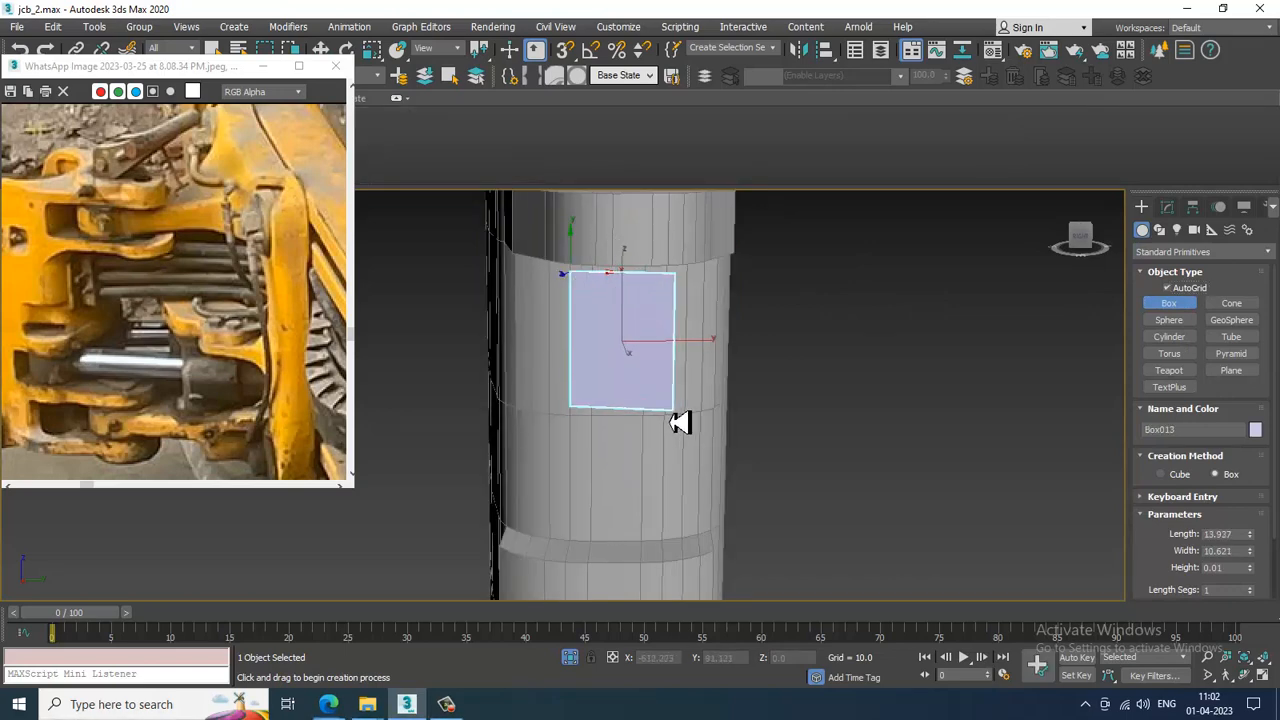
pyautogui.click(678, 456)
pyautogui.rightClick(678, 454)
# Rotate the thin box about the vertical axis to line it up with the bracket's rounded face
pyautogui.keyDown('alt'); pyautogui.moveTo(648, 394); pyautogui.dragTo(775, 374, button='middle'); pyautogui.keyUp('alt')
pyautogui.press('e')
pyautogui.moveTo(647, 369); pyautogui.dragTo(657, 357)
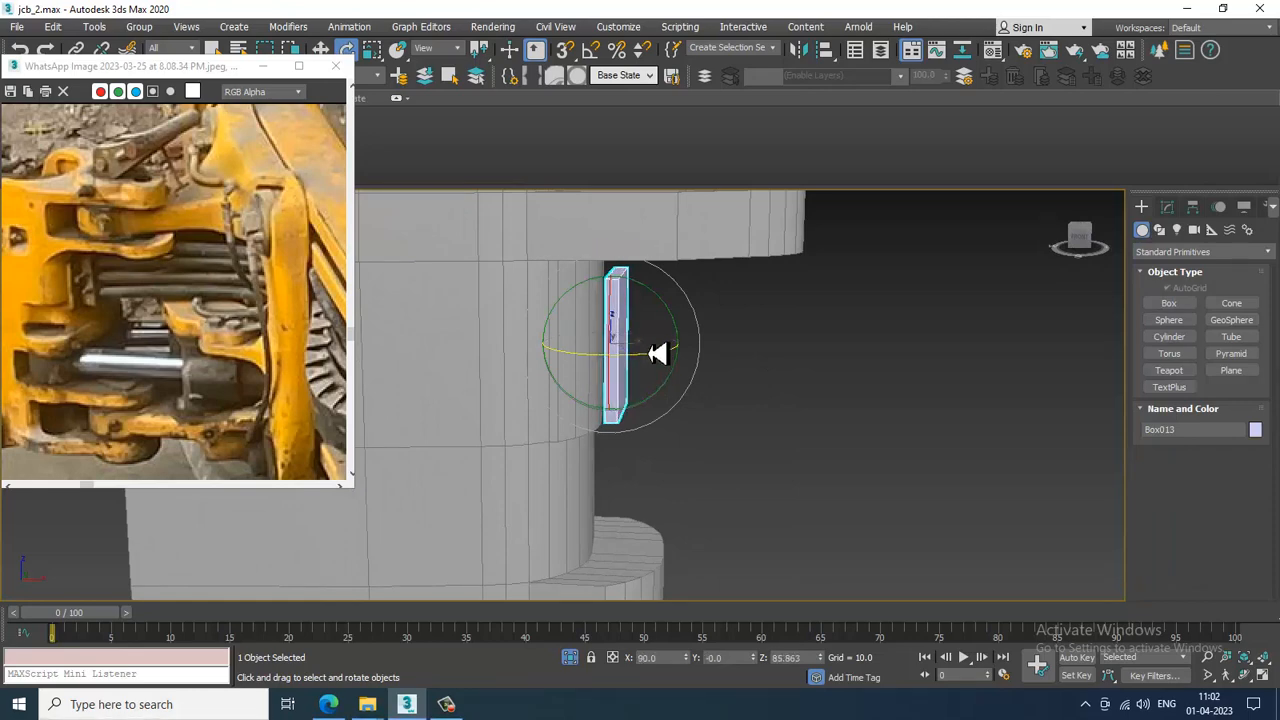
pyautogui.keyDown('alt'); pyautogui.moveTo(657, 357); pyautogui.dragTo(740, 362, button='middle'); pyautogui.keyUp('alt')
pyautogui.press('w')
pyautogui.press('e')
# Straighten the box's rotation in the Top view so that it stands square across the bracket's centreline
pyautogui.hotkey('alt', 'w')
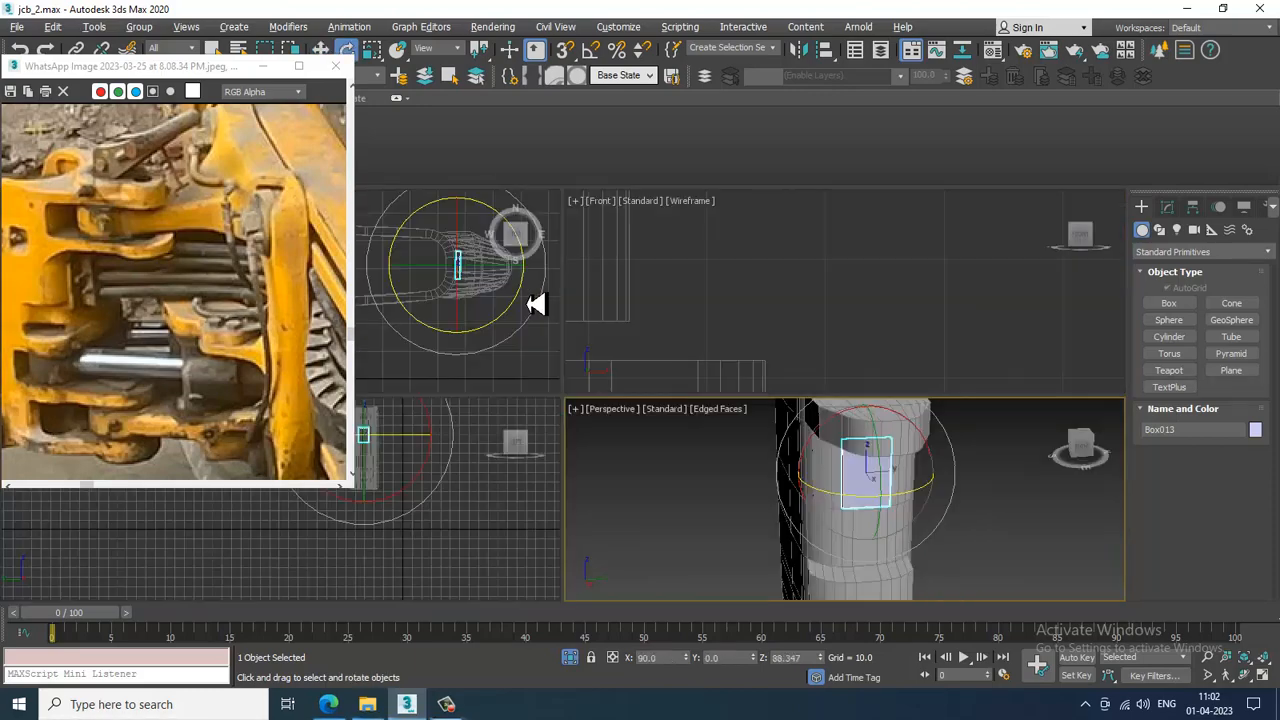
pyautogui.rightClick(530, 303)
pyautogui.hotkey('alt', 'w')
pyautogui.scroll(8, 888, 337)
pyautogui.moveTo(888, 337); pyautogui.dragTo(788, 352, button='middle')
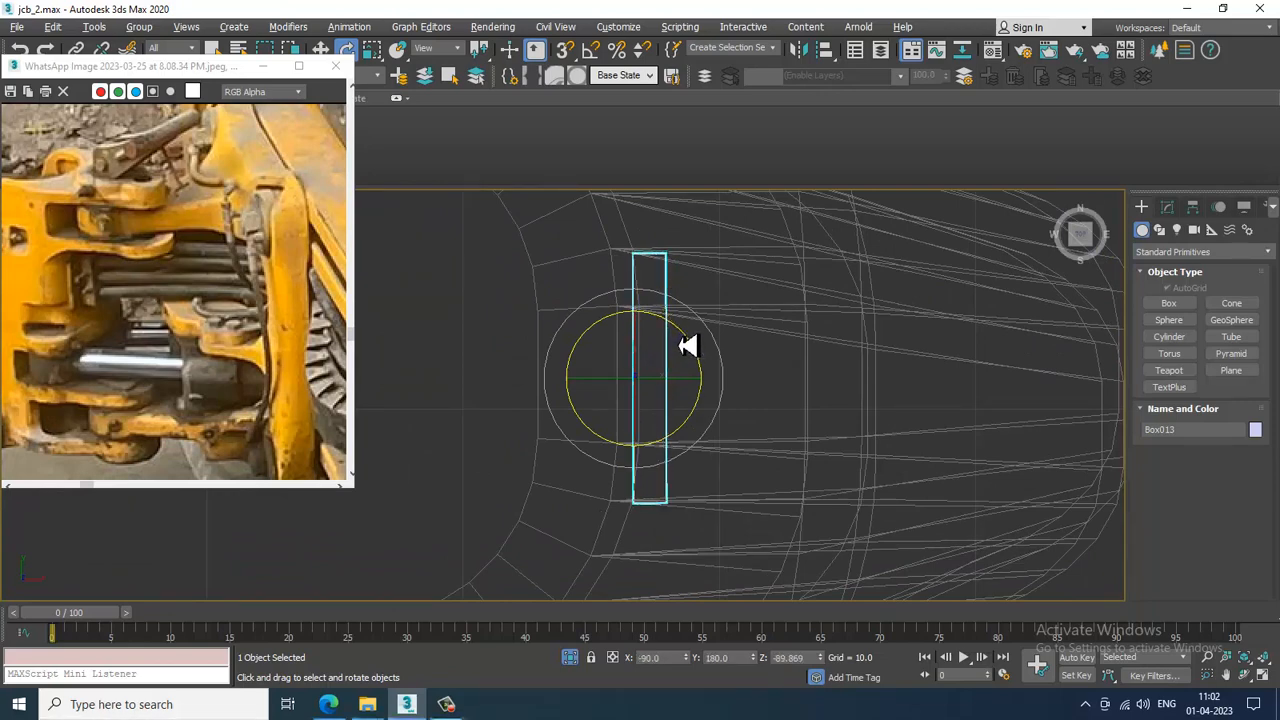
pyautogui.press('w')
pyautogui.hotkey('alt', 'w')
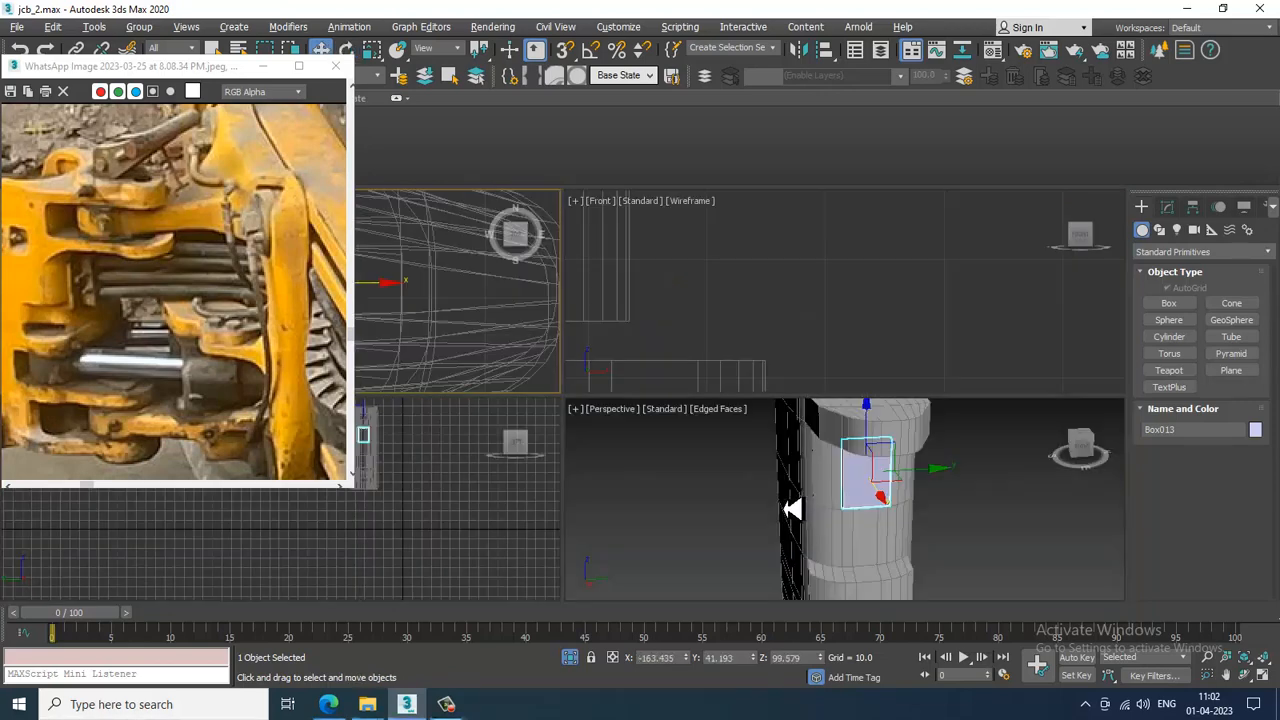
pyautogui.hotkey('alt', 'w')
# Convert the thin box to an Editable Poly
pyautogui.keyDown('alt'); pyautogui.moveTo(762, 427); pyautogui.dragTo(612, 350, button='middle'); pyautogui.keyUp('alt')
pyautogui.rightClick(612, 350)
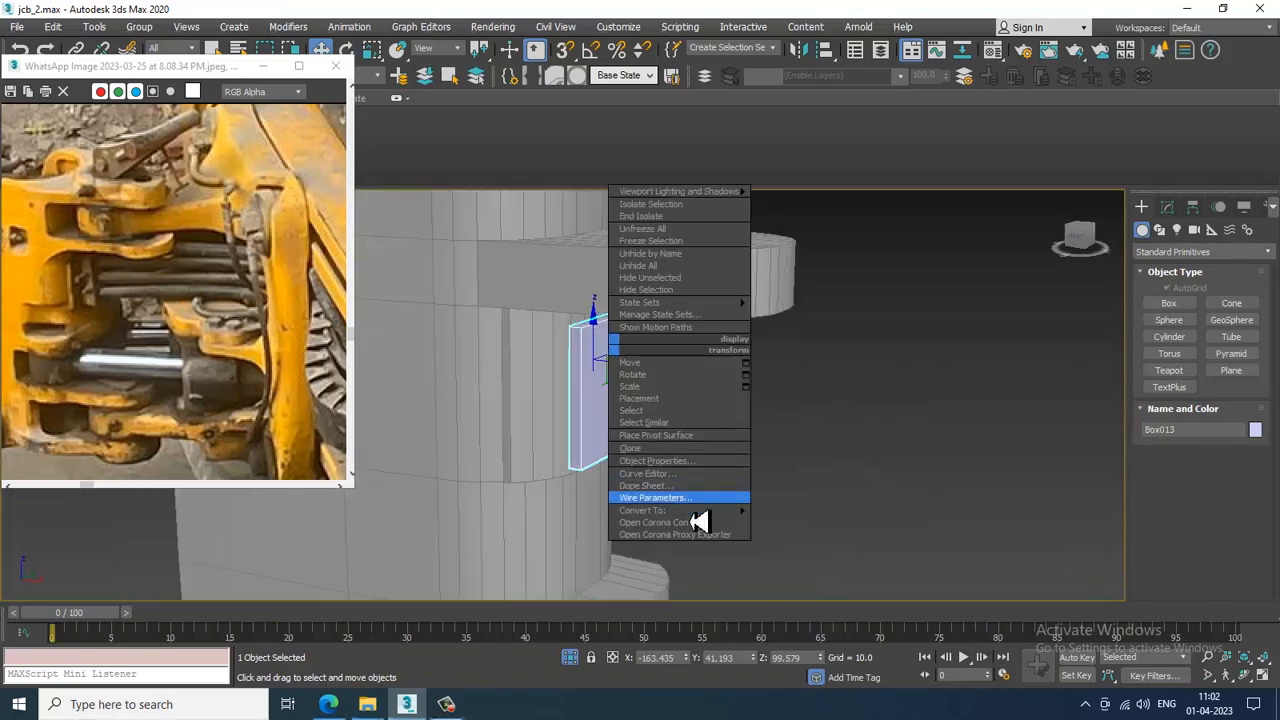
pyautogui.moveTo(700, 510)
pyautogui.click(809, 523)
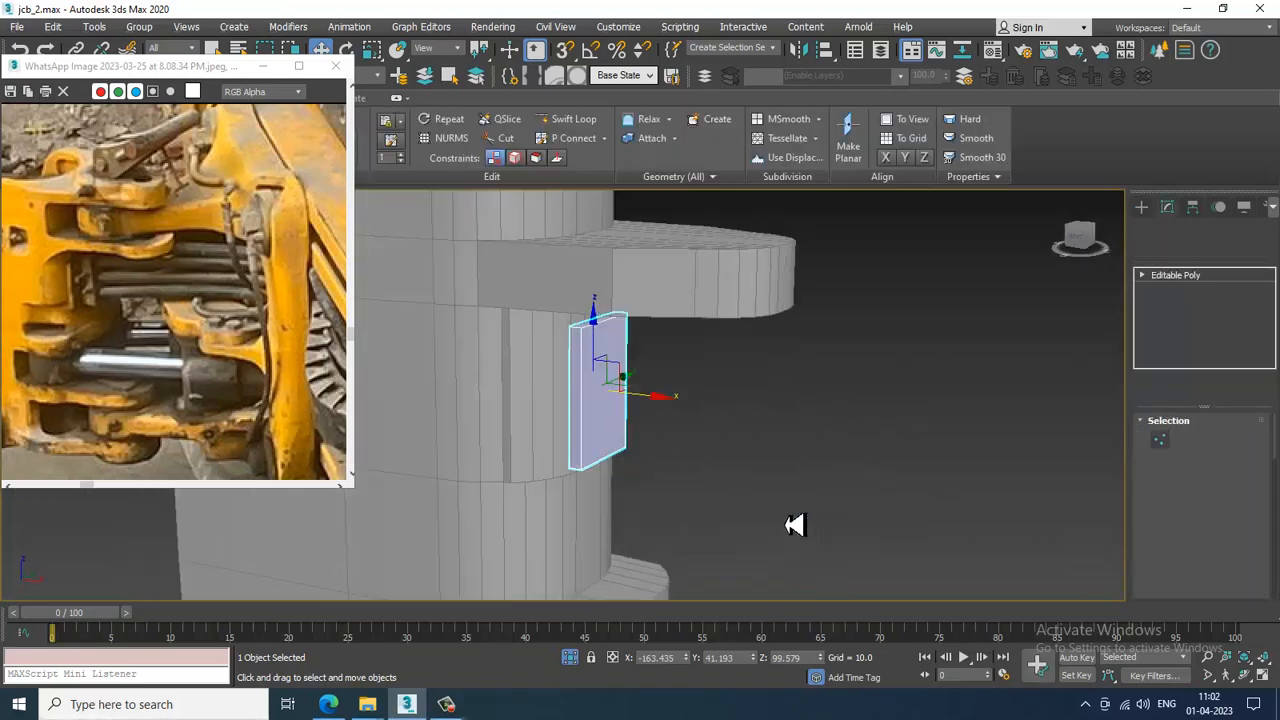
# Move the box's outer face polygon outward along X by about 0.5
pyautogui.press('4')
pyautogui.click(619, 412)
pyautogui.keyDown('alt'); pyautogui.moveTo(609, 391); pyautogui.dragTo(717, 427, button='middle'); pyautogui.keyUp('alt')
pyautogui.moveTo(674, 401); pyautogui.dragTo(679, 401)
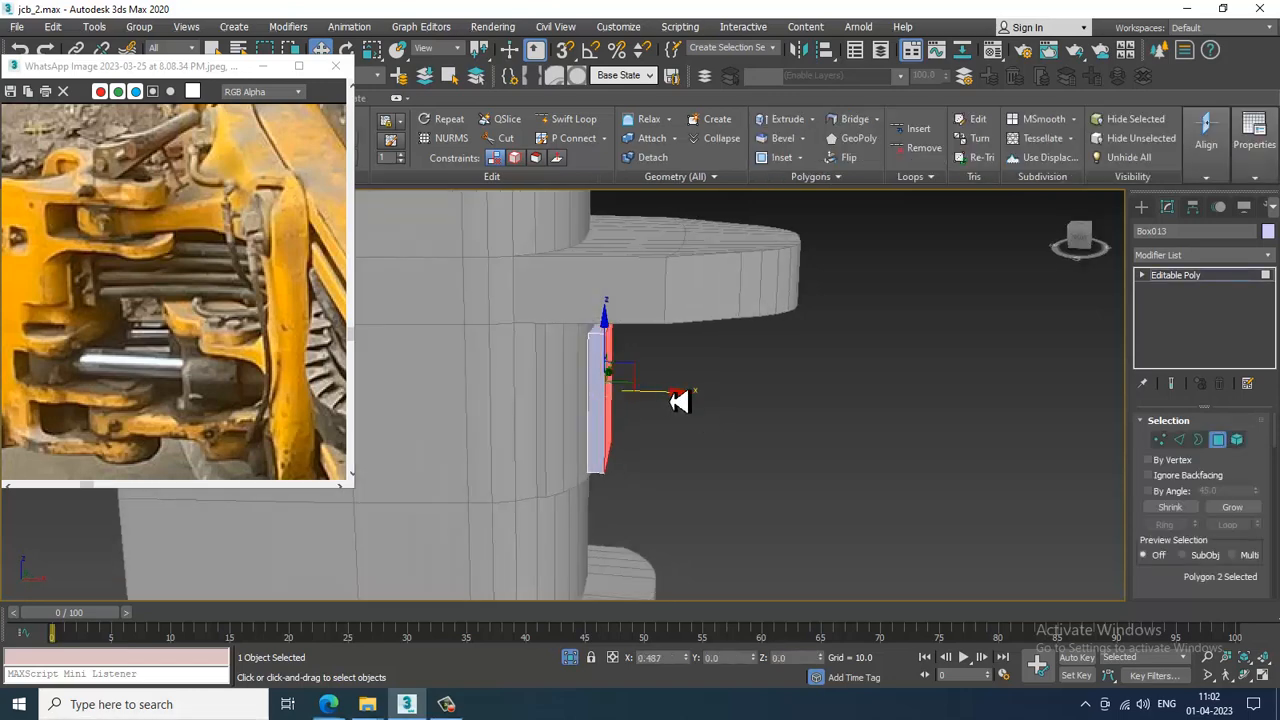
pyautogui.keyDown('alt'); pyautogui.moveTo(679, 401); pyautogui.dragTo(1085, 411, button='middle'); pyautogui.keyUp('alt')
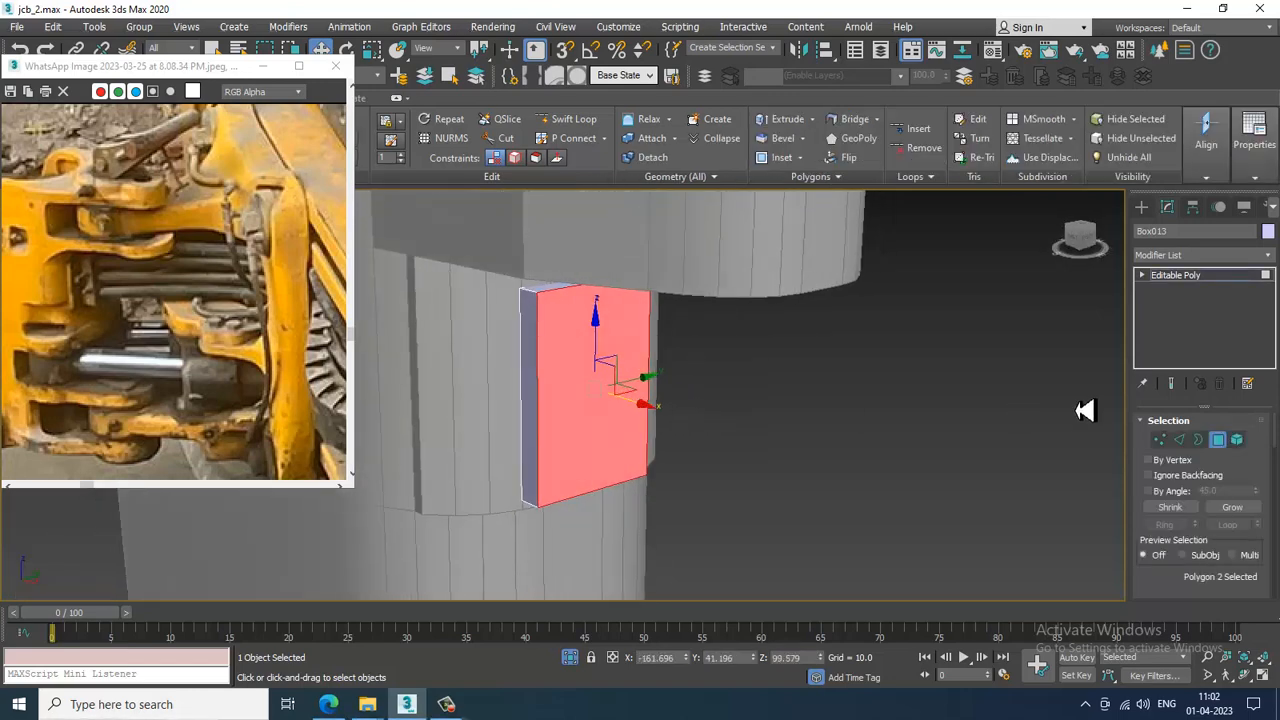
# Inset the box's outer face polygon by 1.0
pyautogui.keyDown('alt'); pyautogui.moveTo(688, 351); pyautogui.dragTo(668, 362, button='middle'); pyautogui.keyUp('alt')
pyautogui.moveTo(1203, 594); pyautogui.dragTo(1172, 457)
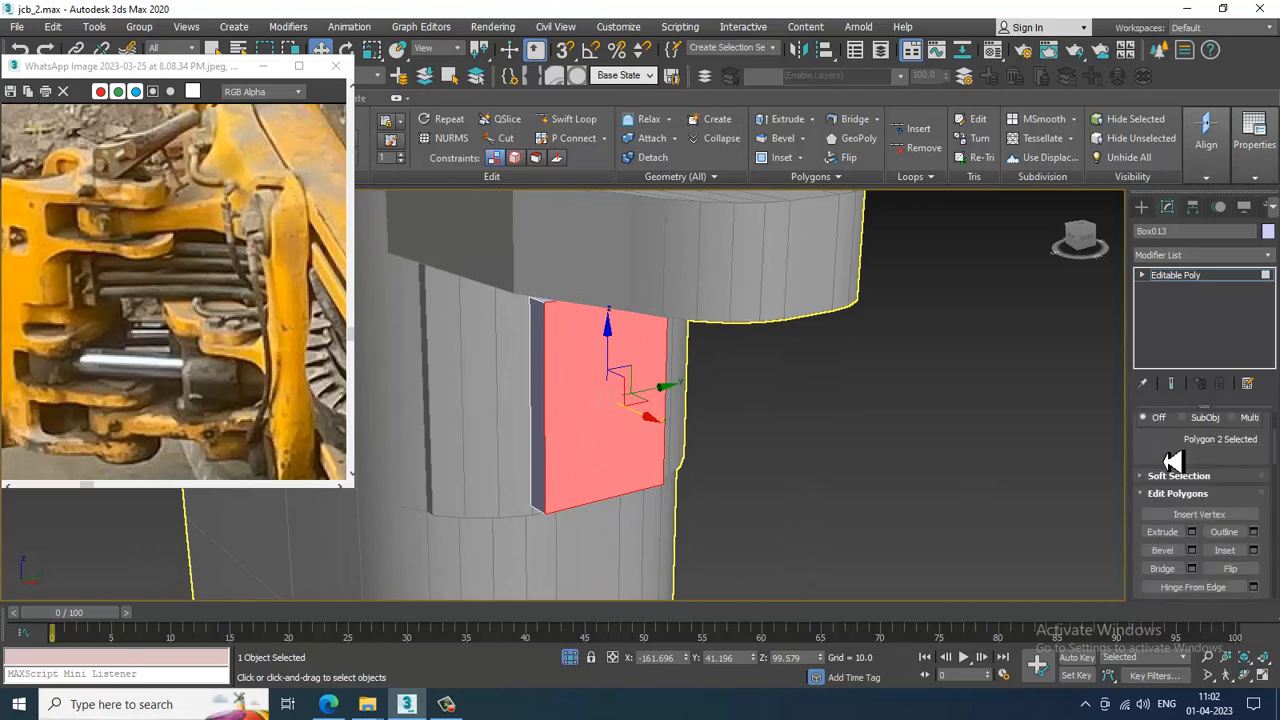
pyautogui.click(1253, 550)
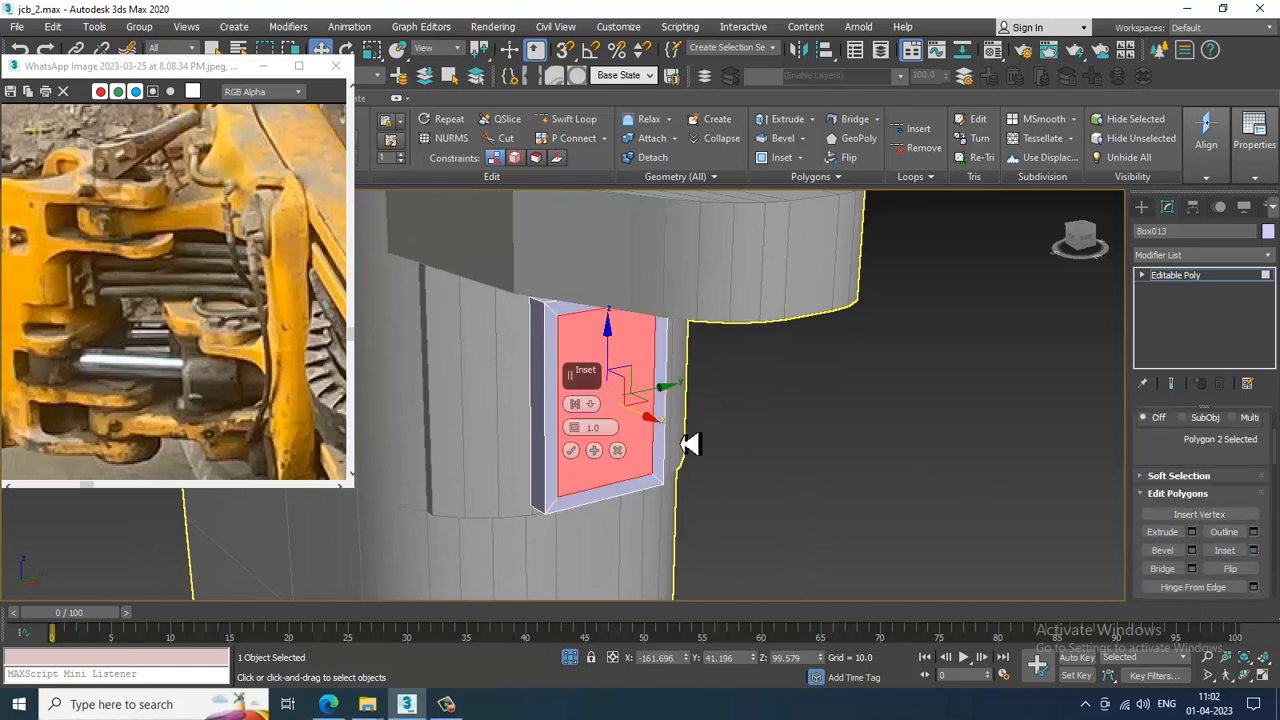
pyautogui.click(572, 452)
# End the isolation to bring back the rest of the JCB model
pyautogui.keyDown('alt'); pyautogui.moveTo(763, 420); pyautogui.dragTo(851, 308, button='middle'); pyautogui.keyUp('alt')
pyautogui.rightClick(842, 303)
pyautogui.click(881, 172)
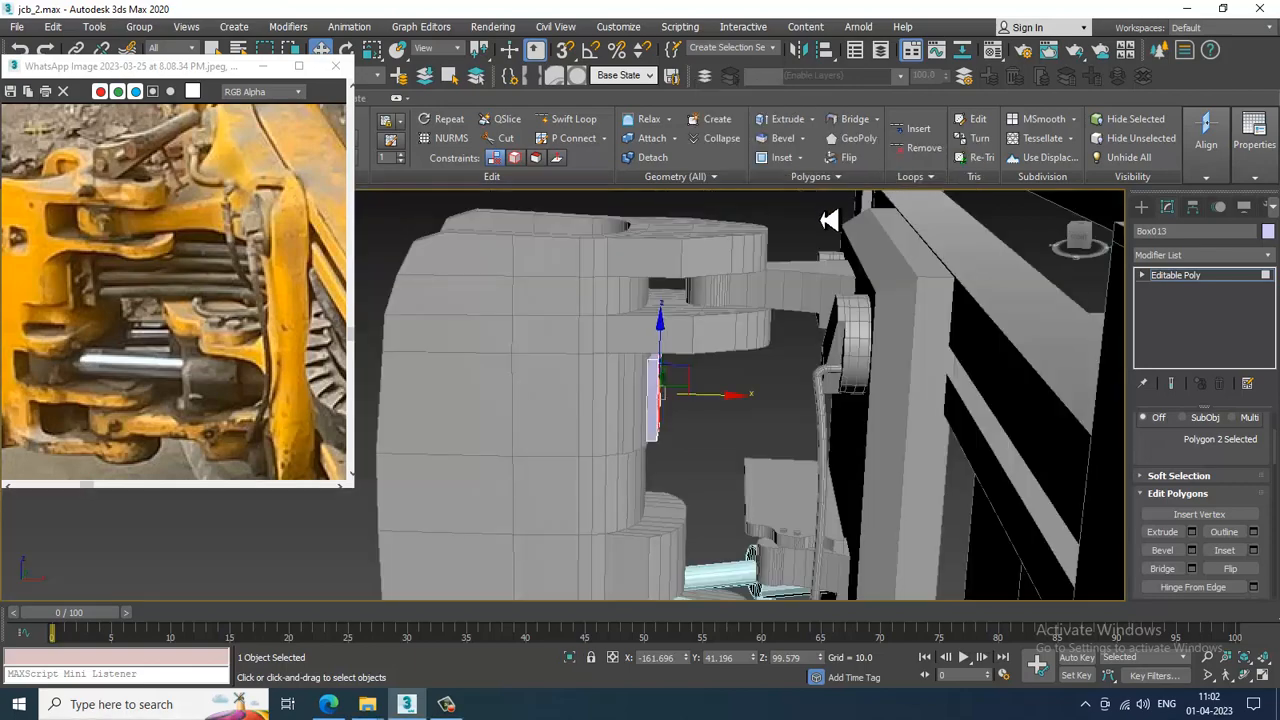
# Lower the plate's bottom vertices by about 7 along Z to lengthen it downward
pyautogui.scroll(-2, 824, 217)
pyautogui.keyDown('alt'); pyautogui.moveTo(872, 250); pyautogui.dragTo(868, 251, button='middle'); pyautogui.keyUp('alt')
pyautogui.scroll(2, 868, 251)
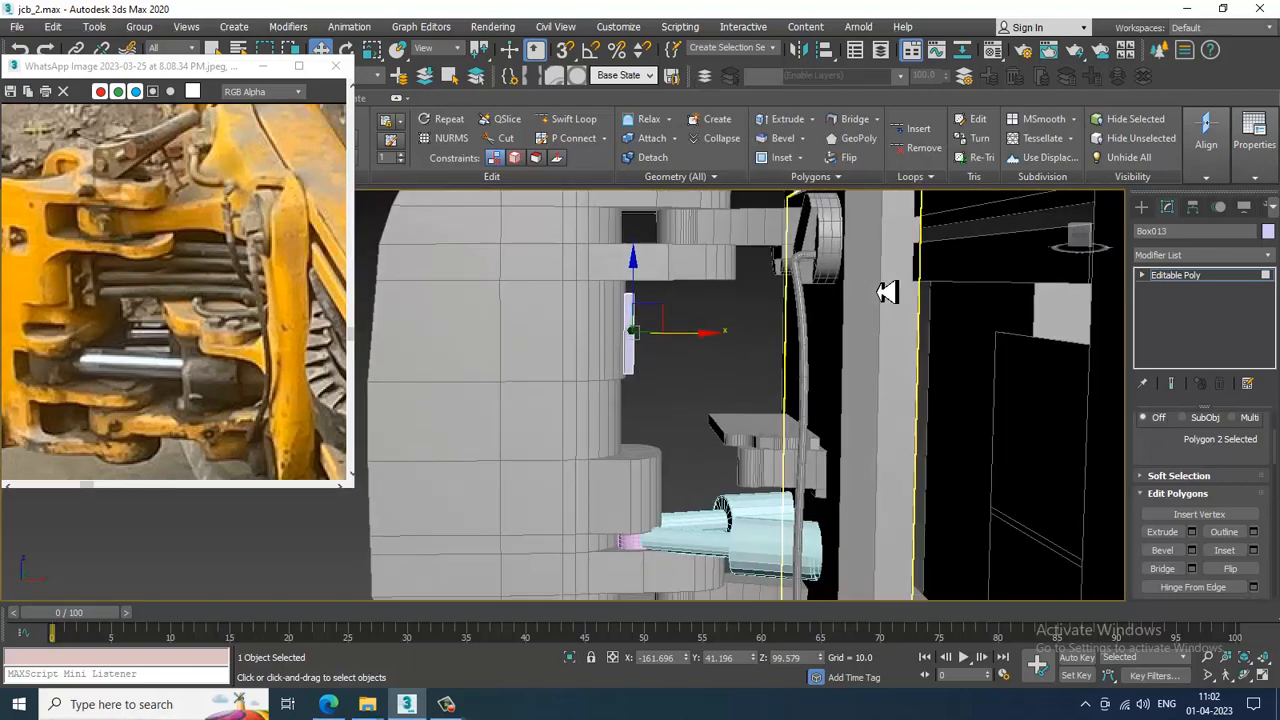
pyautogui.keyDown('alt'); pyautogui.moveTo(885, 300); pyautogui.dragTo(814, 271, button='middle'); pyautogui.keyUp('alt')
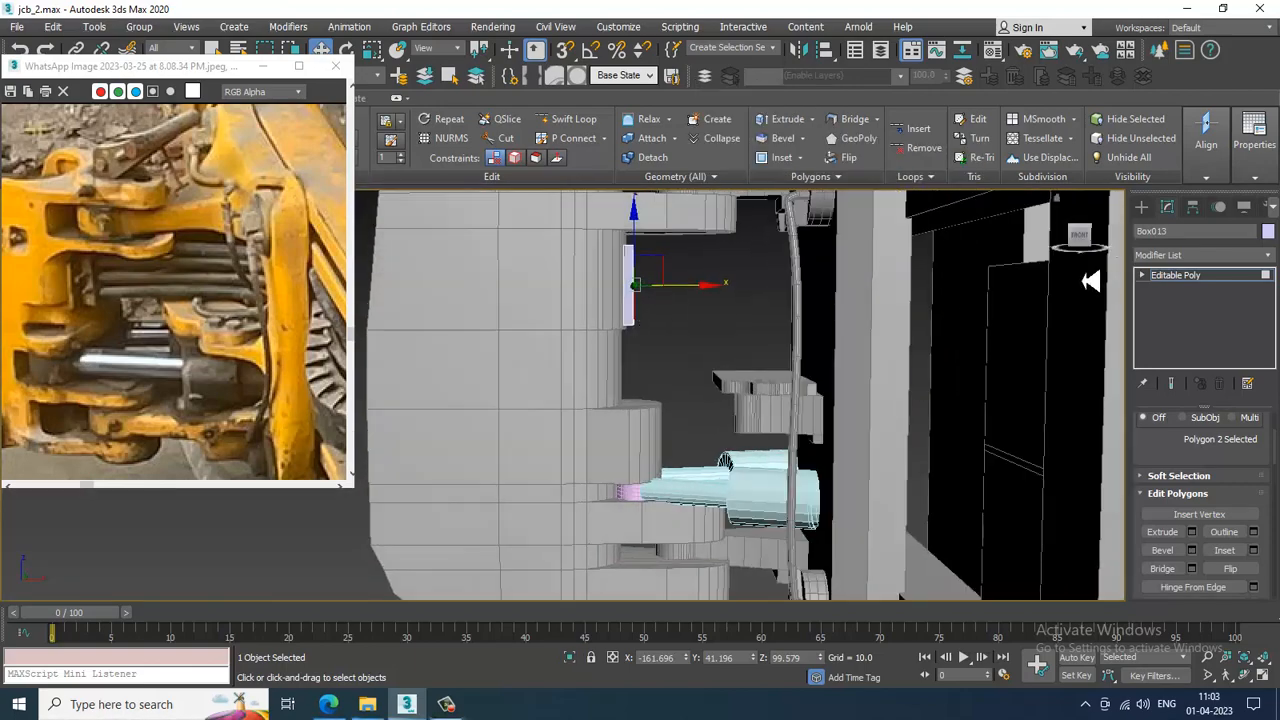
pyautogui.press('1')
pyautogui.moveTo(592, 369); pyautogui.dragTo(643, 320)
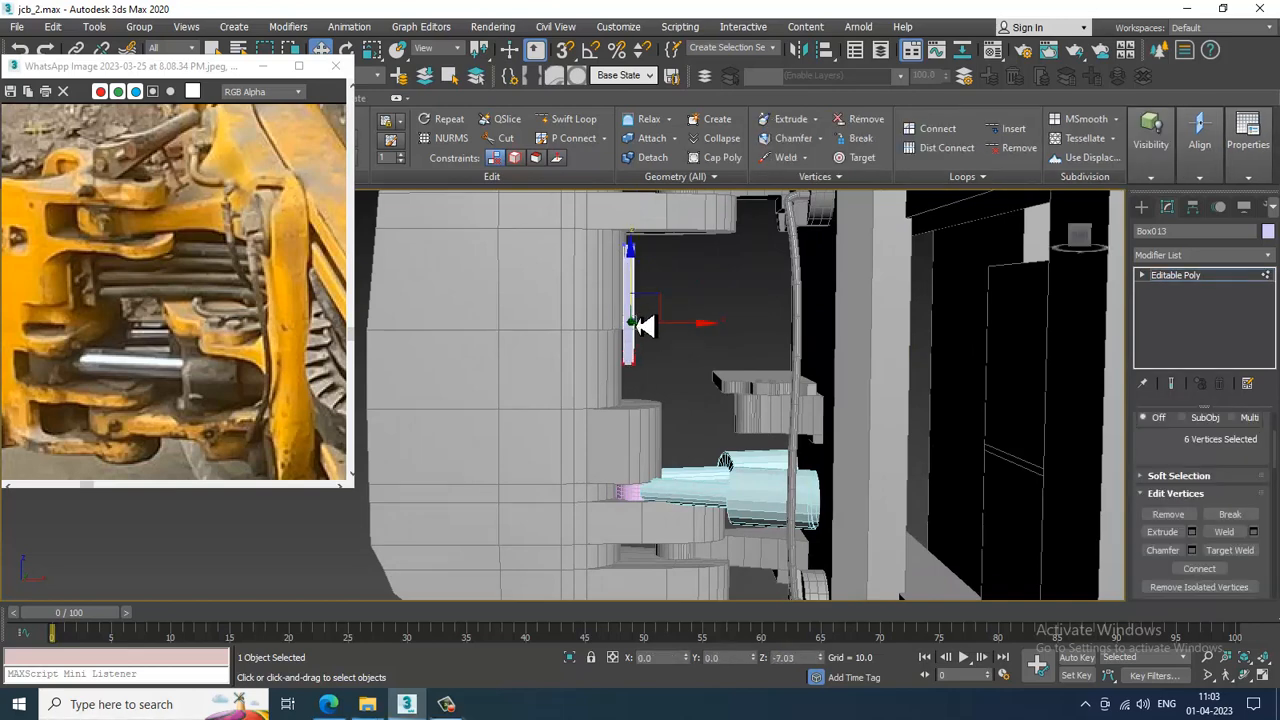
pyautogui.scroll(3, 734, 323)
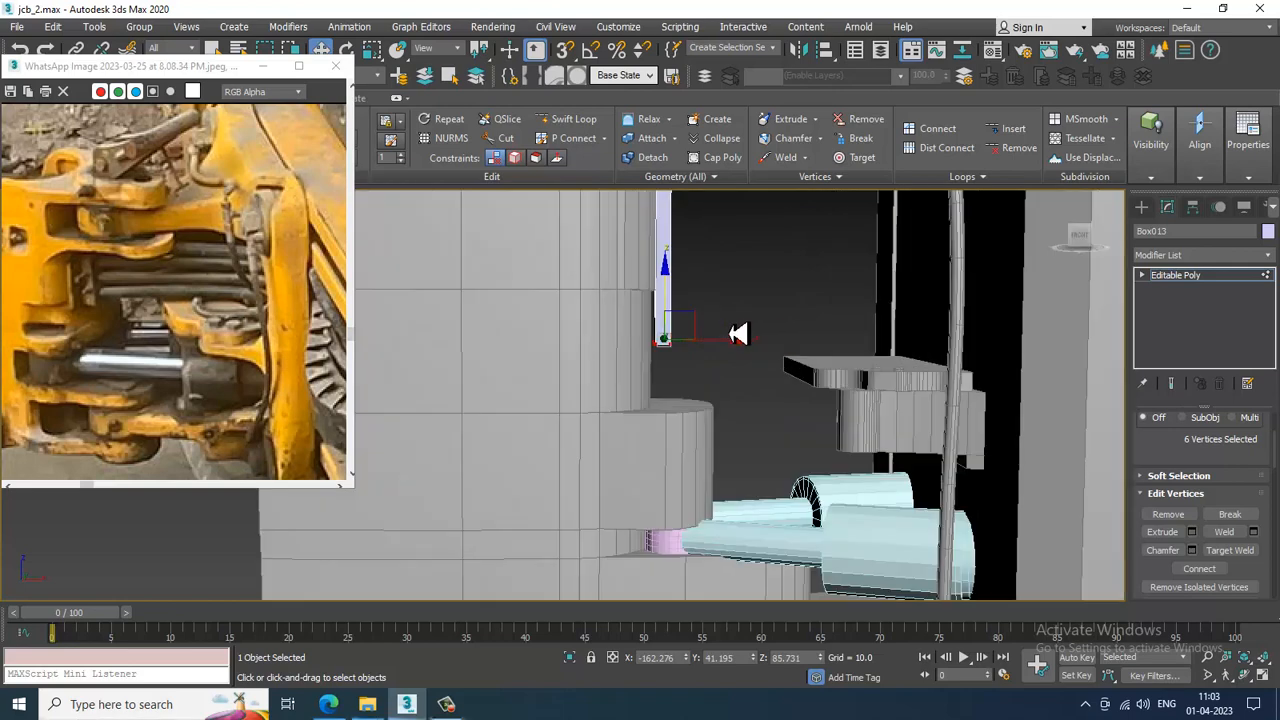
# Add a horizontal edge loop with Swift Loop around the curved bracket near the level of the plate's lower edge
pyautogui.click(1180, 275)
pyautogui.click(568, 119)
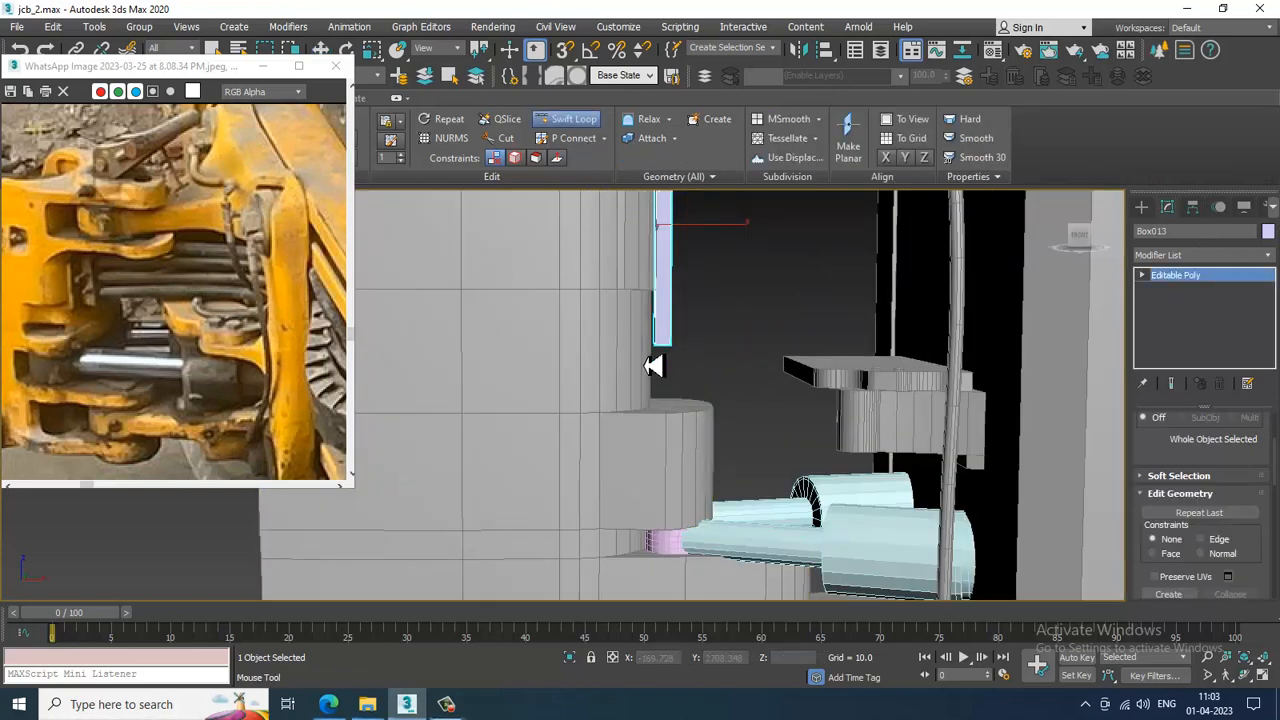
pyautogui.click(603, 346)
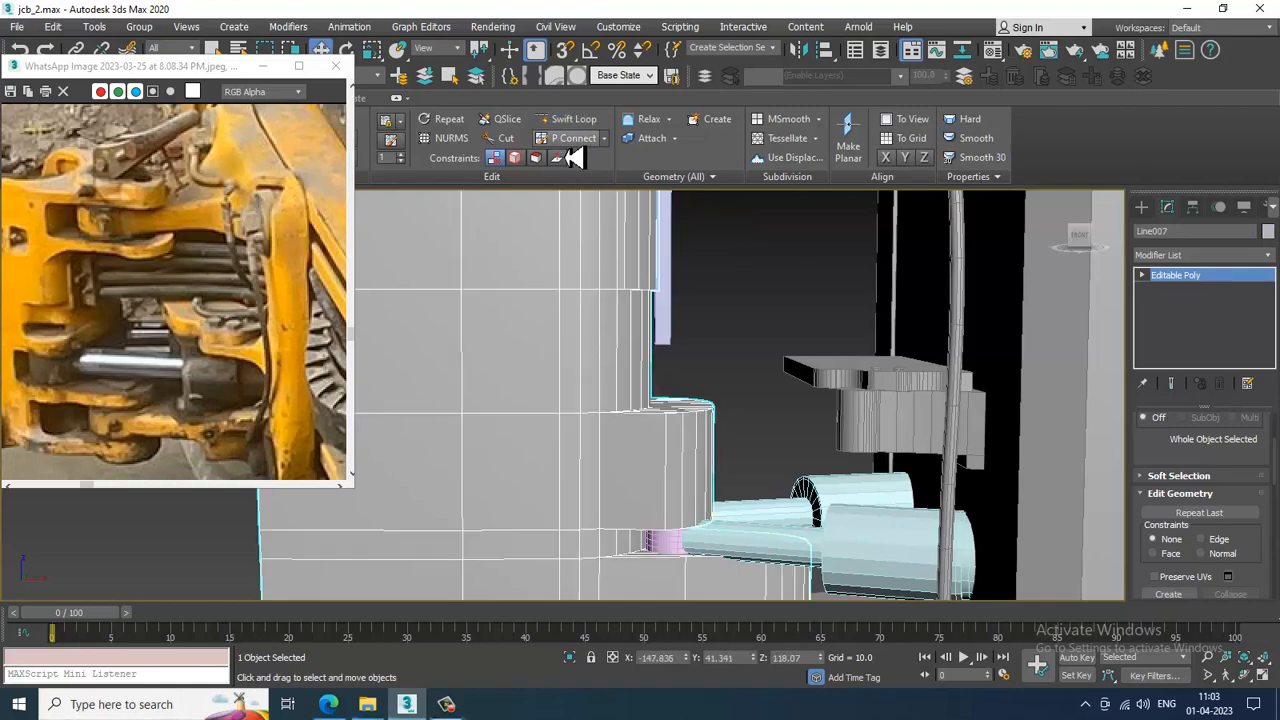
pyautogui.keyDown('alt'); pyautogui.moveTo(637, 363); pyautogui.dragTo(663, 352, button='middle'); pyautogui.keyUp('alt')
pyautogui.rightClick(663, 352)
pyautogui.scroll(-5, 663, 352)
pyautogui.scroll(3, 680, 391)
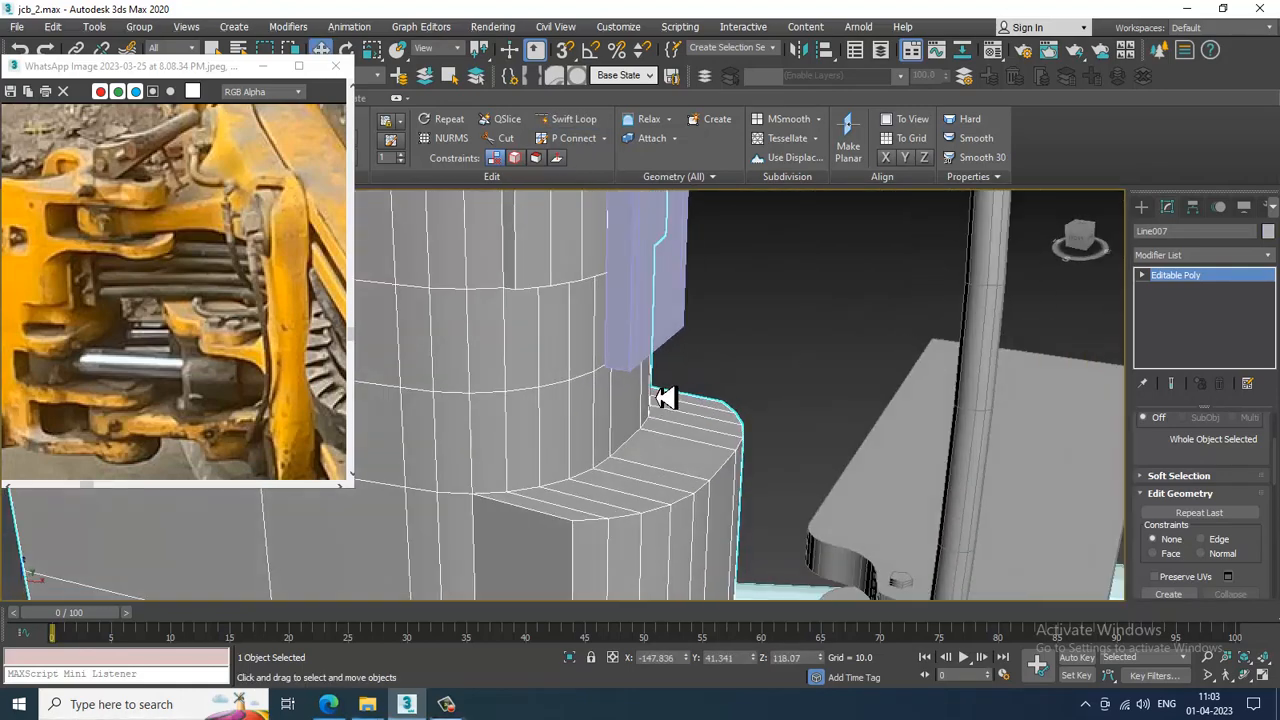
# Extrude the band of six curved bracket polygons just below the plate outward by 3.386
pyautogui.press('4')
pyautogui.scroll(2, 626, 414)
pyautogui.click(516, 445)
pyautogui.keyDown('ctrl'); pyautogui.click(575, 444); pyautogui.keyUp('ctrl')
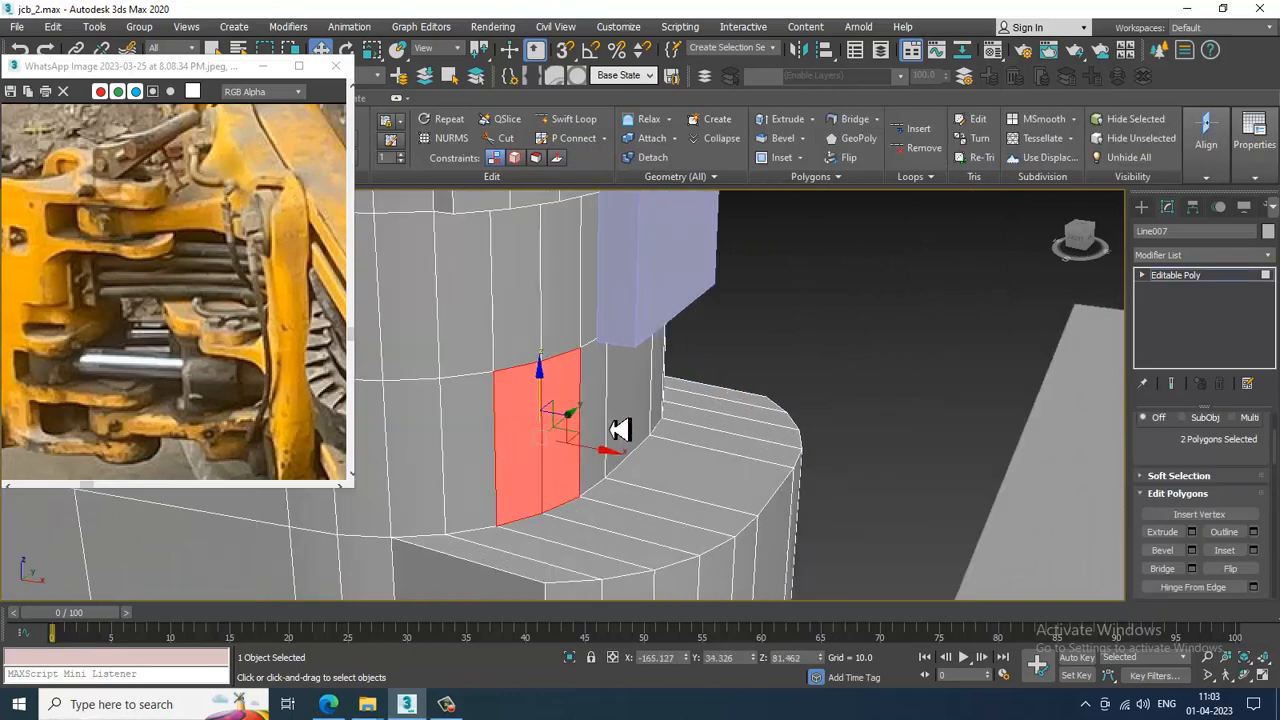
pyautogui.keyDown('ctrl'); pyautogui.click(612, 433); pyautogui.keyUp('ctrl')
pyautogui.keyDown('ctrl'); pyautogui.click(640, 420); pyautogui.keyUp('ctrl')
pyautogui.keyDown('ctrl'); pyautogui.click(660, 400); pyautogui.keyUp('ctrl')
pyautogui.keyDown('alt'); pyautogui.moveTo(674, 397); pyautogui.dragTo(1030, 483, button='middle'); pyautogui.keyUp('alt')
pyautogui.keyDown('ctrl'); pyautogui.click(725, 478); pyautogui.keyUp('ctrl')
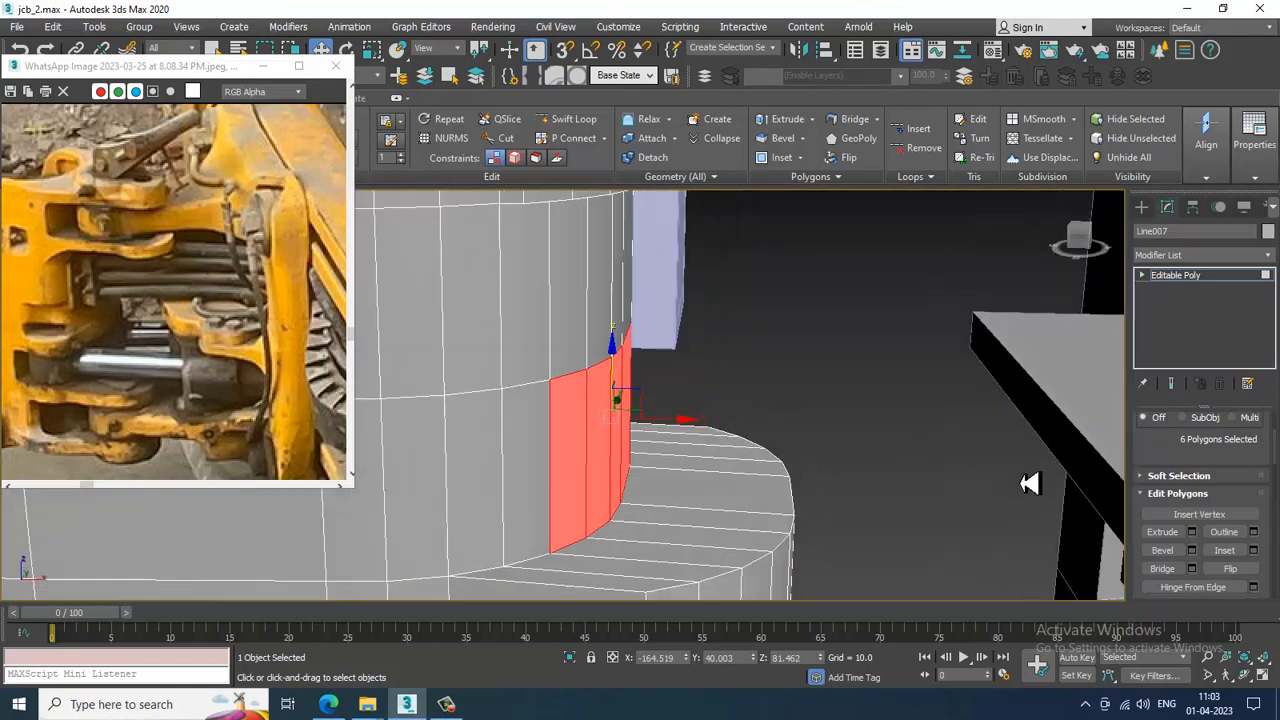
pyautogui.click(1191, 532)
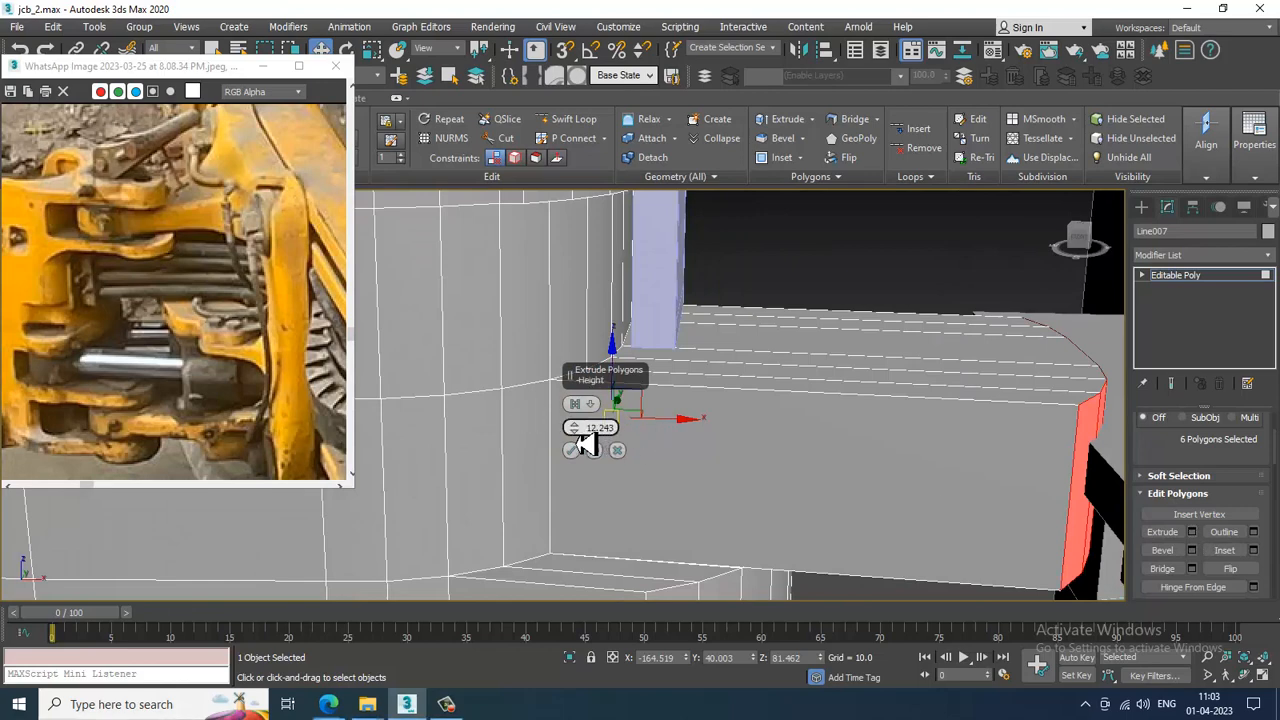
pyautogui.moveTo(585, 445); pyautogui.dragTo(628, 504)
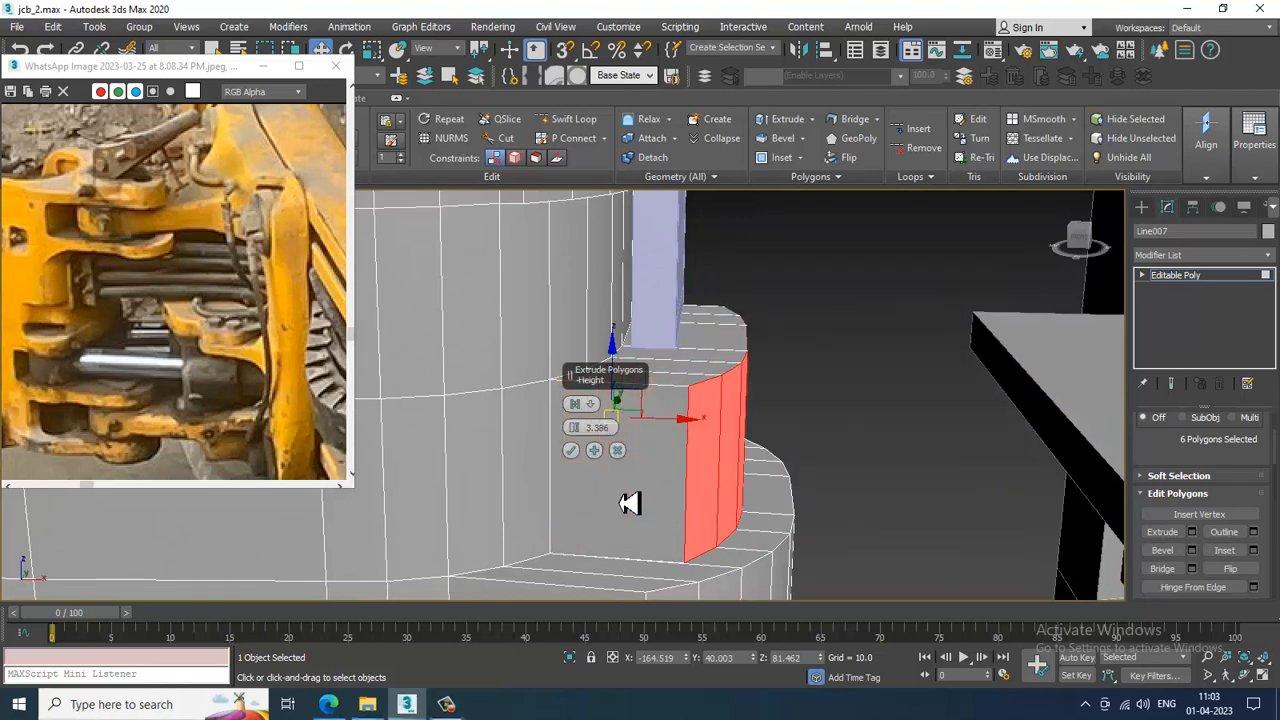
pyautogui.click(586, 473)
pyautogui.hotkey('ctrl', 'z')
pyautogui.click(572, 451)
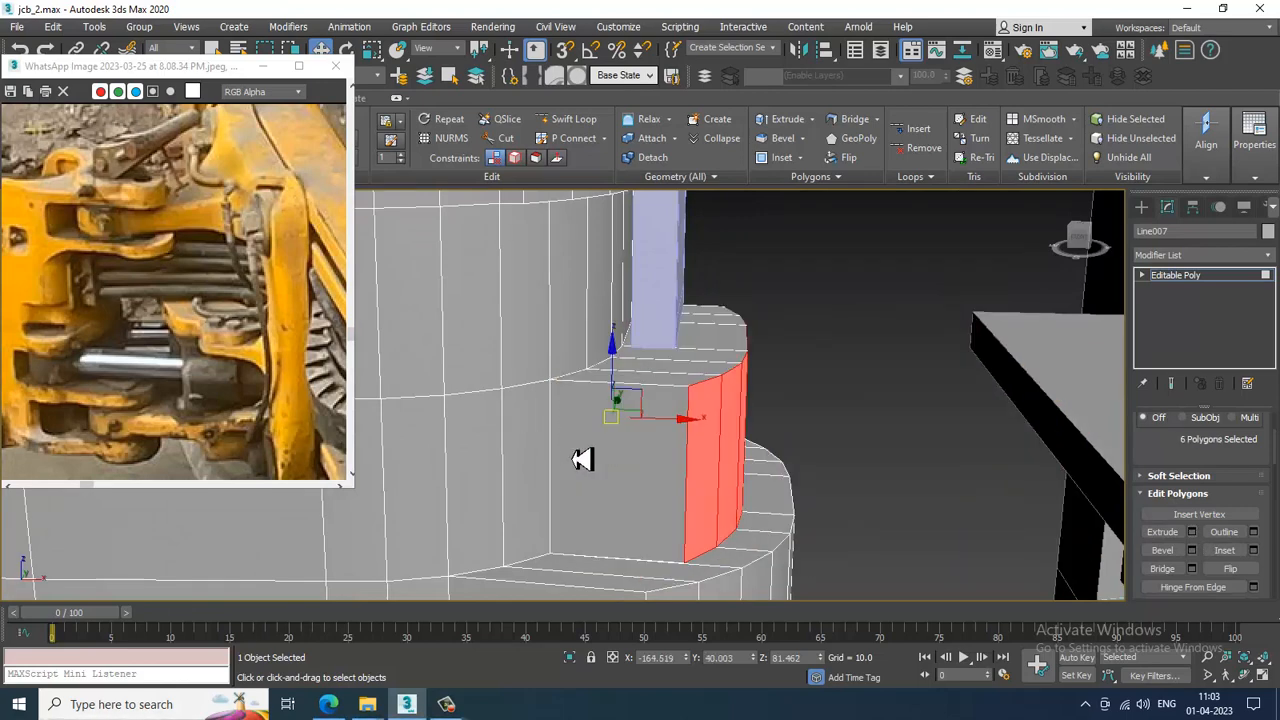
pyautogui.scroll(-5, 690, 420)
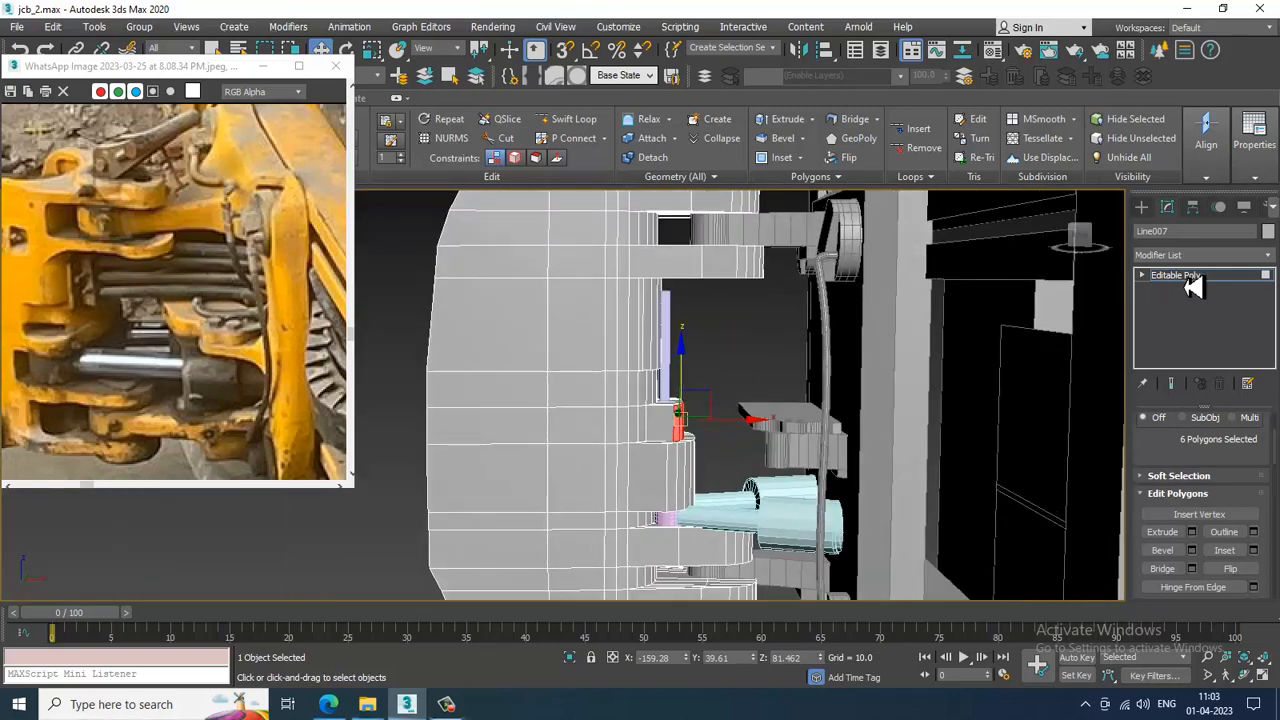
pyautogui.click(1180, 275)
# In the Front view, shift the plate's bracket-side vertices along X so the plate thickens into the curved bracket
pyautogui.scroll(6, 700, 365)
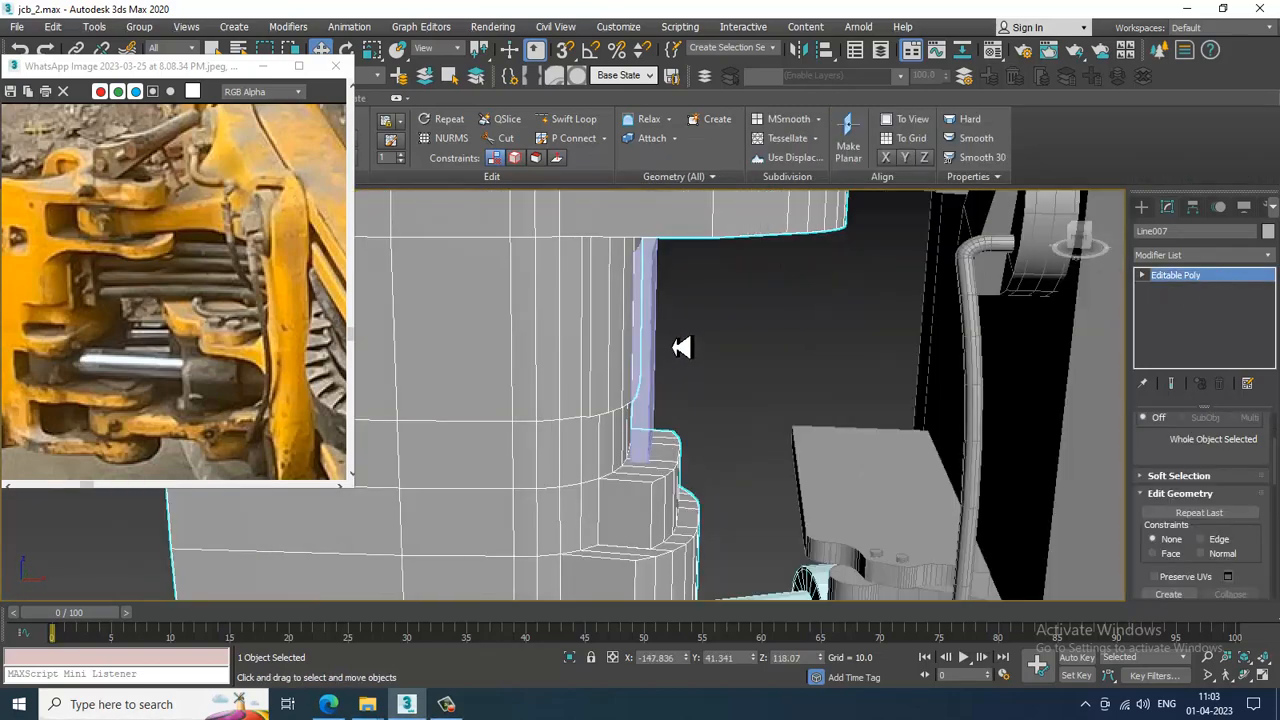
pyautogui.click(640, 350)
pyautogui.scroll(2, 657, 351)
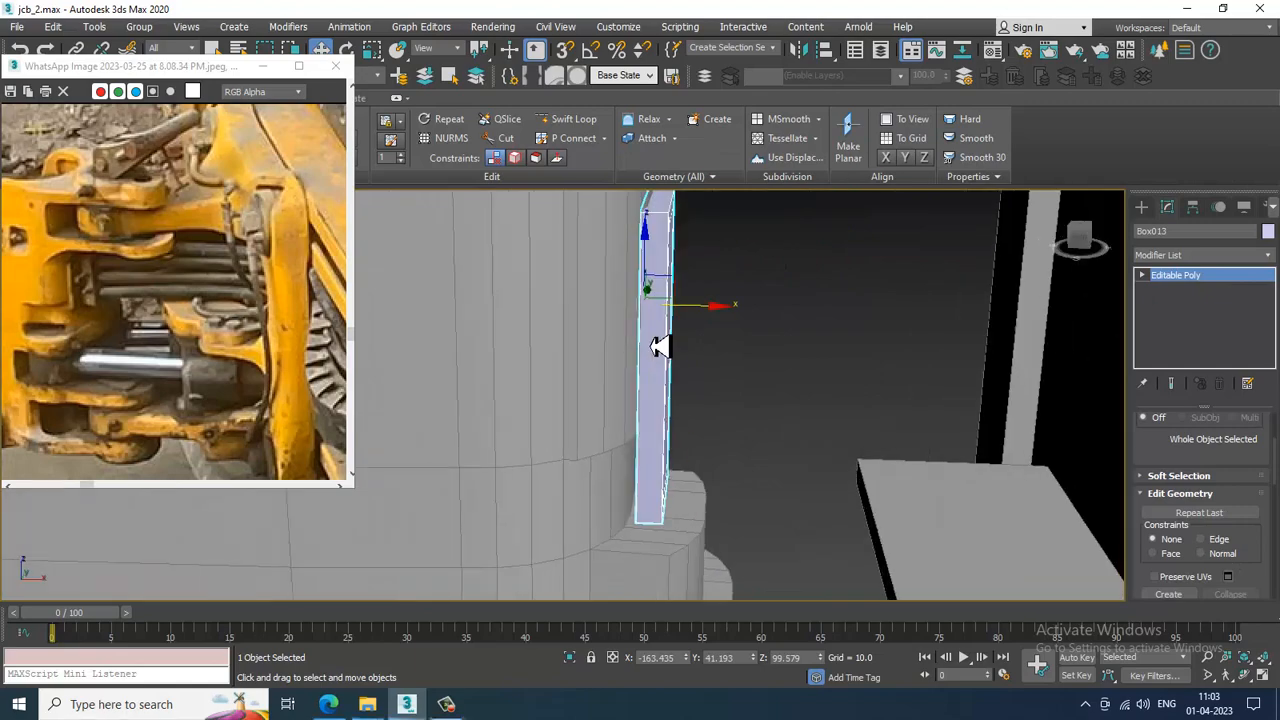
pyautogui.hotkey('alt', 'w')
pyautogui.moveTo(850, 307); pyautogui.dragTo(814, 306, button='middle')
pyautogui.hotkey('alt', 'w')
pyautogui.press('z')
pyautogui.scroll(-5, 806, 308)
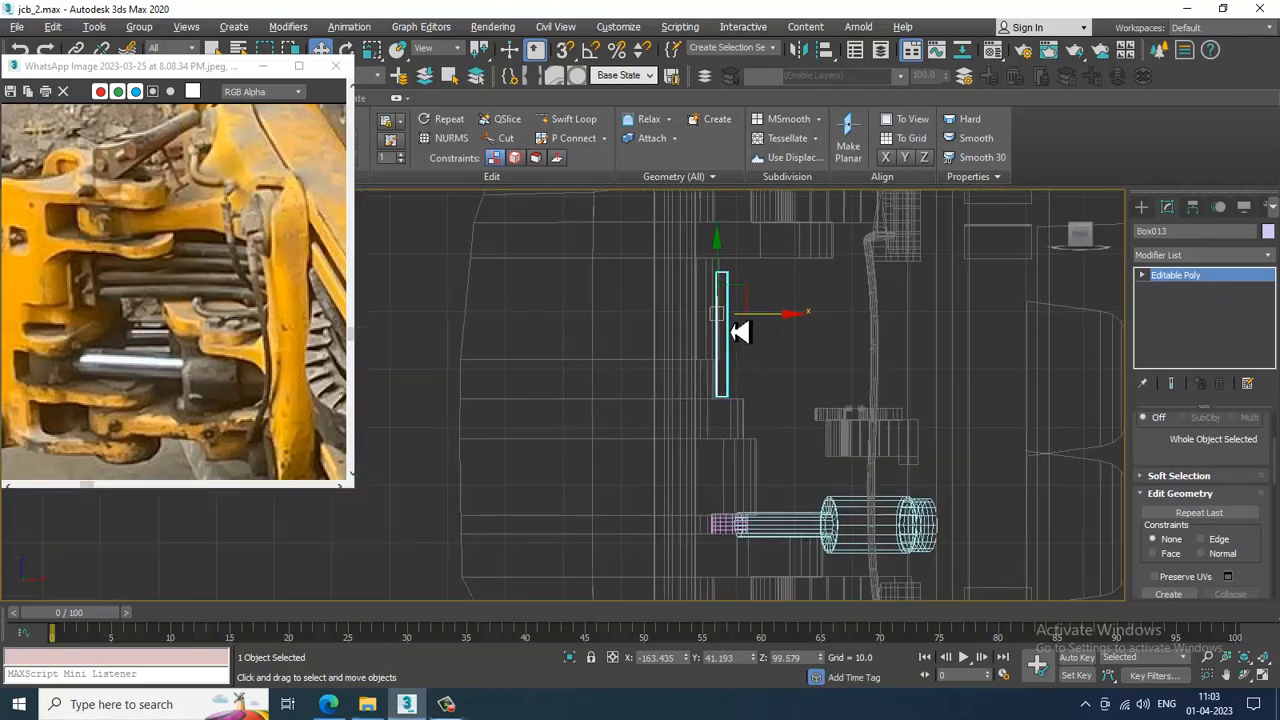
pyautogui.scroll(2, 732, 312)
pyautogui.press('1')
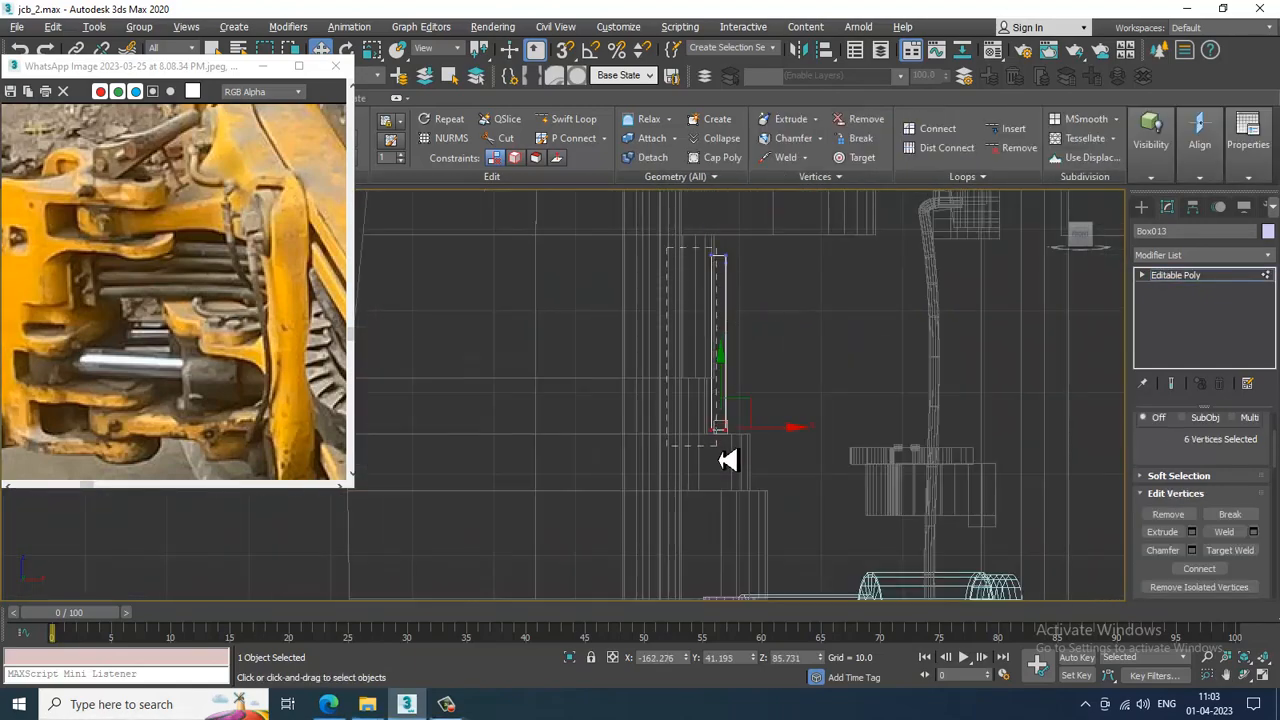
pyautogui.moveTo(718, 450); pyautogui.dragTo(717, 447)
pyautogui.scroll(2, 750, 357)
pyautogui.moveTo(768, 350); pyautogui.dragTo(761, 350)
pyautogui.click(1176, 275)
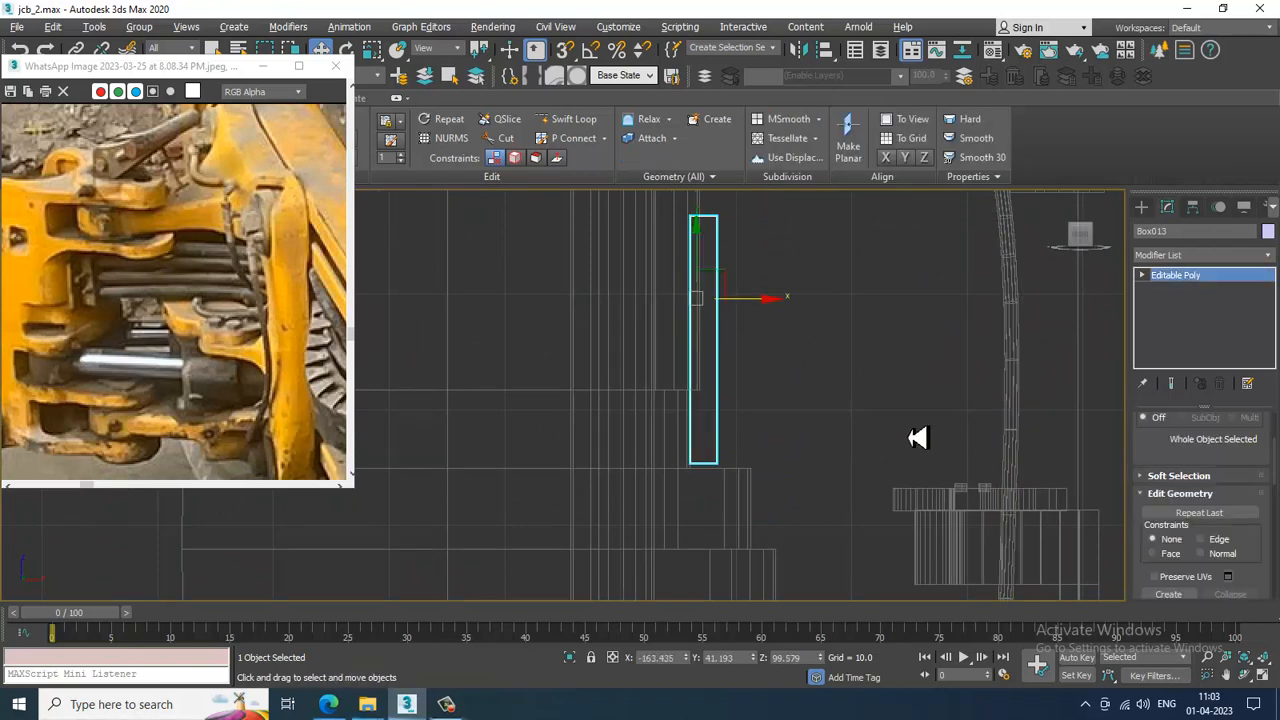
# Try a two-point curved line from the plate toward the chassis in the Front view, compare it with the reference photo, and delete it
pyautogui.moveTo(917, 437); pyautogui.dragTo(862, 400, button='middle')
pyautogui.click(1142, 207)
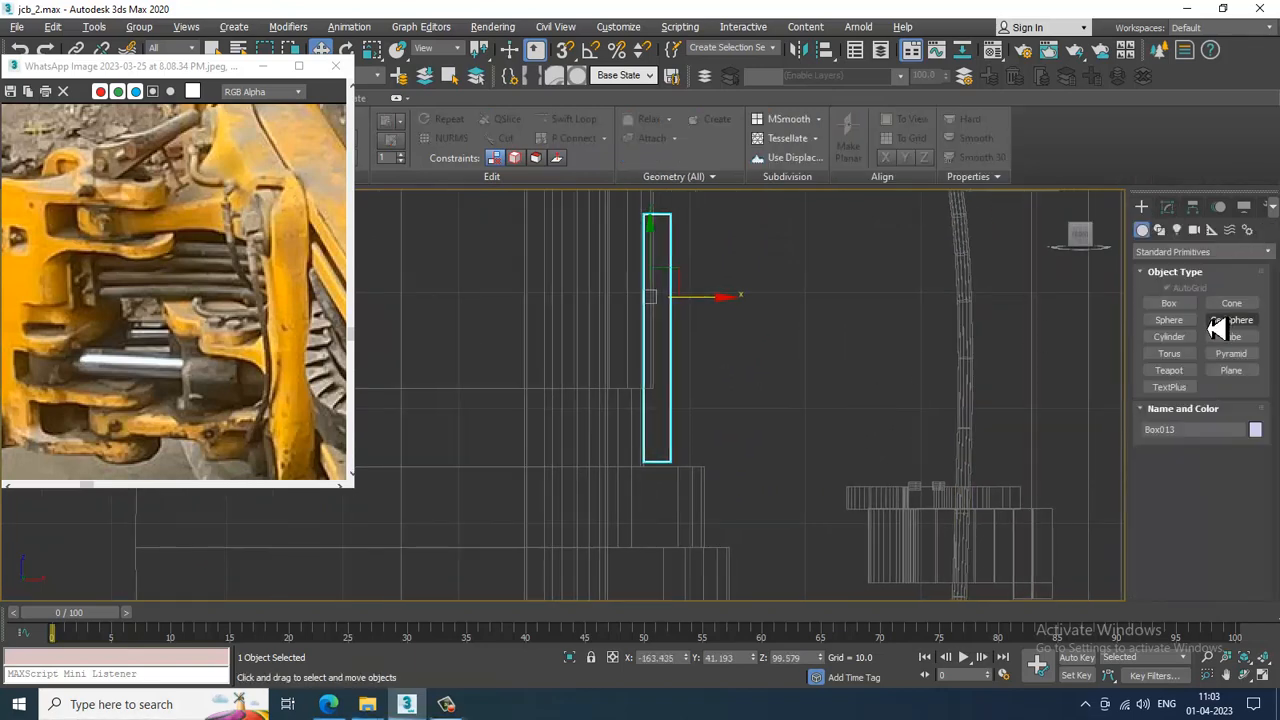
pyautogui.click(1159, 229)
pyautogui.click(1169, 316)
pyautogui.moveTo(898, 283); pyautogui.dragTo(808, 301, button='middle')
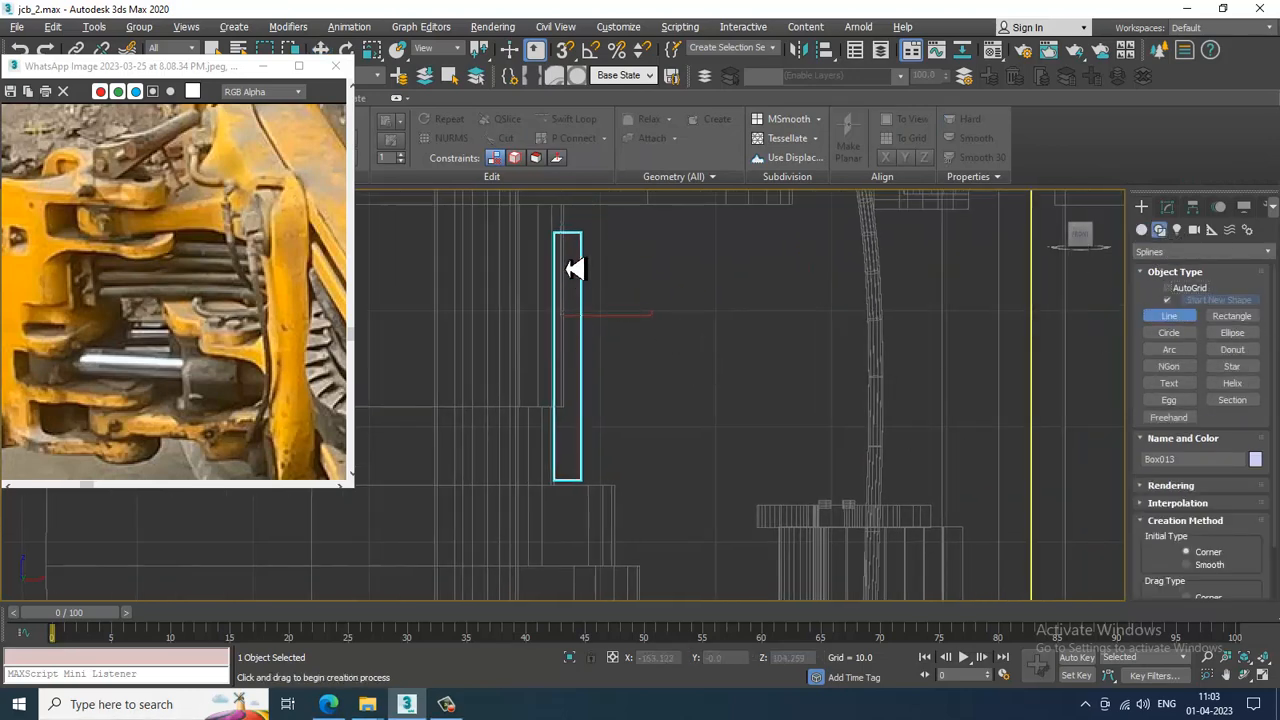
pyautogui.click(567, 258)
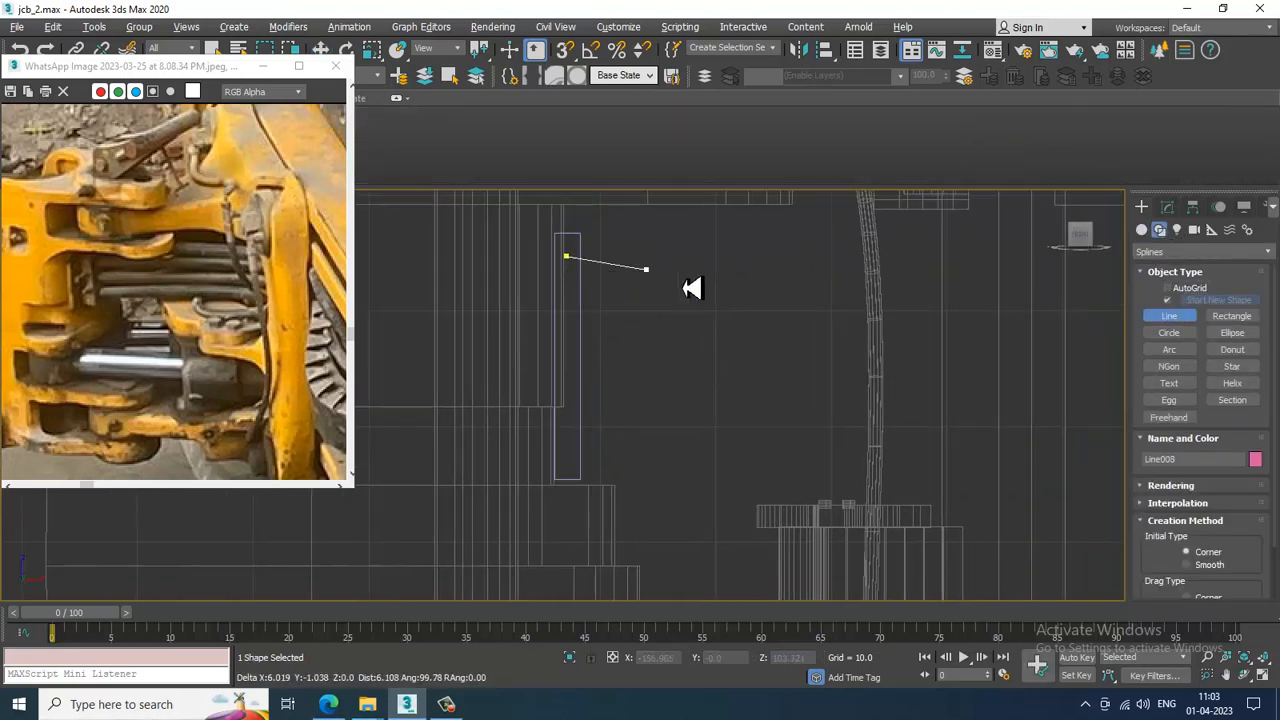
pyautogui.click(970, 284)
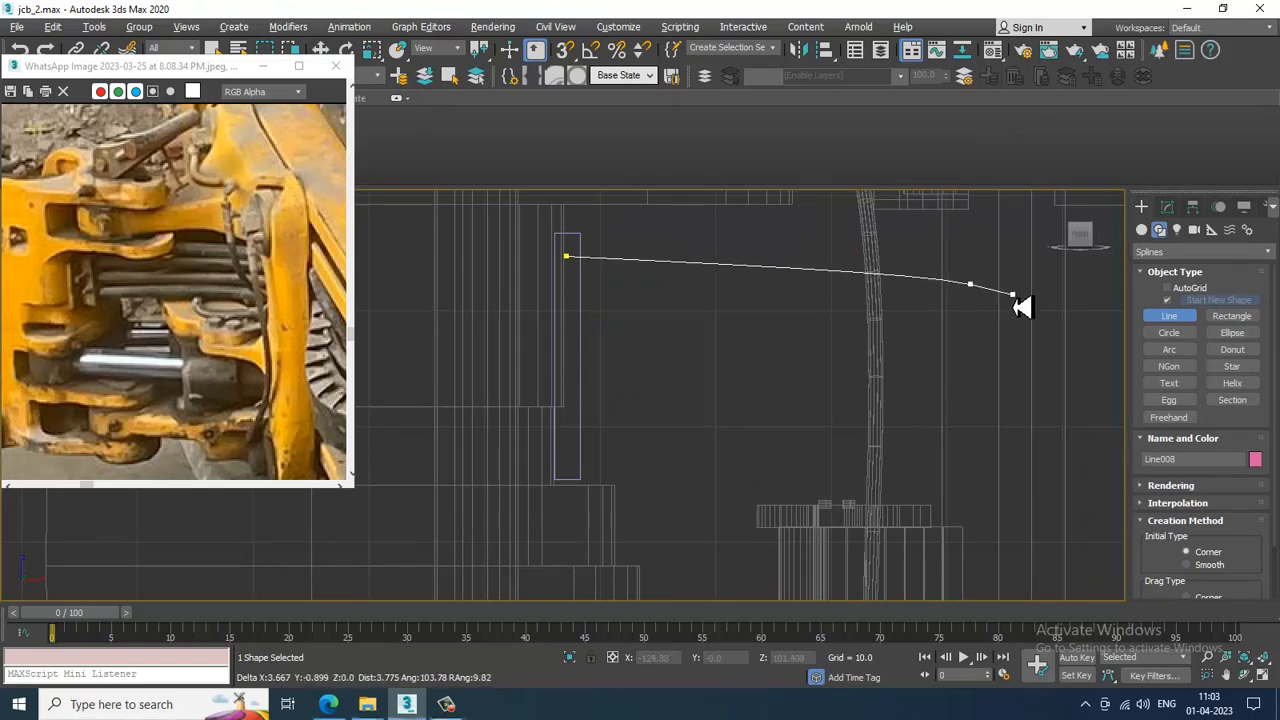
pyautogui.rightClick(1014, 297)
pyautogui.scroll(-2, 300, 322)
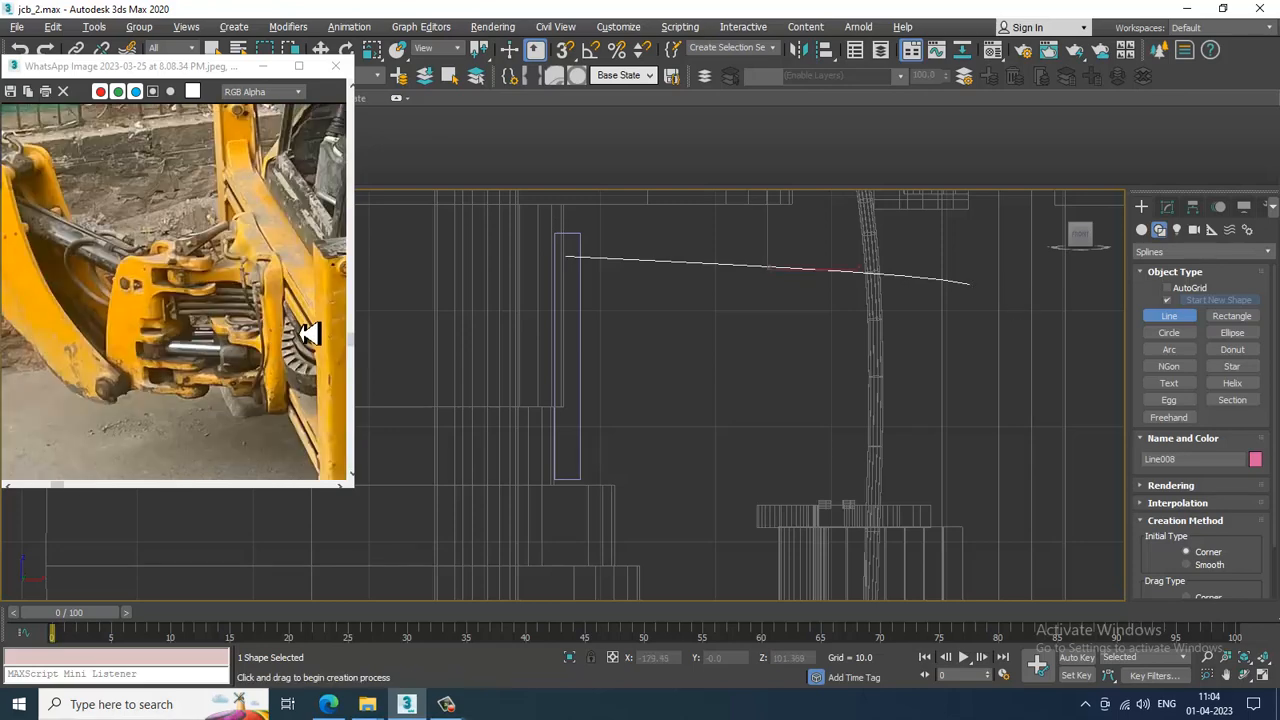
pyautogui.scroll(3, 292, 310)
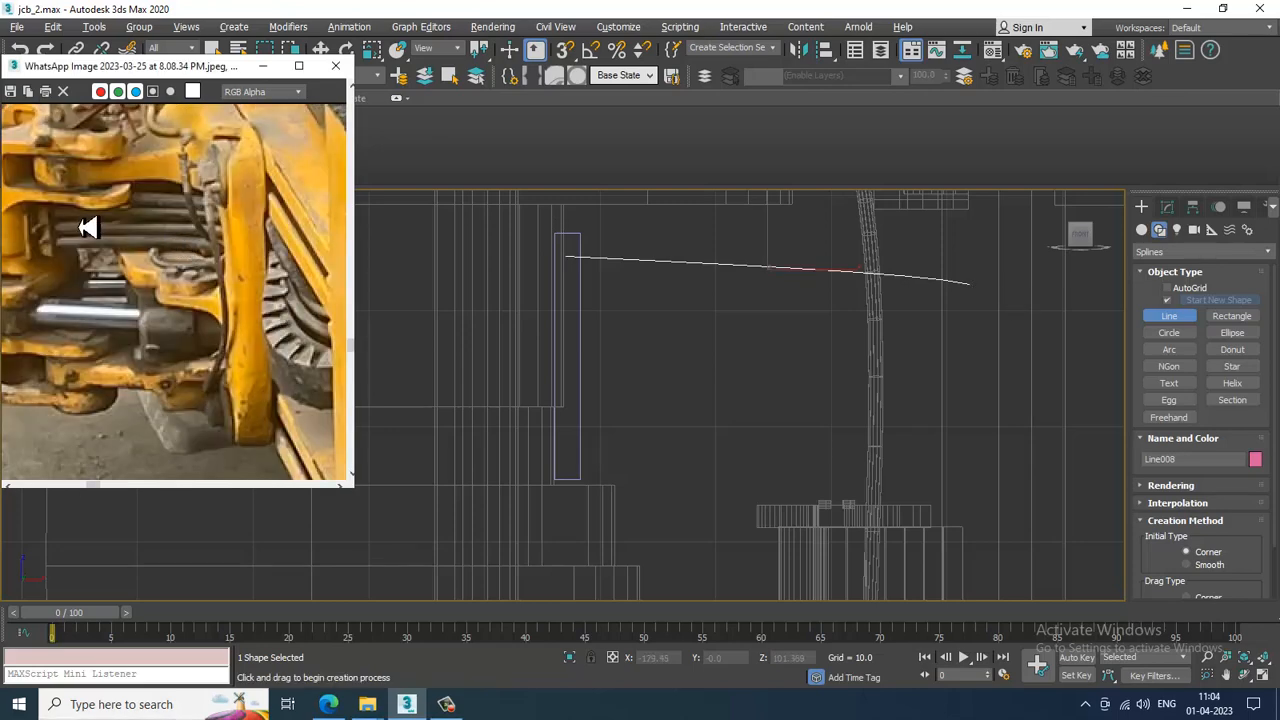
pyautogui.moveTo(964, 357); pyautogui.dragTo(913, 352, button='middle')
pyautogui.press('Delete')
# In the Top view, draw a four-point curved line from the bracket between the cylinders, along the rear frame and around toward the chassis
pyautogui.hotkey('alt', 'w')
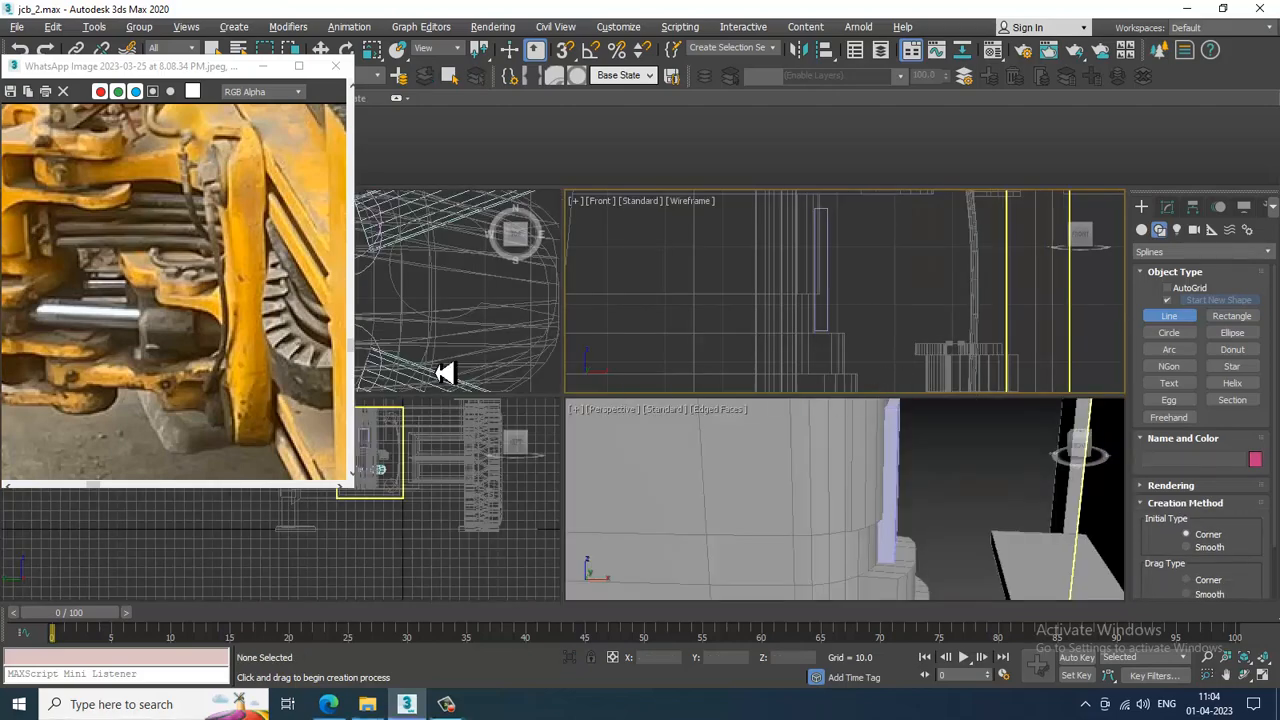
pyautogui.middleClick(476, 314)
pyautogui.hotkey('alt', 'w')
pyautogui.scroll(-6, 530, 312)
pyautogui.moveTo(660, 311); pyautogui.dragTo(793, 316, button='middle')
pyautogui.scroll(-3, 900, 370)
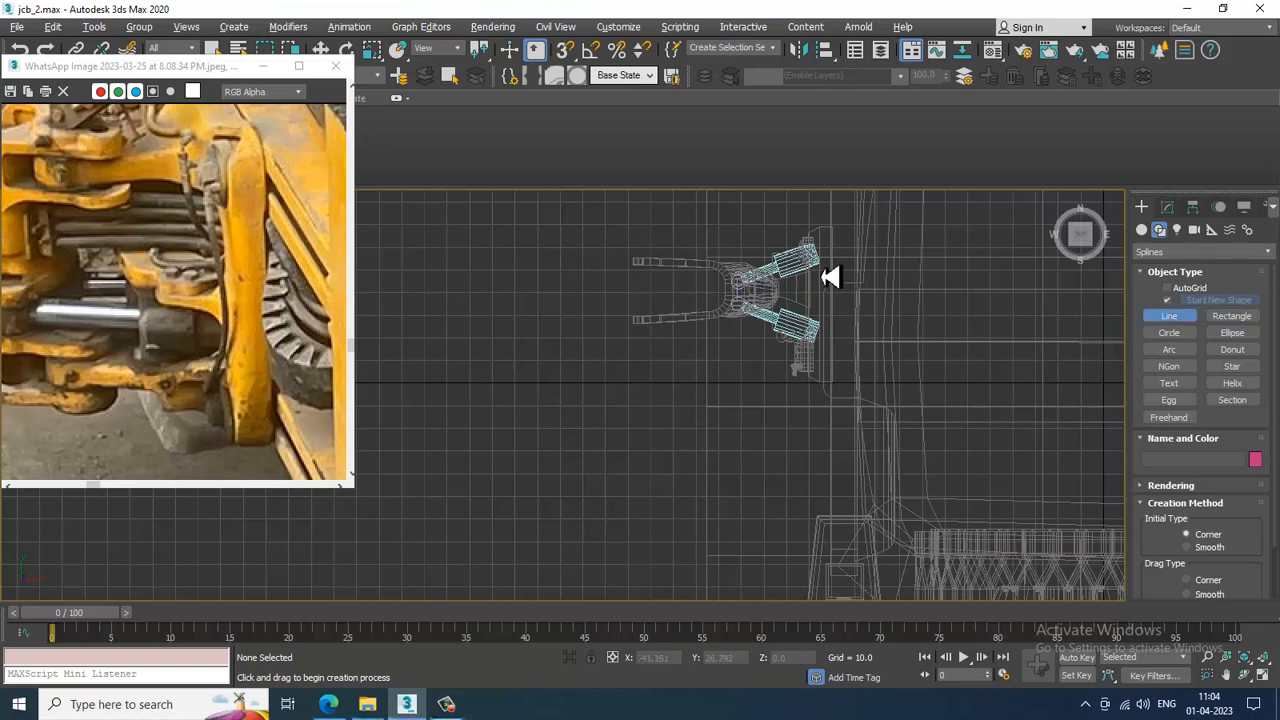
pyautogui.scroll(3, 835, 295)
pyautogui.scroll(2, 863, 317)
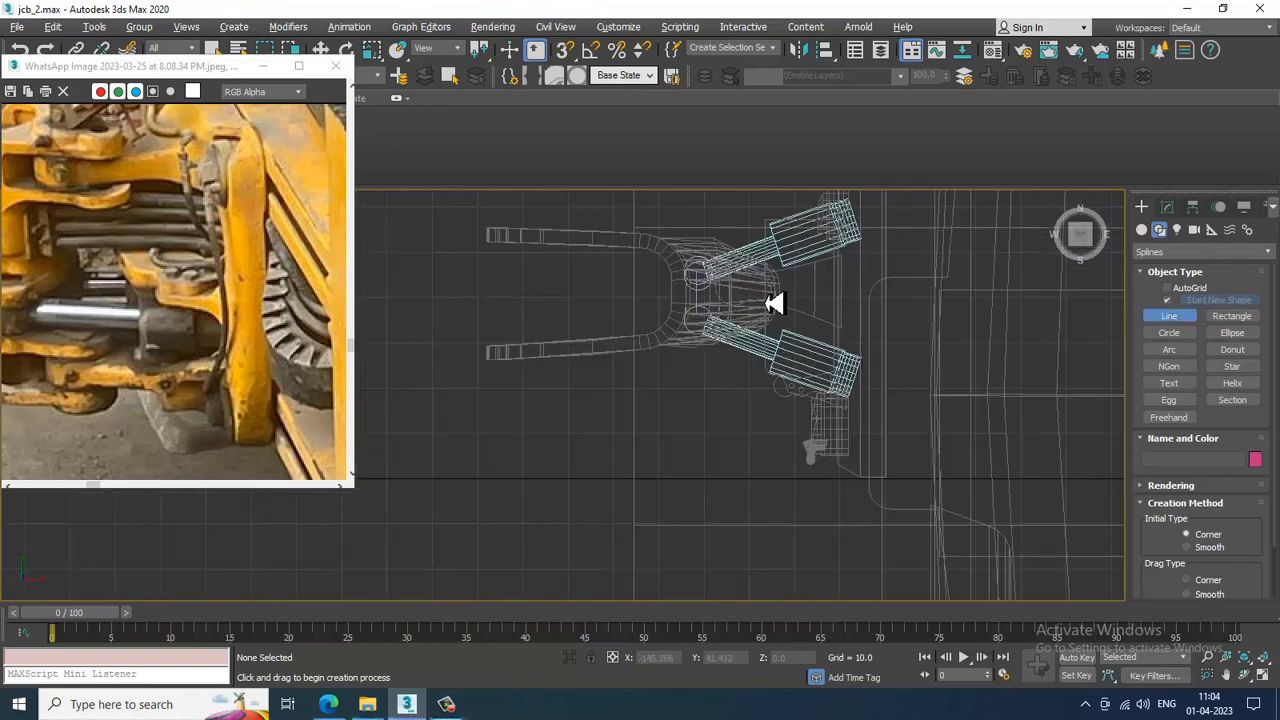
pyautogui.click(708, 286)
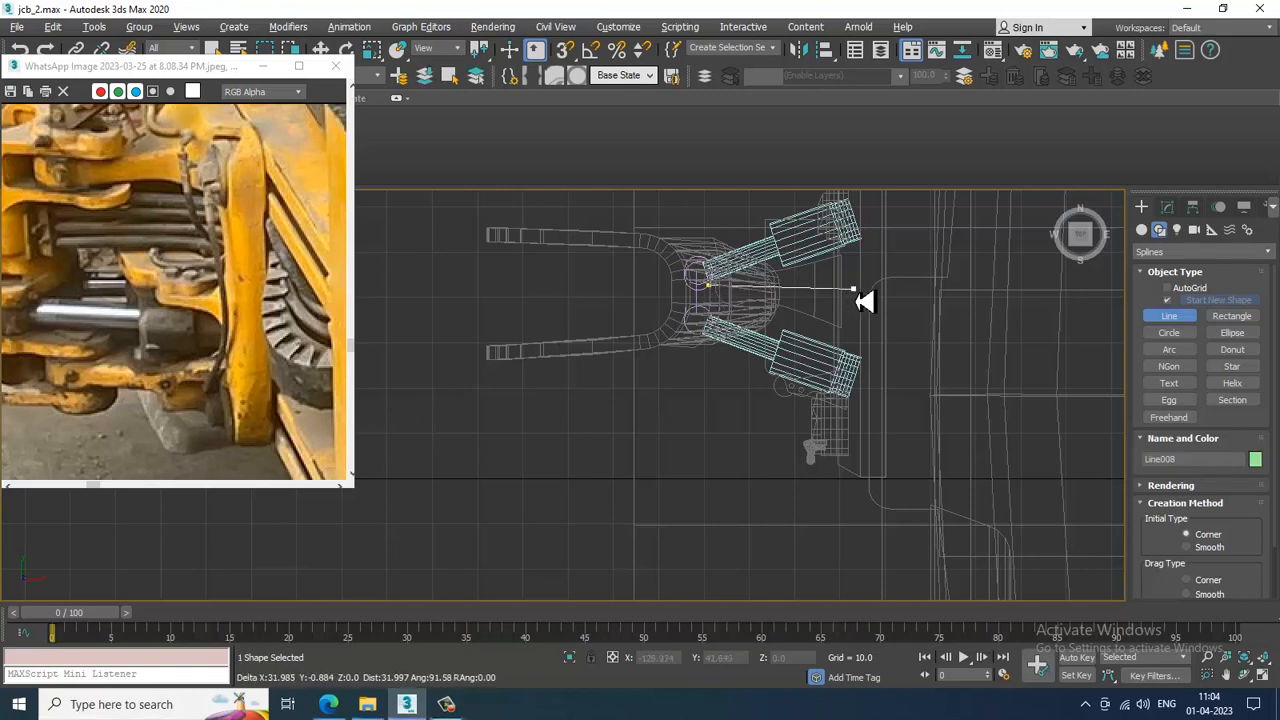
pyautogui.click(882, 290)
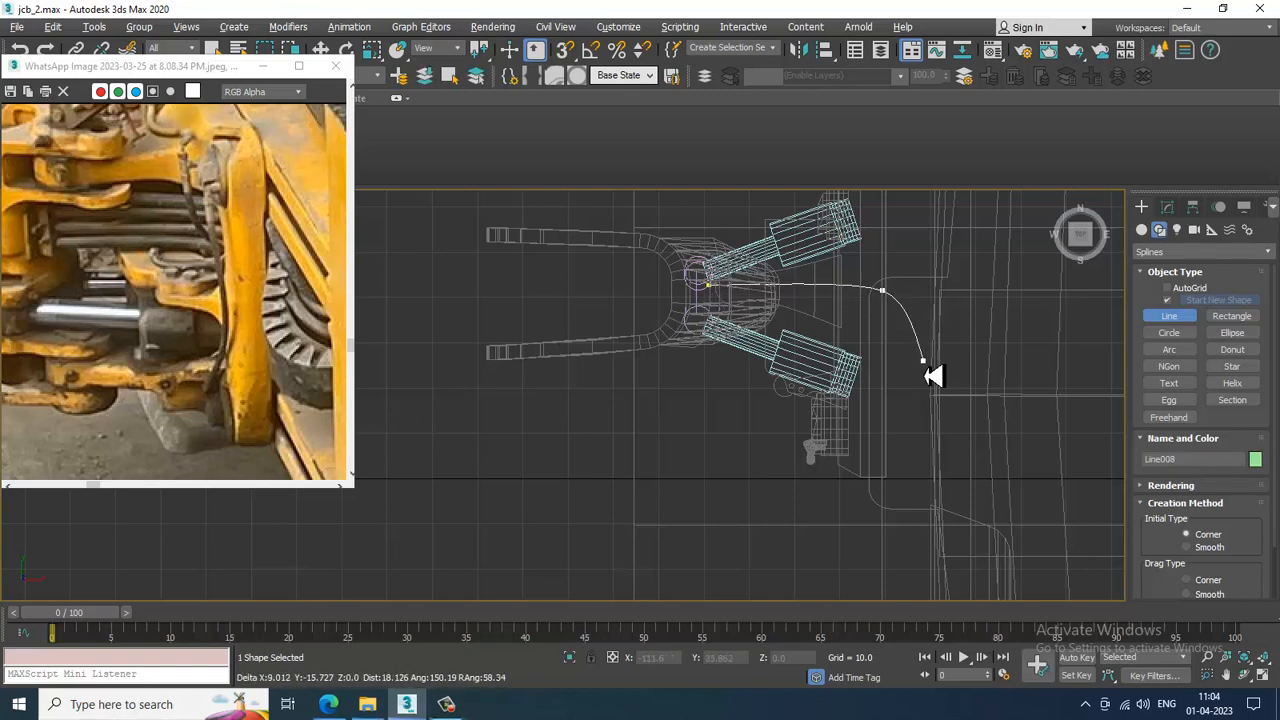
pyautogui.click(908, 455)
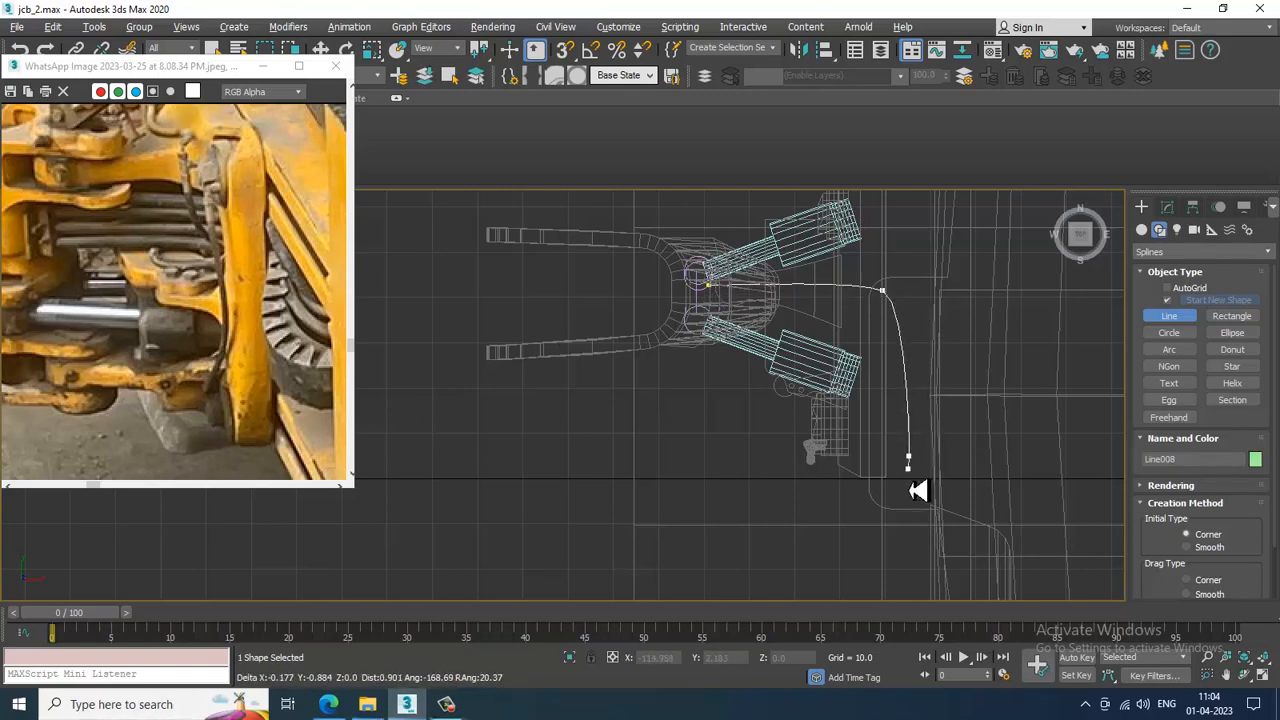
pyautogui.click(1051, 509)
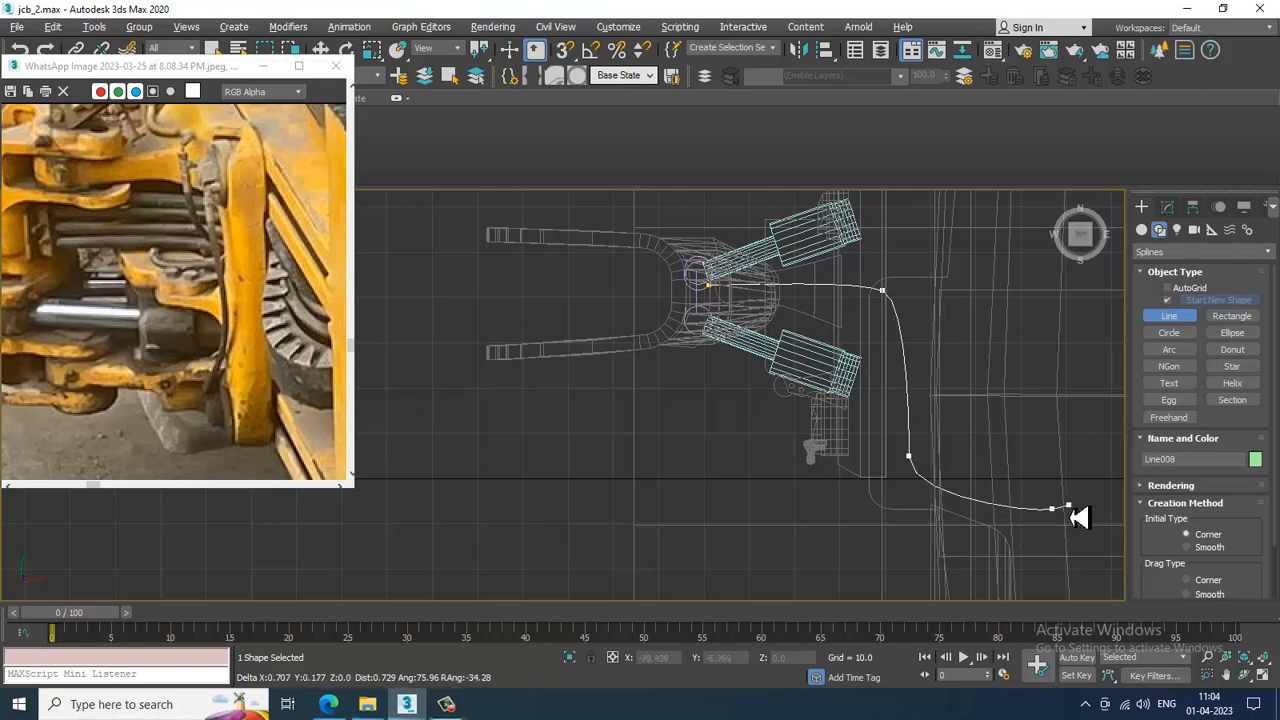
pyautogui.rightClick(1072, 508)
pyautogui.rightClick(1072, 508)
# Raise the new line along Z to about 98.4, level with the plate on the bracket
pyautogui.hotkey('alt', 'w')
pyautogui.moveTo(1003, 509); pyautogui.dragTo(850, 480, button='middle')
pyautogui.hotkey('alt', 'w')
pyautogui.scroll(-6, 929, 443)
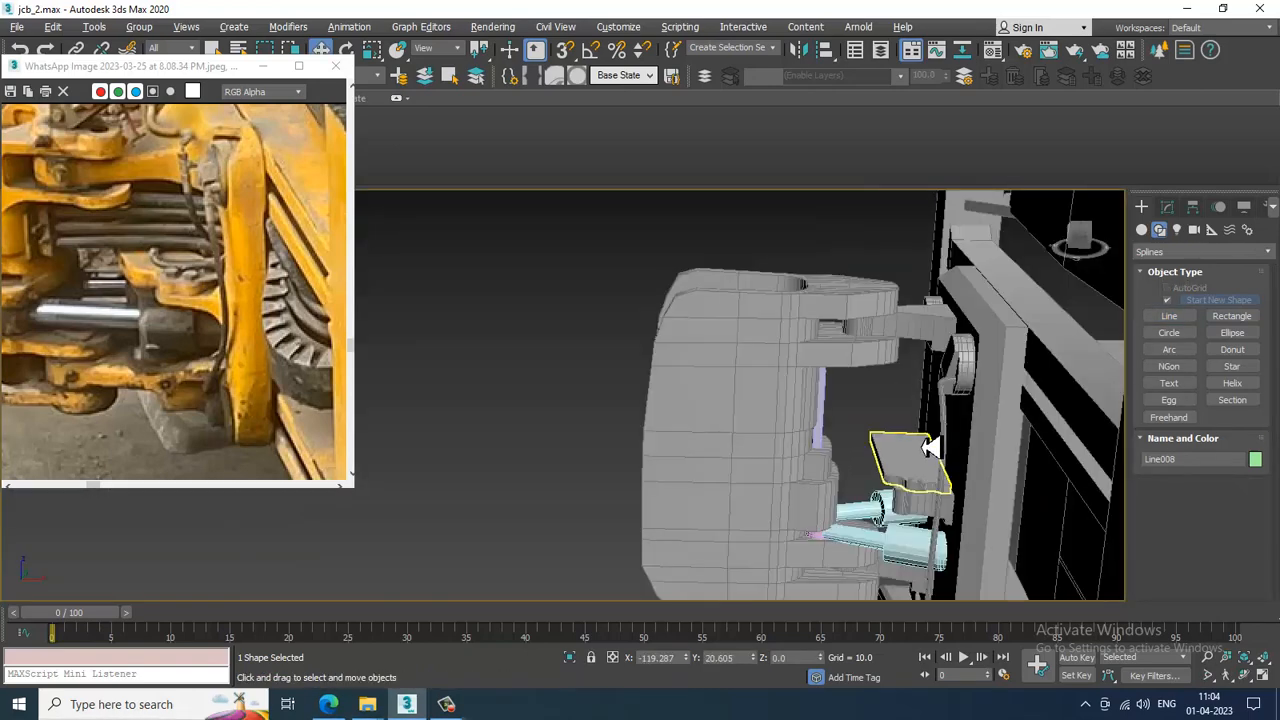
pyautogui.moveTo(980, 451); pyautogui.dragTo(956, 414, button='middle')
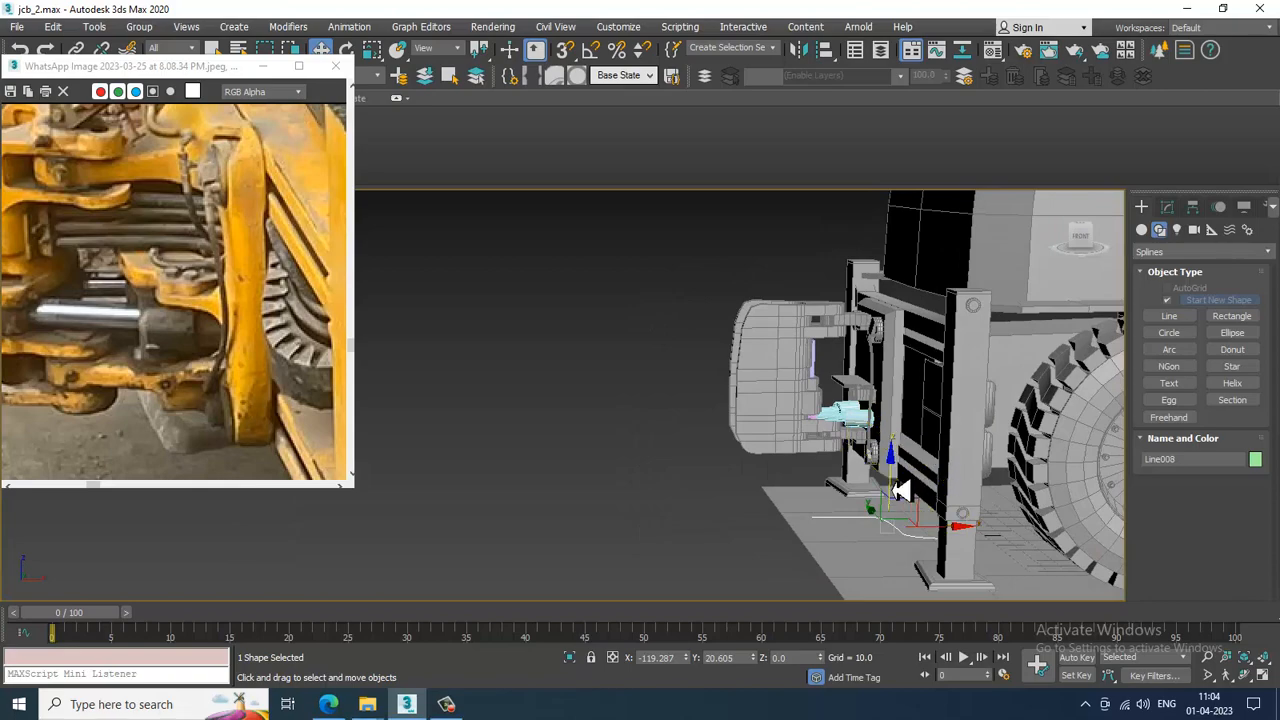
pyautogui.moveTo(898, 490); pyautogui.dragTo(920, 323)
pyautogui.scroll(5, 920, 340)
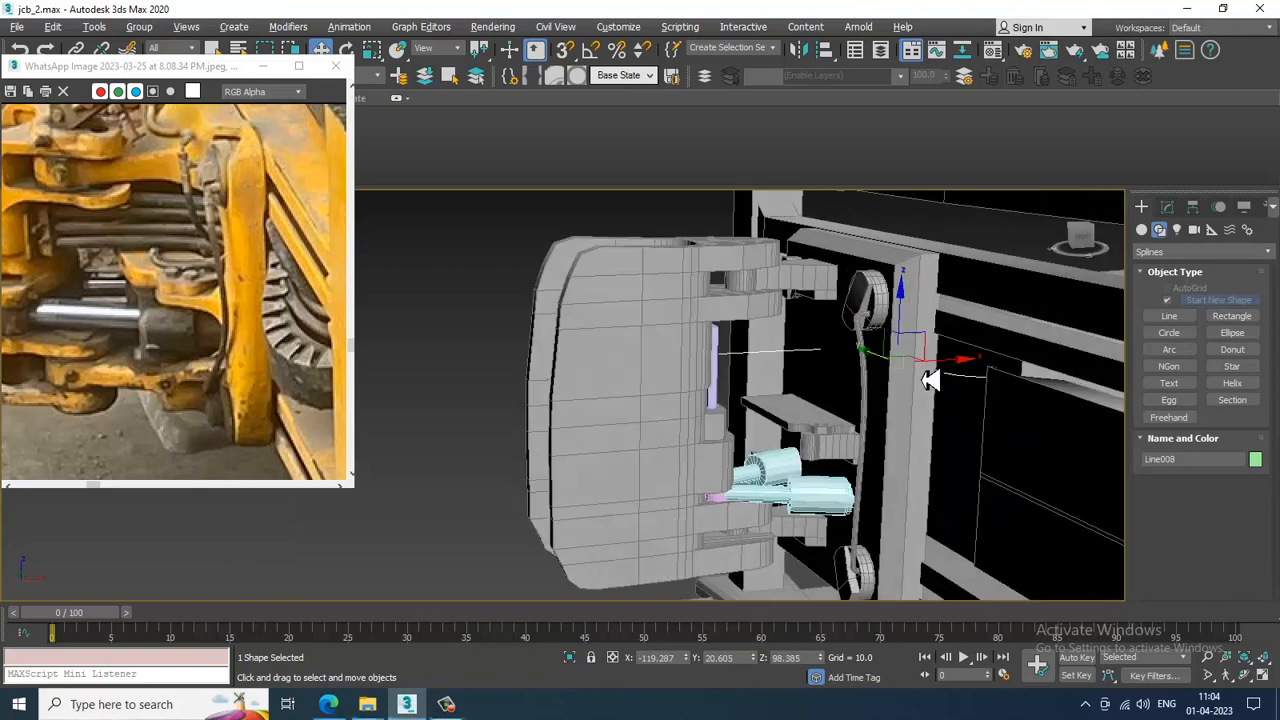
# Enable the line's rendering in the viewport as a radial tube and set its thickness to 2.63
pyautogui.keyDown('alt'); pyautogui.moveTo(931, 377); pyautogui.dragTo(849, 406, button='middle'); pyautogui.keyUp('alt')
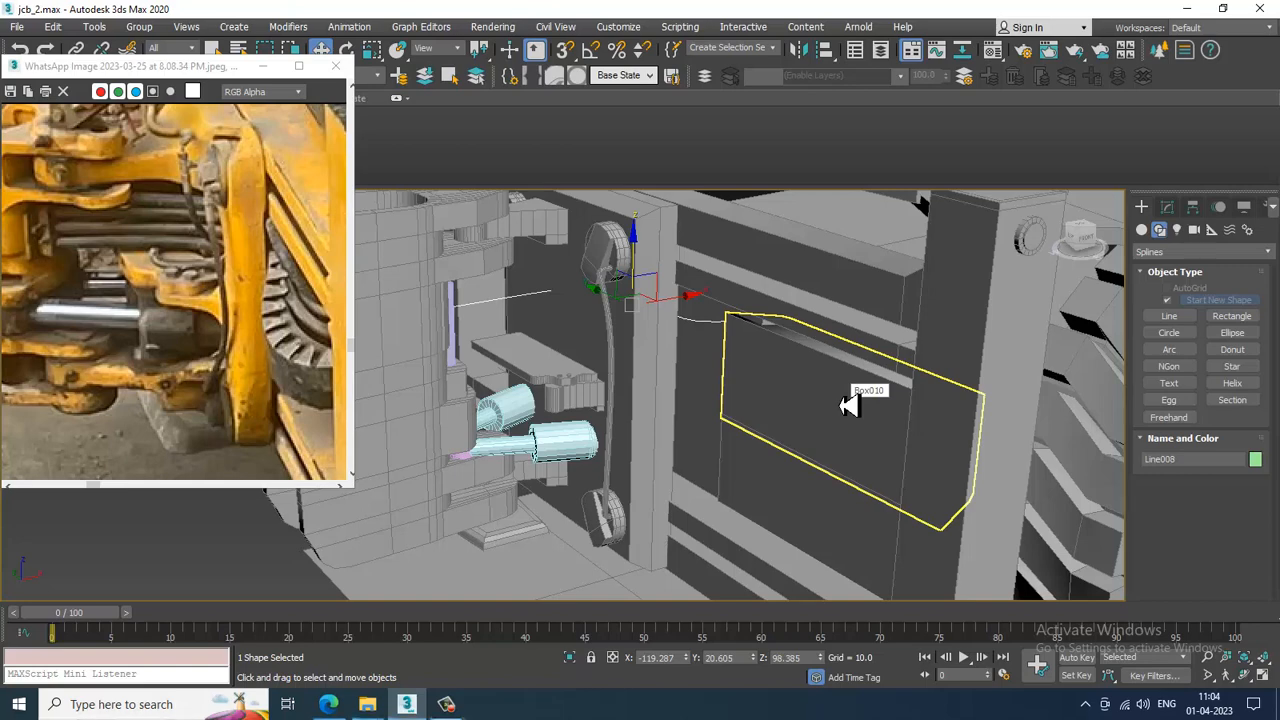
pyautogui.click(1170, 210)
pyautogui.scroll(3, 1160, 460)
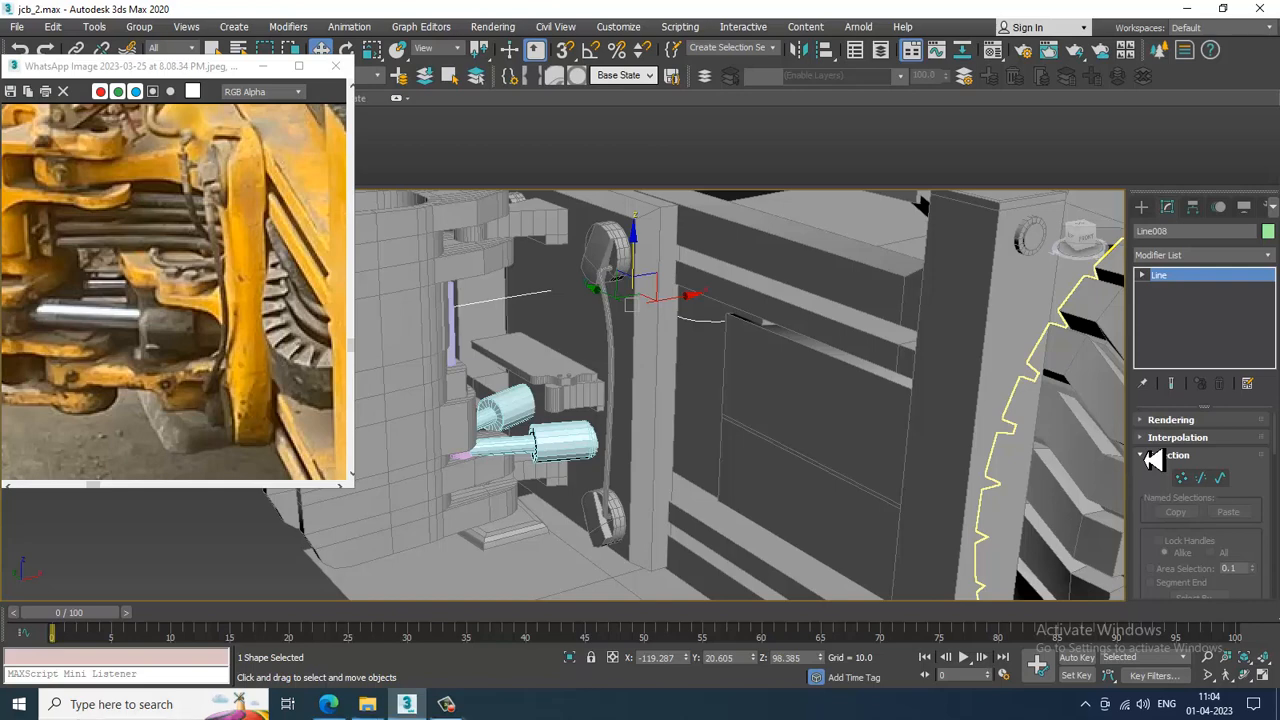
pyautogui.click(1153, 426)
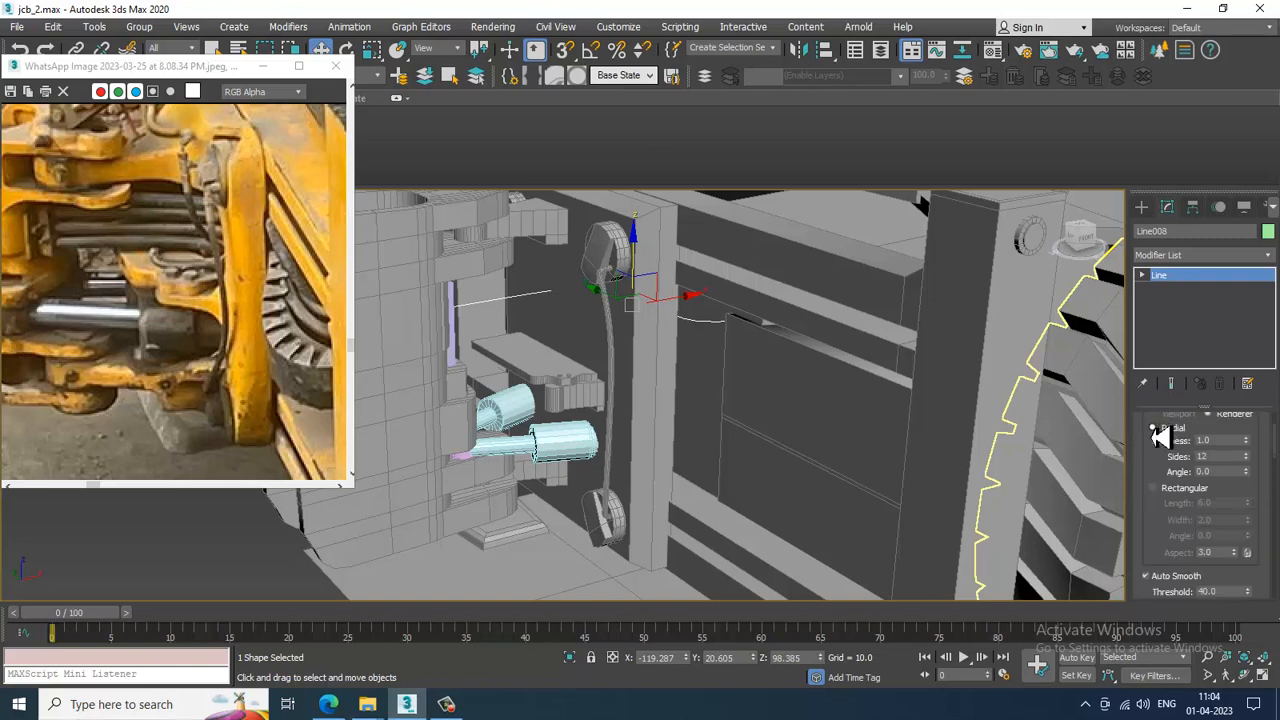
pyautogui.scroll(3, 1160, 468)
pyautogui.click(1166, 450)
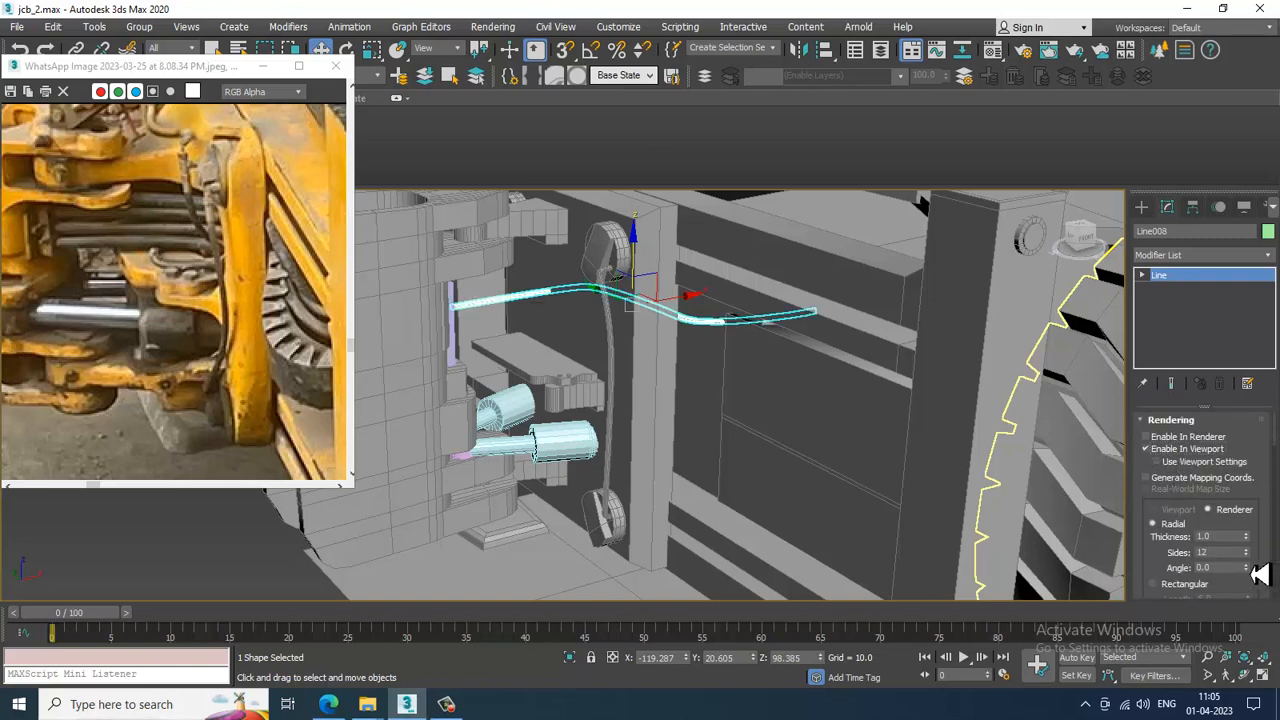
pyautogui.moveTo(1254, 545); pyautogui.dragTo(1242, 418)
# Select the hose line's two far-end vertices in wireframe and shift them along the chassis, restoring the shaded display
pyautogui.keyDown('alt'); pyautogui.moveTo(840, 400); pyautogui.dragTo(886, 411, button='middle'); pyautogui.keyUp('alt')
pyautogui.press('F3')
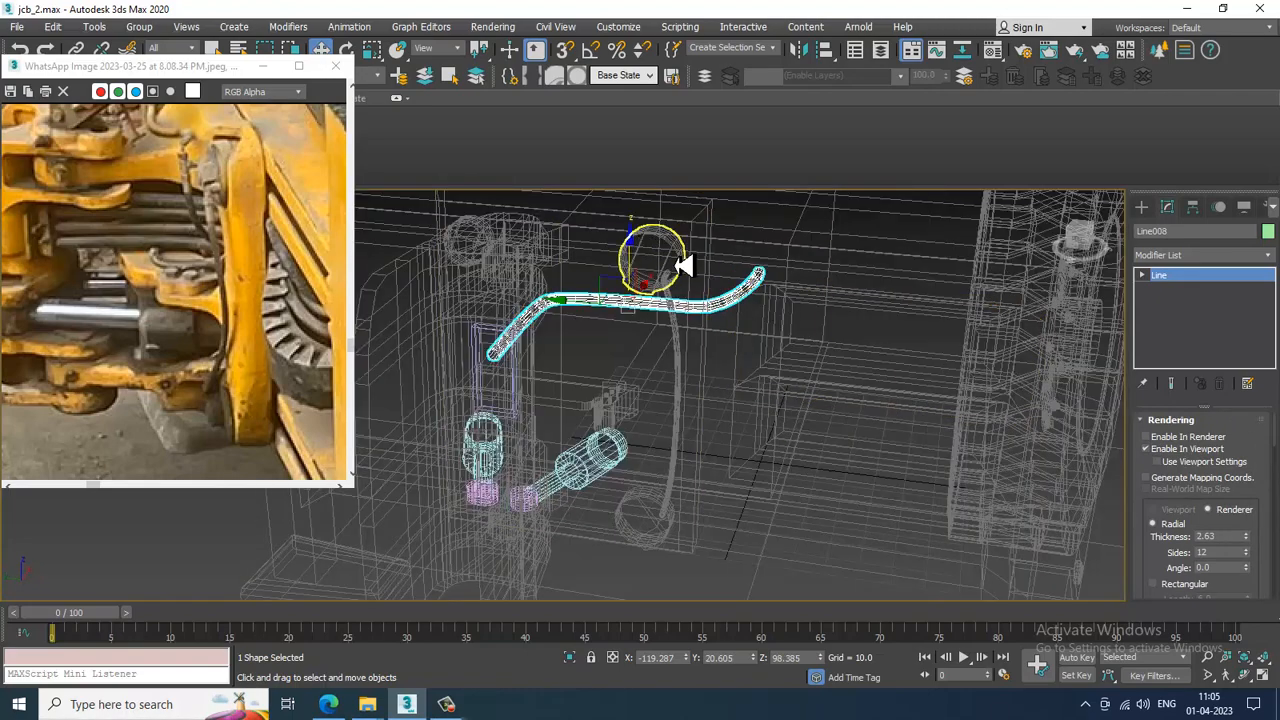
pyautogui.press('1')
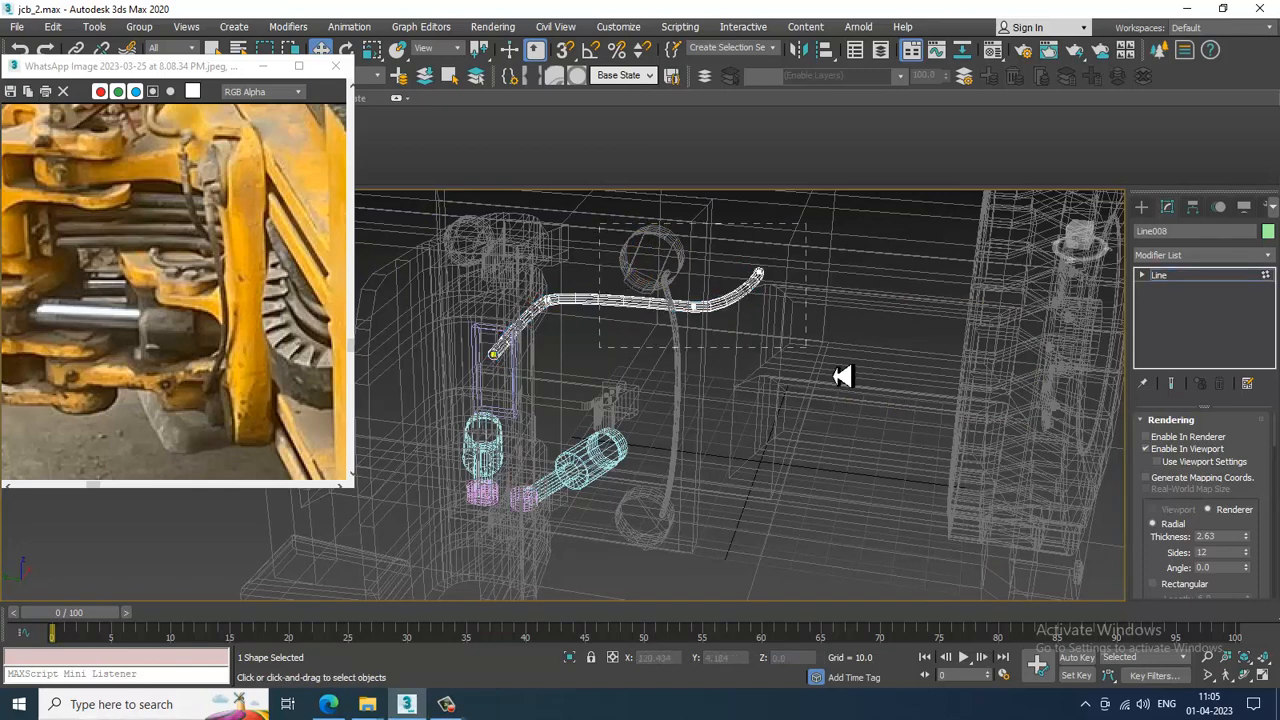
pyautogui.moveTo(648, 316)
pyautogui.mouseDown()
pyautogui.moveTo(871, 340)
pyautogui.moveTo(848, 335)
pyautogui.mouseUp()
pyautogui.press('F3')
# Select the hose line's bracket-end vertex and push it slightly into the mounting plate, leaving vertex editing
pyautogui.scroll(-3, 868, 346)
pyautogui.scroll(2, 854, 386)
pyautogui.keyDown('alt'); pyautogui.moveTo(906, 400); pyautogui.dragTo(862, 258, button='middle'); pyautogui.keyUp('alt')
pyautogui.scroll(1, 880, 331)
pyautogui.scroll(2, 862, 258)
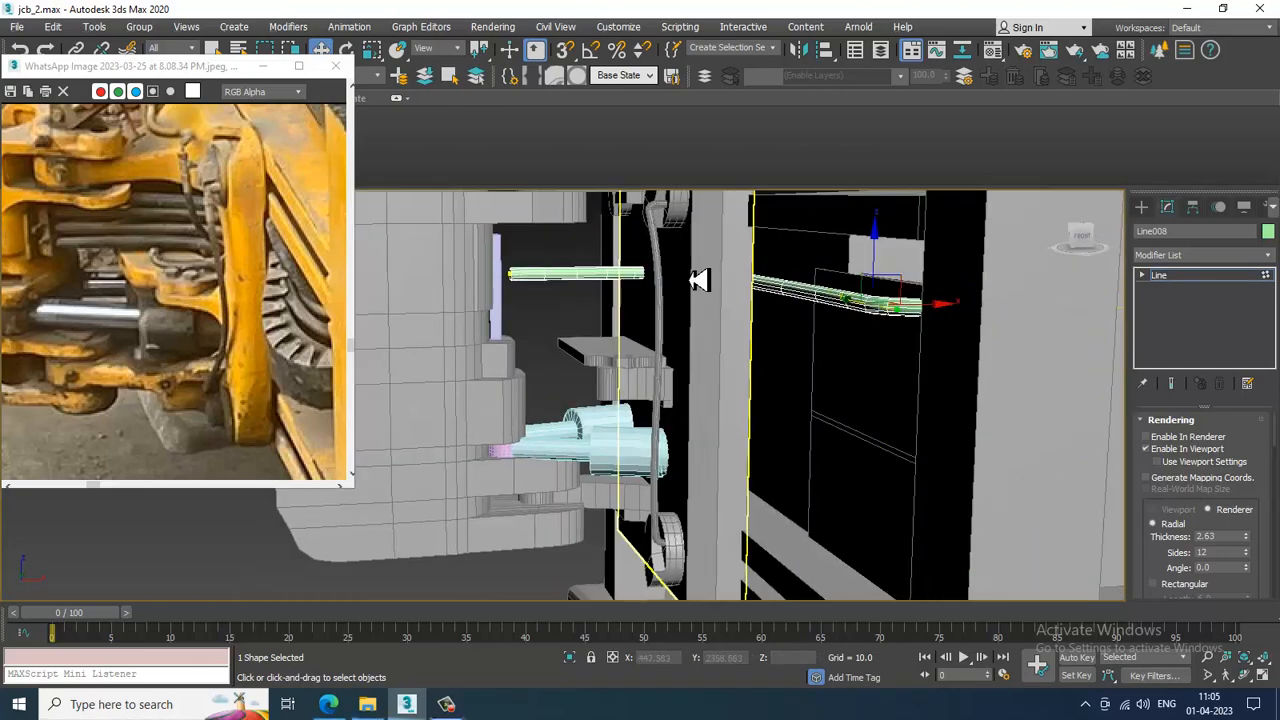
pyautogui.moveTo(697, 280); pyautogui.dragTo(747, 314, button='middle')
pyautogui.moveTo(517, 286); pyautogui.dragTo(630, 368)
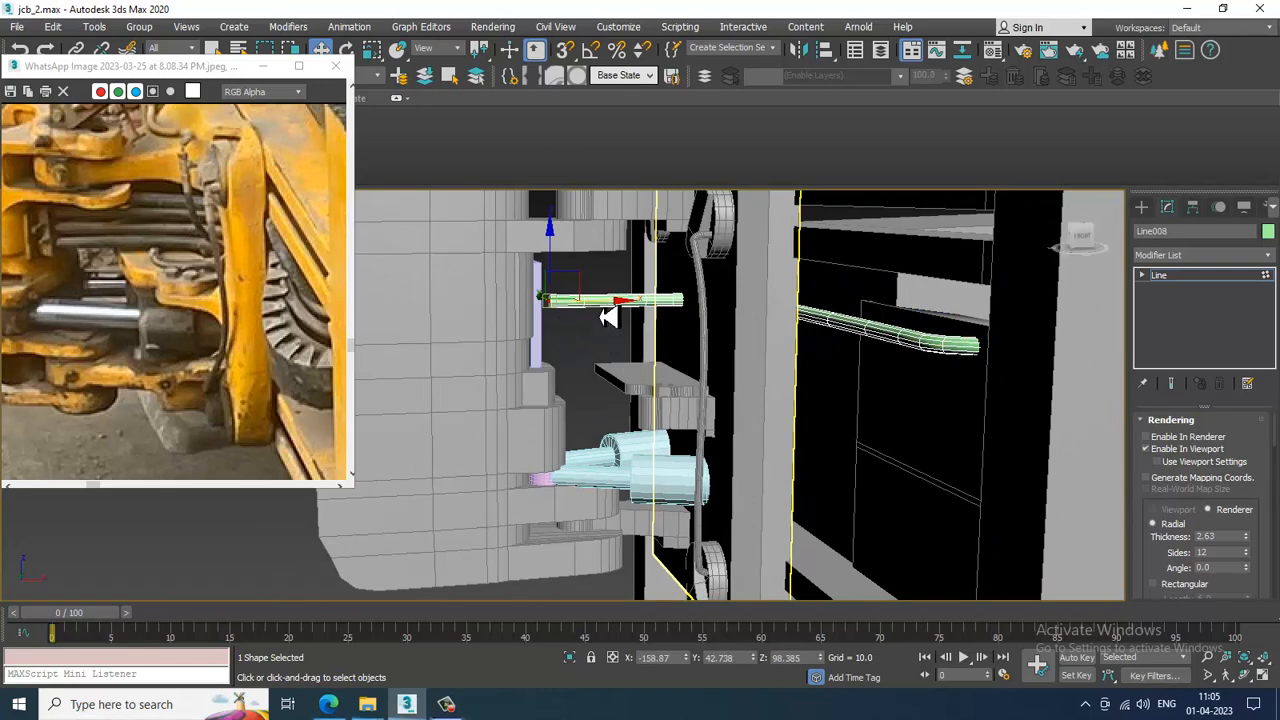
pyautogui.click(1236, 279)
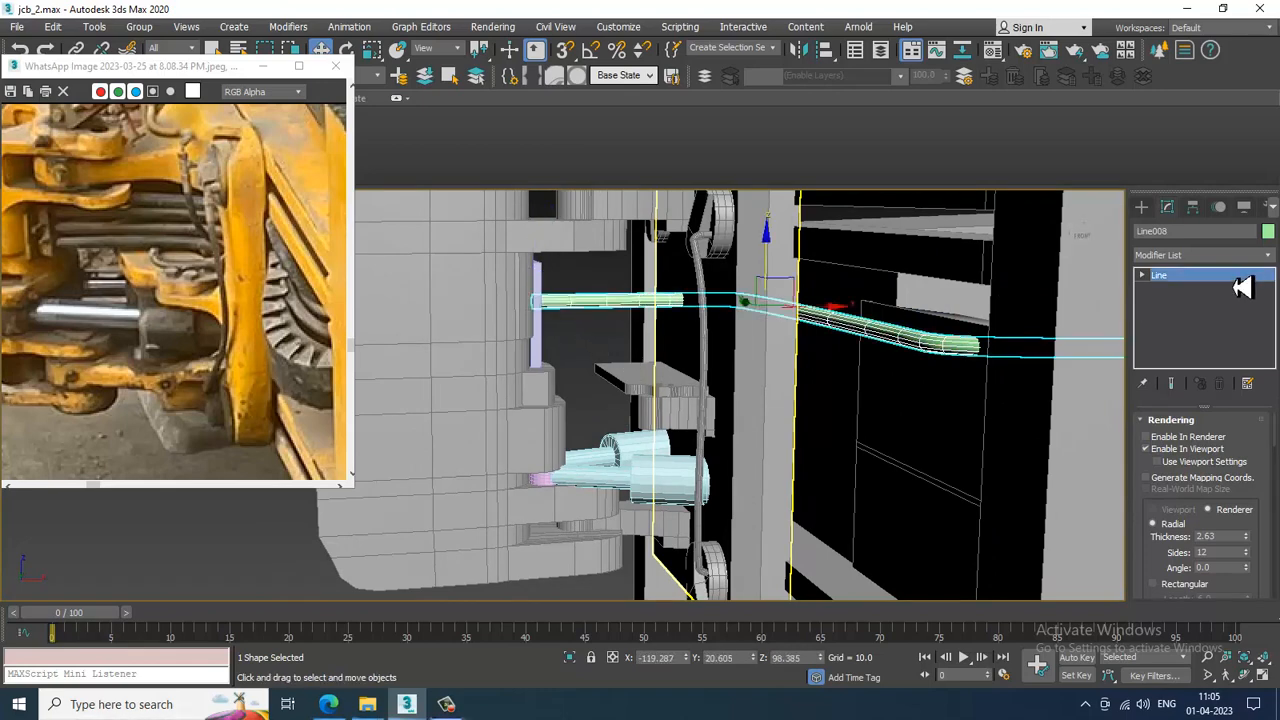
# Clone the hose line along Z as 4 independent copies to form a vertical stack
pyautogui.moveTo(770, 276)
pyautogui.mouseDown()
pyautogui.moveTo(777, 251)
pyautogui.moveTo(788, 265)
pyautogui.mouseUp()
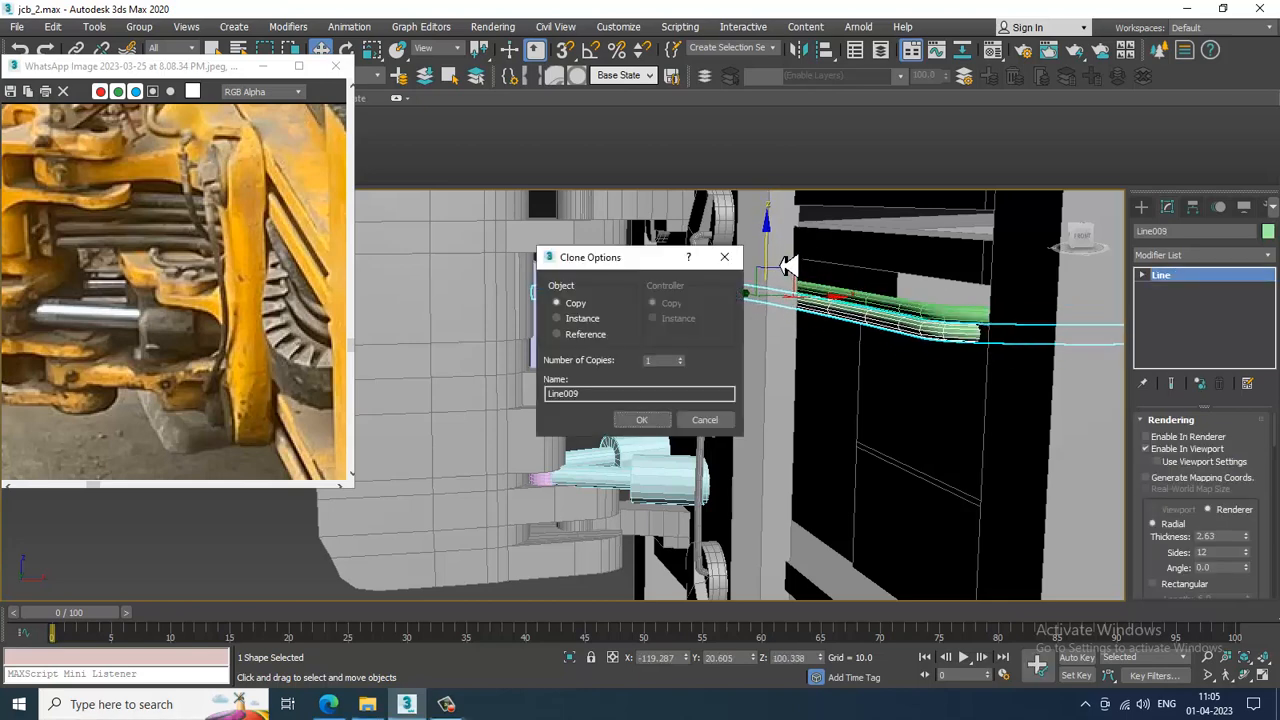
pyautogui.click(681, 357)
pyautogui.click(681, 357)
pyautogui.click(681, 357)
pyautogui.click(650, 421)
# Select all five hose lines and lower them together along Z against the bracket's mounting plate
pyautogui.moveTo(668, 432)
pyautogui.keyDown('alt'); pyautogui.mouseDown(button='middle')
pyautogui.moveTo(717, 349)
pyautogui.moveTo(757, 354)
pyautogui.moveTo(537, 320)
pyautogui.moveTo(545, 328)
pyautogui.mouseUp(button='middle'); pyautogui.keyUp('alt')
pyautogui.keyDown('ctrl'); pyautogui.click(548, 313); pyautogui.keyUp('ctrl')
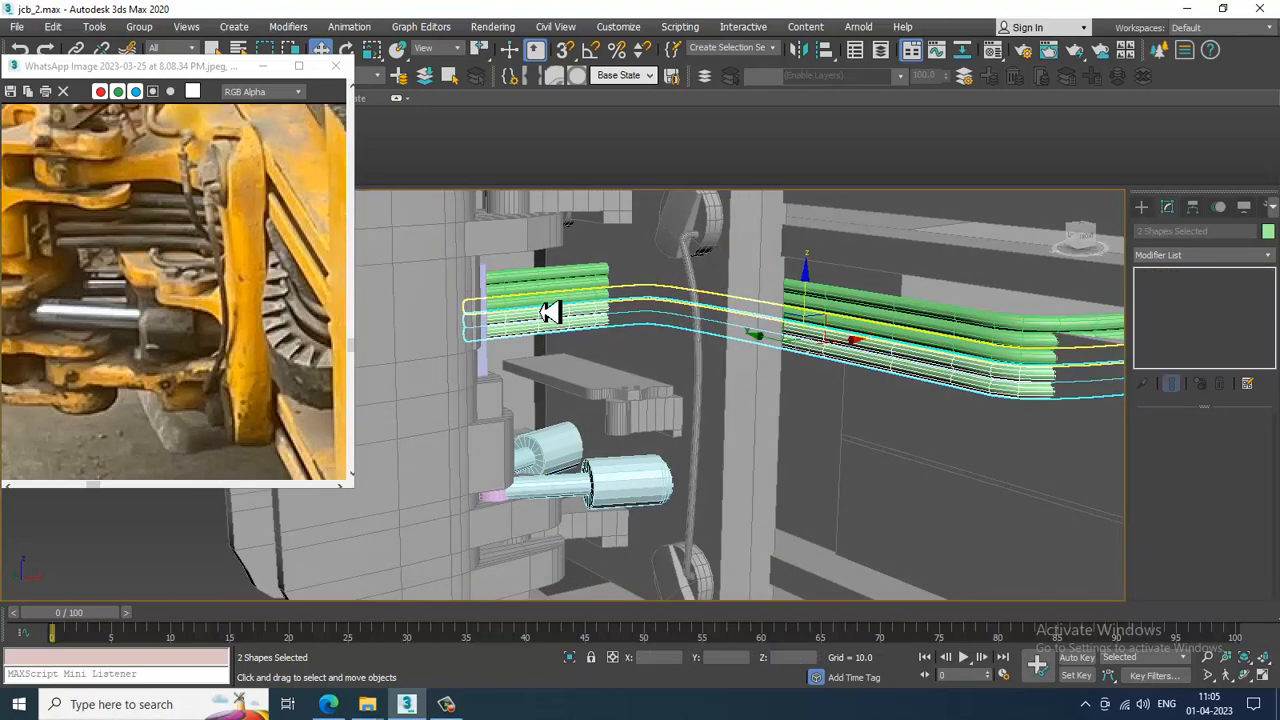
pyautogui.keyDown('ctrl'); pyautogui.click(546, 298); pyautogui.keyUp('ctrl')
pyautogui.keyDown('ctrl'); pyautogui.click(546, 288); pyautogui.keyUp('ctrl')
pyautogui.keyDown('ctrl'); pyautogui.click(546, 275); pyautogui.keyUp('ctrl')
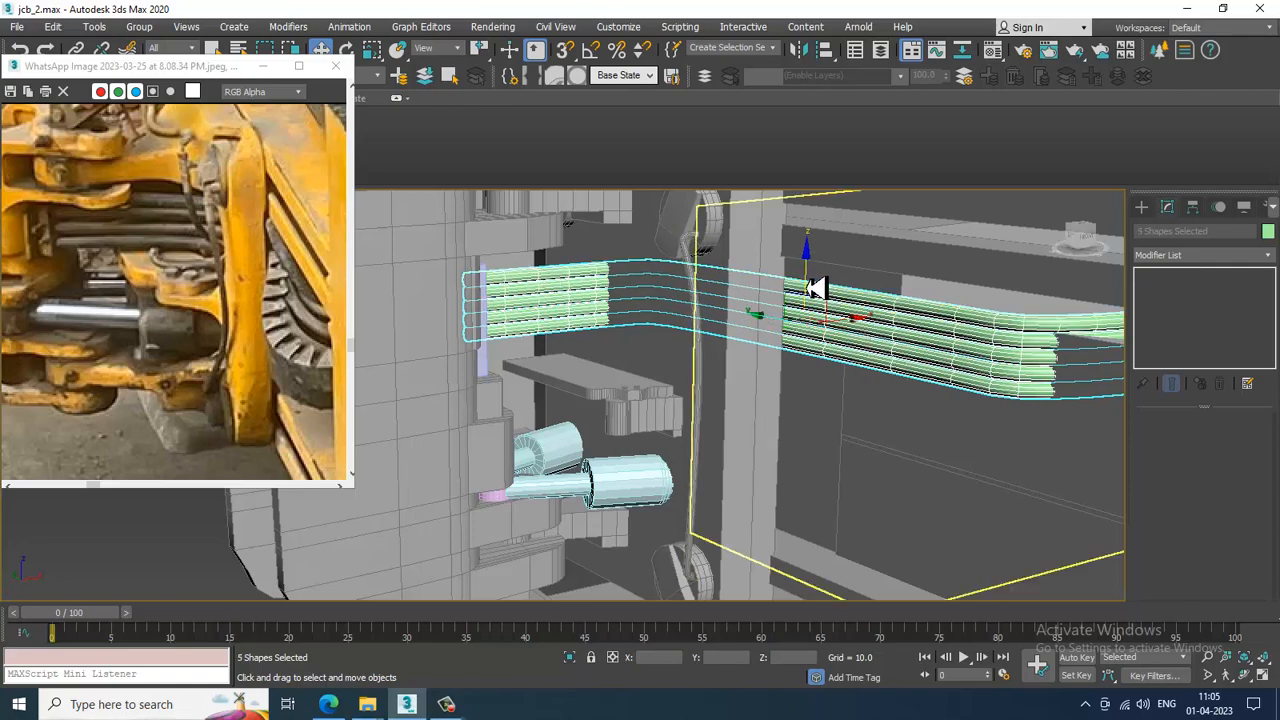
pyautogui.moveTo(814, 287); pyautogui.dragTo(826, 334)
# Clone the topmost hose line upward along Z to about 96.99 as a sixth hose directly above the stack
pyautogui.scroll(-4, 827, 335)
pyautogui.keyDown('alt'); pyautogui.moveTo(872, 360); pyautogui.dragTo(829, 351, button='middle'); pyautogui.keyUp('alt')
pyautogui.scroll(2, 862, 373)
pyautogui.scroll(3, 848, 370)
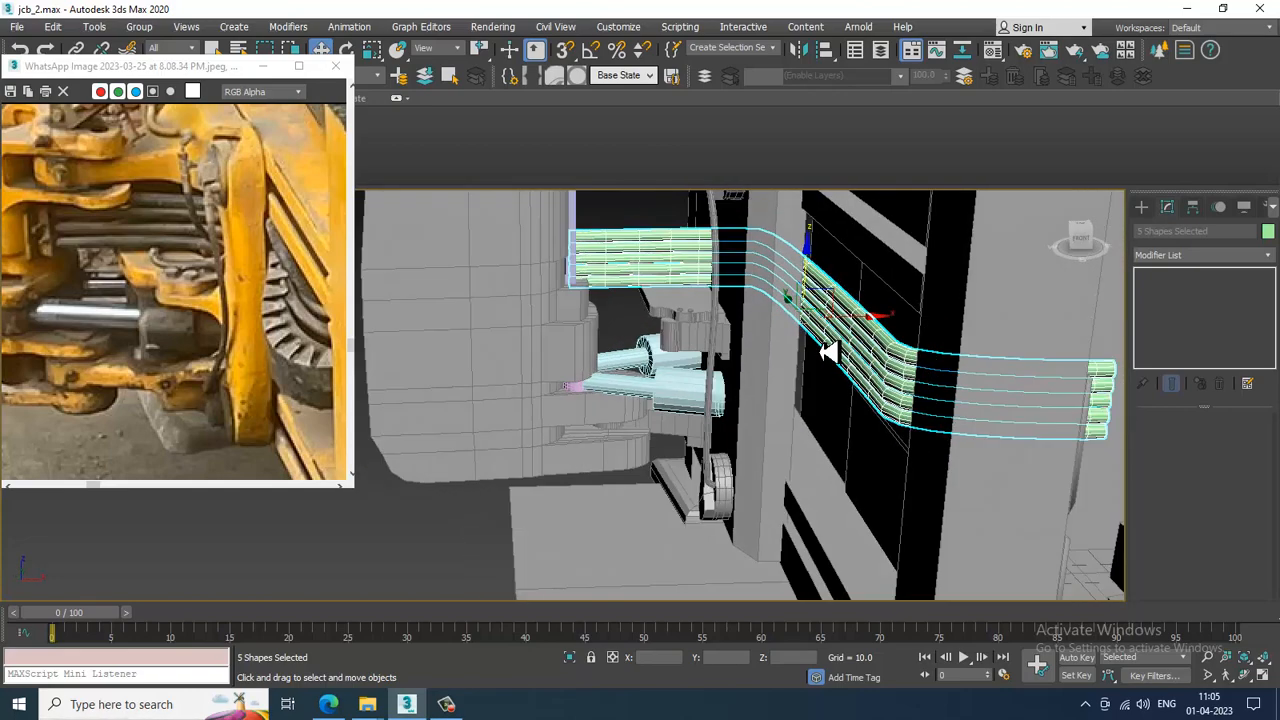
pyautogui.scroll(-3, 829, 351)
pyautogui.scroll(3, 740, 372)
pyautogui.keyDown('alt'); pyautogui.moveTo(740, 372); pyautogui.dragTo(666, 334, button='middle'); pyautogui.keyUp('alt')
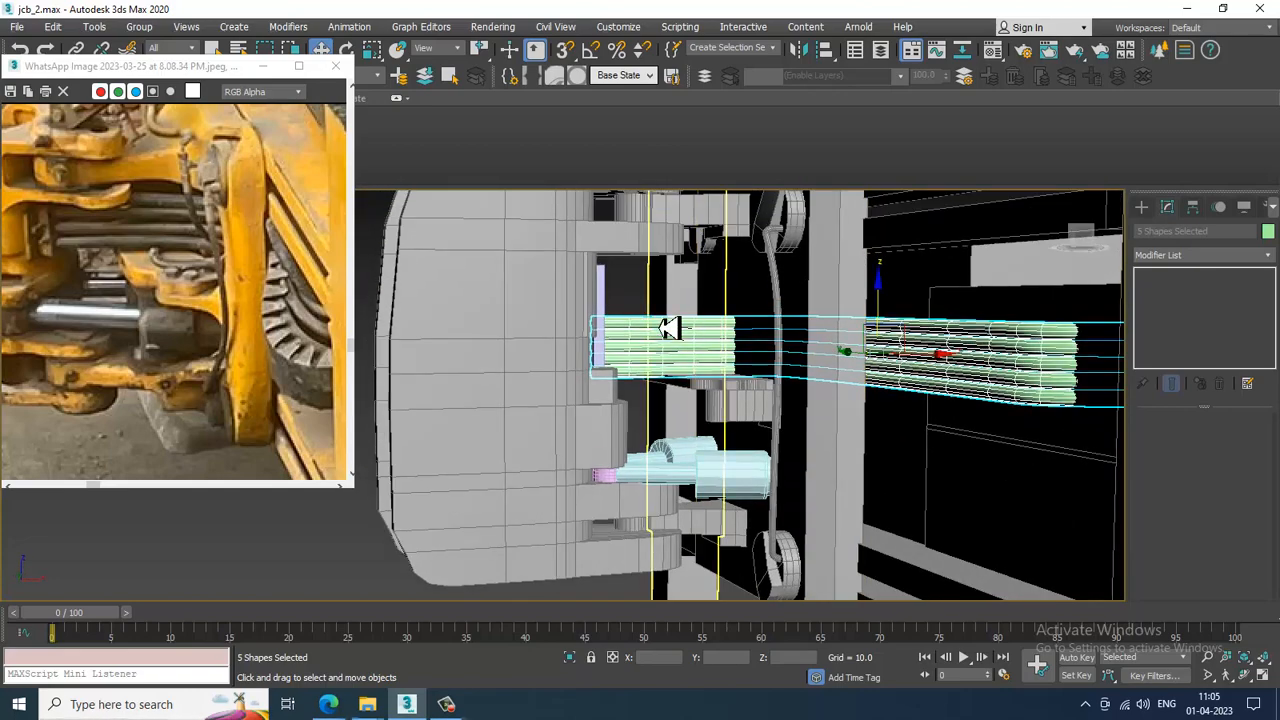
pyautogui.scroll(5, 634, 317)
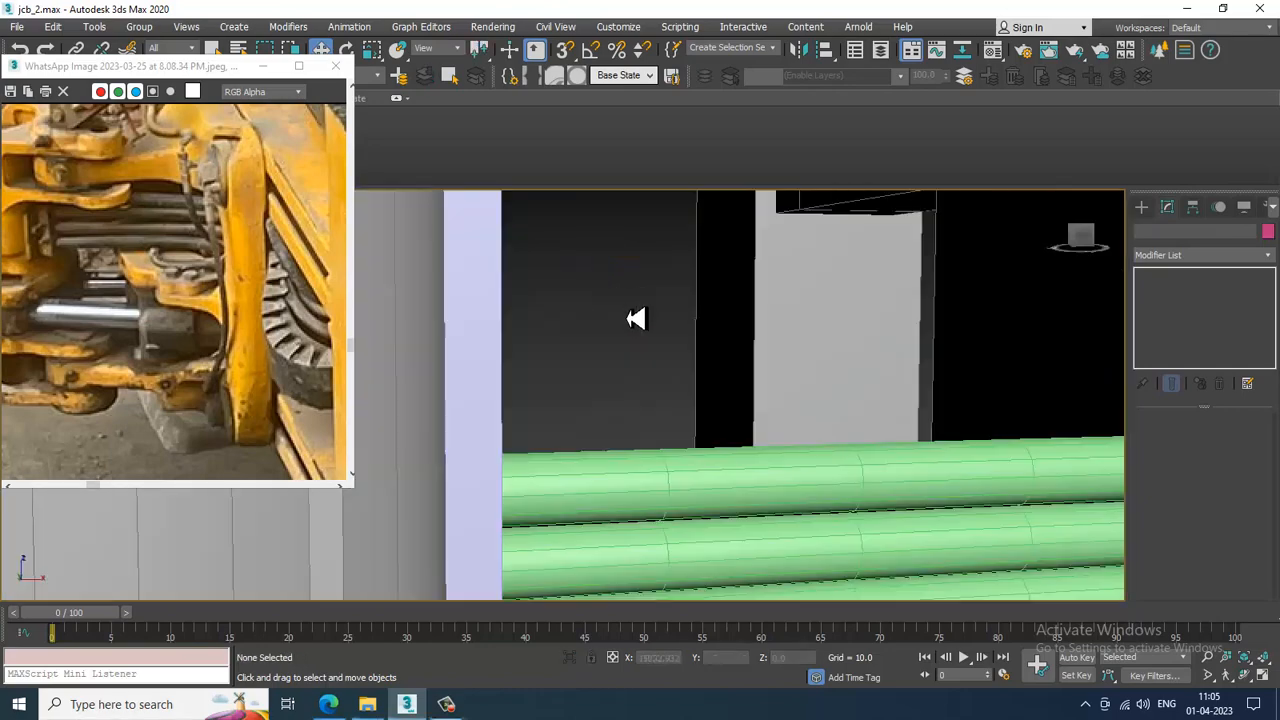
pyautogui.click(634, 494)
pyautogui.moveTo(759, 482); pyautogui.dragTo(700, 360, button='middle')
pyautogui.scroll(-8, 700, 360)
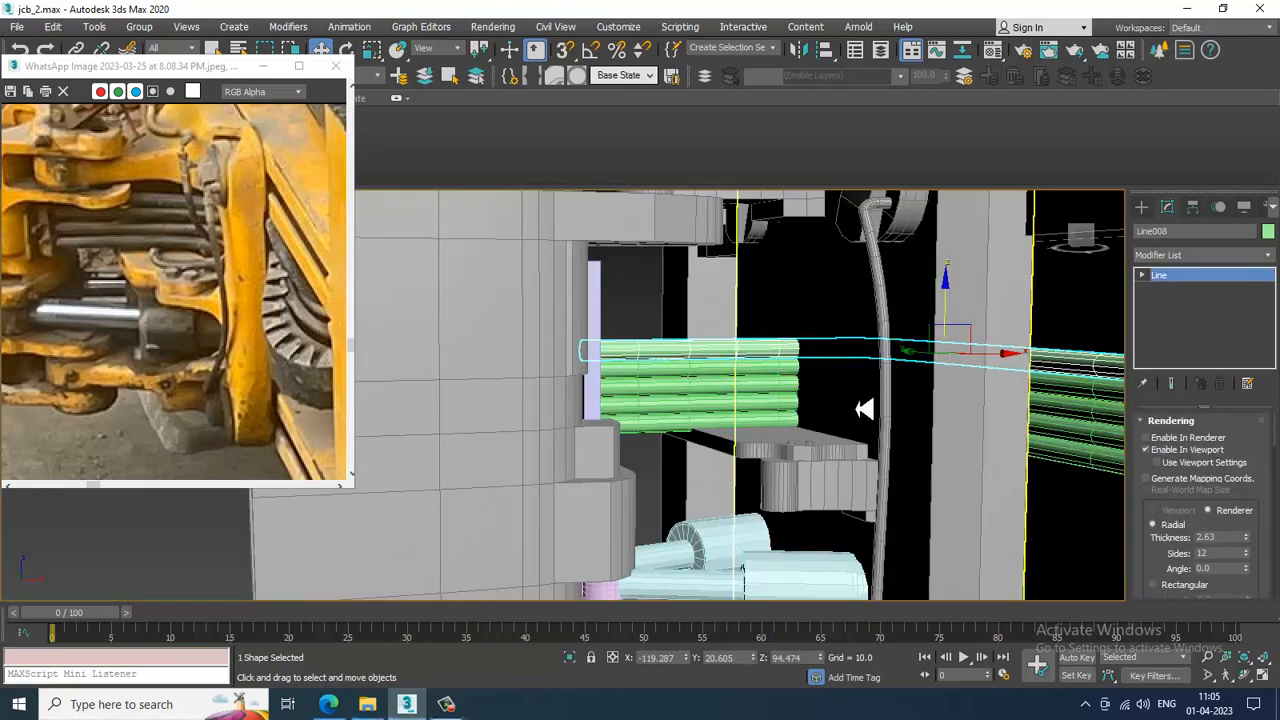
pyautogui.keyDown('alt'); pyautogui.moveTo(863, 409); pyautogui.dragTo(843, 397, button='middle'); pyautogui.keyUp('alt')
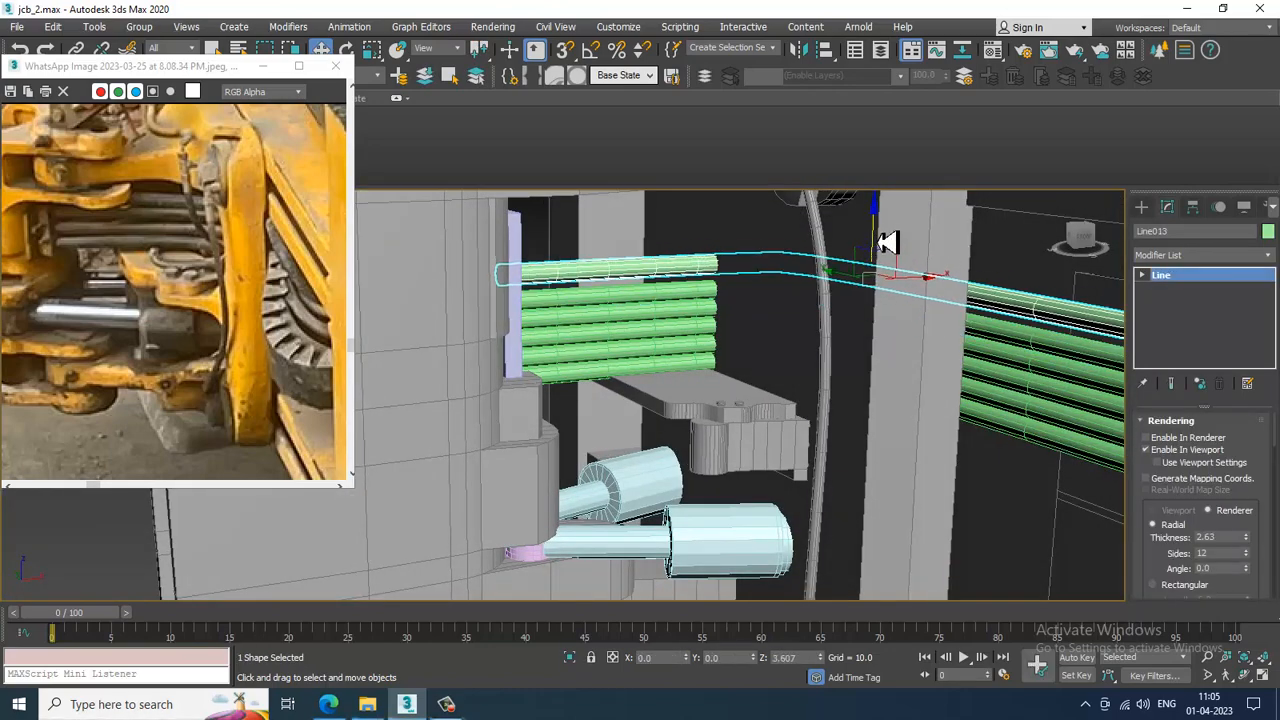
pyautogui.keyDown('shift'); pyautogui.moveTo(886, 240); pyautogui.dragTo(886, 222); pyautogui.keyUp('shift')
pyautogui.click(642, 420)
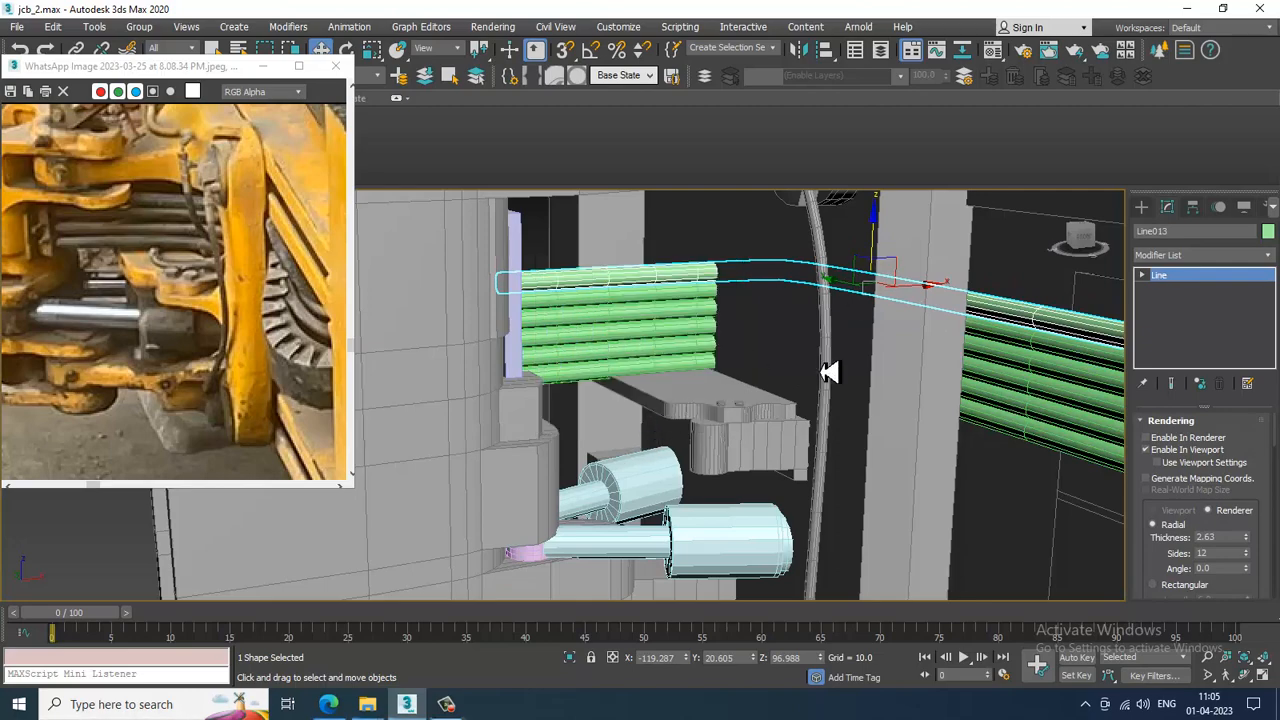
# Create a small AutoGrid cylinder with radius about 0.329 and height about 1.233 on the mounting plate beside the top hose
pyautogui.keyDown('alt'); pyautogui.moveTo(771, 381); pyautogui.dragTo(760, 423, button='middle'); pyautogui.keyUp('alt')
pyautogui.scroll(-2, 692, 370)
pyautogui.scroll(-2, 703, 365)
pyautogui.scroll(3, 717, 383)
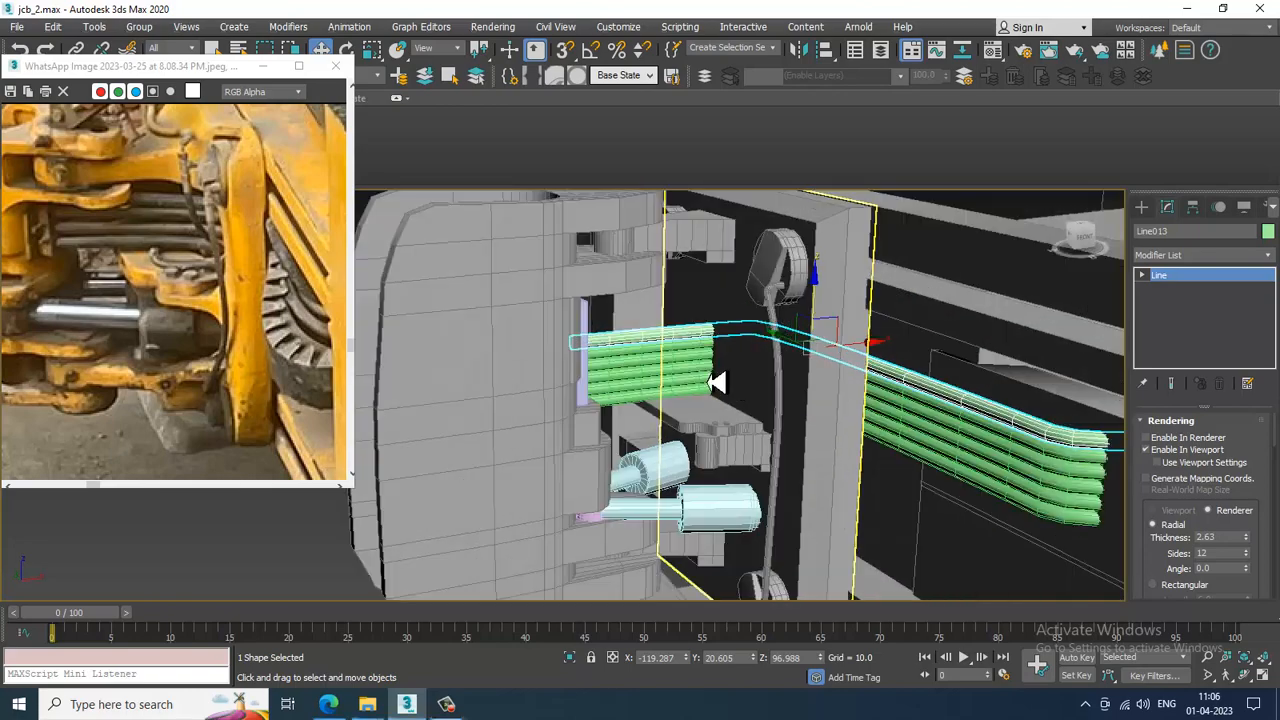
pyautogui.keyDown('alt'); pyautogui.moveTo(717, 383); pyautogui.dragTo(694, 380, button='middle'); pyautogui.keyUp('alt')
pyautogui.scroll(3, 694, 380)
pyautogui.click(1141, 206)
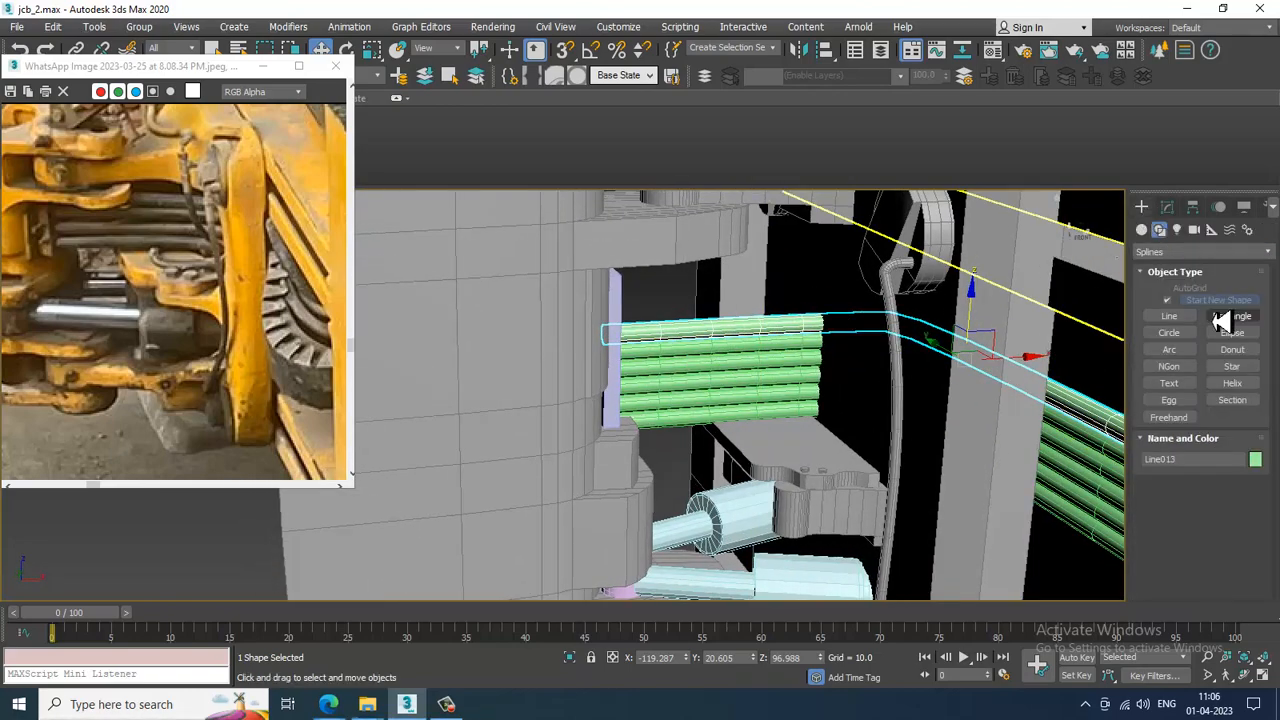
pyautogui.click(1142, 230)
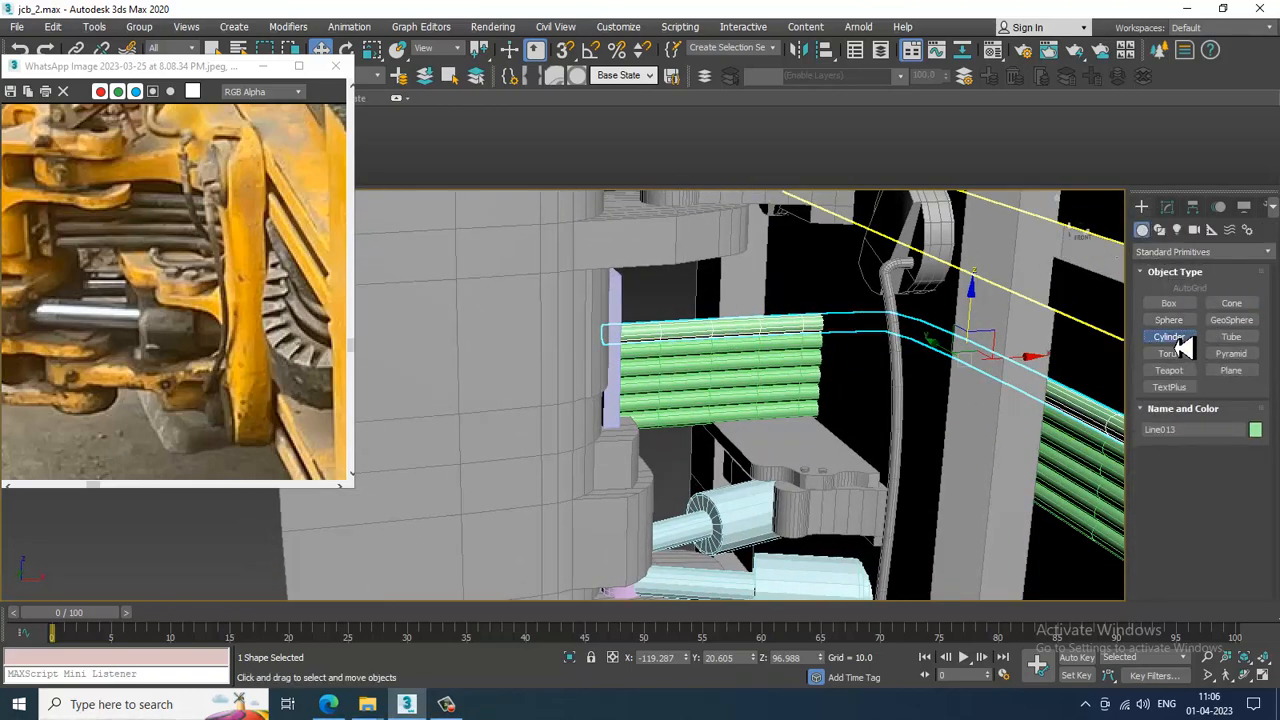
pyautogui.click(1170, 337)
pyautogui.click(1167, 287)
pyautogui.scroll(3, 663, 320)
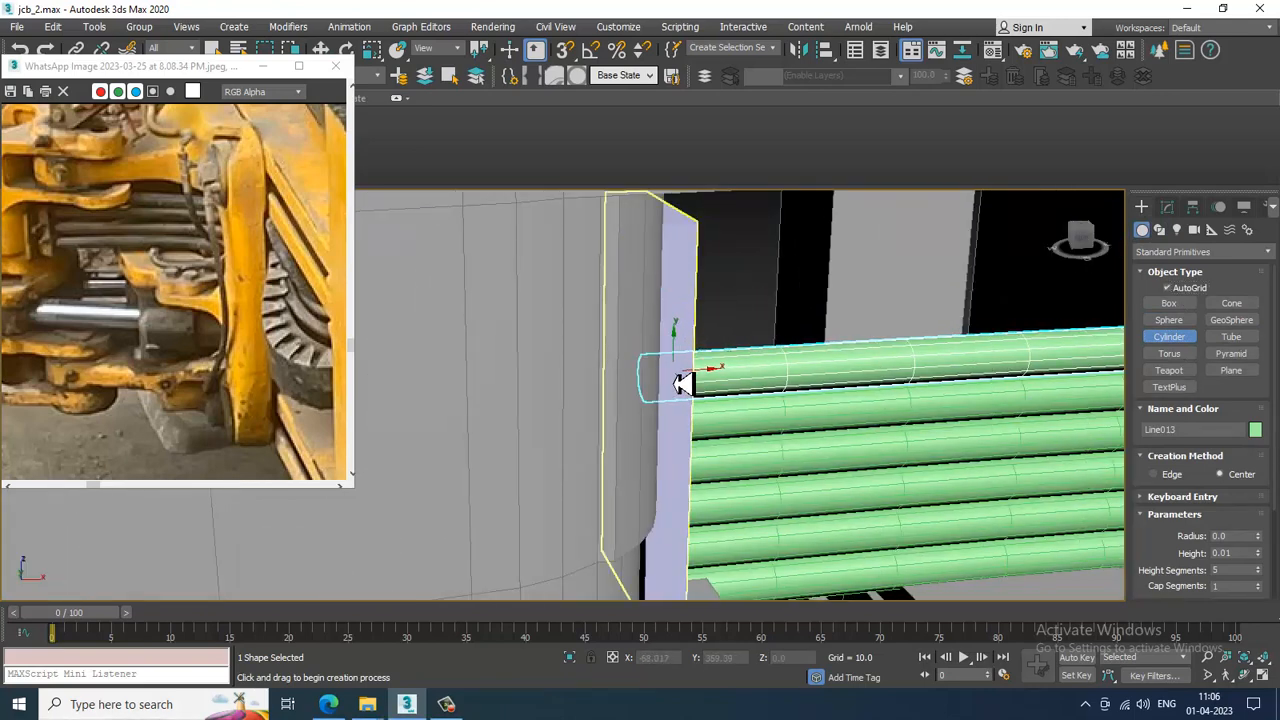
pyautogui.moveTo(683, 383); pyautogui.dragTo(685, 388)
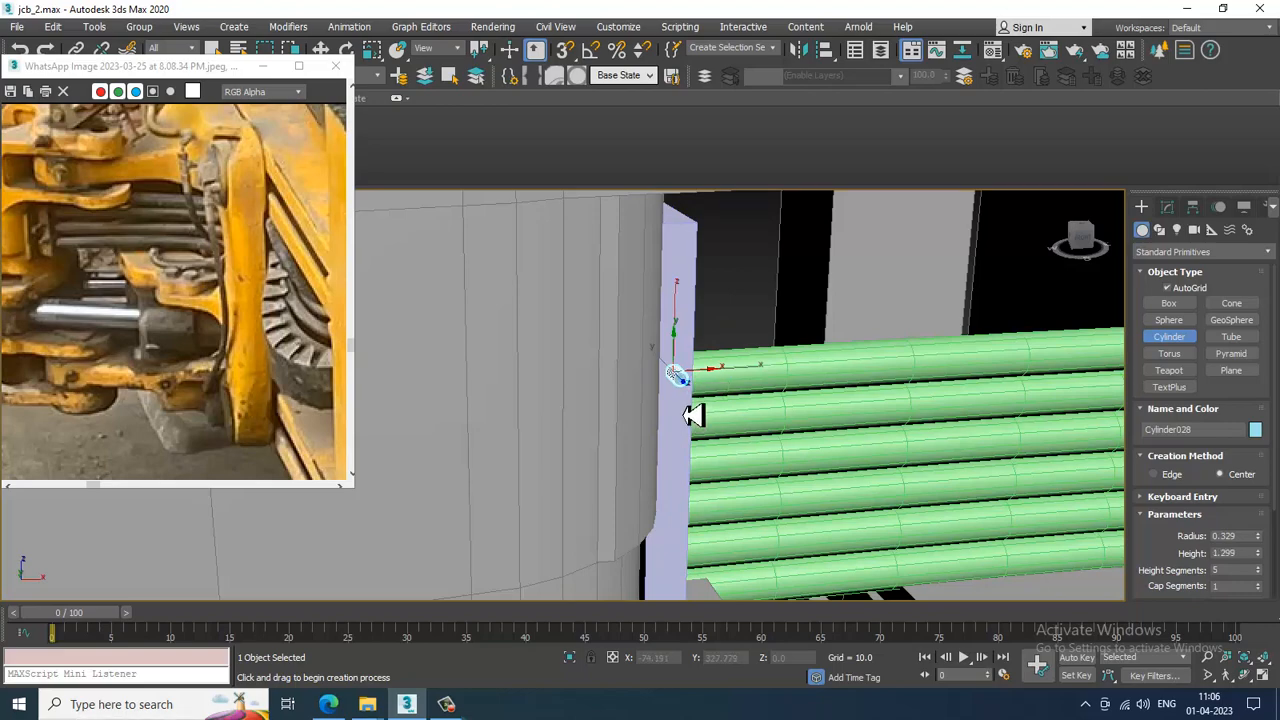
pyautogui.click(684, 415)
pyautogui.rightClick(684, 415)
# Set the small cylinder's height segments to 1 and move it along Y to about 37.07, partly into the plate
pyautogui.keyDown('alt'); pyautogui.moveTo(686, 415); pyautogui.dragTo(646, 420, button='middle'); pyautogui.keyUp('alt')
pyautogui.scroll(3, 714, 371)
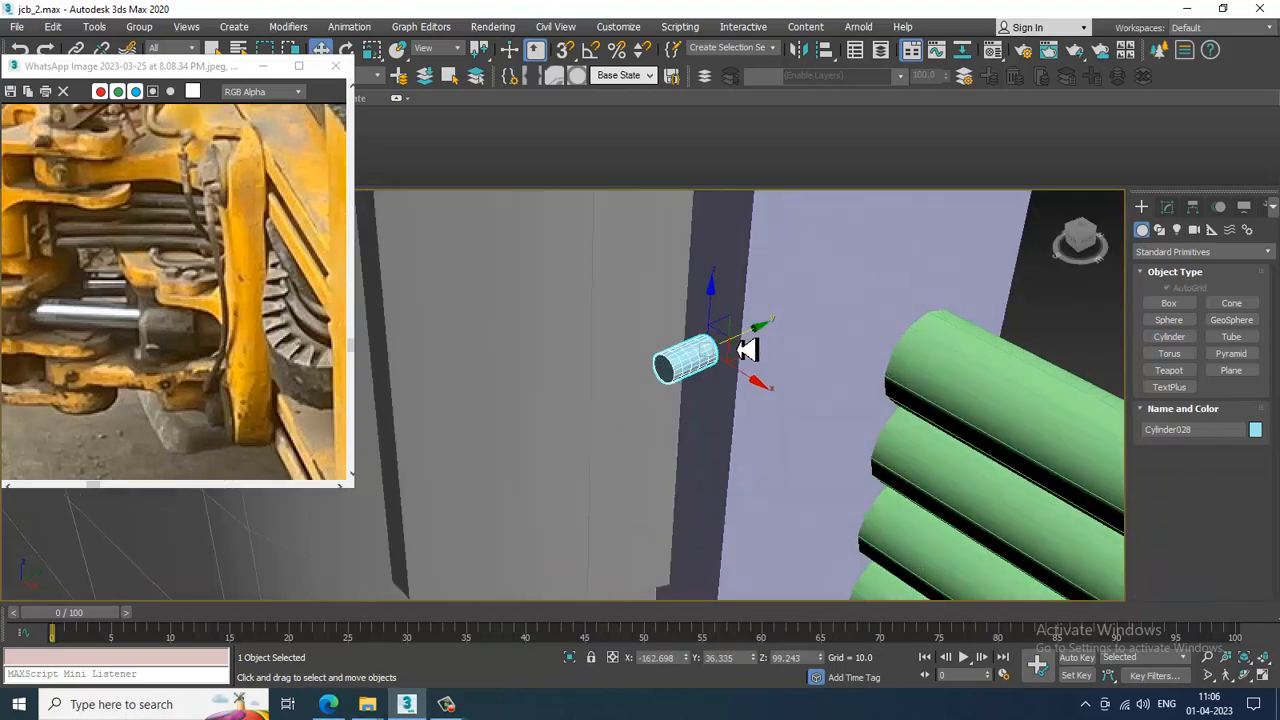
pyautogui.moveTo(748, 349); pyautogui.dragTo(761, 343)
pyautogui.click(1167, 207)
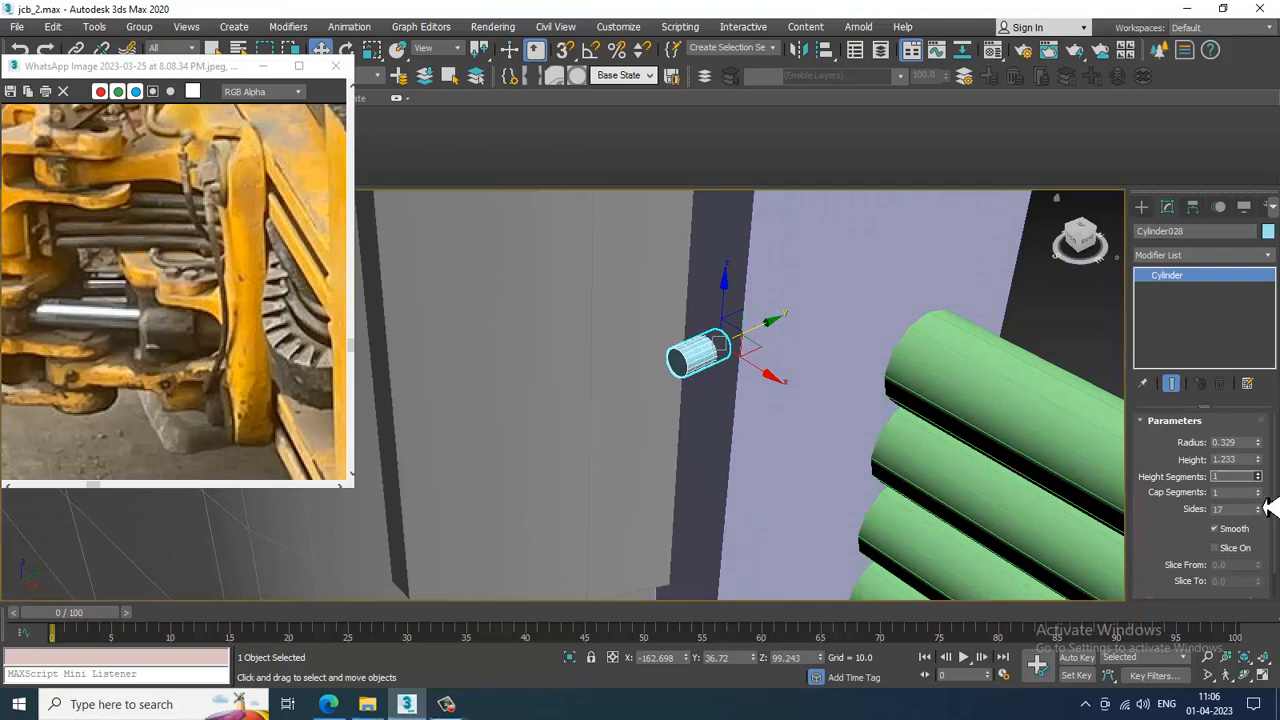
pyautogui.scroll(3, 866, 443)
pyautogui.moveTo(643, 287); pyautogui.dragTo(659, 281)
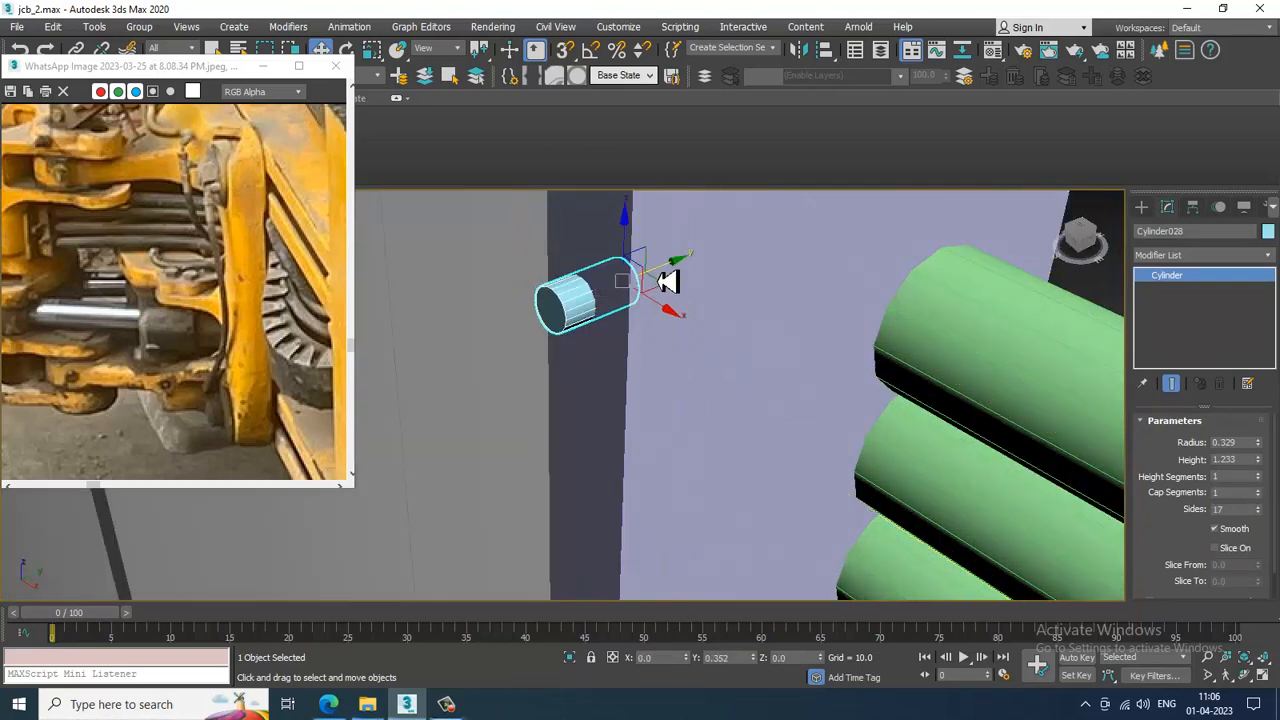
# Convert the small cylinder to an Editable Poly and add an edge loop around its exposed end with Swift Loop
pyautogui.rightClick(668, 281)
pyautogui.moveTo(677, 443)
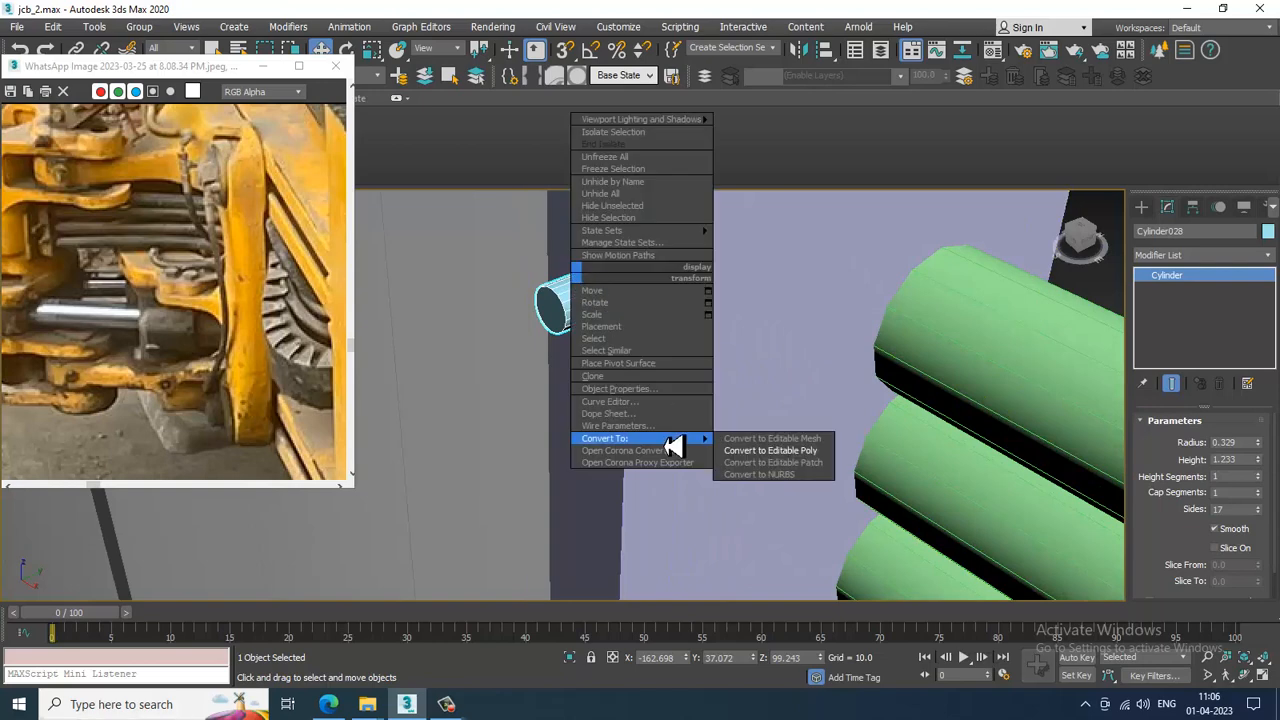
pyautogui.click(772, 452)
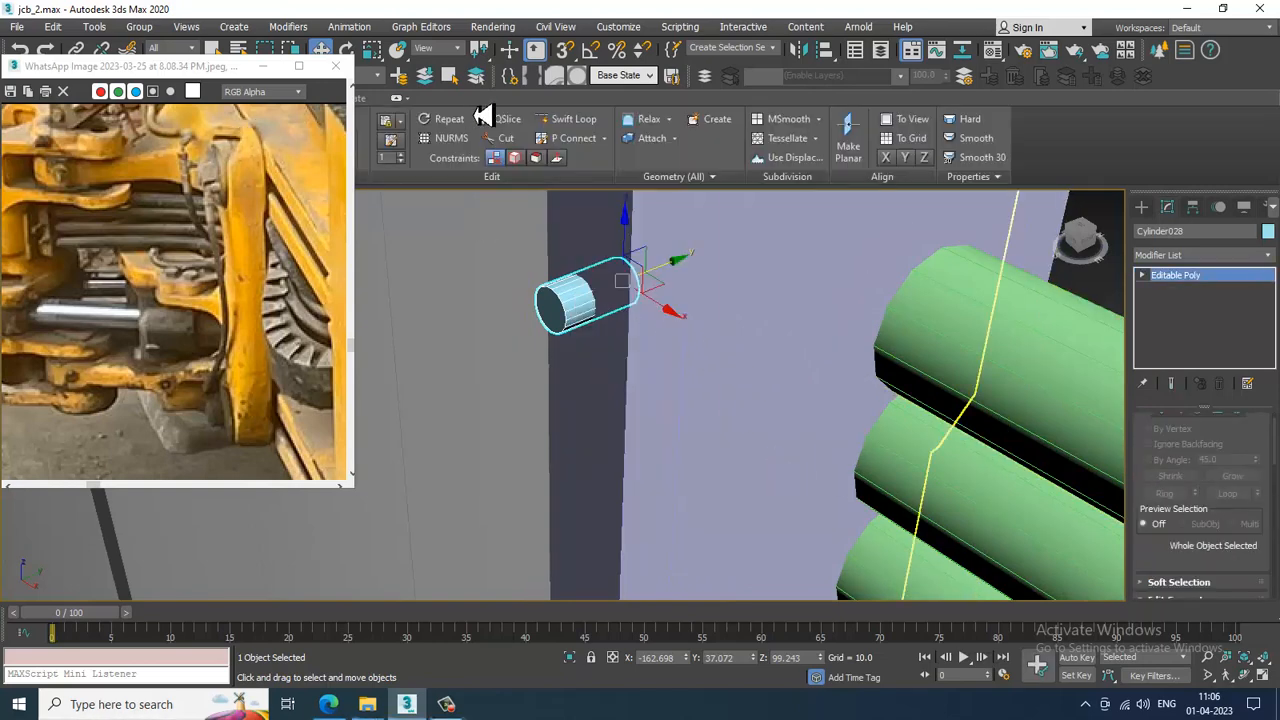
pyautogui.click(570, 119)
pyautogui.click(589, 310)
pyautogui.rightClick(589, 310)
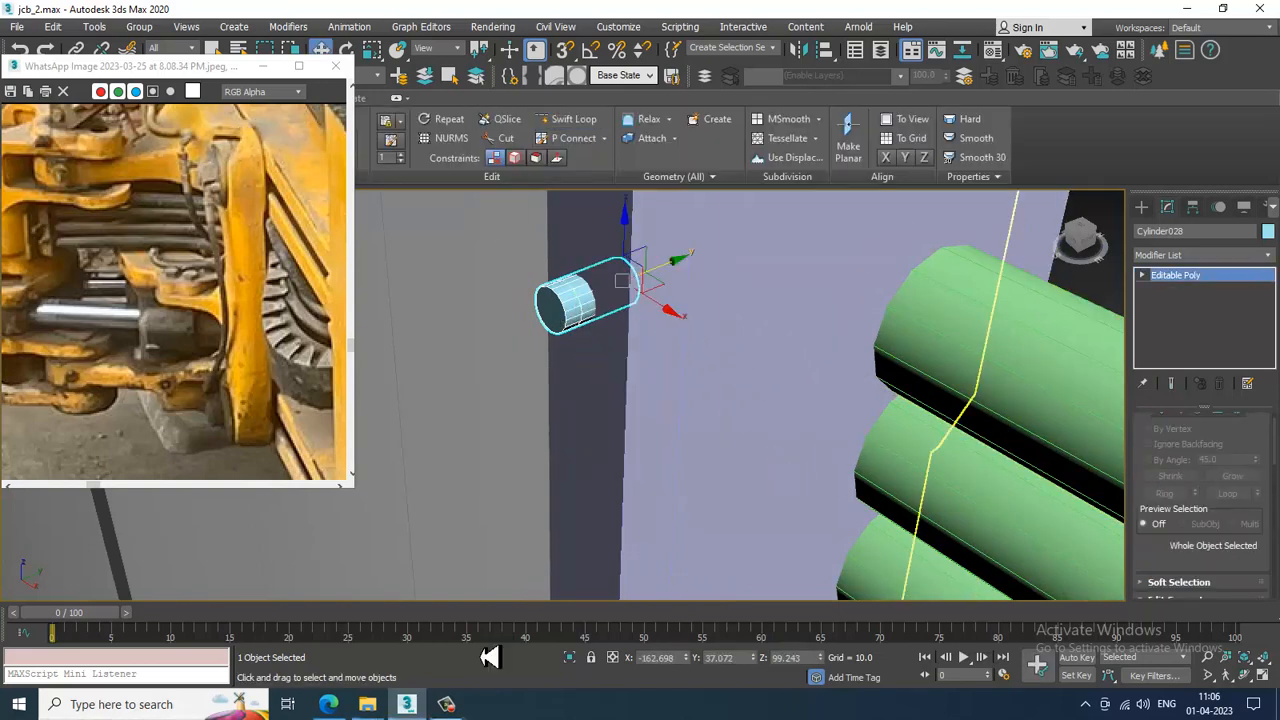
pyautogui.click(446, 704)
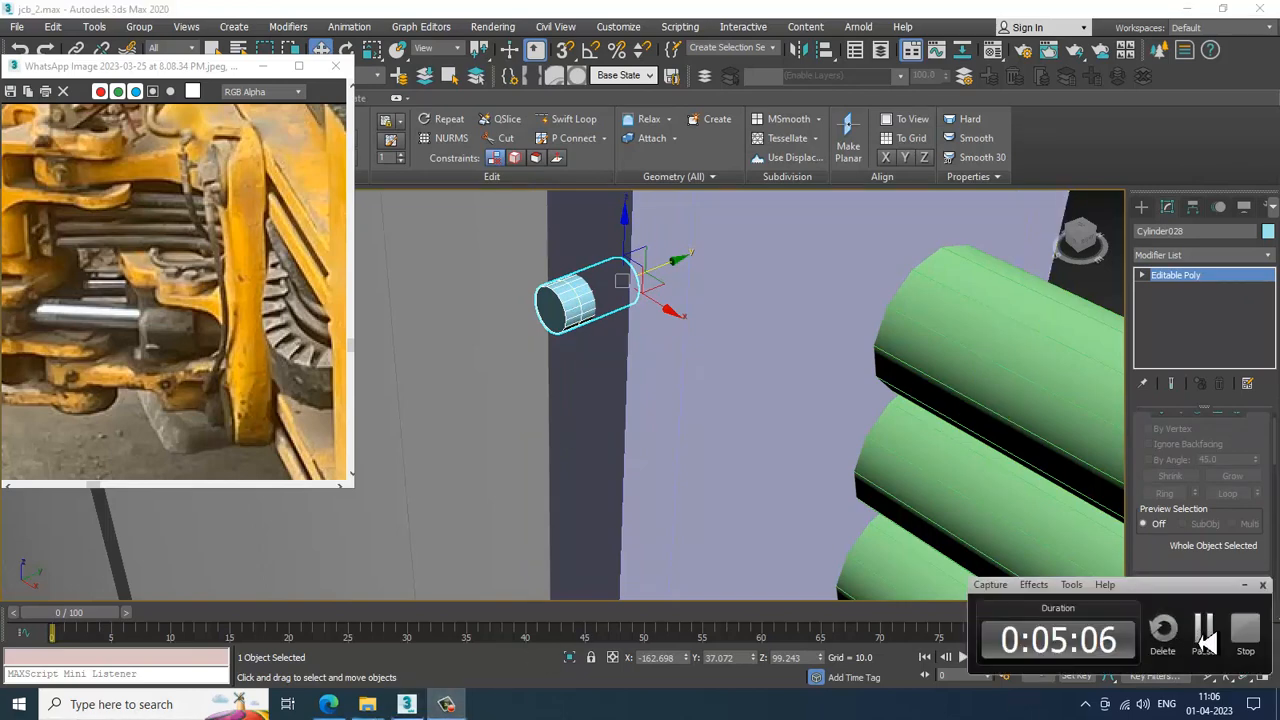
pyautogui.click(1205, 632)
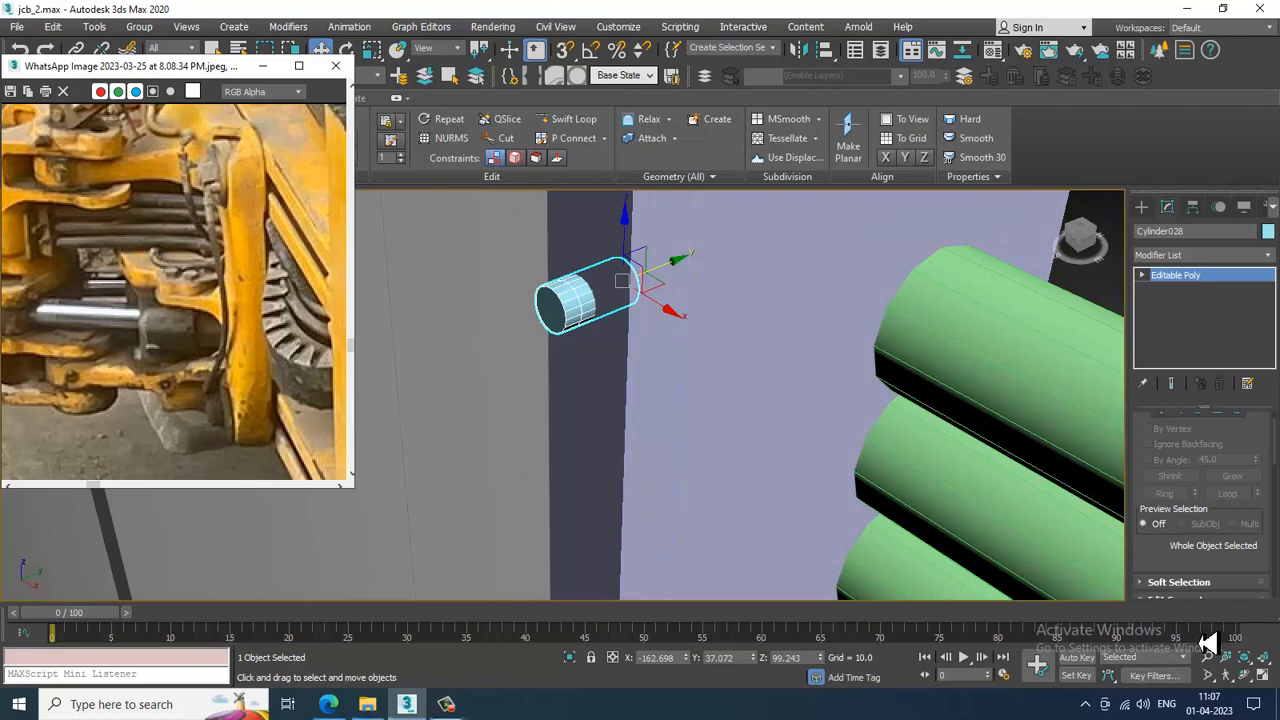
# Select the ring of side polygons at the cylinder's outer end and extrude it by 0.08 along local normals to form a bolt head
pyautogui.scroll(3, 631, 329)
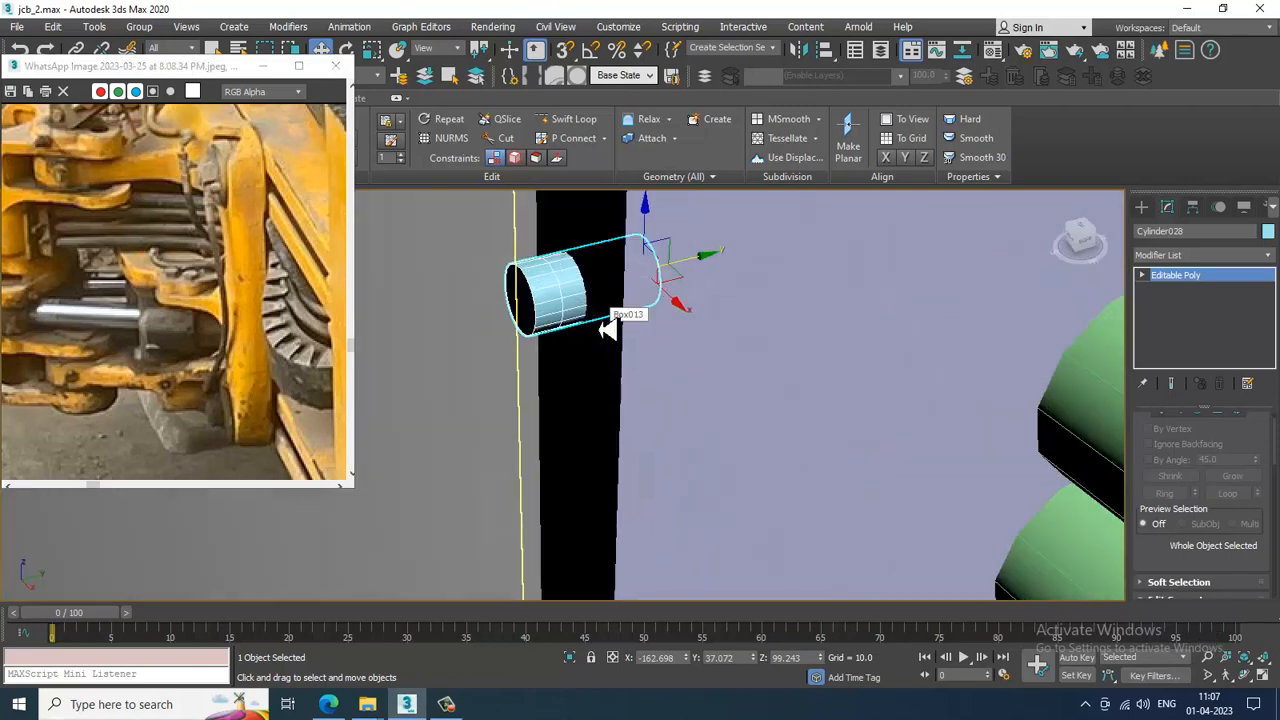
pyautogui.press('4')
pyautogui.keyDown('alt'); pyautogui.moveTo(580, 317); pyautogui.dragTo(537, 222, button='middle'); pyautogui.keyUp('alt')
pyautogui.moveTo(526, 380); pyautogui.dragTo(525, 380)
pyautogui.keyDown('alt'); pyautogui.moveTo(528, 380); pyautogui.dragTo(745, 320, button='middle'); pyautogui.keyUp('alt')
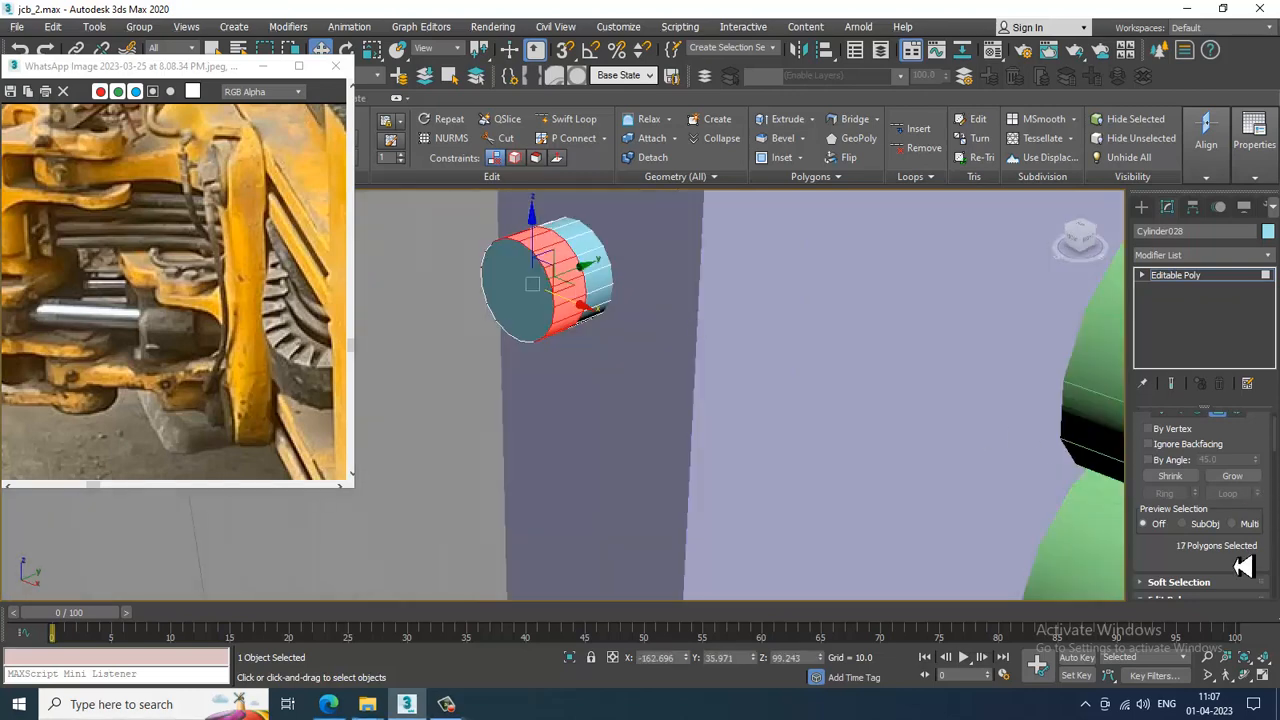
pyautogui.moveTo(1189, 576); pyautogui.dragTo(1185, 475)
pyautogui.click(1191, 553)
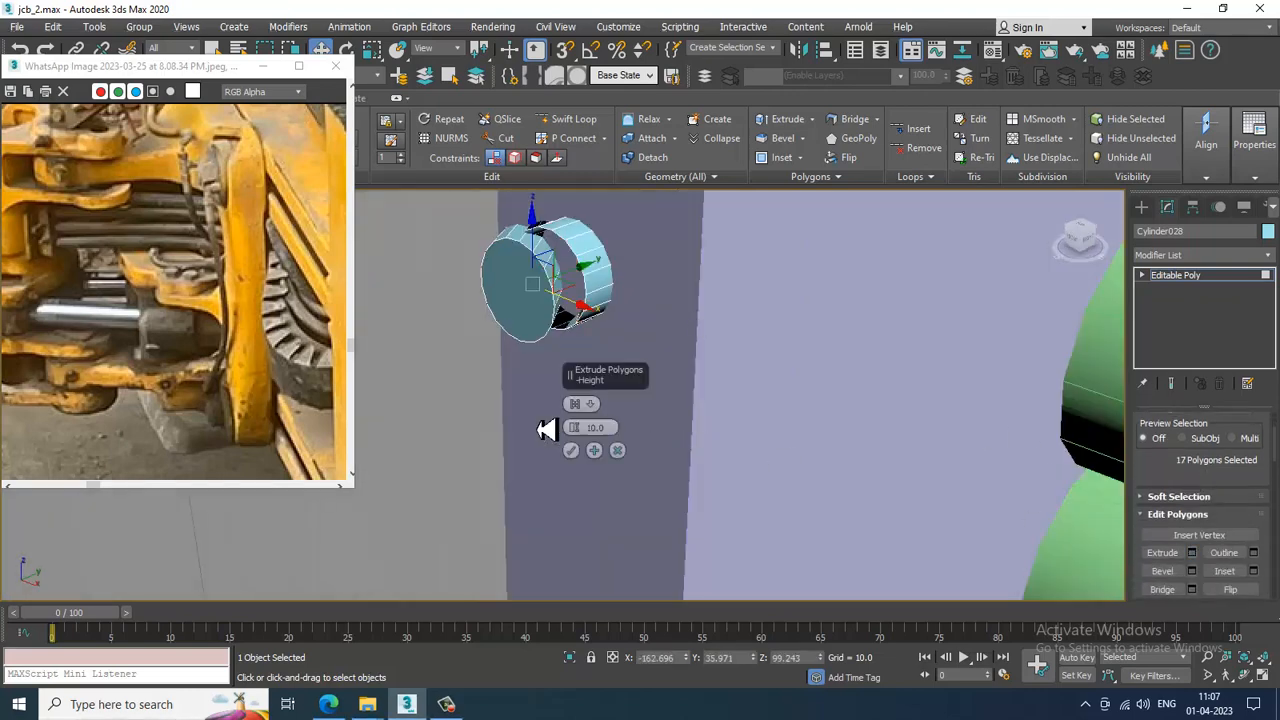
pyautogui.click(590, 405)
pyautogui.click(627, 440)
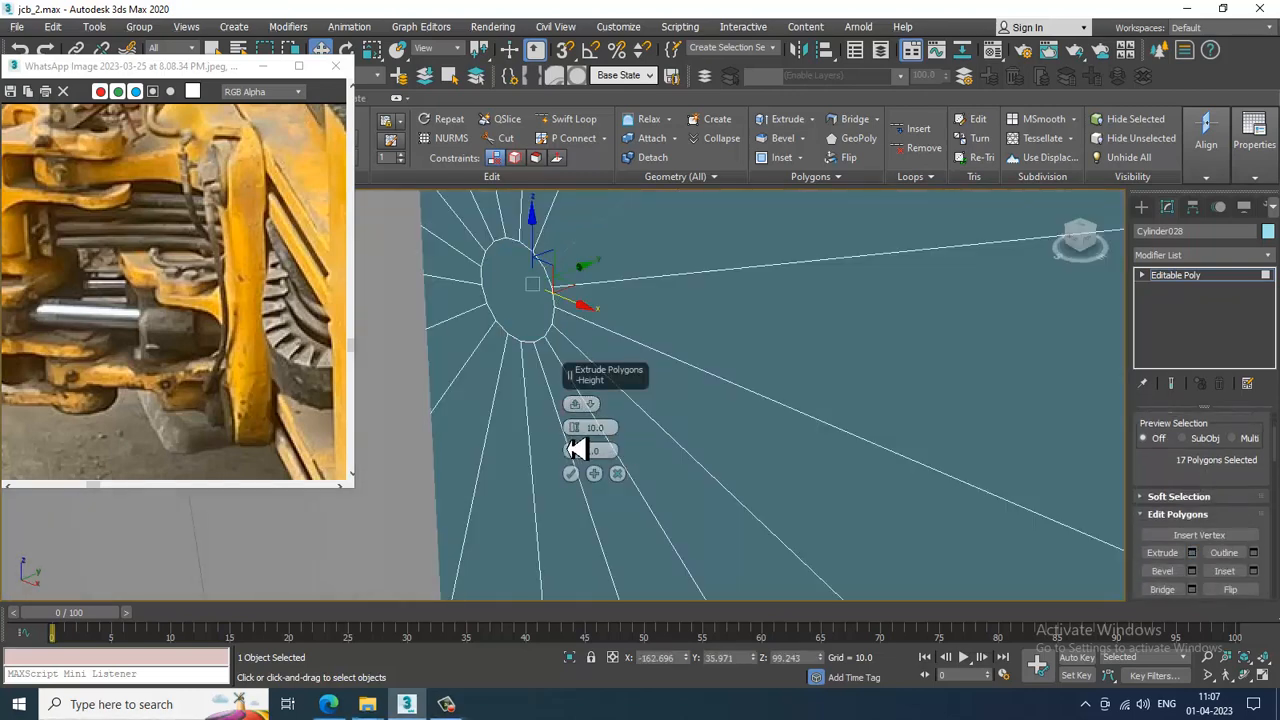
pyautogui.moveTo(588, 437); pyautogui.dragTo(635, 507)
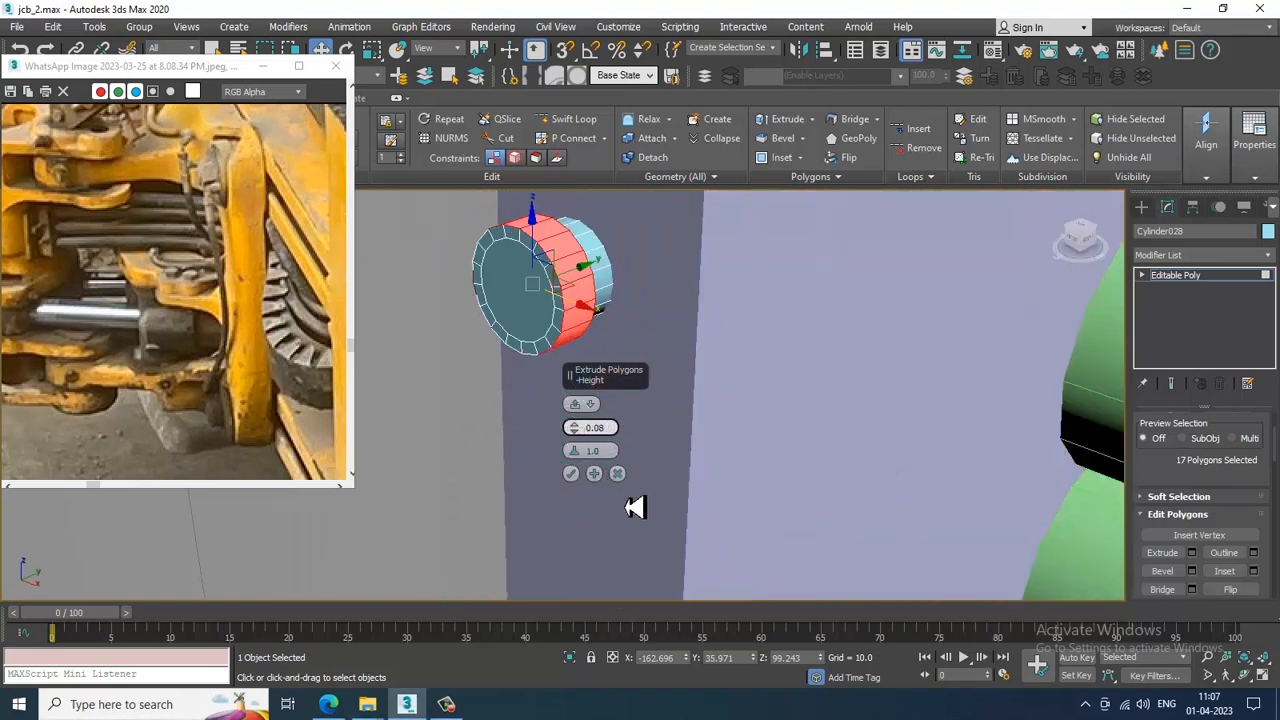
pyautogui.click(572, 476)
# Move the bolt along Y to about 36.93 and clone it down the mounting plate along Z to about 94.07
pyautogui.scroll(-3, 650, 440)
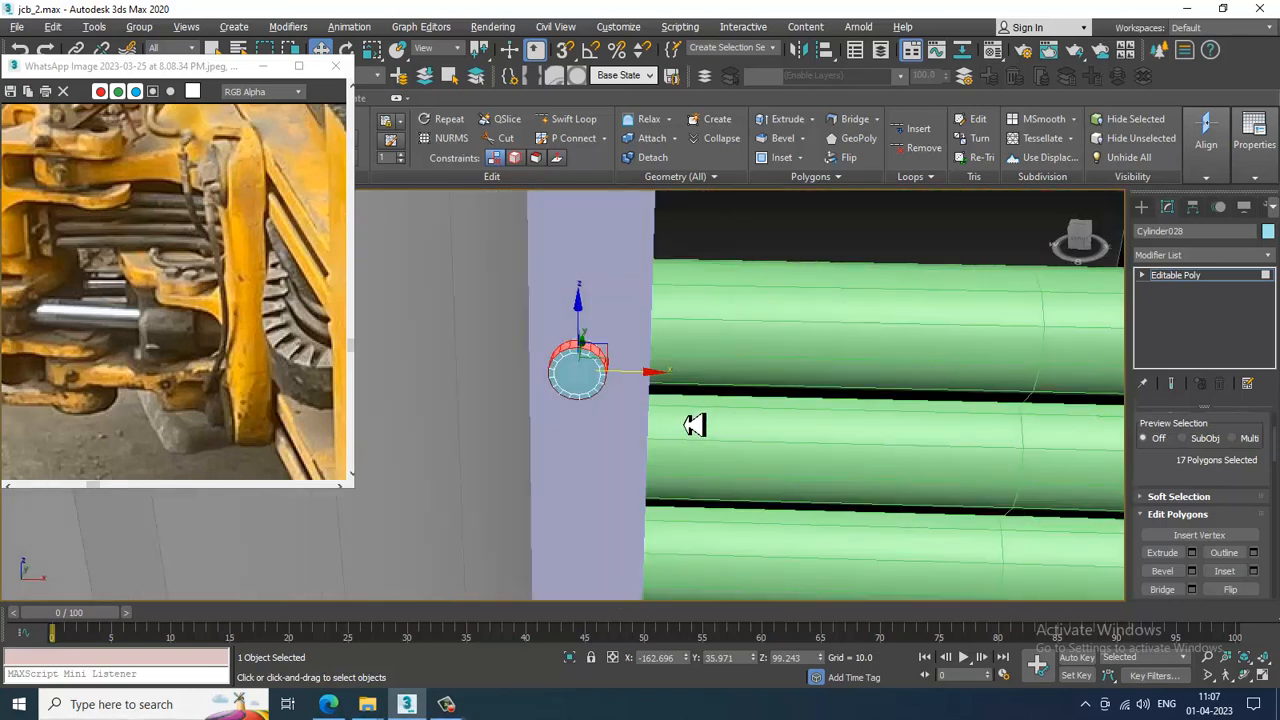
pyautogui.click(1188, 278)
pyautogui.keyDown('alt'); pyautogui.moveTo(640, 420); pyautogui.dragTo(614, 329, button='middle'); pyautogui.keyUp('alt')
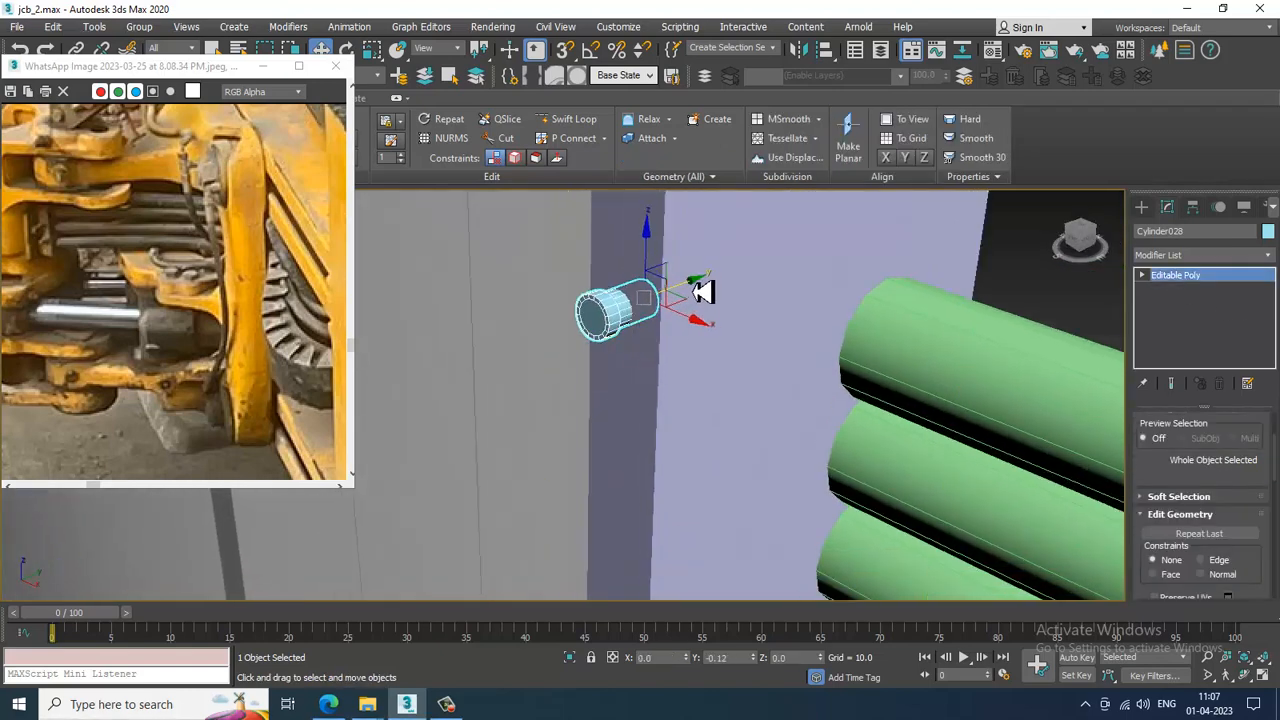
pyautogui.keyDown('shift'); pyautogui.moveTo(649, 258); pyautogui.dragTo(655, 507); pyautogui.keyUp('shift')
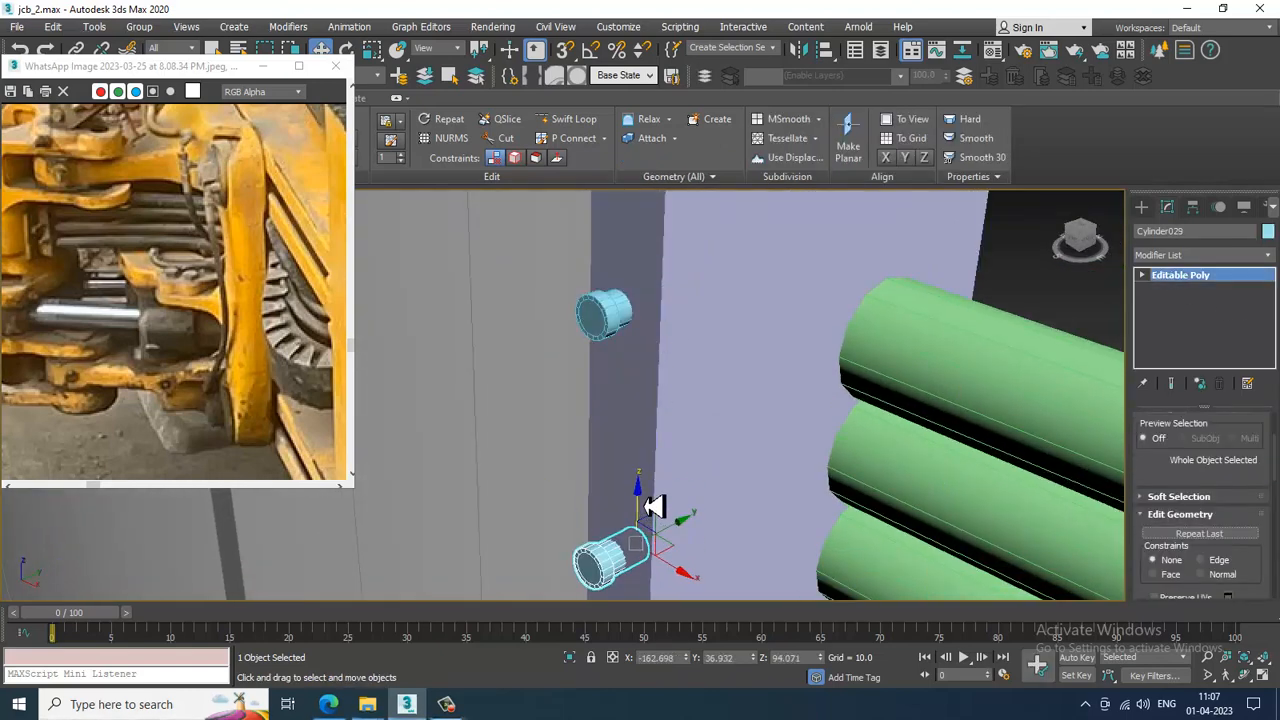
pyautogui.click(652, 421)
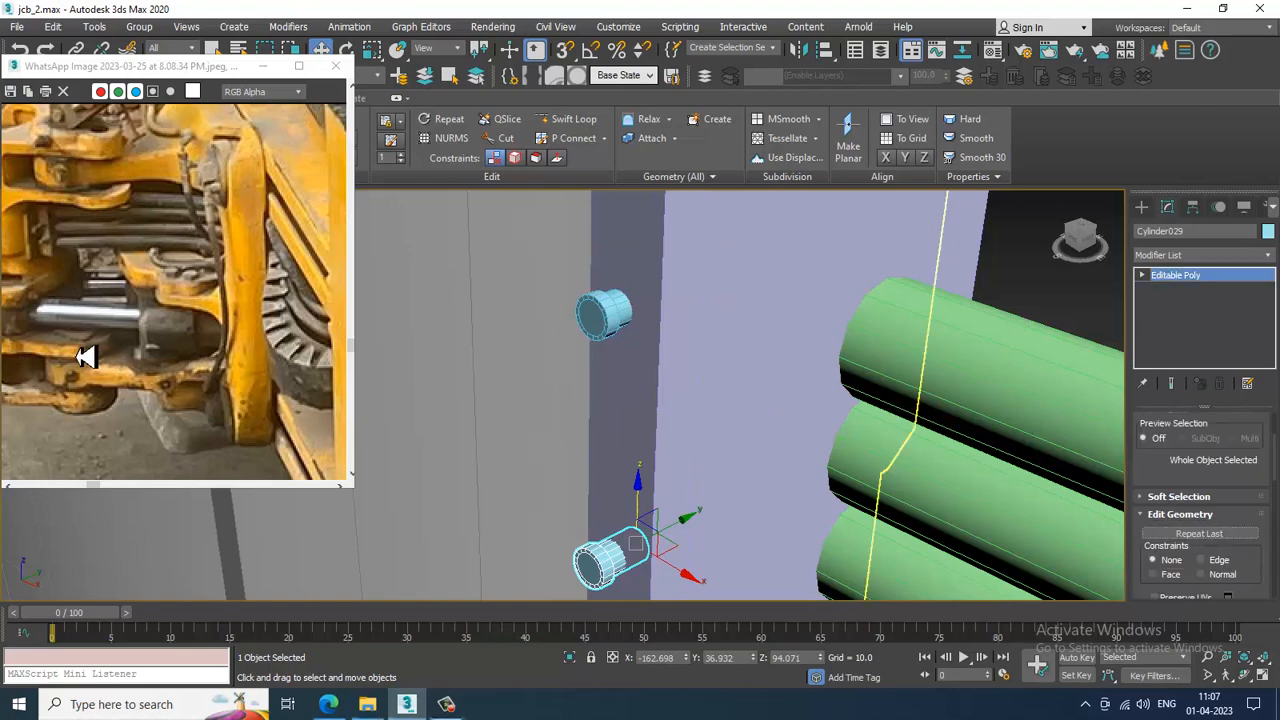
pyautogui.scroll(-2, 143, 320)
pyautogui.scroll(-2, 790, 343)
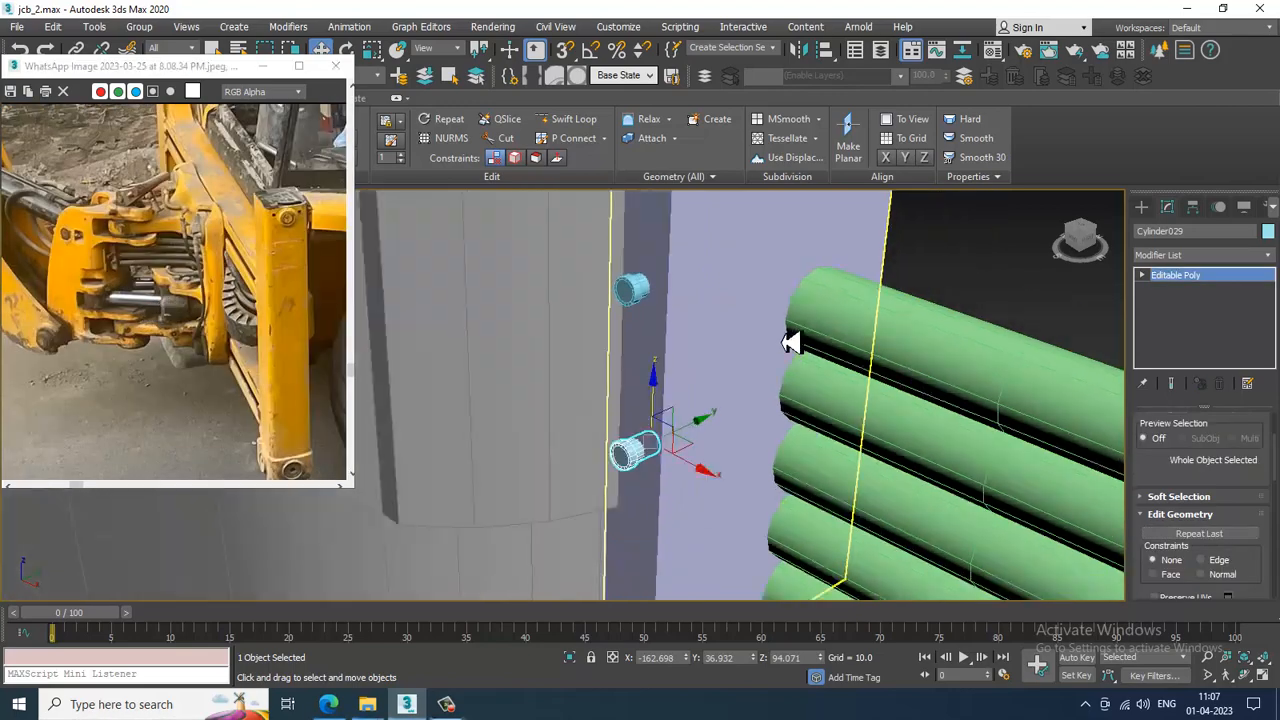
# Compare the swing bracket's bolted plate, hose stack and cylinders with the same area in the reference photo
pyautogui.keyDown('alt'); pyautogui.moveTo(791, 343); pyautogui.dragTo(760, 383, button='middle'); pyautogui.keyUp('alt')
pyautogui.scroll(-3, 851, 374)
pyautogui.scroll(-2, 654, 369)
pyautogui.scroll(2, 654, 377)
pyautogui.moveTo(660, 362); pyautogui.dragTo(740, 358, button='middle')
pyautogui.scroll(-2, 749, 357)
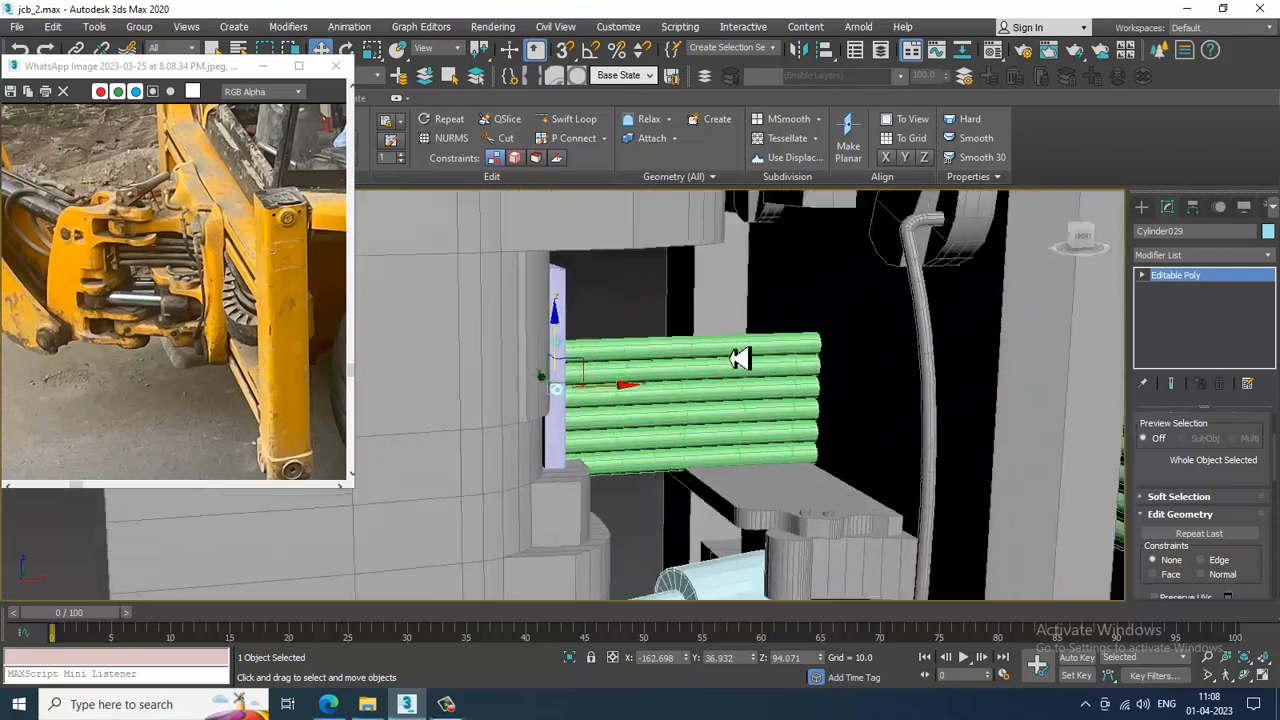
pyautogui.scroll(-4, 740, 358)
pyautogui.scroll(2, 195, 290)
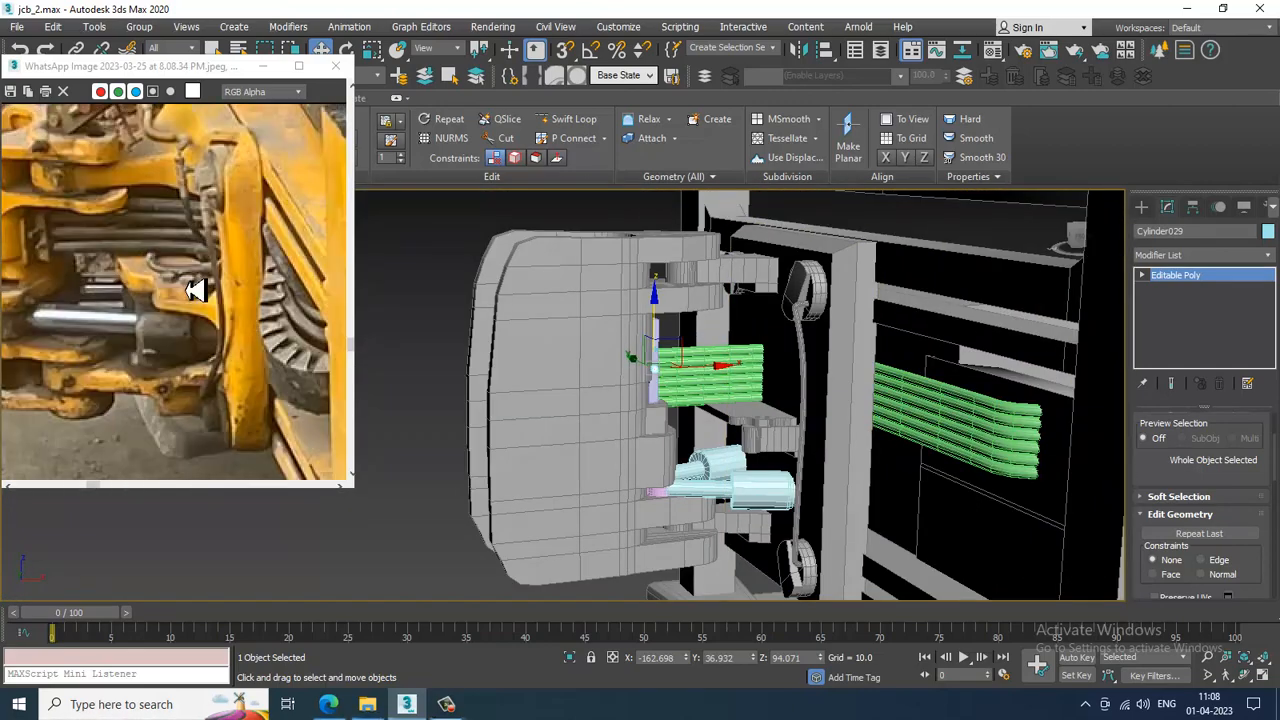
pyautogui.moveTo(250, 280)
pyautogui.mouseDown(button='middle')
pyautogui.moveTo(206, 268)
pyautogui.moveTo(248, 274)
pyautogui.mouseUp(button='middle')
# Select both parts of the lug bracket between the hoses and the cylinders and raise them slightly along Z
pyautogui.keyDown('alt'); pyautogui.moveTo(714, 391); pyautogui.dragTo(800, 441, button='middle'); pyautogui.keyUp('alt')
pyautogui.scroll(2, 803, 443)
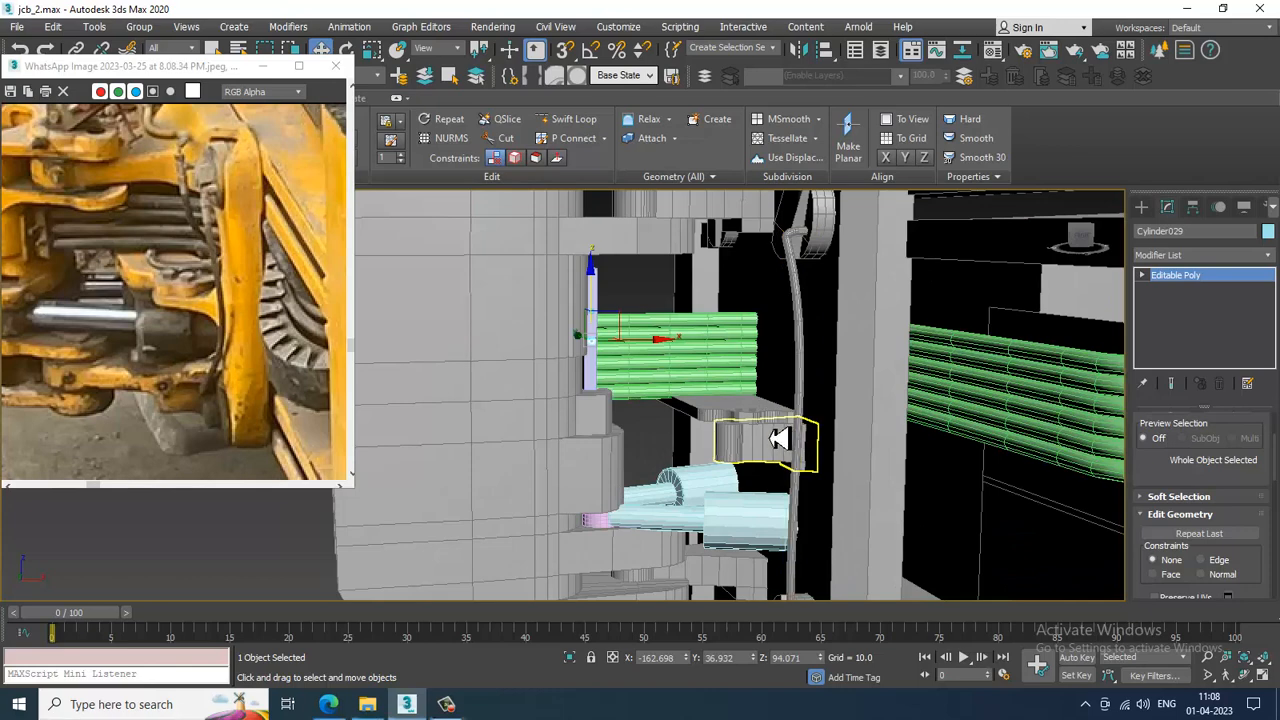
pyautogui.keyDown('ctrl'); pyautogui.click(778, 438); pyautogui.keyUp('ctrl')
pyautogui.moveTo(748, 400); pyautogui.dragTo(750, 347)
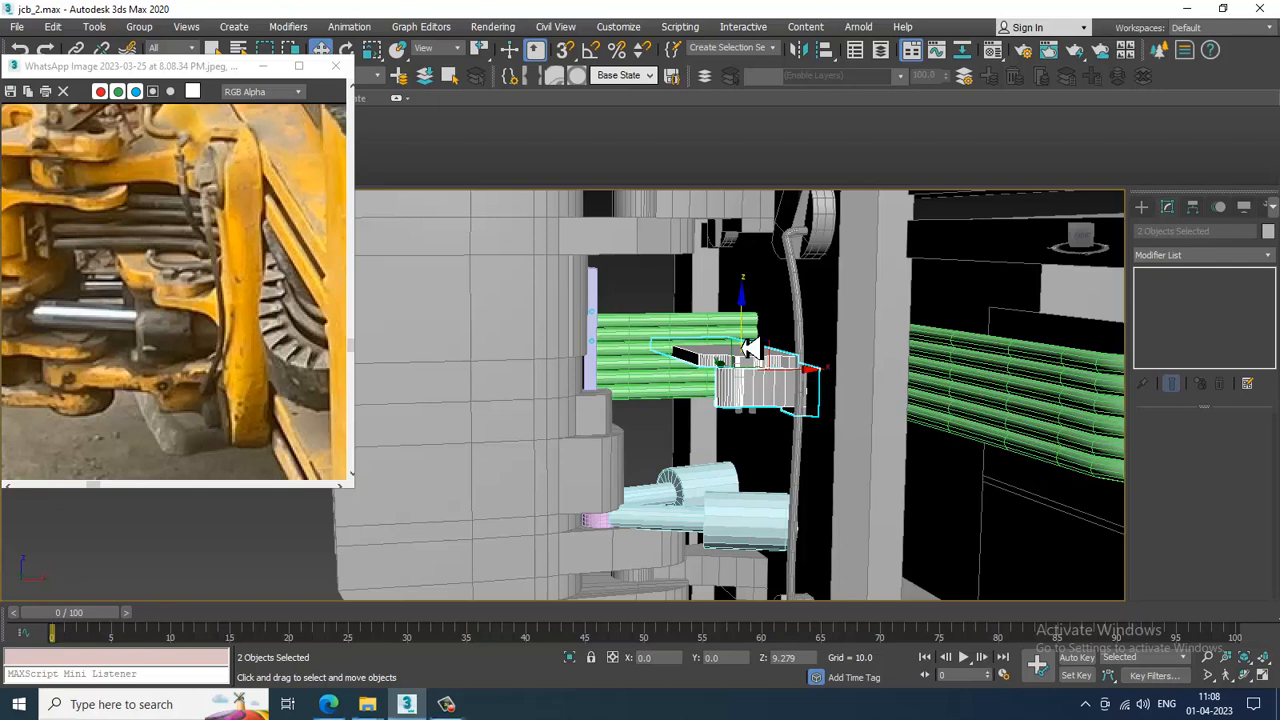
pyautogui.moveTo(750, 347); pyautogui.dragTo(757, 367)
# Select all six green hoses and raise them together along Z by about 5.67, clear of the lug bracket
pyautogui.click(663, 402)
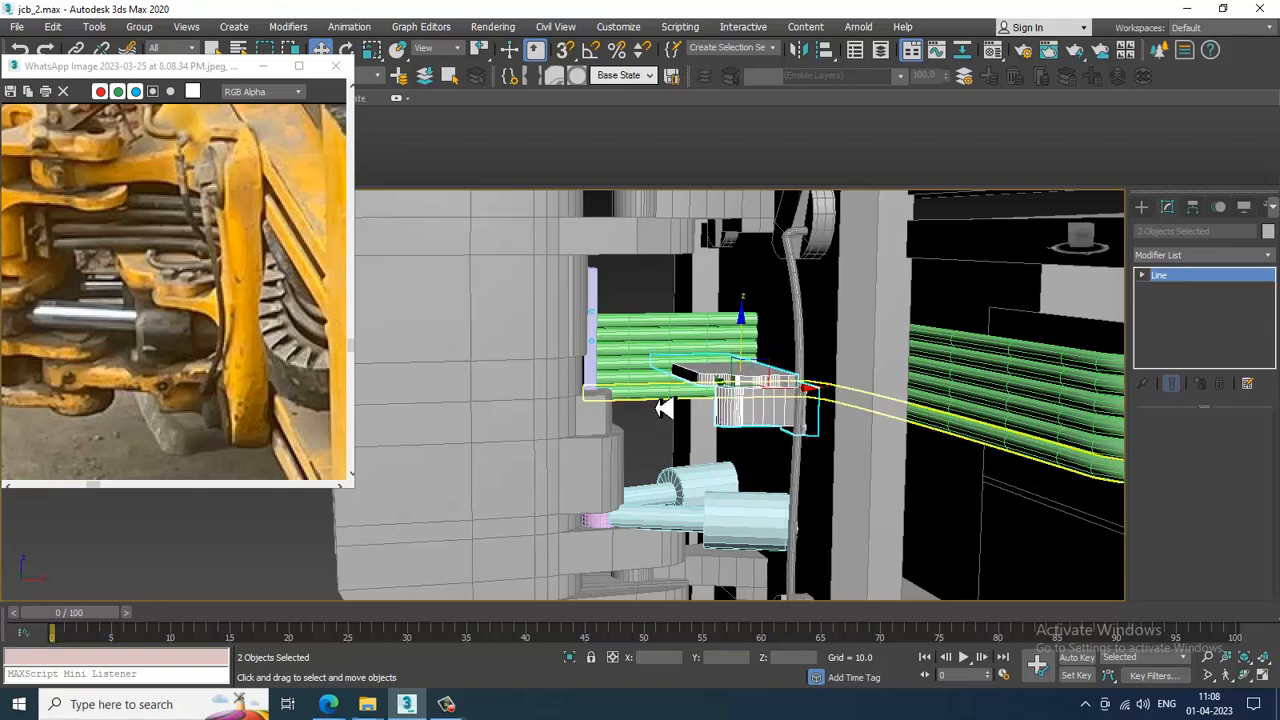
pyautogui.keyDown('ctrl'); pyautogui.click(668, 389); pyautogui.keyUp('ctrl')
pyautogui.keyDown('ctrl'); pyautogui.click(659, 371); pyautogui.keyUp('ctrl')
pyautogui.keyDown('ctrl'); pyautogui.click(651, 345); pyautogui.keyUp('ctrl')
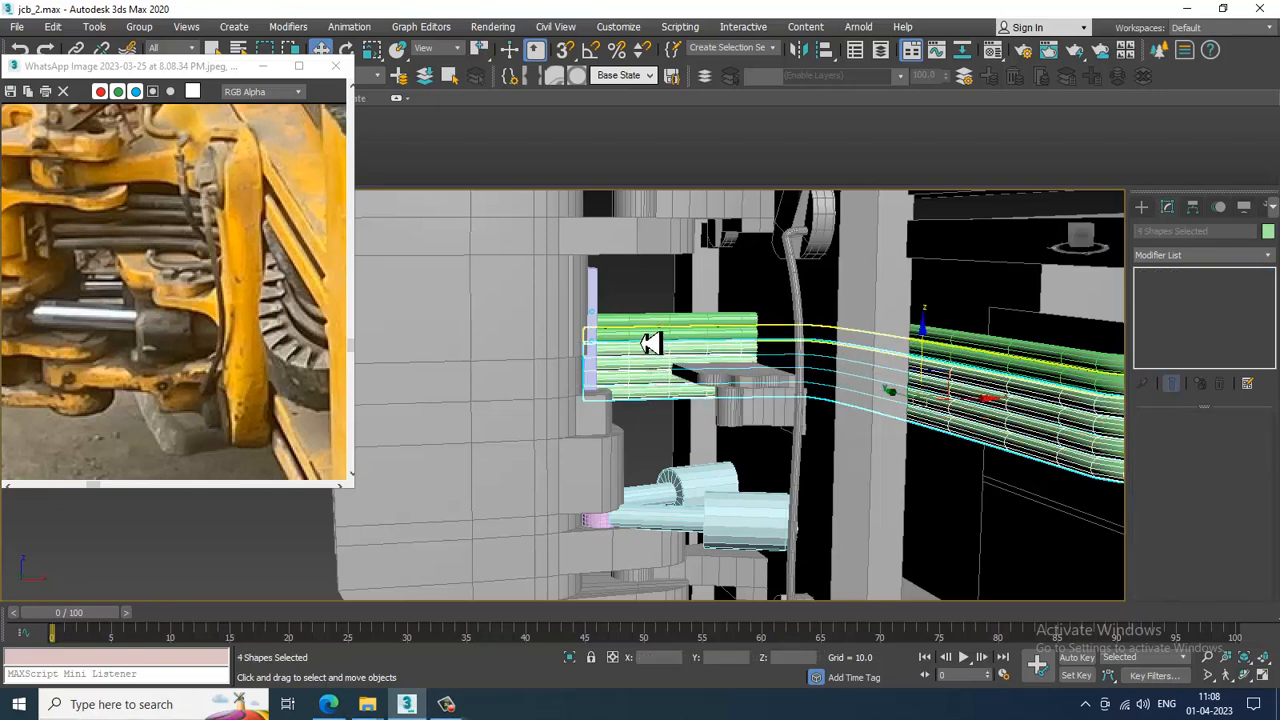
pyautogui.keyDown('ctrl'); pyautogui.click(651, 336); pyautogui.keyUp('ctrl')
pyautogui.keyDown('ctrl'); pyautogui.click(651, 328); pyautogui.keyUp('ctrl')
pyautogui.moveTo(929, 320); pyautogui.dragTo(929, 284)
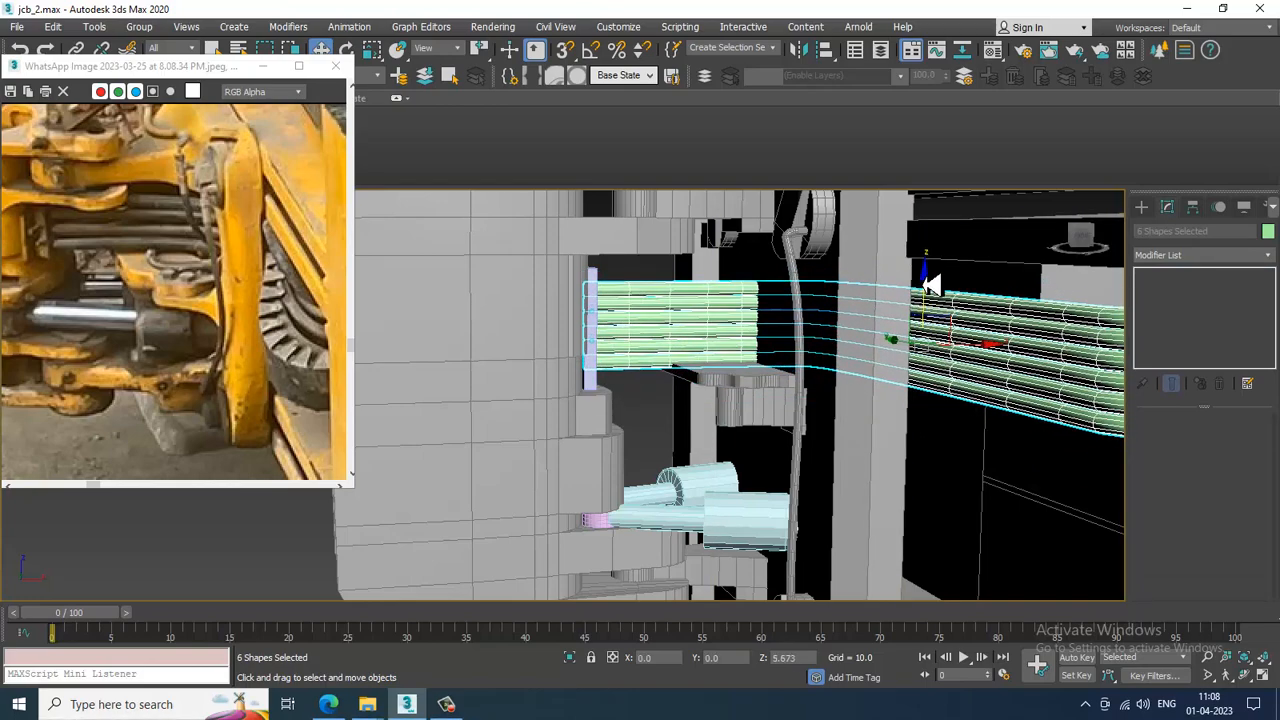
# Examine the hose route on the chassis and the mounting plate's two upper round fittings against the reference photo
pyautogui.keyDown('alt'); pyautogui.moveTo(926, 277); pyautogui.dragTo(812, 370, button='middle'); pyautogui.keyUp('alt')
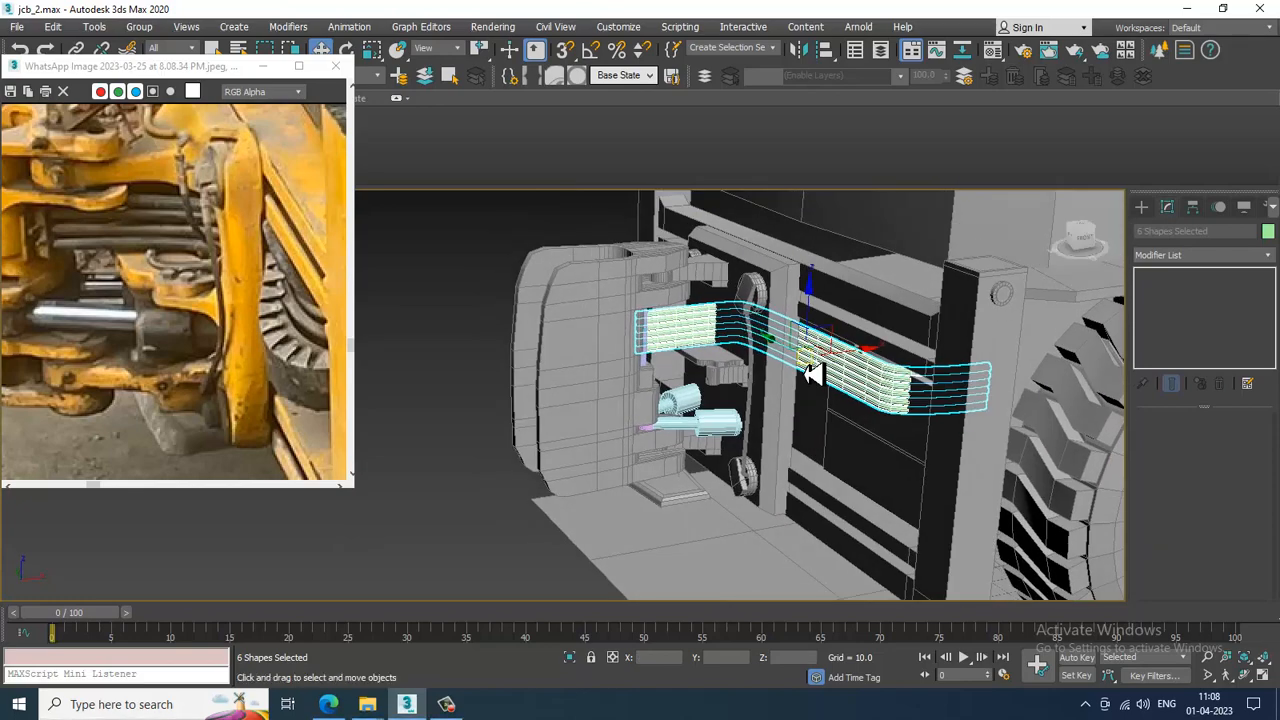
pyautogui.scroll(-2, 107, 231)
pyautogui.scroll(2, 107, 187)
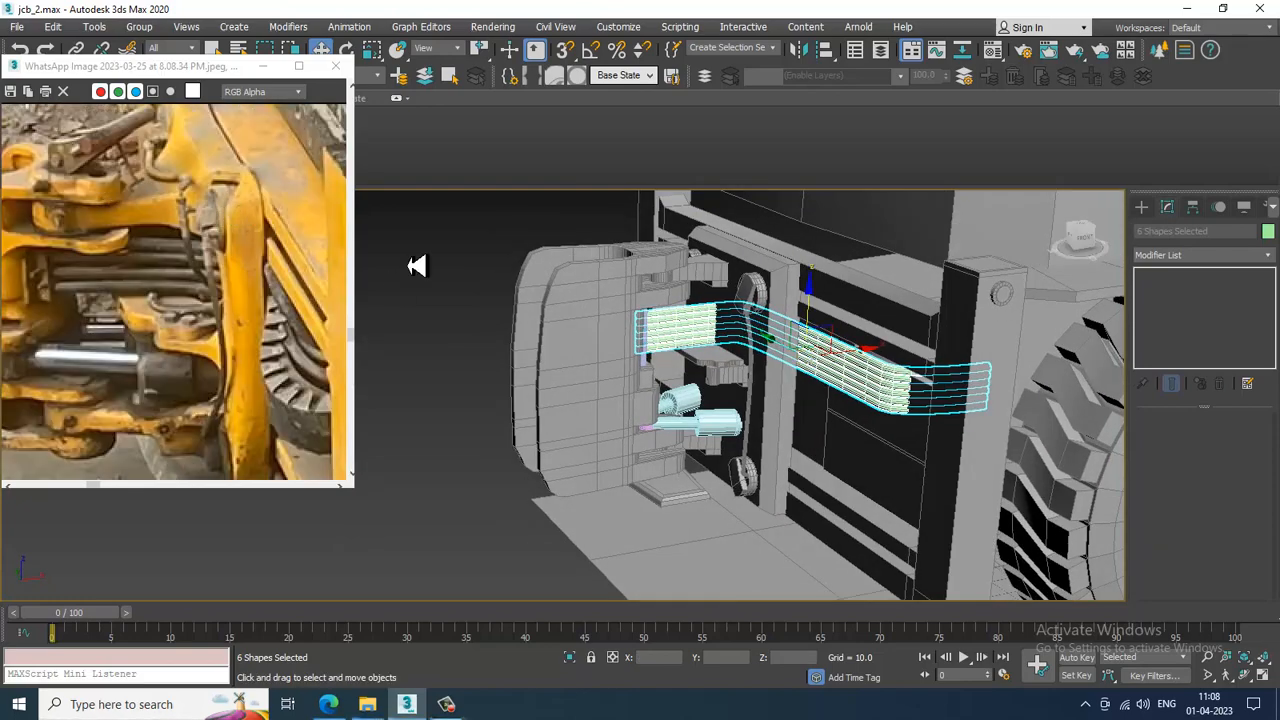
pyautogui.moveTo(151, 345); pyautogui.dragTo(176, 348, button='middle')
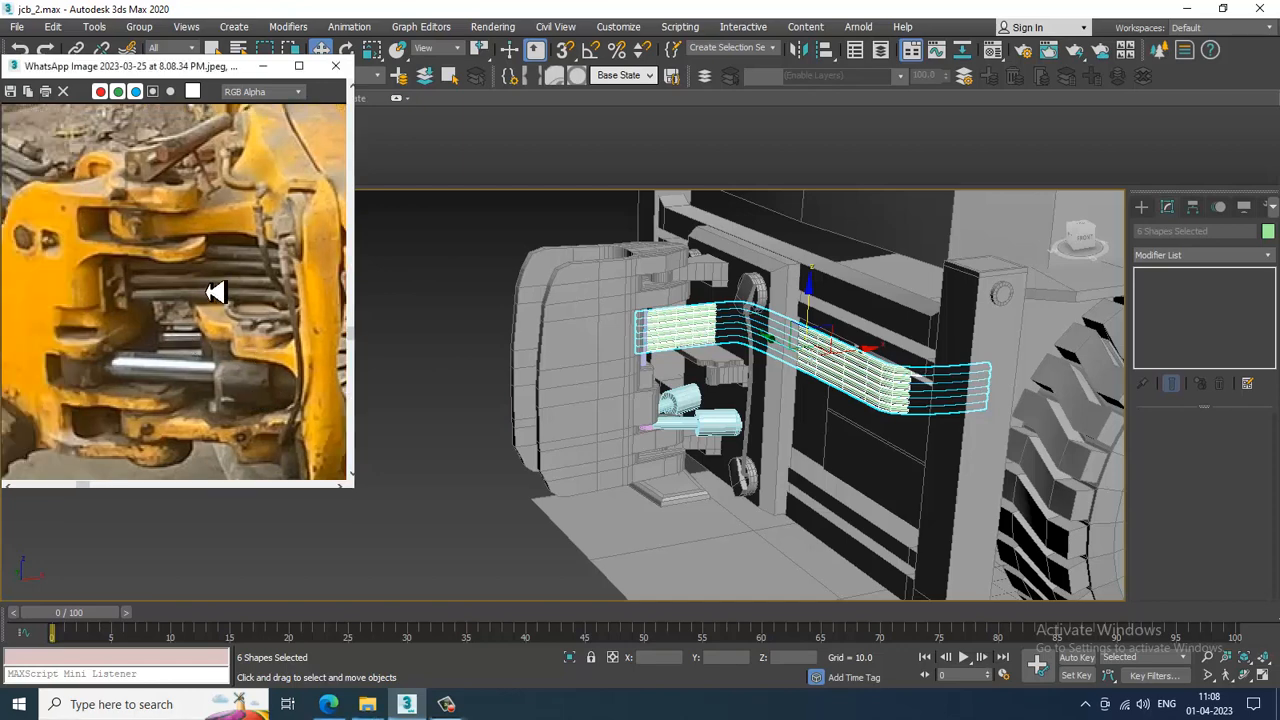
pyautogui.keyDown('alt'); pyautogui.moveTo(554, 337); pyautogui.dragTo(667, 370, button='middle'); pyautogui.keyUp('alt')
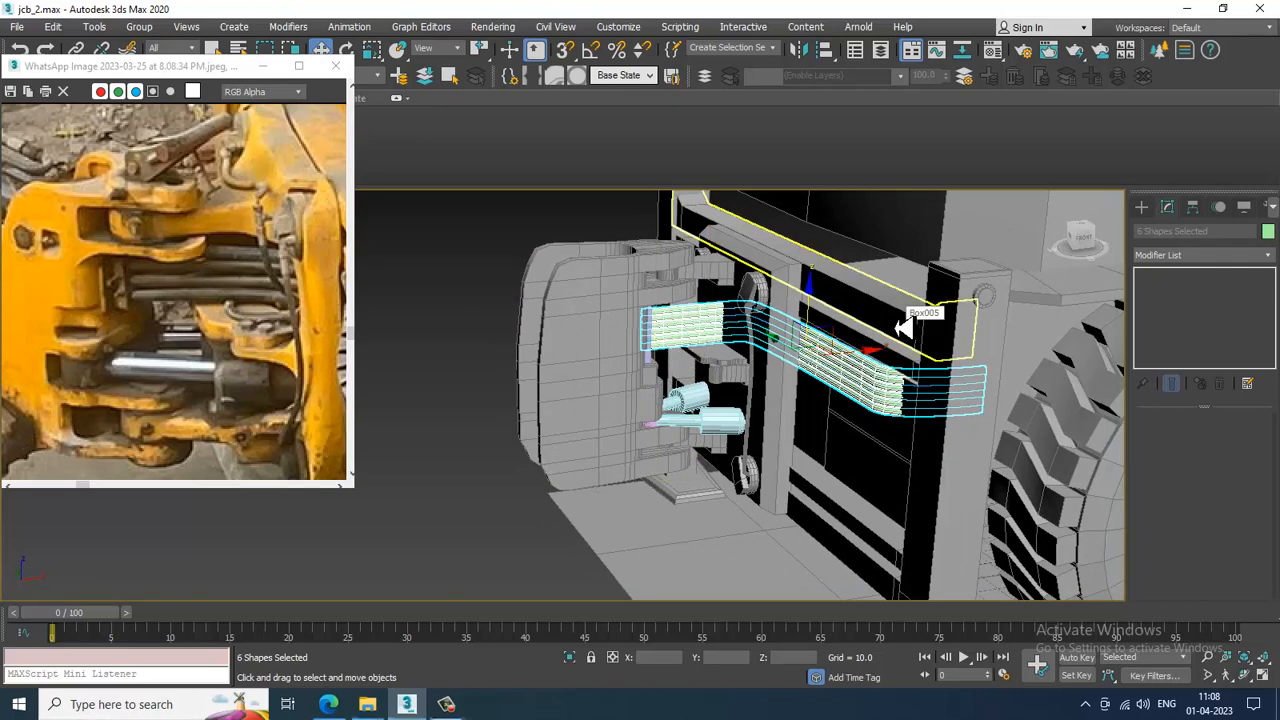
pyautogui.keyDown('alt'); pyautogui.moveTo(903, 328); pyautogui.dragTo(900, 331, button='middle'); pyautogui.keyUp('alt')
pyautogui.moveTo(817, 301); pyautogui.dragTo(814, 349, button='middle')
pyautogui.keyDown('alt'); pyautogui.moveTo(694, 346); pyautogui.dragTo(723, 311, button='middle'); pyautogui.keyUp('alt')
pyautogui.scroll(3, 754, 354)
pyautogui.keyDown('alt'); pyautogui.moveTo(776, 354); pyautogui.dragTo(836, 349, button='middle'); pyautogui.keyUp('alt')
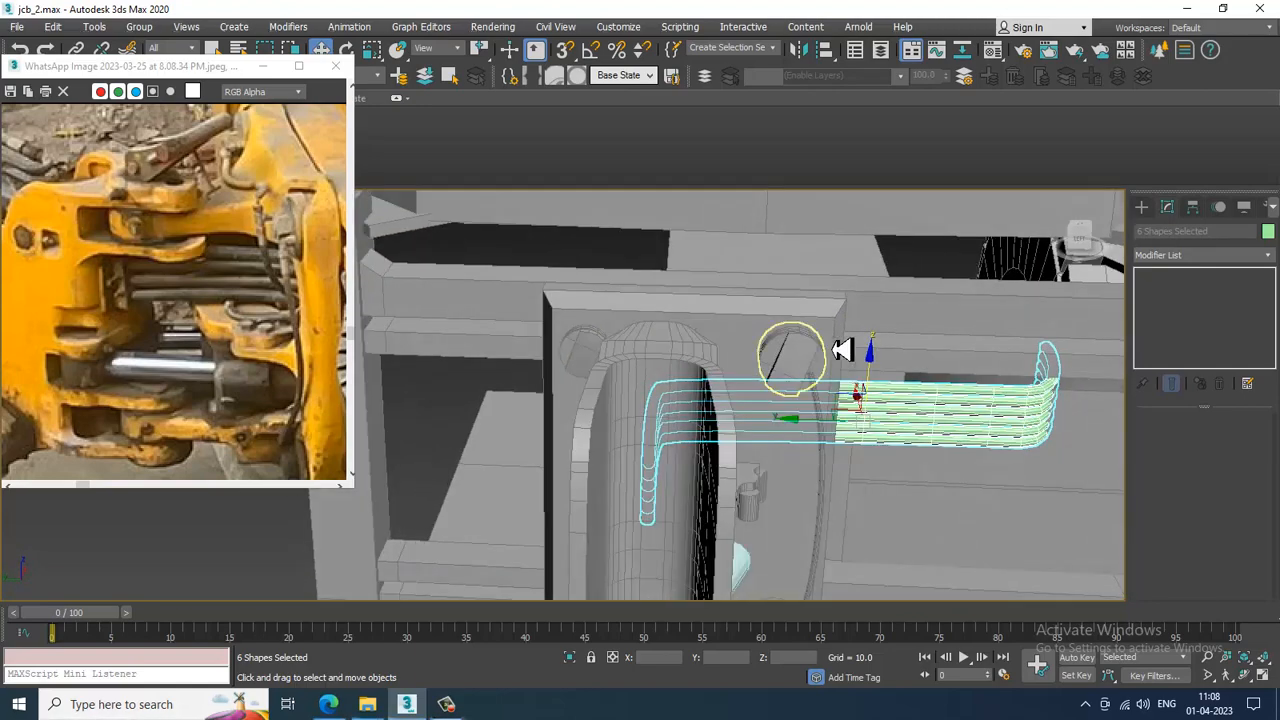
# Draw an inverted-U line in the Left view connecting the two upper round fittings, with its end leg about 6 units long
pyautogui.click(1141, 207)
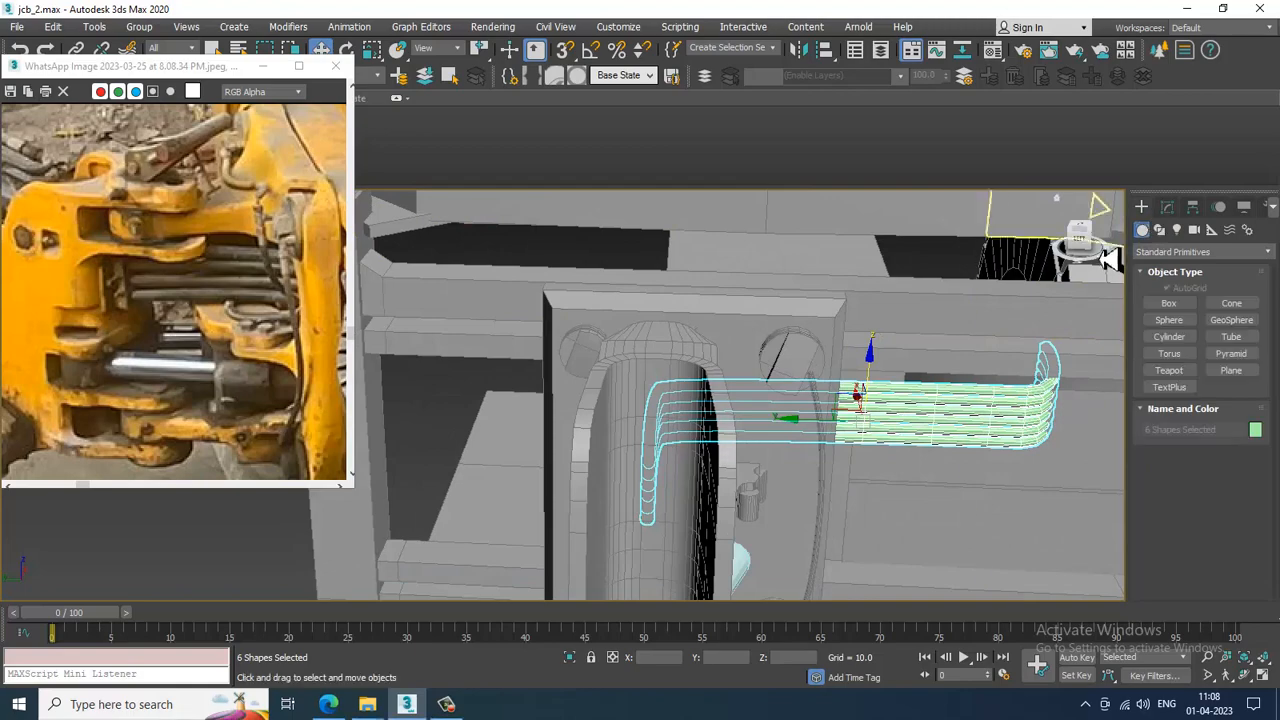
pyautogui.click(1159, 230)
pyautogui.click(1169, 315)
pyautogui.hotkey('alt', 'w')
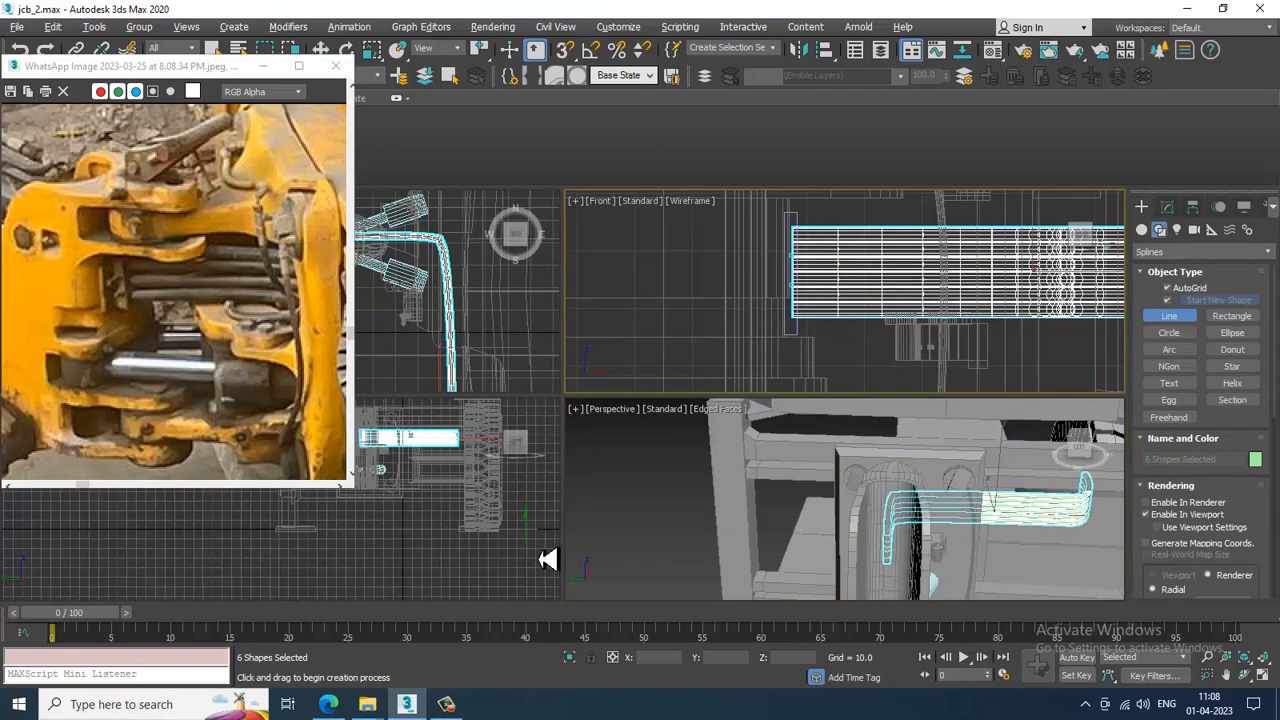
pyautogui.hotkey('alt', 'w')
pyautogui.scroll(5, 600, 451)
pyautogui.scroll(-5, 689, 409)
pyautogui.scroll(3, 726, 400)
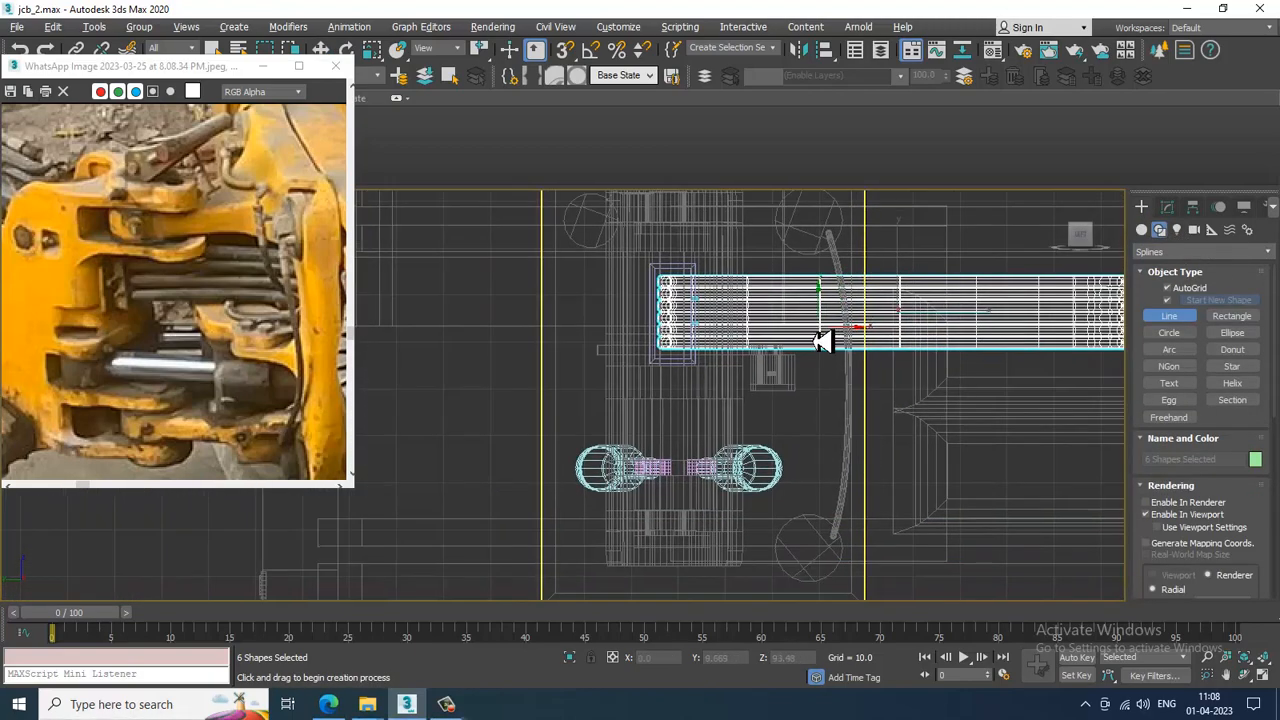
pyautogui.scroll(3, 835, 440)
pyautogui.scroll(2, 545, 291)
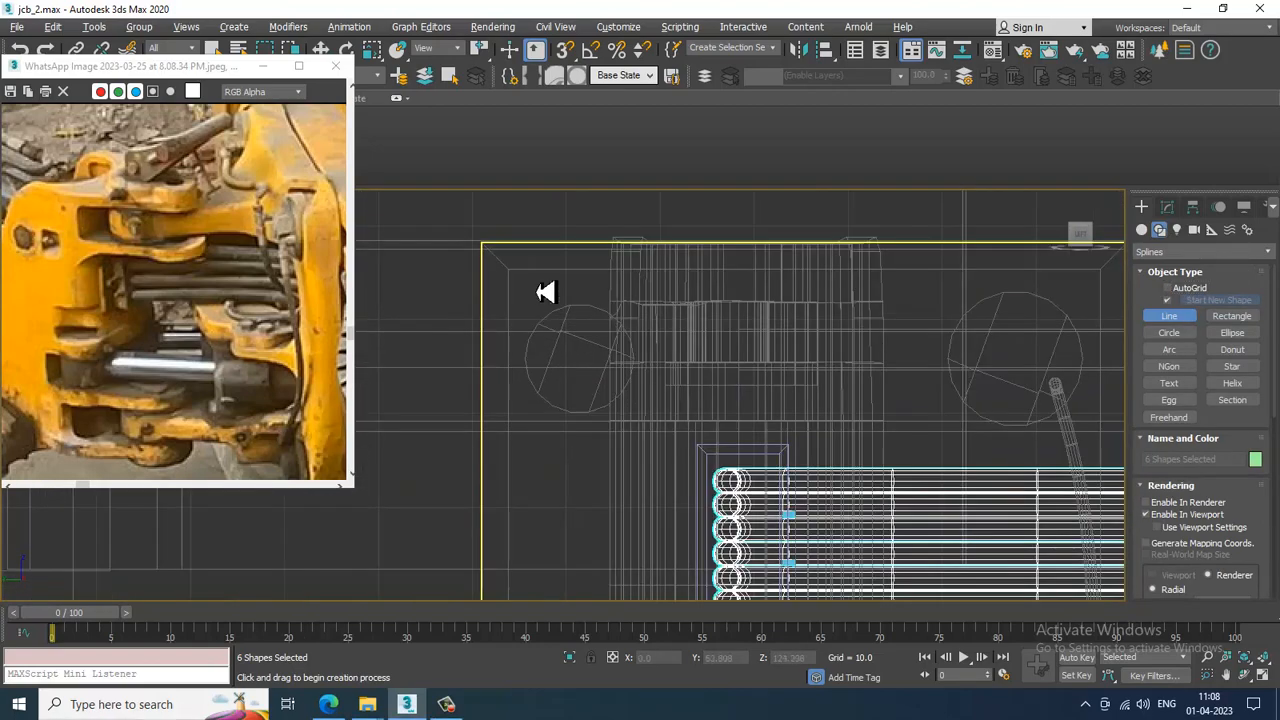
pyautogui.click(583, 318)
pyautogui.rightClick(592, 272)
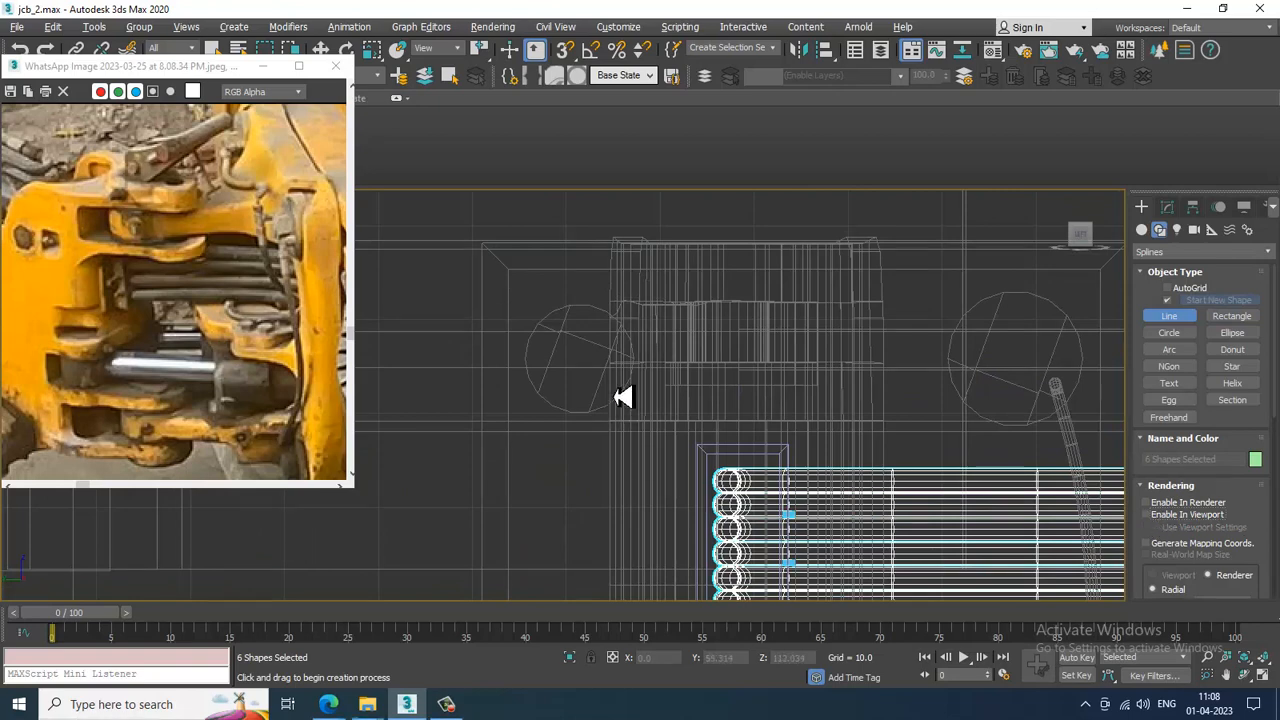
pyautogui.click(581, 317)
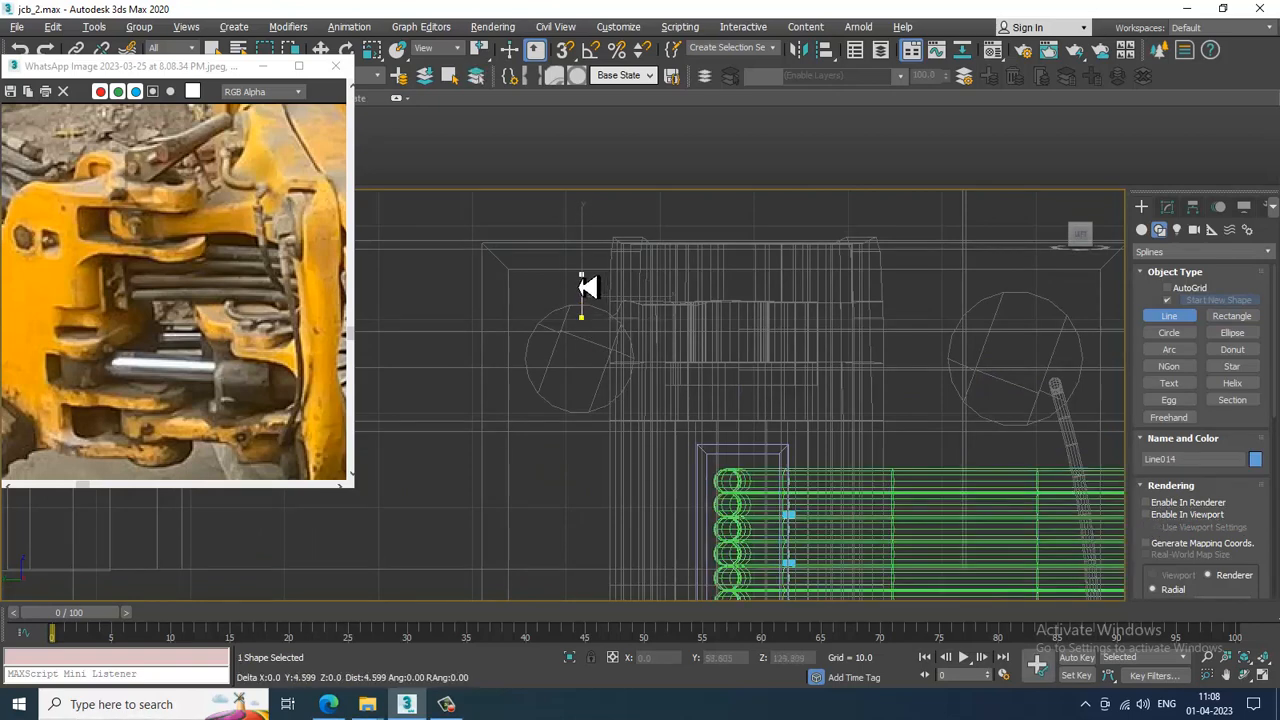
pyautogui.click(582, 268)
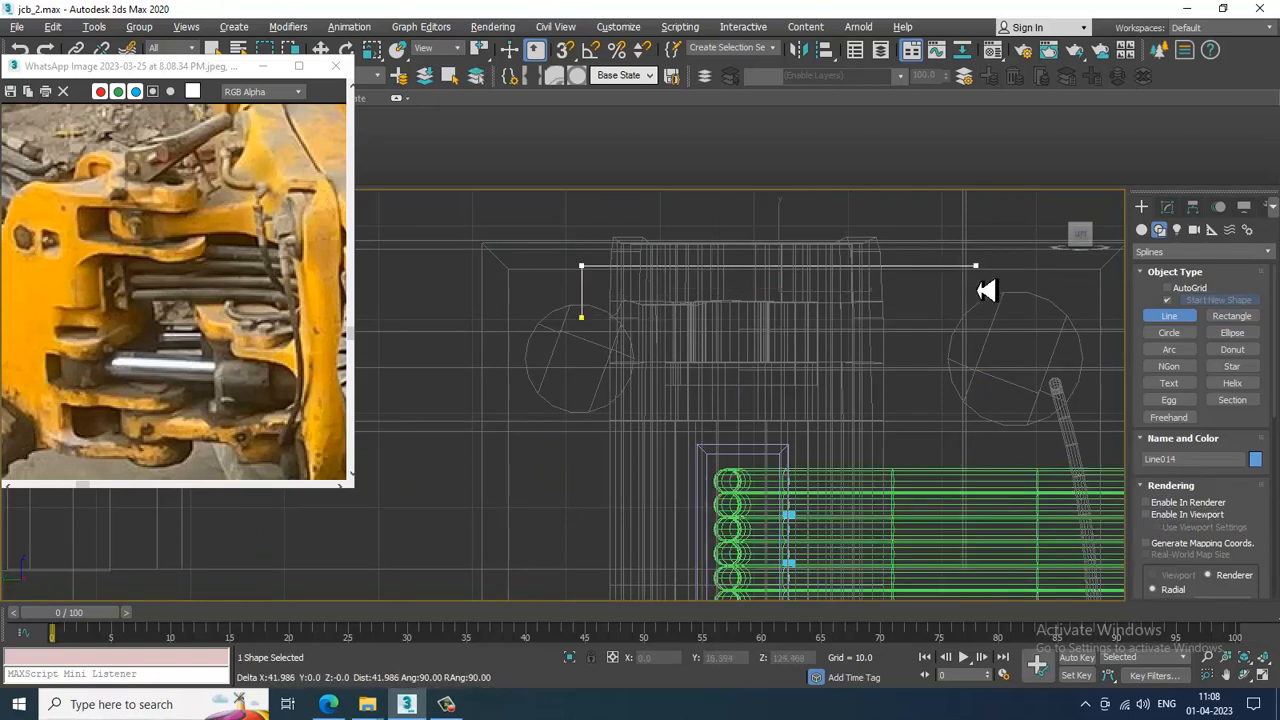
pyautogui.click(1018, 266)
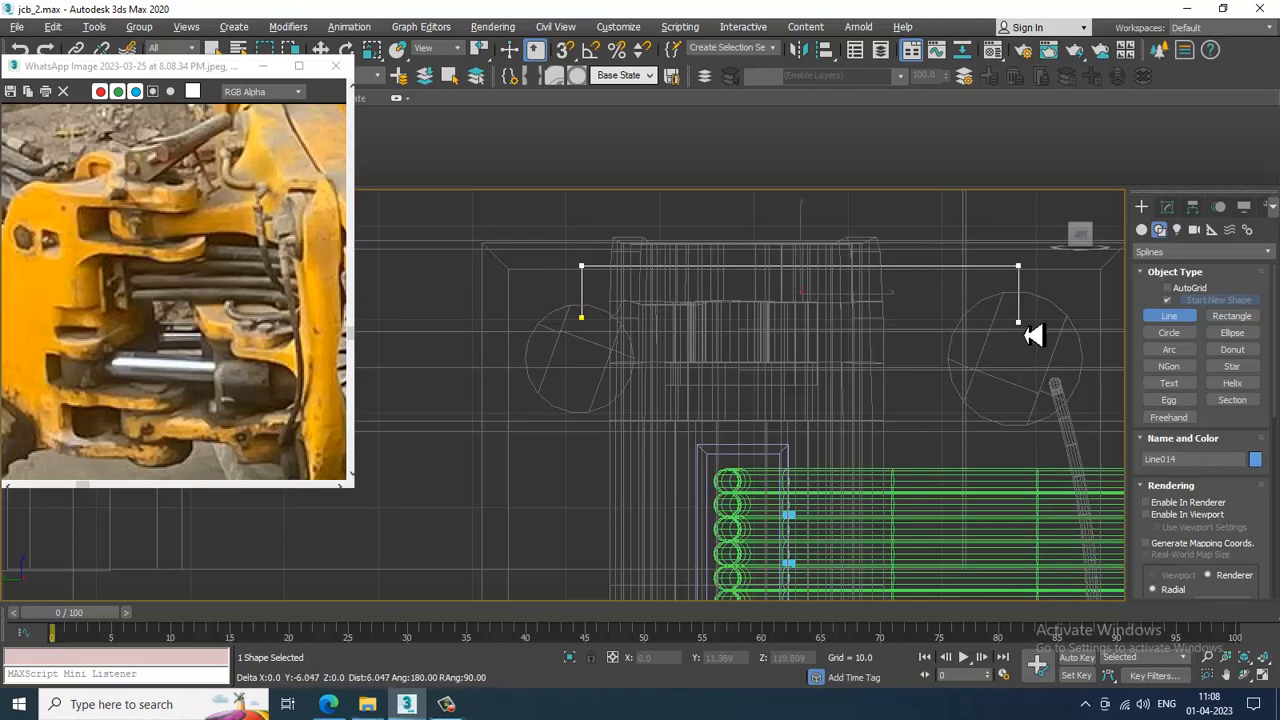
pyautogui.press('w')
# Move the inverted-U line in the Perspective view along X to about -133.5, in front of the mounting plate
pyautogui.hotkey('alt', 'w')
pyautogui.rightClick(650, 509)
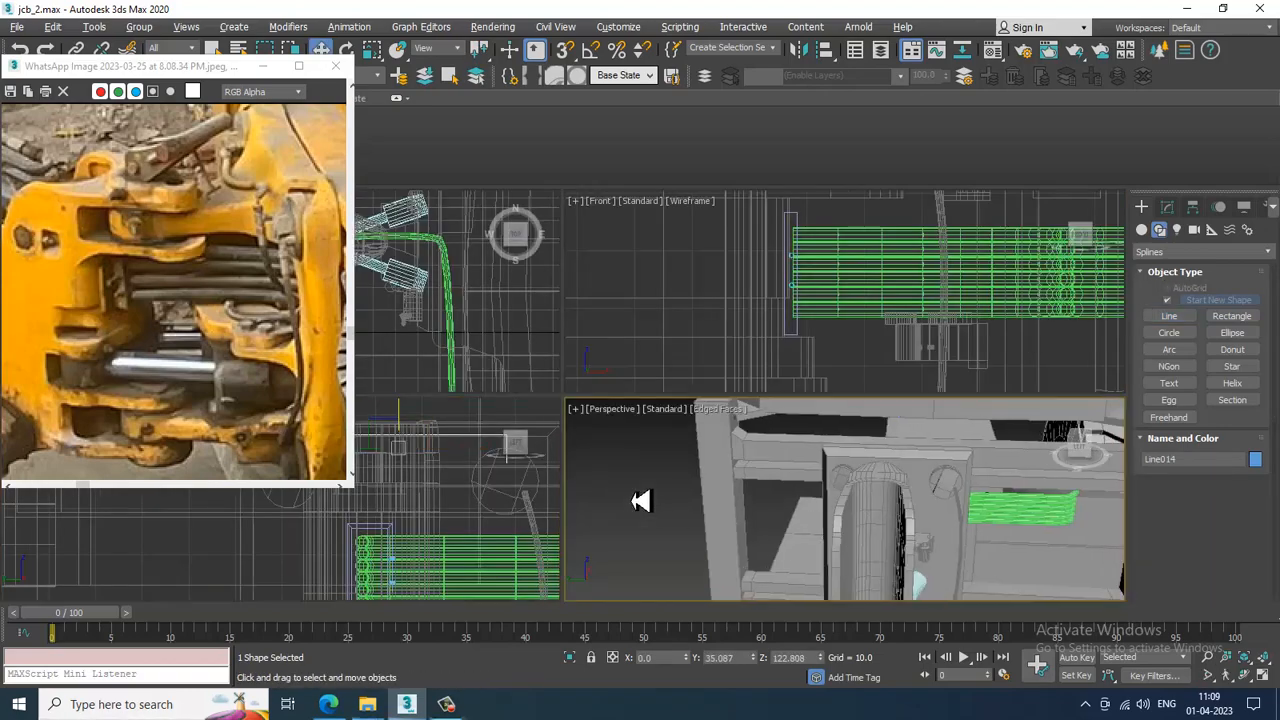
pyautogui.hotkey('alt', 'w')
pyautogui.keyDown('alt'); pyautogui.moveTo(640, 497); pyautogui.dragTo(754, 269, button='middle'); pyautogui.keyUp('alt')
pyautogui.scroll(-2, 754, 269)
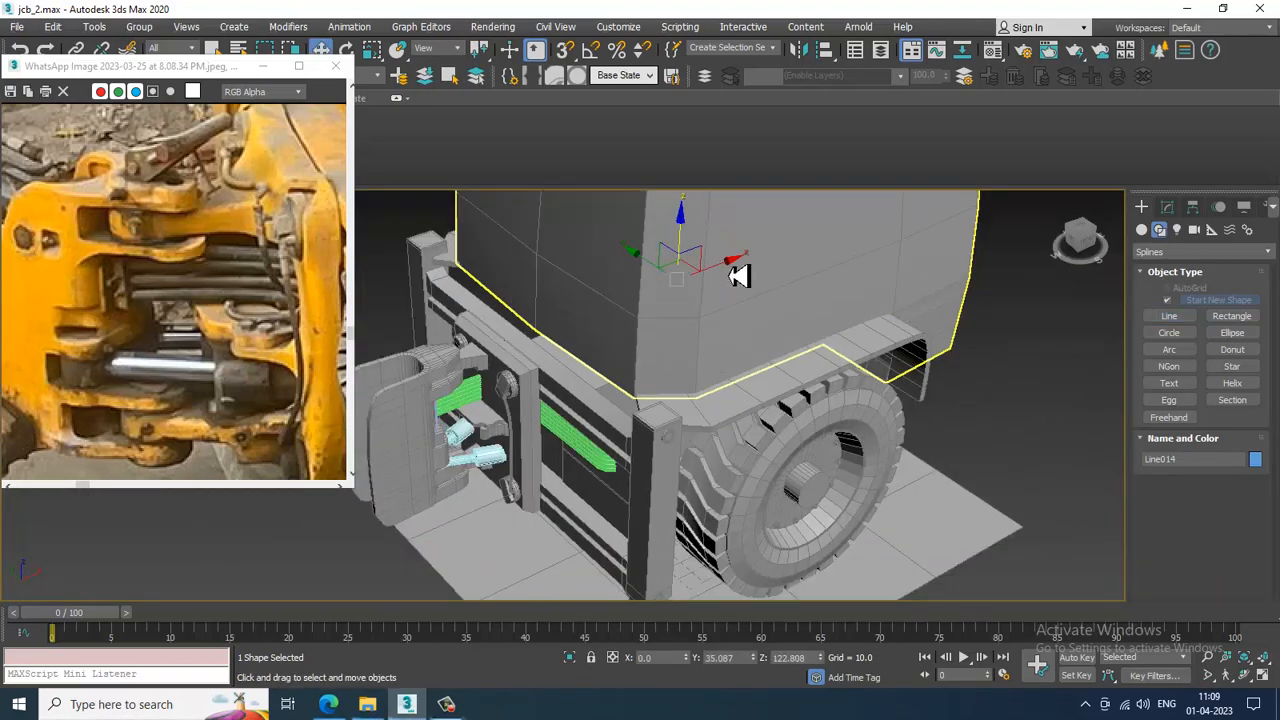
pyautogui.moveTo(738, 276); pyautogui.dragTo(530, 355)
pyautogui.scroll(4, 526, 366)
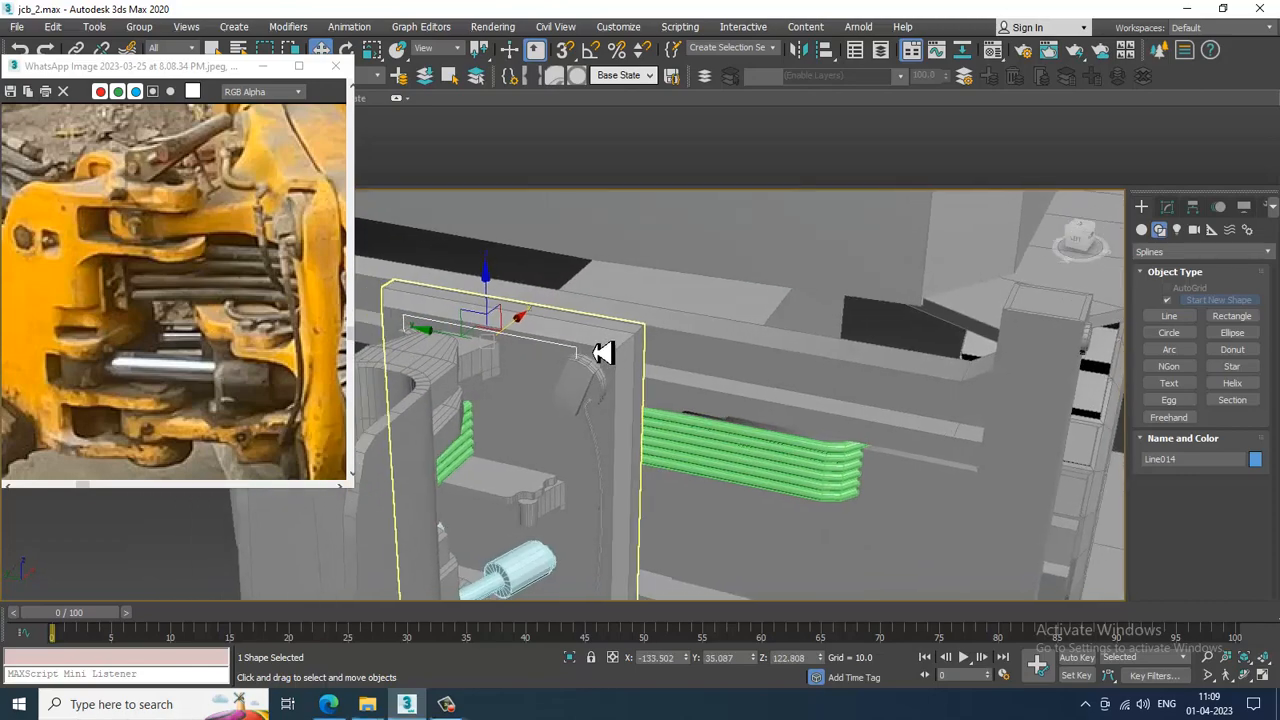
pyautogui.scroll(2, 594, 352)
pyautogui.keyDown('alt'); pyautogui.moveTo(594, 352); pyautogui.dragTo(643, 354, button='middle'); pyautogui.keyUp('alt')
# Show the inverted-U line as a round pipe in the viewport with a radial thickness of 1.815
pyautogui.click(1169, 208)
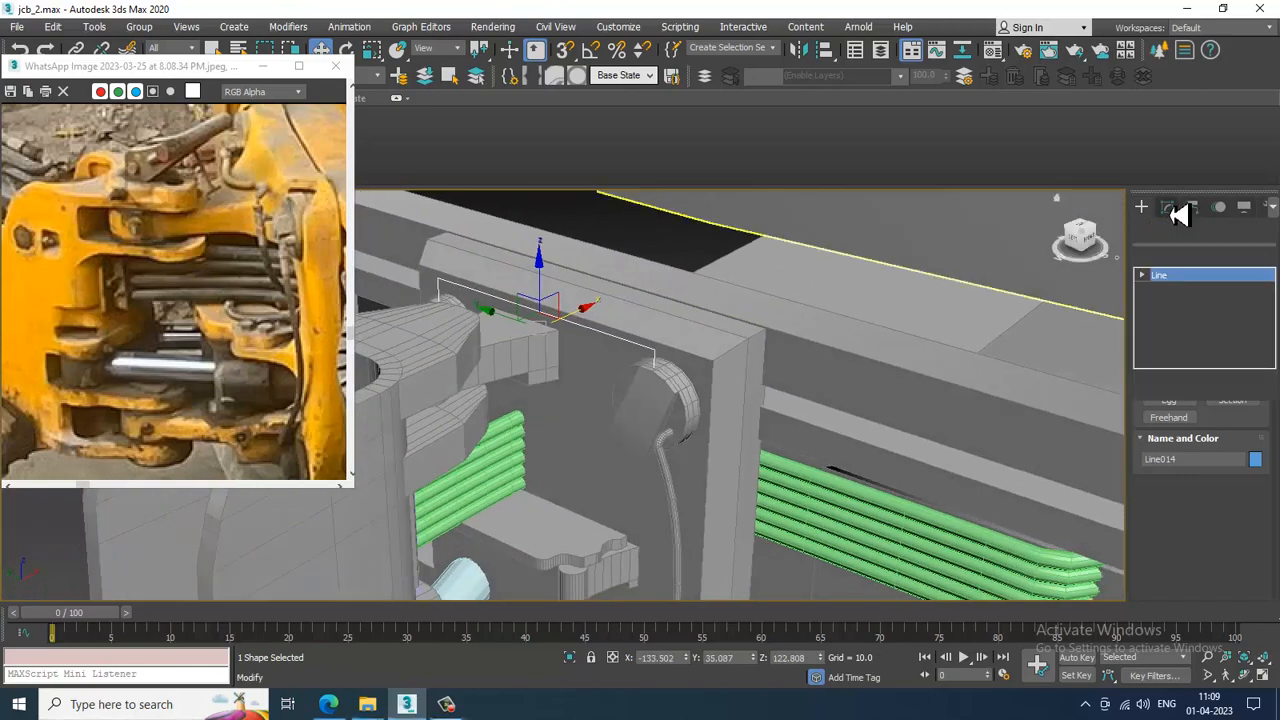
pyautogui.moveTo(834, 384); pyautogui.dragTo(869, 348, button='middle')
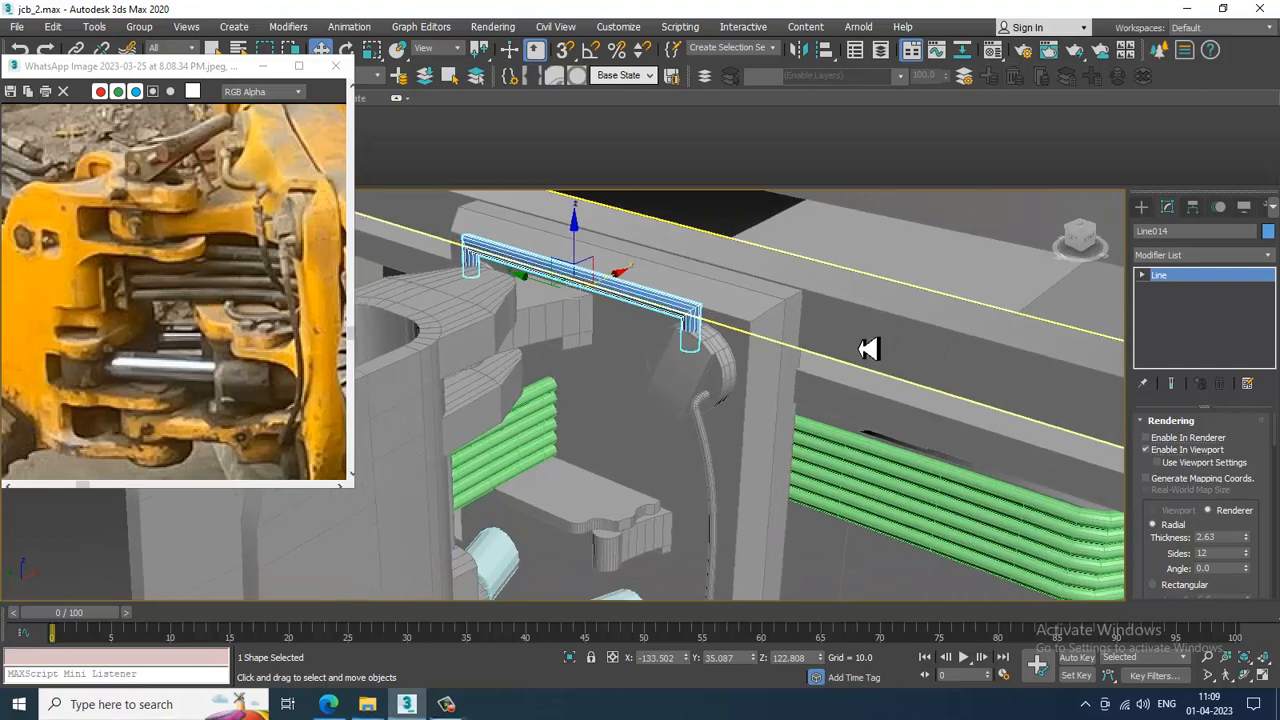
pyautogui.moveTo(1246, 553); pyautogui.dragTo(1251, 582)
pyautogui.keyDown('alt'); pyautogui.moveTo(840, 398); pyautogui.dragTo(746, 346, button='middle'); pyautogui.keyUp('alt')
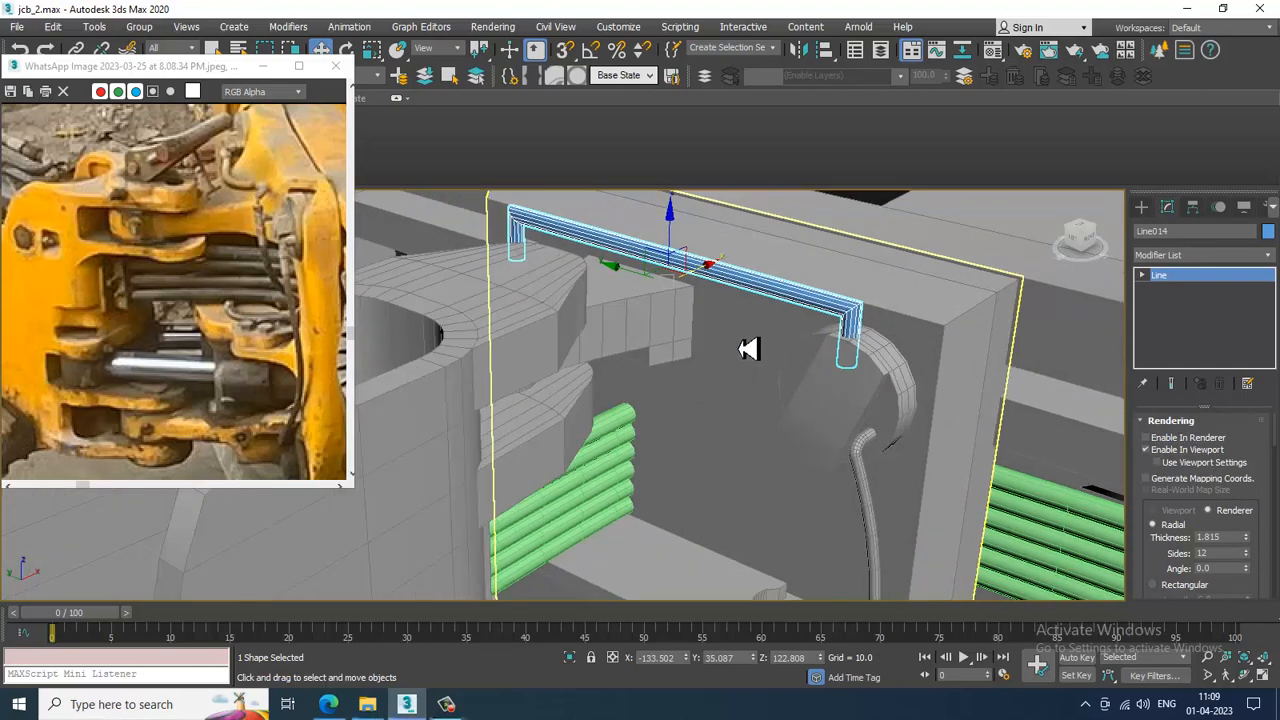
# Round the corner bends of the inverted-U pipe with a vertex Fillet
pyautogui.press('q')
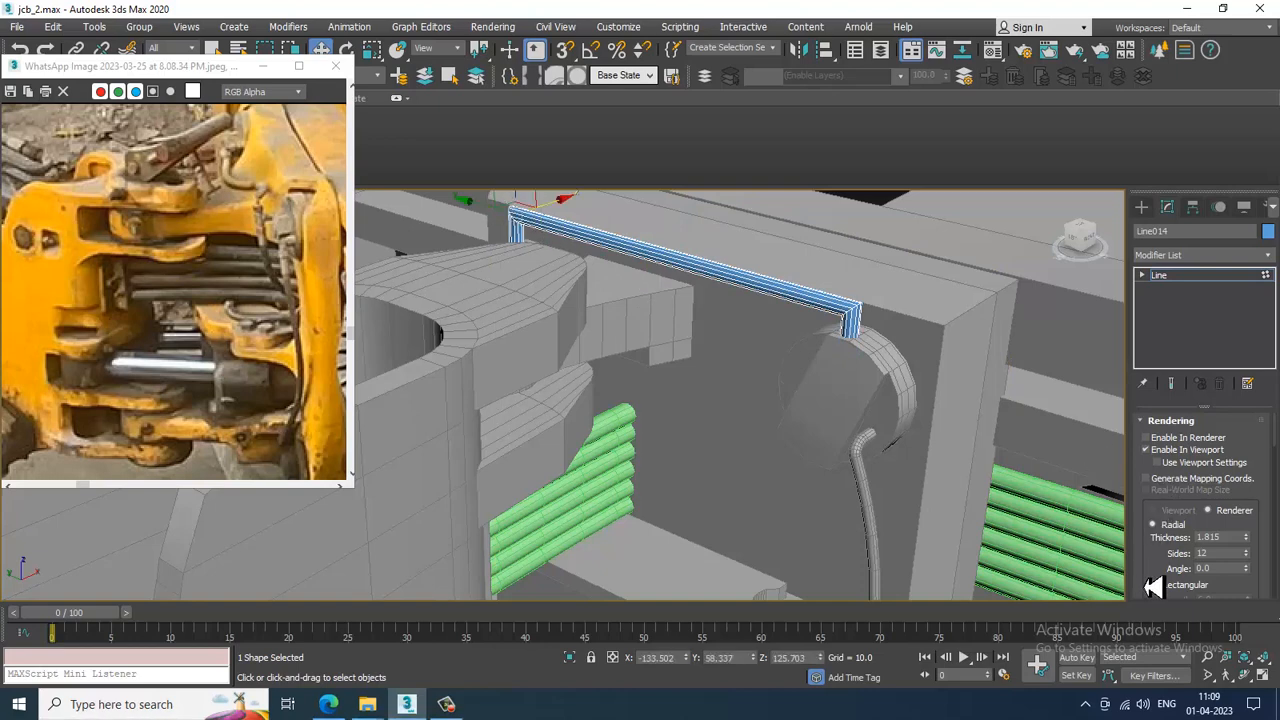
pyautogui.scroll(-10, 1160, 480)
pyautogui.moveTo(1166, 428); pyautogui.dragTo(1166, 316)
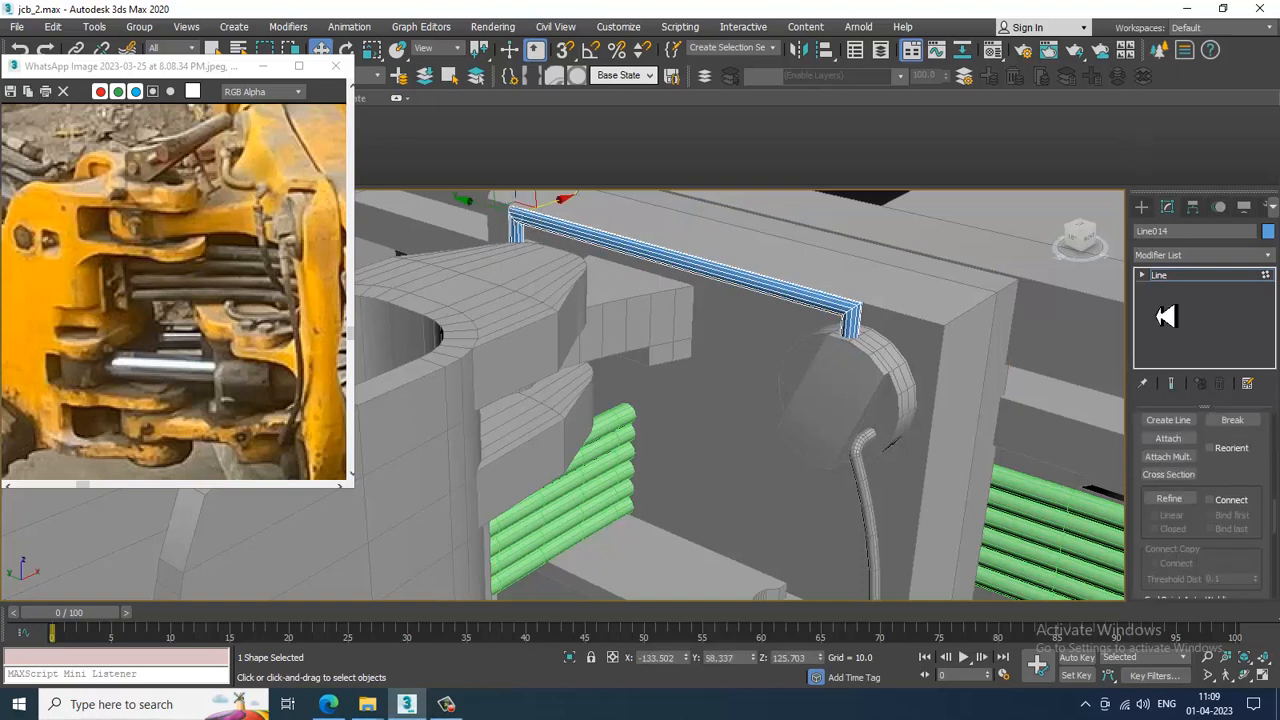
pyautogui.scroll(-5, 1220, 520)
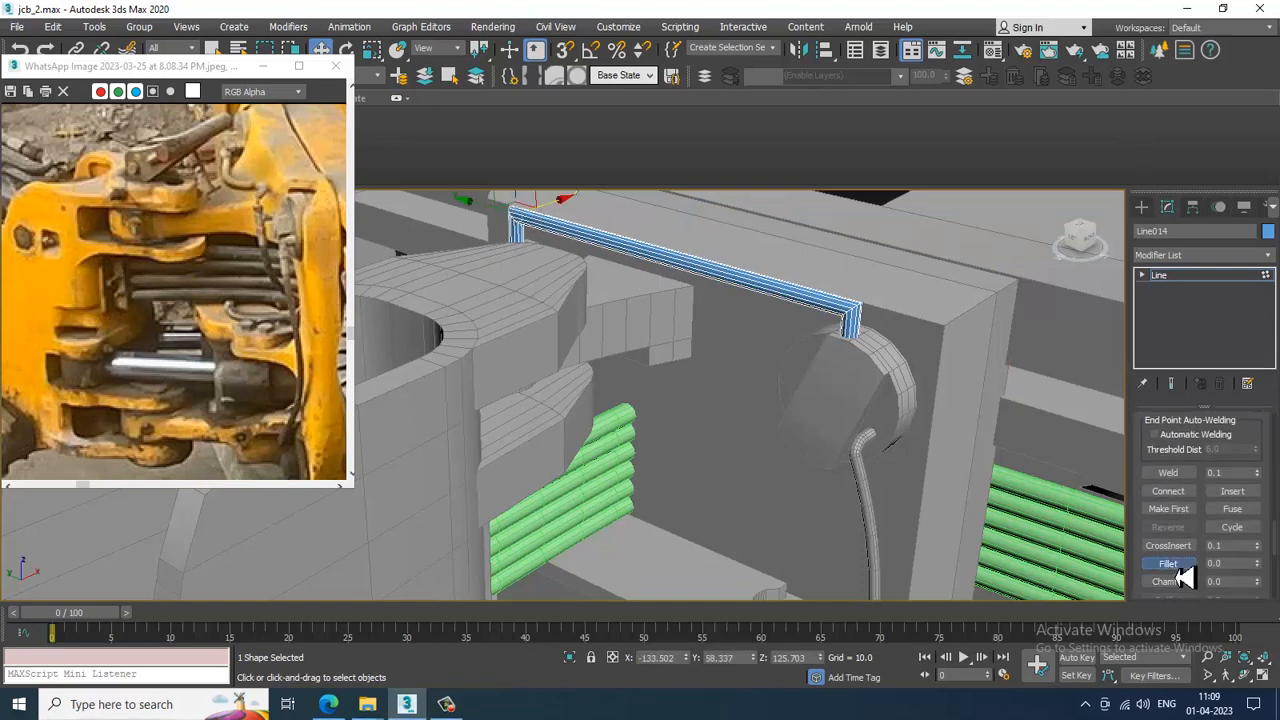
pyautogui.click(1174, 567)
pyautogui.moveTo(843, 380); pyautogui.dragTo(992, 469, button='middle')
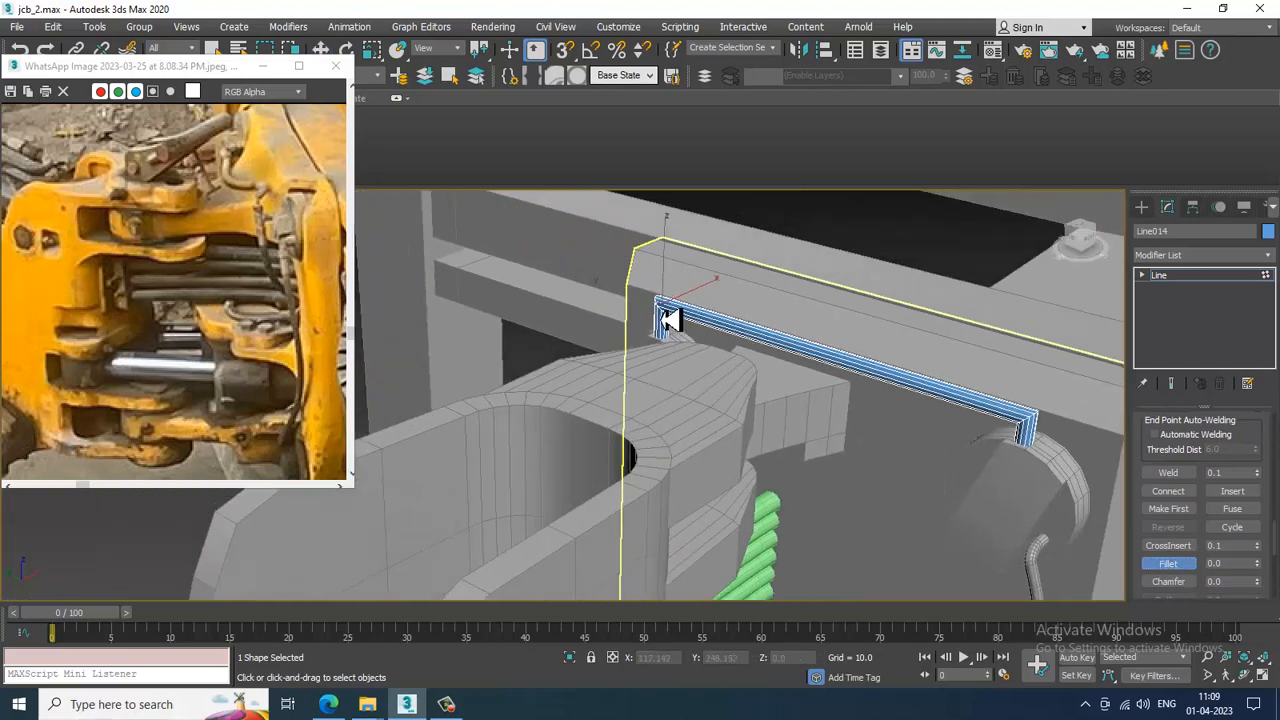
pyautogui.moveTo(1034, 434)
pyautogui.mouseDown()
pyautogui.moveTo(1034, 409)
pyautogui.moveTo(1040, 422)
pyautogui.mouseUp()
pyautogui.rightClick(1030, 423)
# Draw a hose line in the Front view from the upper round fitting, dropping about 26 units and curving across the frame post
pyautogui.keyDown('alt'); pyautogui.moveTo(1023, 423); pyautogui.dragTo(908, 355, button='middle'); pyautogui.keyUp('alt')
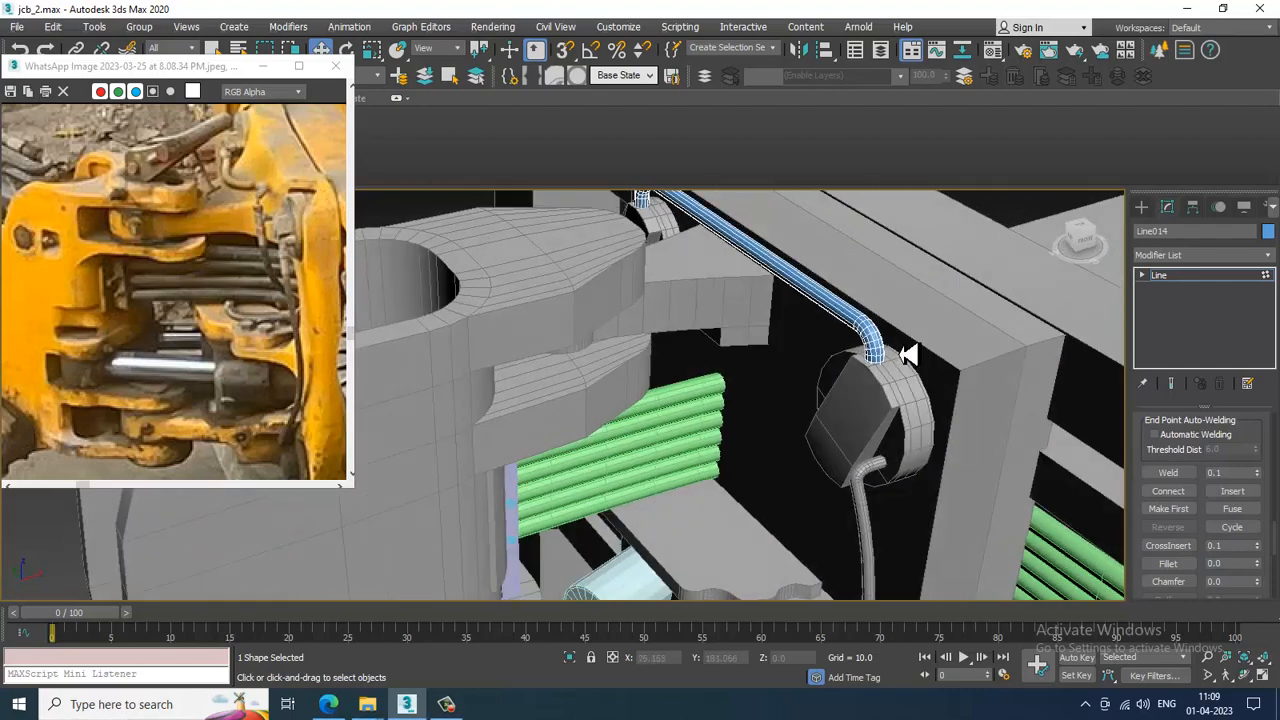
pyautogui.keyDown('alt'); pyautogui.moveTo(1005, 414); pyautogui.dragTo(1057, 309, button='middle'); pyautogui.keyUp('alt')
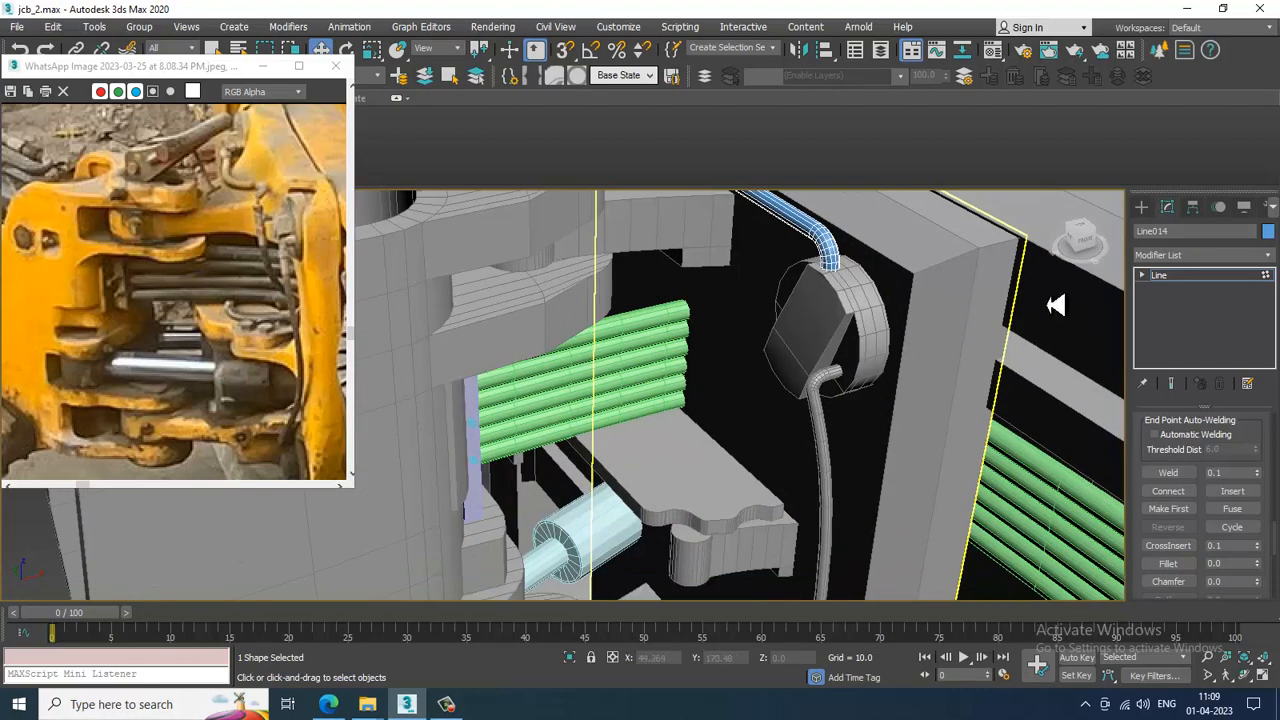
pyautogui.click(1142, 207)
pyautogui.click(1178, 319)
pyautogui.hotkey('alt', 'w')
pyautogui.moveTo(929, 263); pyautogui.dragTo(874, 274, button='middle')
pyautogui.hotkey('alt', 'w')
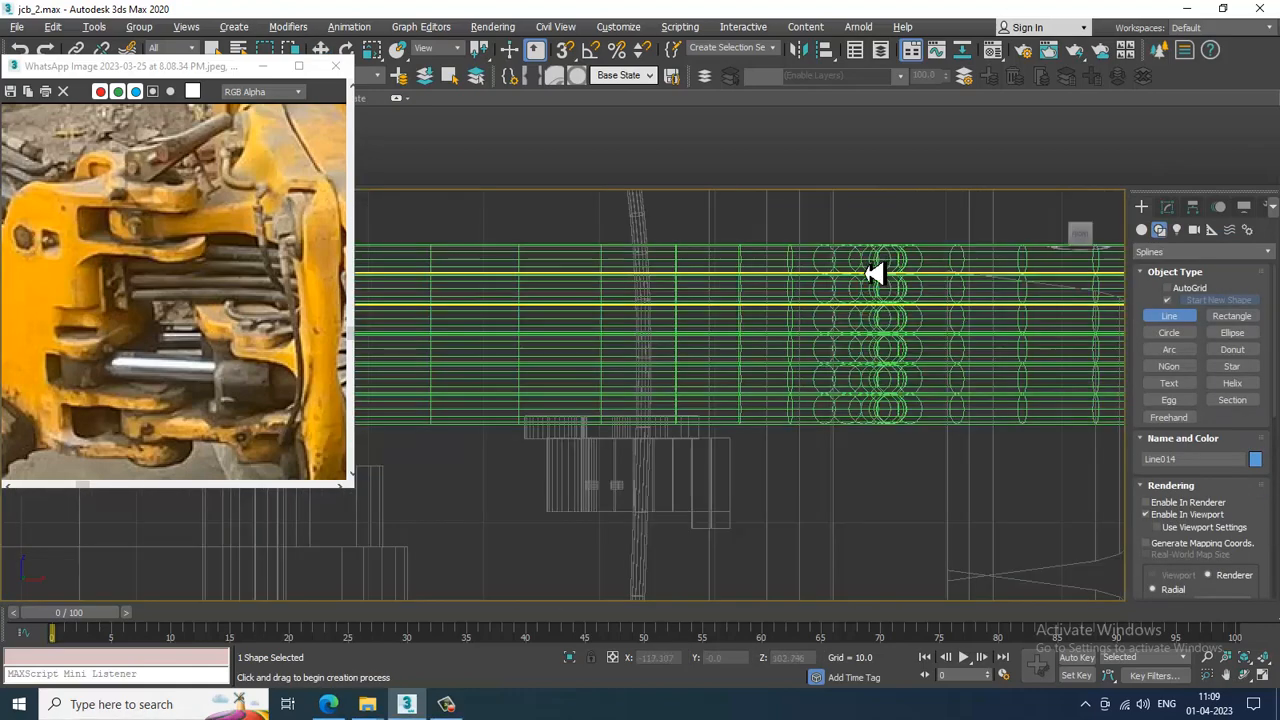
pyautogui.scroll(-5, 880, 270)
pyautogui.scroll(3, 840, 300)
pyautogui.keyDown('alt'); pyautogui.moveTo(838, 325); pyautogui.dragTo(870, 303, button='middle'); pyautogui.keyUp('alt')
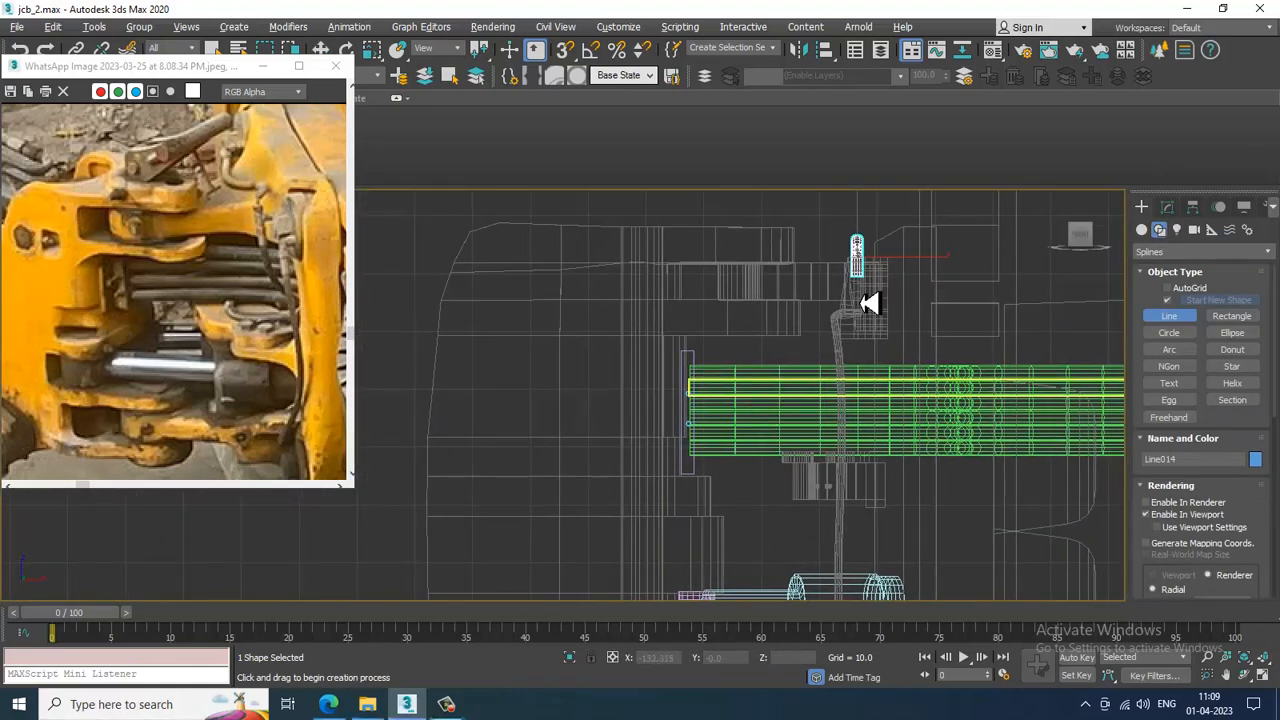
pyautogui.click(856, 279)
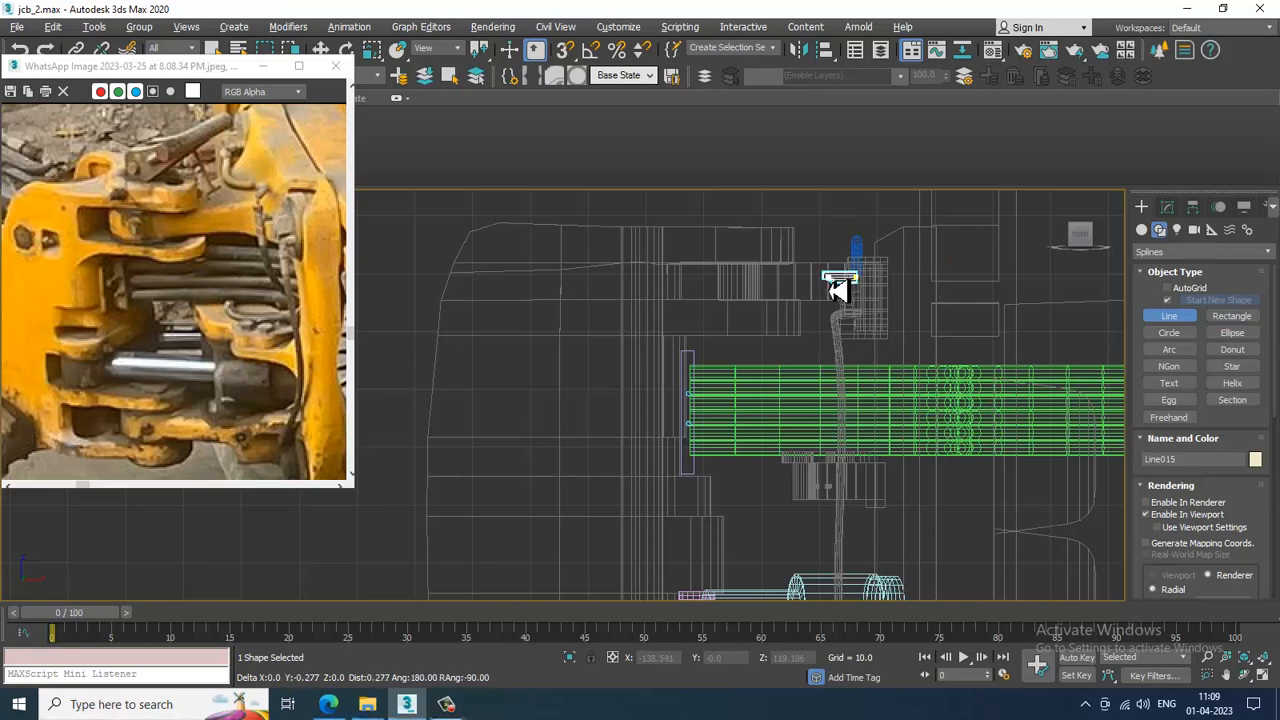
pyautogui.scroll(-5, 840, 360)
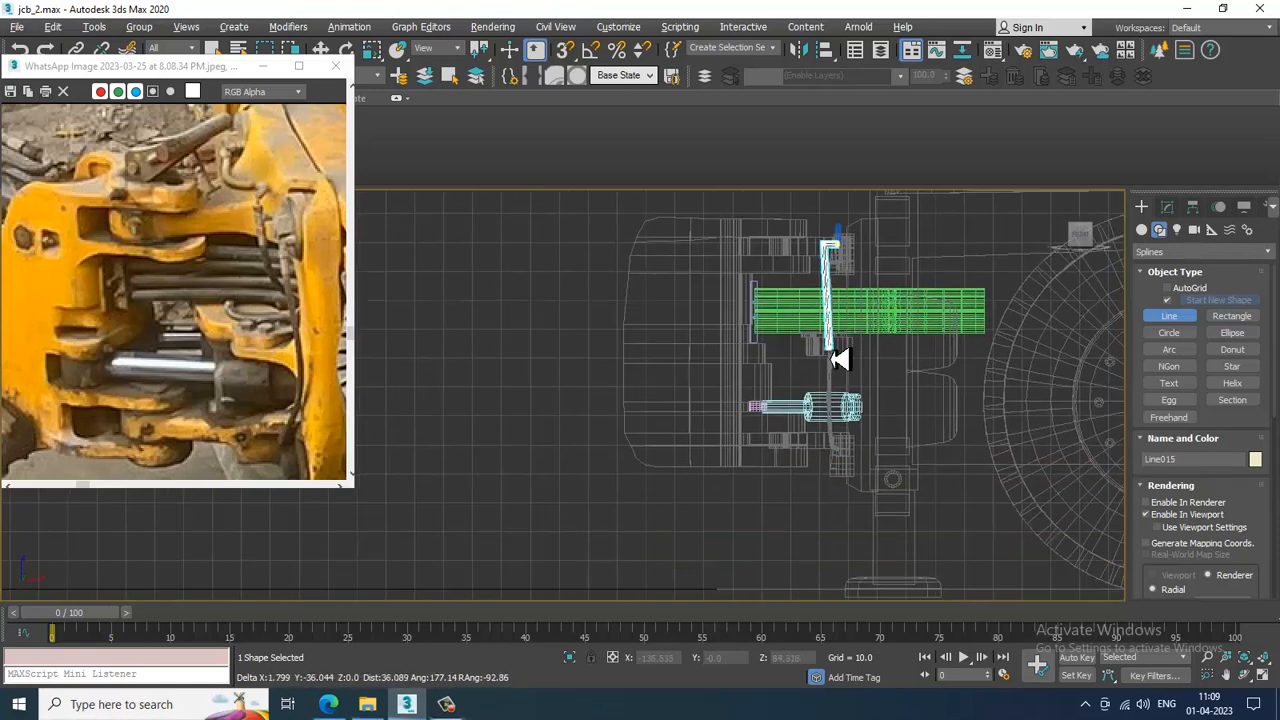
pyautogui.scroll(2, 837, 331)
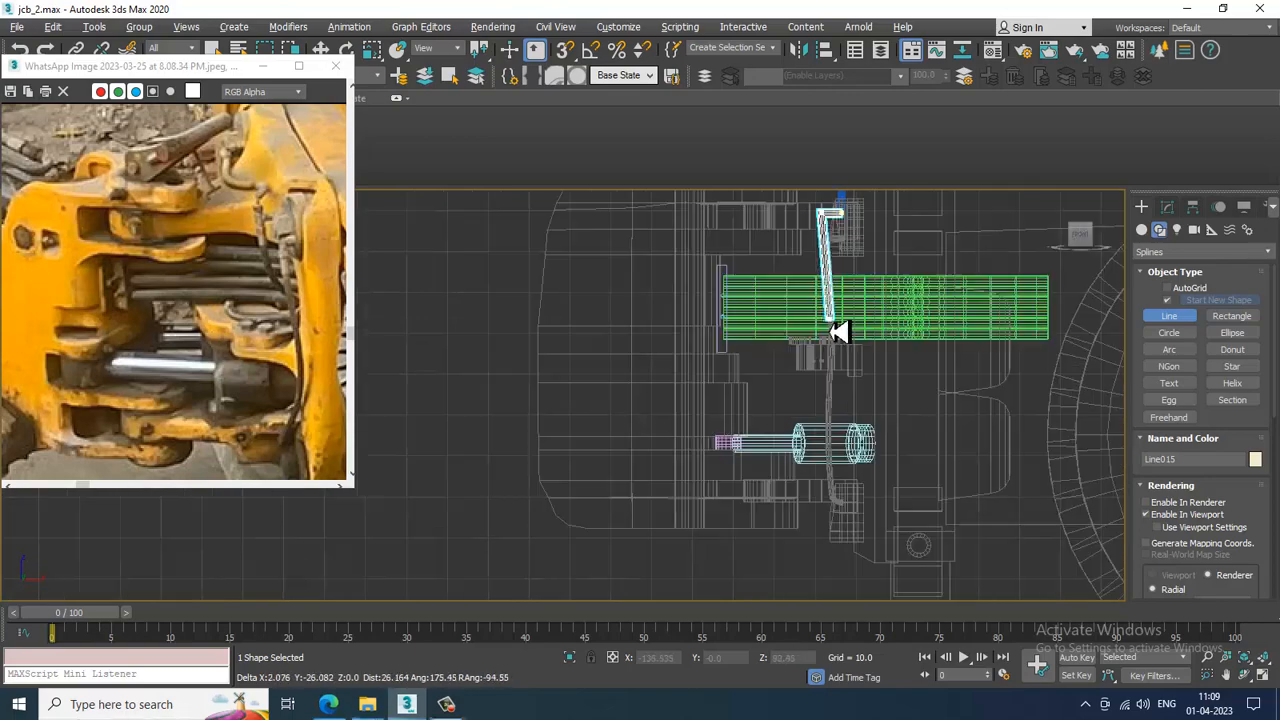
pyautogui.moveTo(837, 331); pyautogui.dragTo(858, 340)
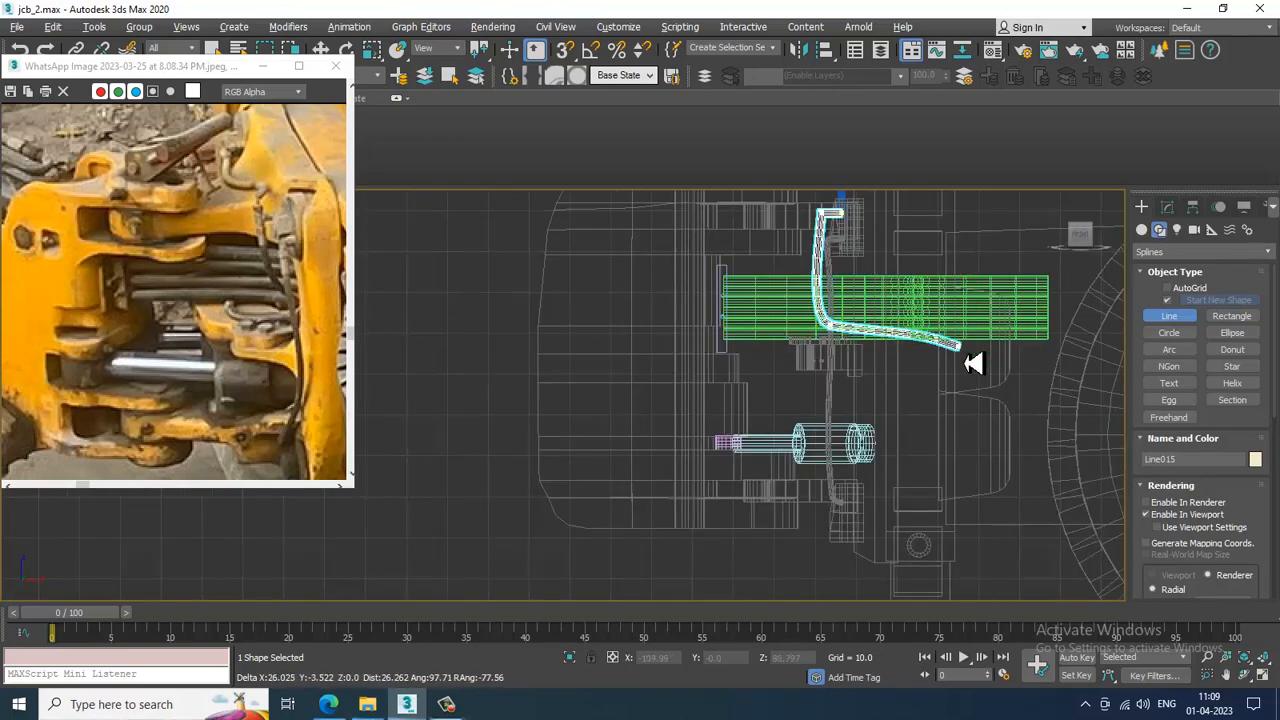
pyautogui.rightClick(1012, 361)
# Move the hose line in the Perspective view to about Y 11.4 and Z 103.3, against the upper round fitting
pyautogui.hotkey('alt', 'w')
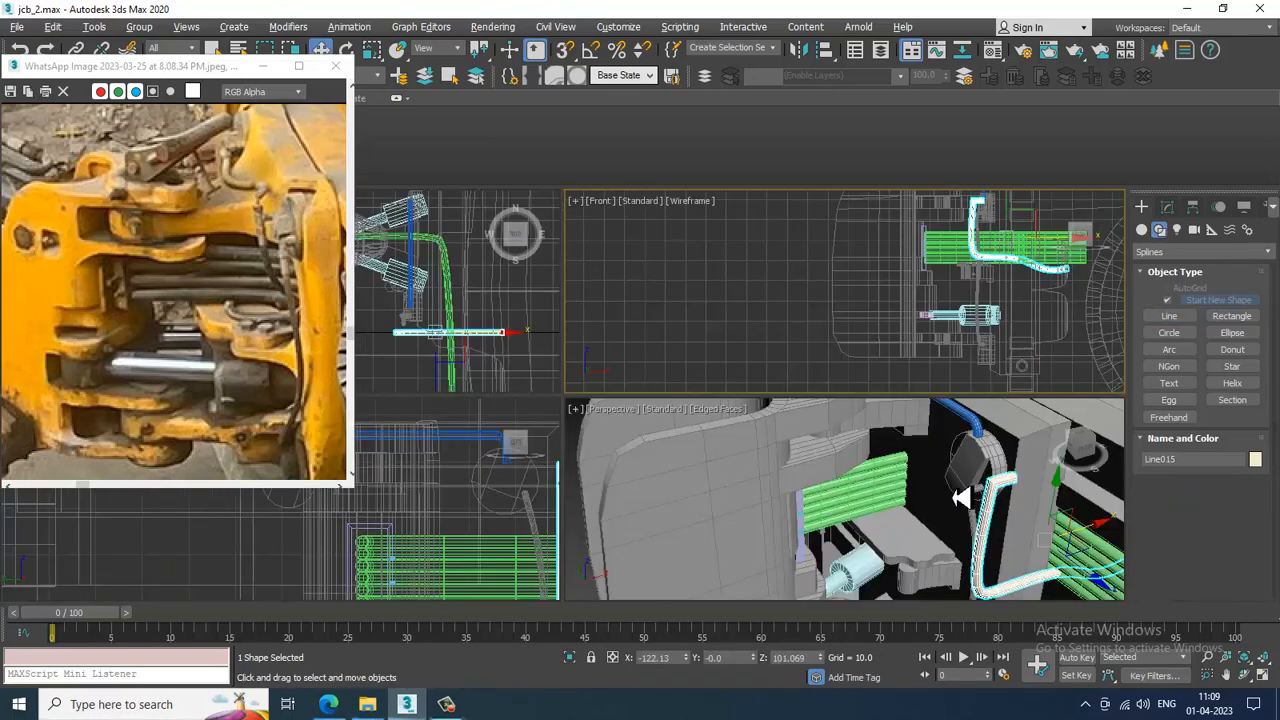
pyautogui.middleClick(950, 497)
pyautogui.hotkey('alt', 'w')
pyautogui.keyDown('alt'); pyautogui.moveTo(889, 461); pyautogui.dragTo(930, 443, button='middle'); pyautogui.keyUp('alt')
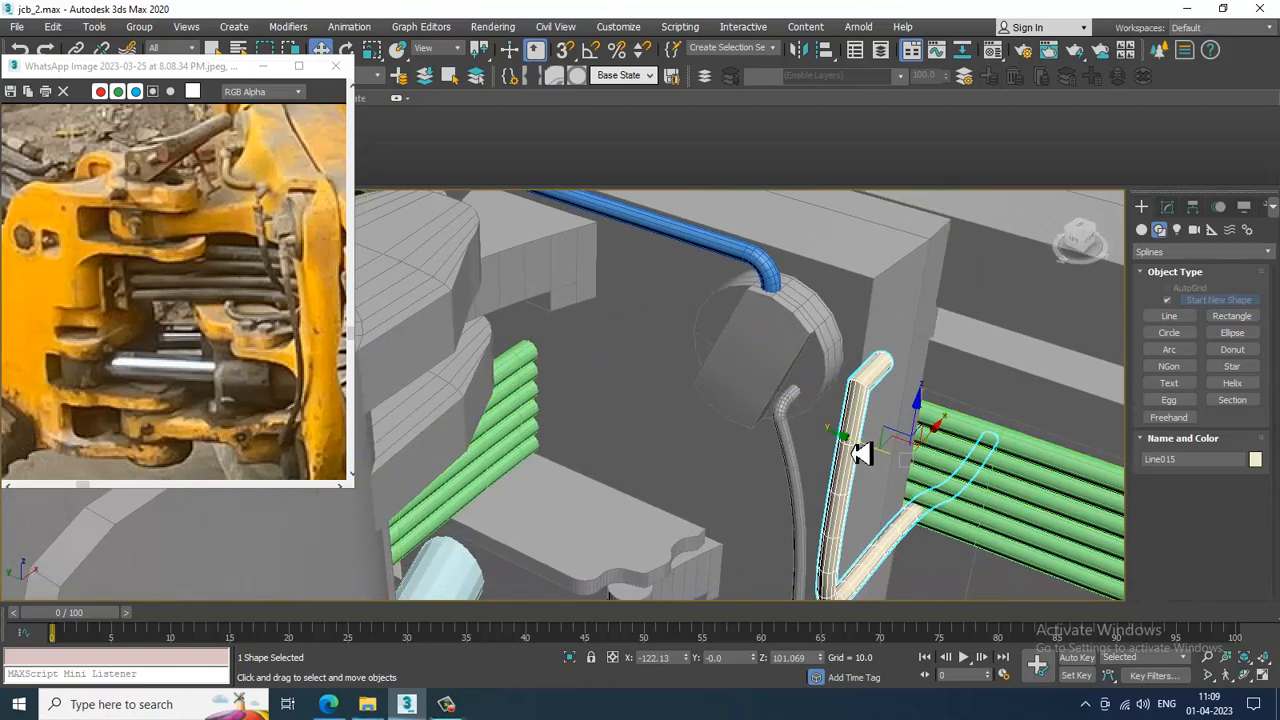
pyautogui.moveTo(857, 449); pyautogui.dragTo(817, 360)
# Move the hose line's lower vertices about -12.95 units along Y so its end runs outside the frame post toward the green hoses
pyautogui.keyDown('alt'); pyautogui.moveTo(809, 374); pyautogui.dragTo(640, 411, button='middle'); pyautogui.keyUp('alt')
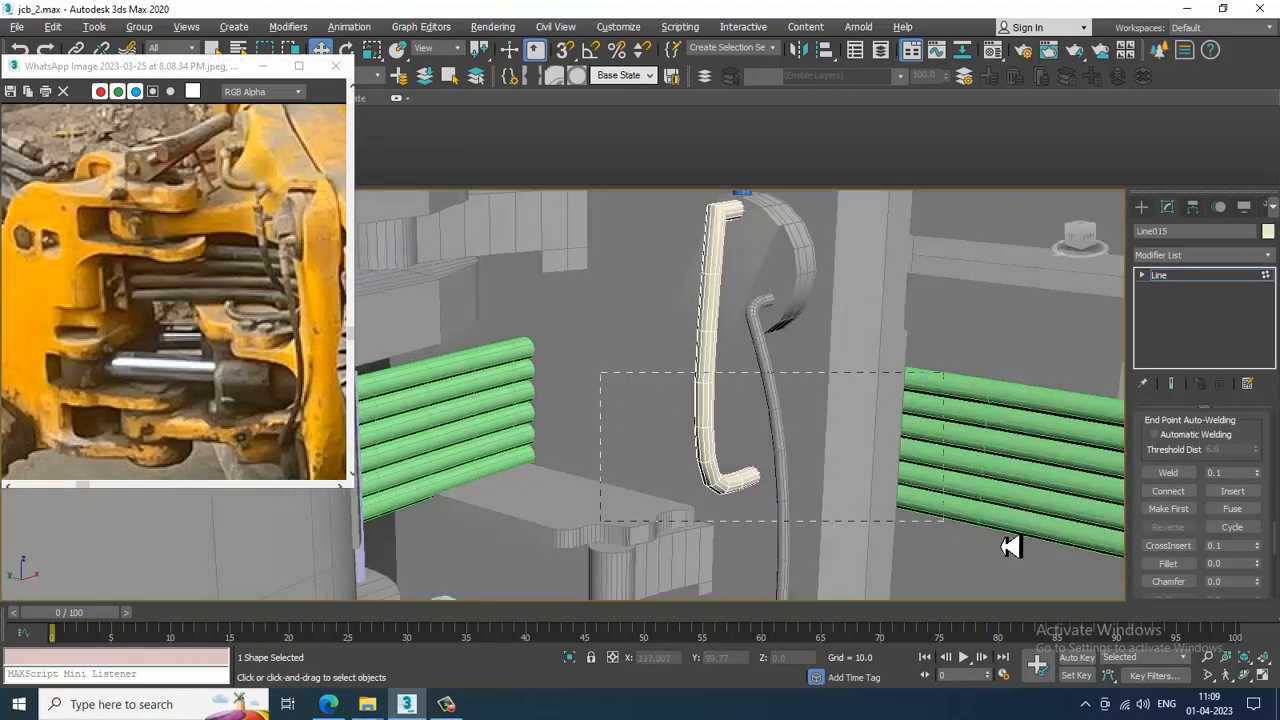
pyautogui.moveTo(1011, 546); pyautogui.dragTo(1128, 588)
pyautogui.keyDown('alt'); pyautogui.moveTo(797, 434); pyautogui.dragTo(824, 438, button='middle'); pyautogui.keyUp('alt')
pyautogui.click(840, 470)
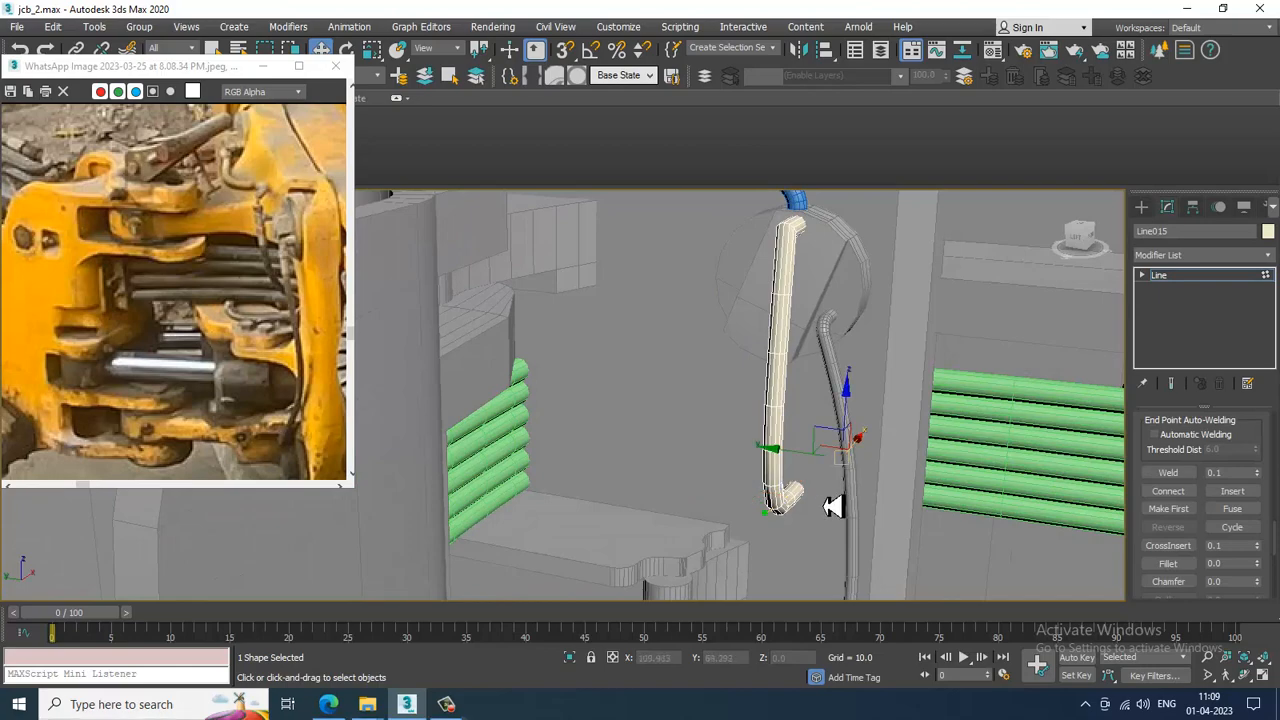
pyautogui.moveTo(793, 462); pyautogui.dragTo(929, 466)
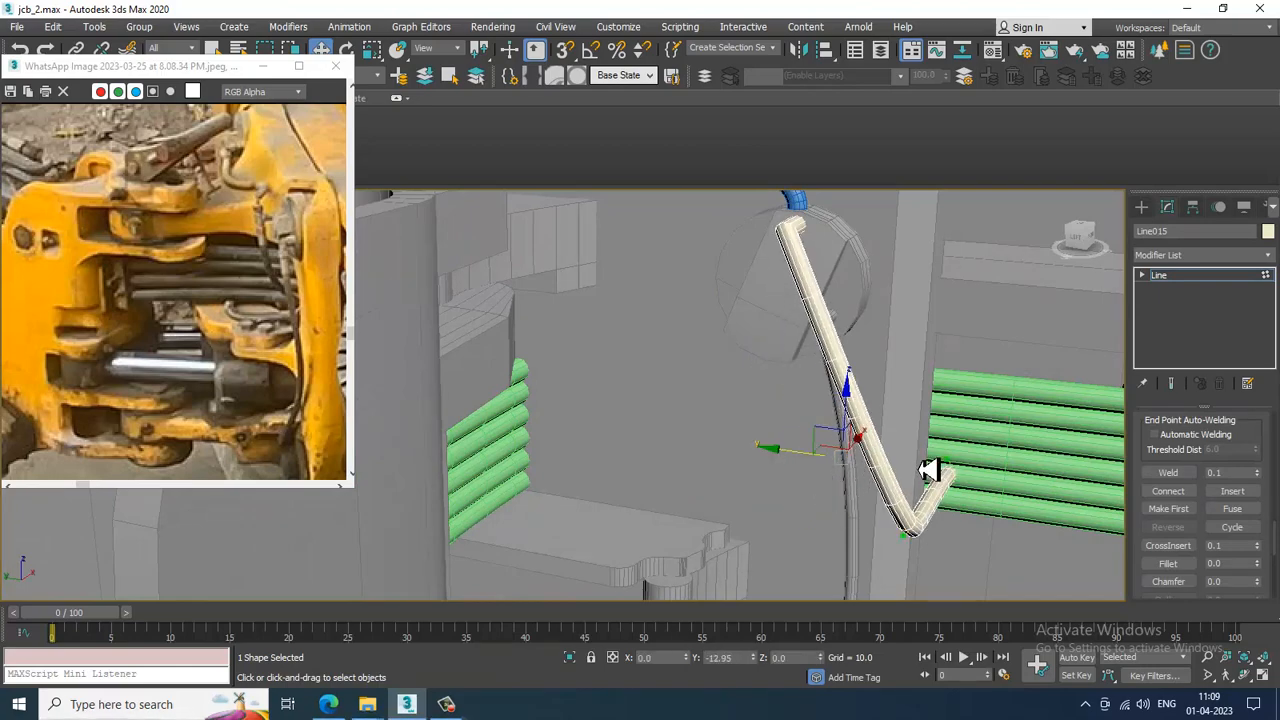
# Round the hose's upper corner beside the round fitting with a vertex Fillet
pyautogui.keyDown('alt'); pyautogui.moveTo(929, 466); pyautogui.dragTo(920, 400, button='middle'); pyautogui.keyUp('alt')
pyautogui.scroll(2, 915, 398)
pyautogui.moveTo(829, 306); pyautogui.dragTo(866, 364, button='middle')
pyautogui.scroll(1, 858, 354)
pyautogui.scroll(2, 866, 364)
pyautogui.click(1168, 563)
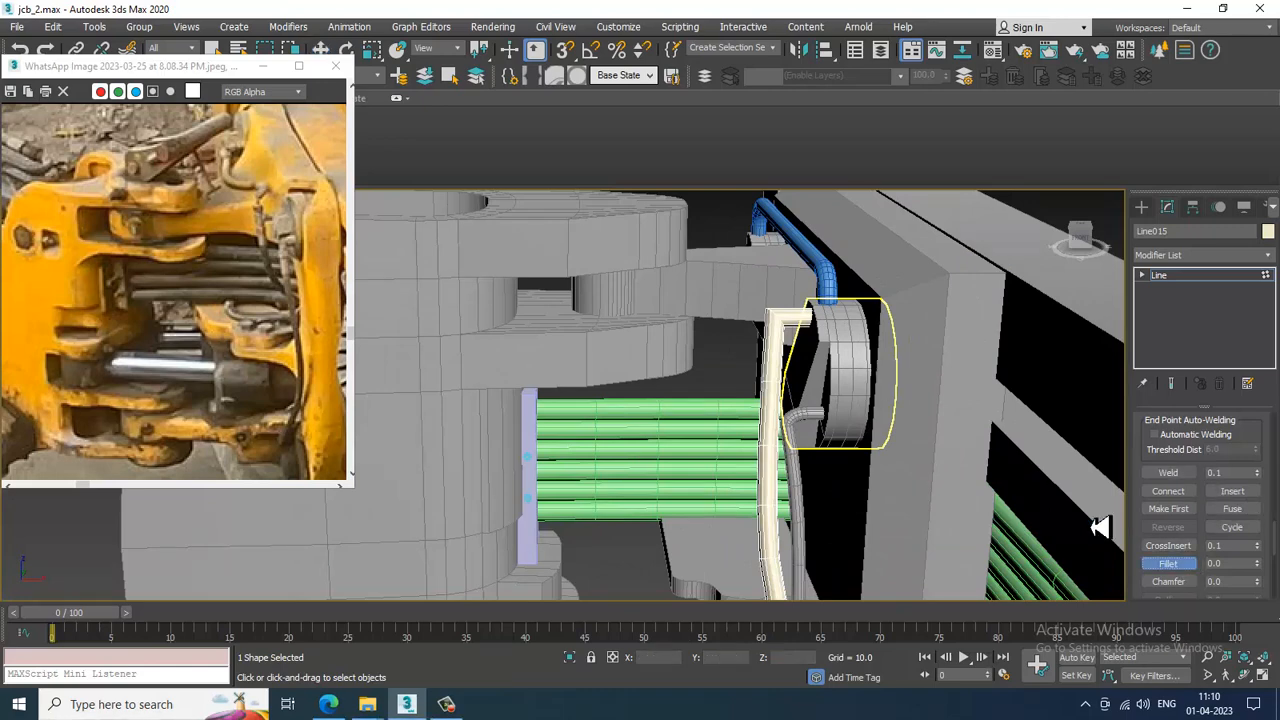
pyautogui.scroll(2, 783, 318)
pyautogui.moveTo(775, 311); pyautogui.dragTo(778, 311)
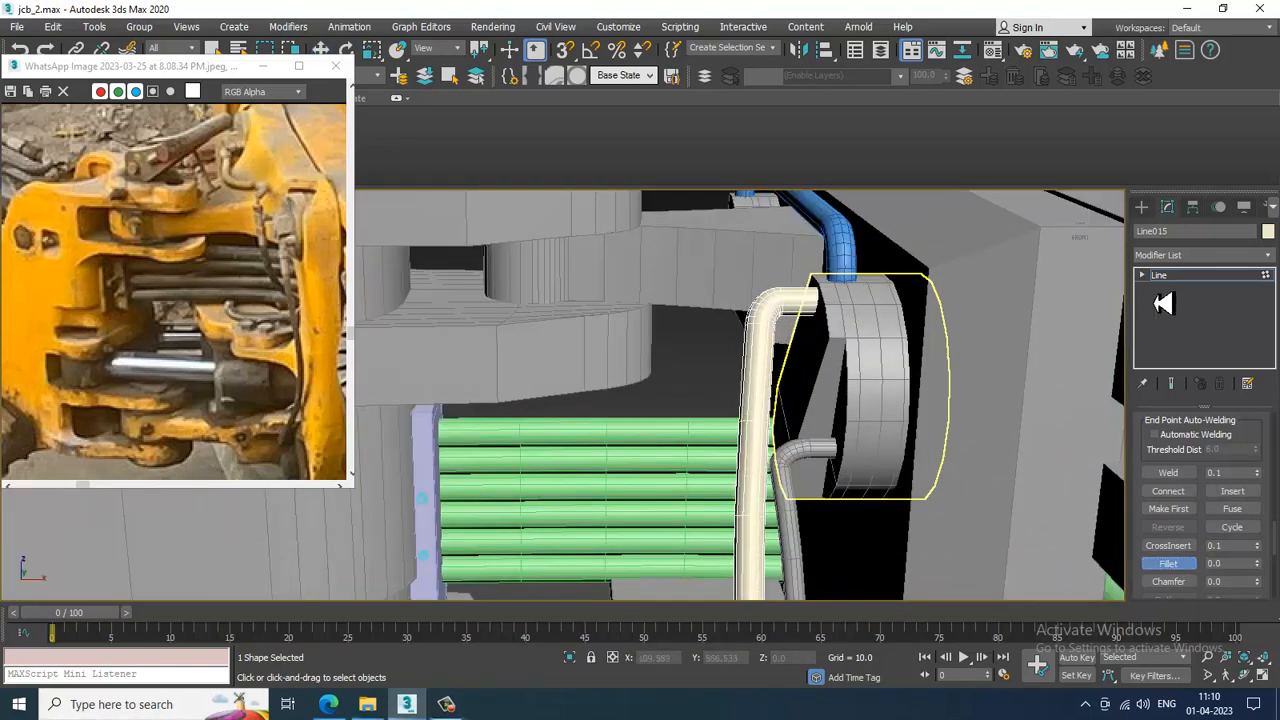
# Return to the hose's top level and set its radial thickness to 1.27
pyautogui.click(1207, 279)
pyautogui.moveTo(890, 400); pyautogui.dragTo(872, 272, button='middle')
pyautogui.scroll(-4, 872, 272)
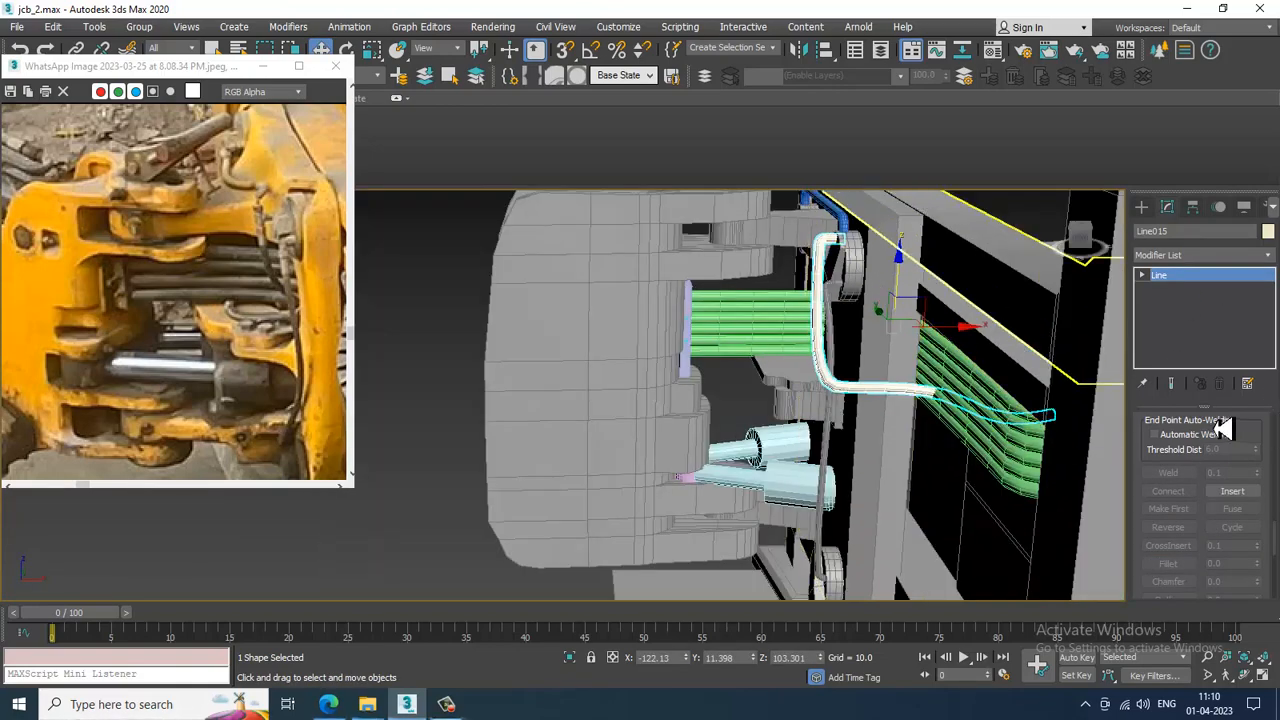
pyautogui.scroll(5, 1214, 428)
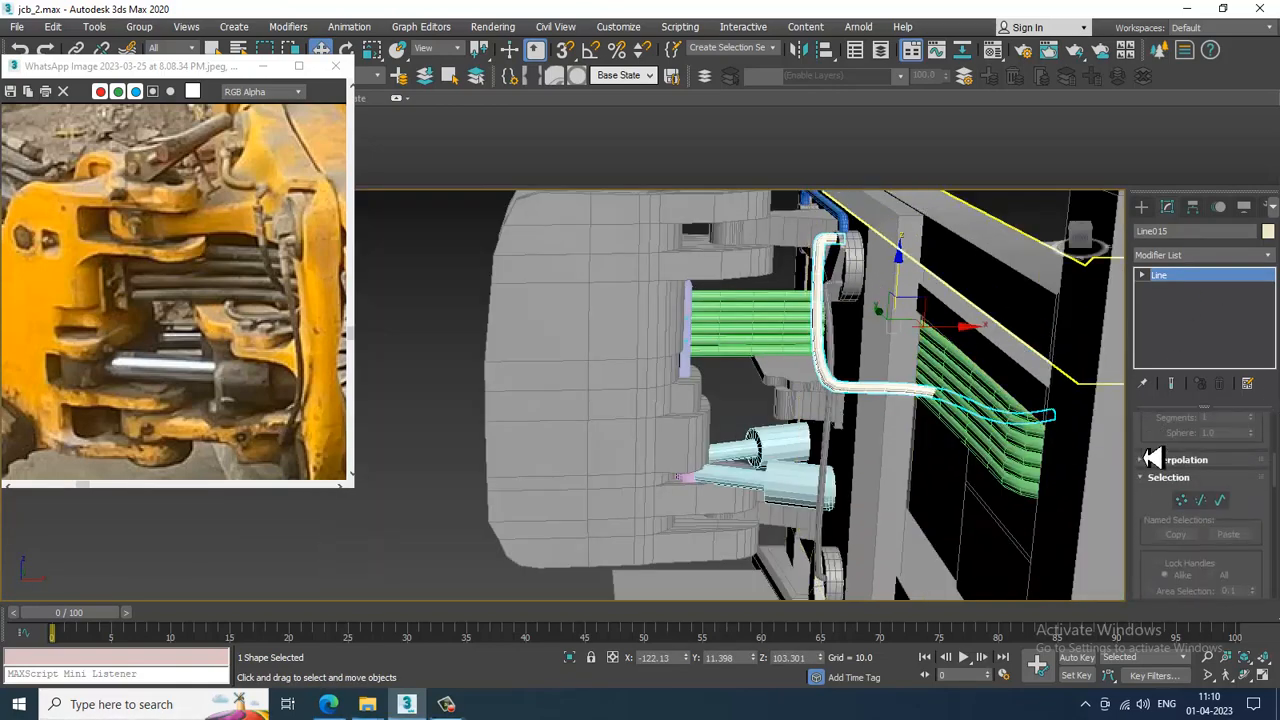
pyautogui.scroll(3, 1153, 458)
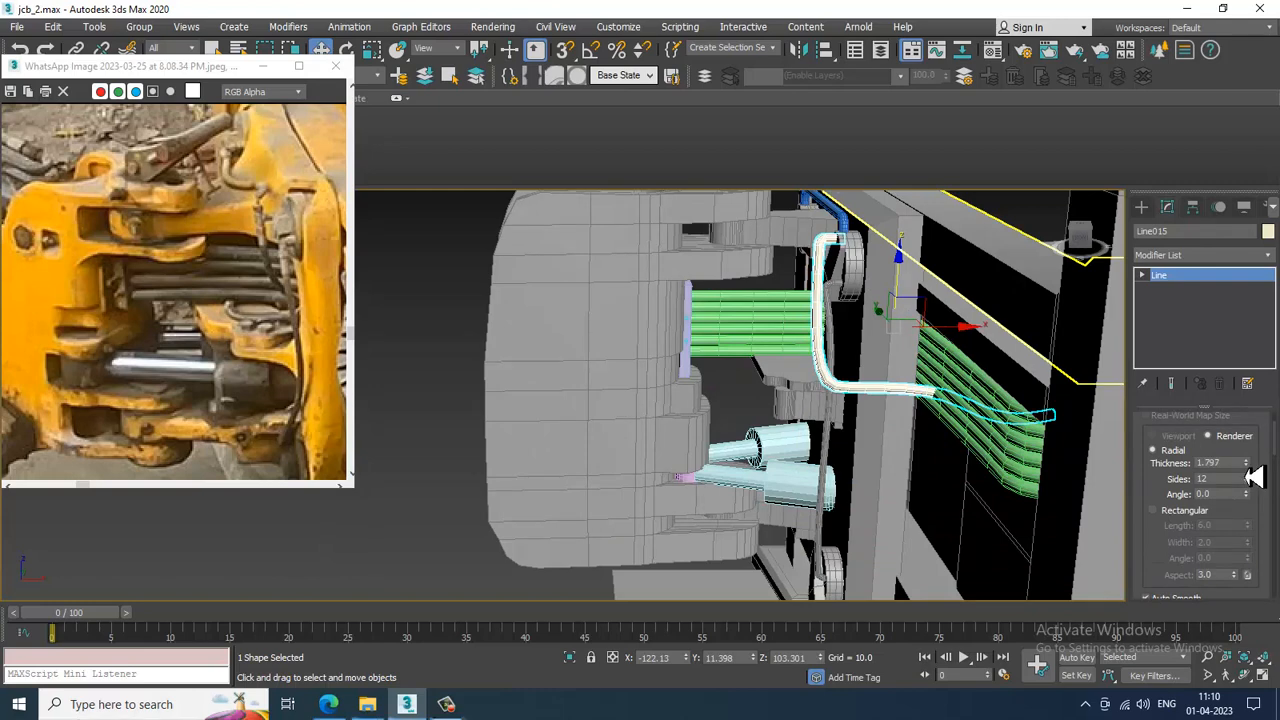
pyautogui.moveTo(1254, 478); pyautogui.dragTo(1276, 505)
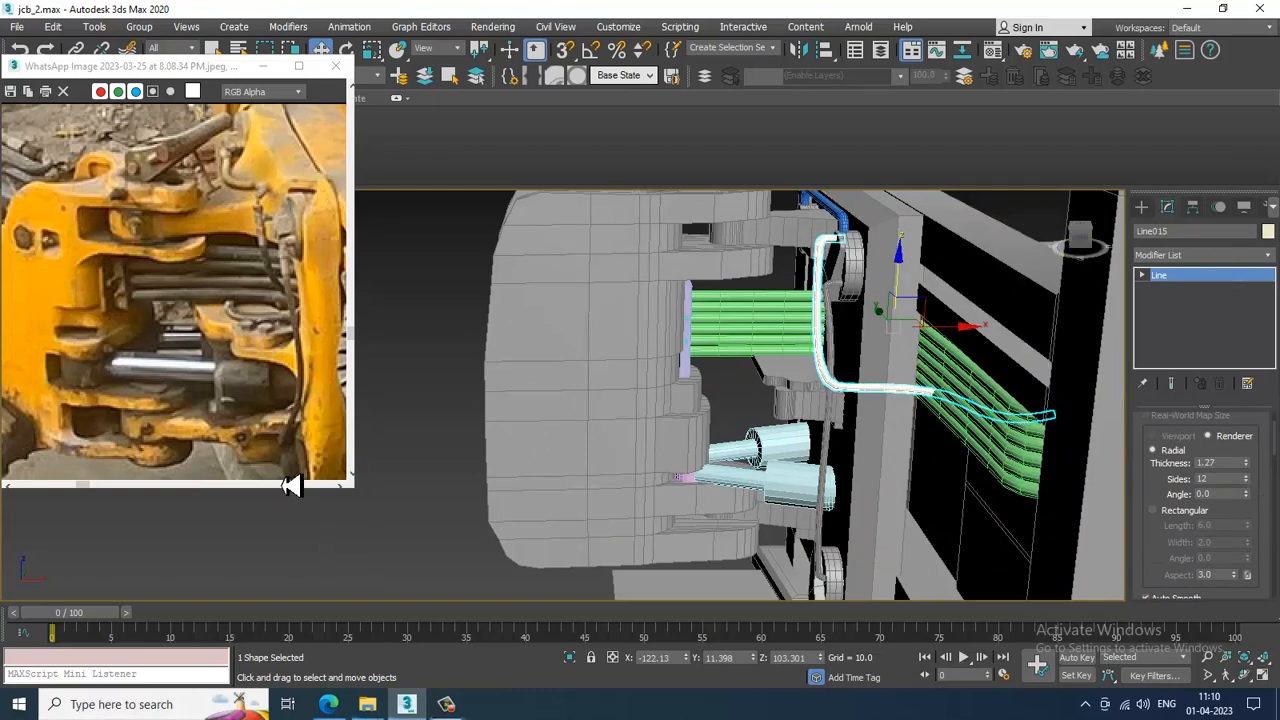
# Draw a curved line without viewport thickness in the Top view, following the green hose bundle around its bend toward the wheel
pyautogui.moveTo(276, 350); pyautogui.dragTo(99, 273, button='middle')
pyautogui.keyDown('alt'); pyautogui.moveTo(848, 430); pyautogui.dragTo(873, 342, button='middle'); pyautogui.keyUp('alt')
pyautogui.hotkey('alt', 'w')
pyautogui.rightClick(486, 332)
pyautogui.hotkey('alt', 'w')
pyautogui.scroll(-2, 856, 400)
pyautogui.scroll(-2, 860, 343)
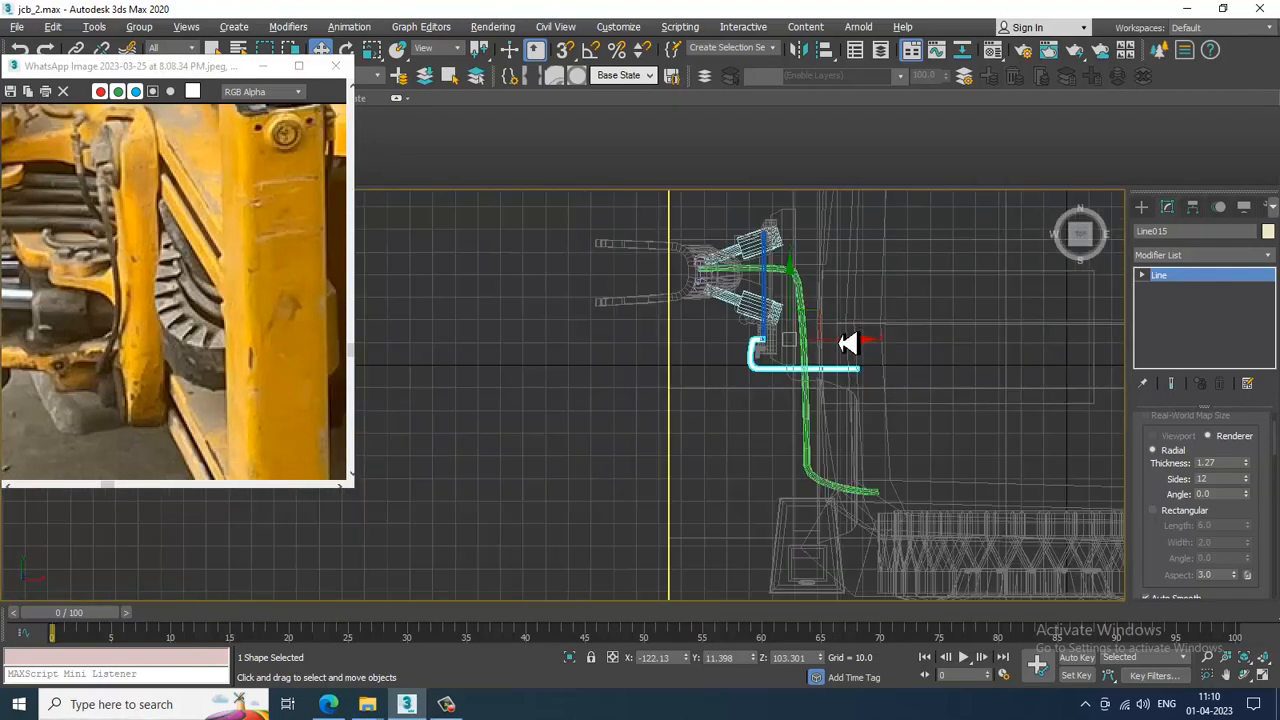
pyautogui.click(1141, 207)
pyautogui.click(1170, 318)
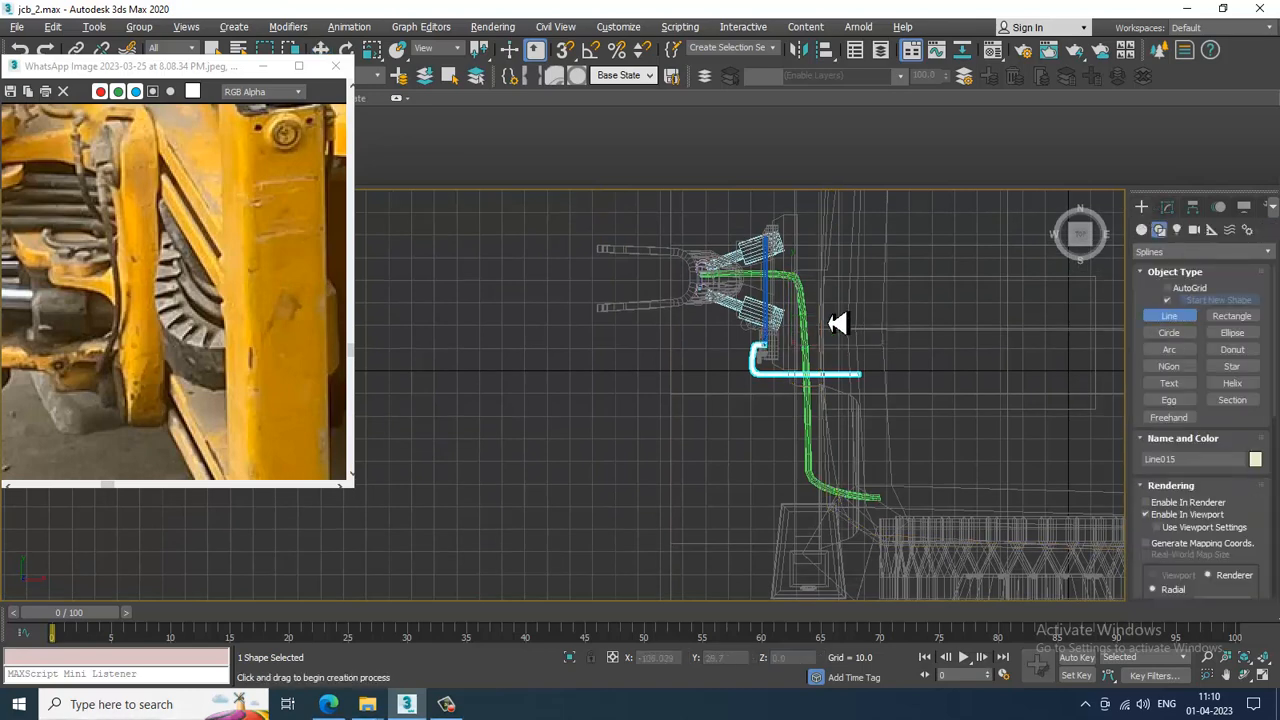
pyautogui.scroll(4, 836, 318)
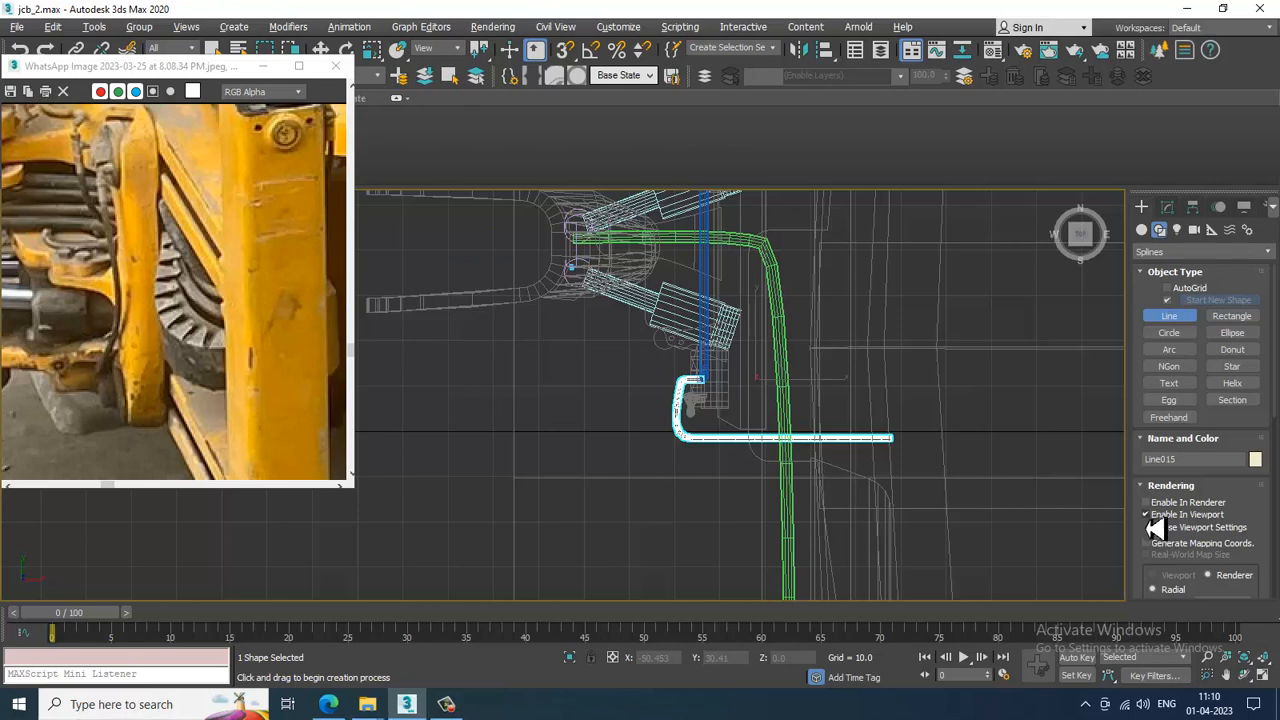
pyautogui.click(760, 248)
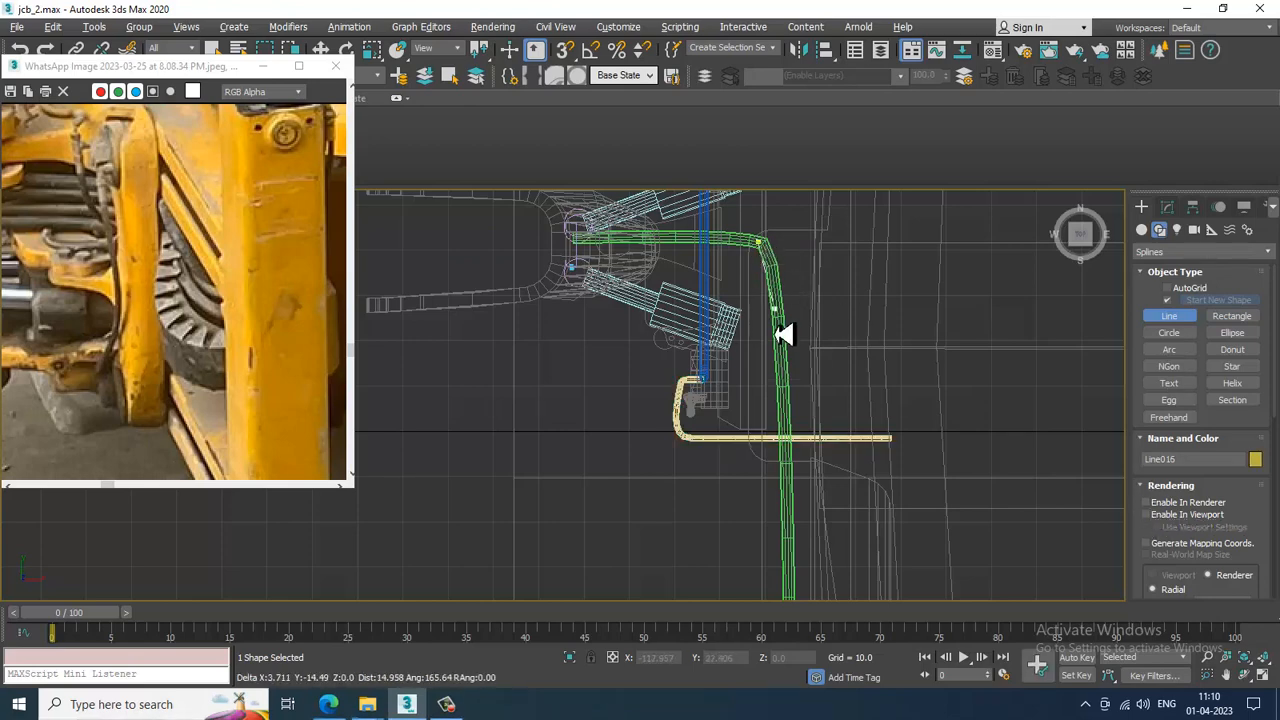
pyautogui.click(767, 370)
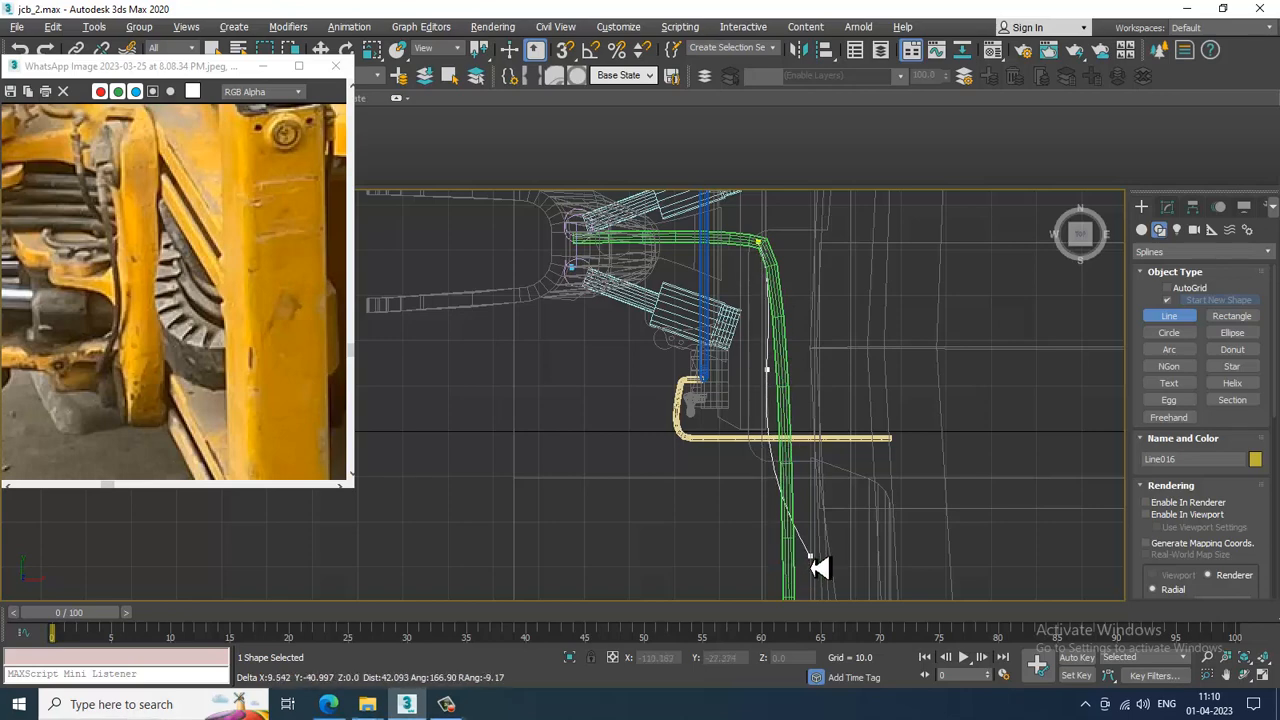
pyautogui.moveTo(814, 566); pyautogui.dragTo(774, 380, button='middle')
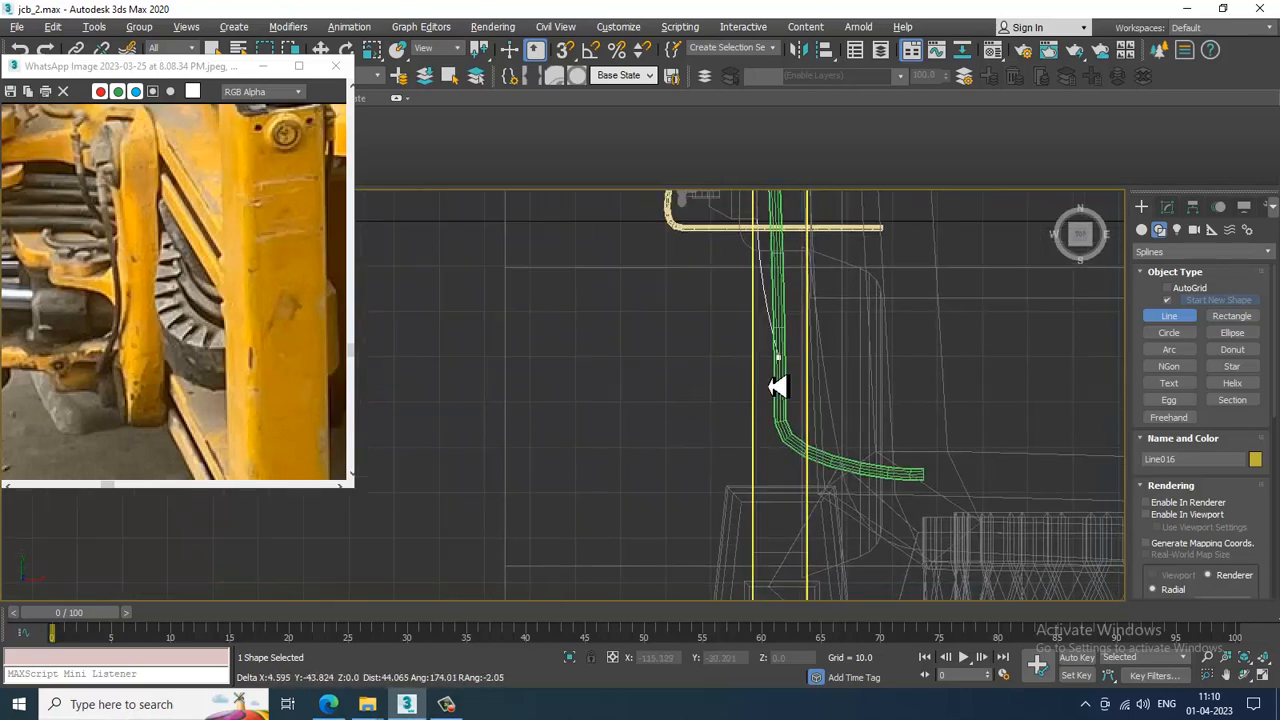
pyautogui.click(771, 467)
pyautogui.click(959, 486)
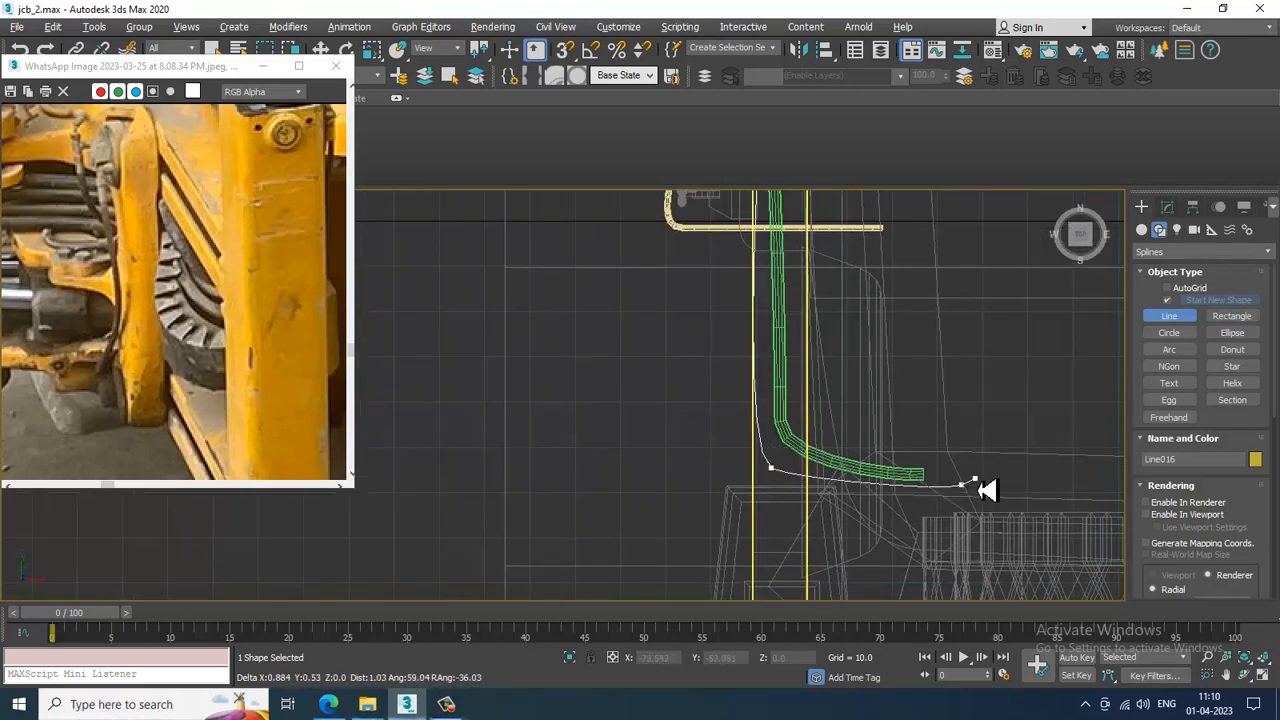
pyautogui.rightClick(975, 479)
pyautogui.rightClick(978, 479)
# Raise the new curved line in the Perspective view to a Z of about 86.1, just below the green hose bundle
pyautogui.hotkey('alt', 'w')
pyautogui.hotkey('alt', 'w')
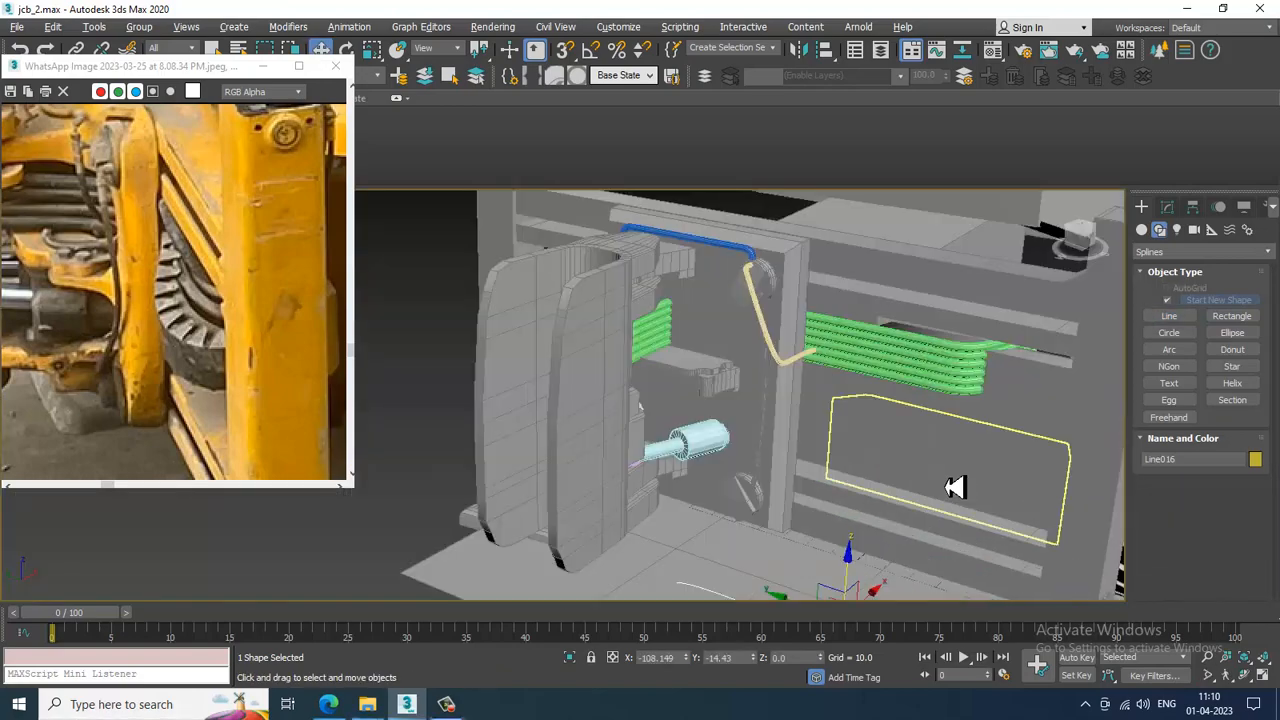
pyautogui.scroll(6, 923, 434)
pyautogui.moveTo(900, 397); pyautogui.dragTo(845, 253)
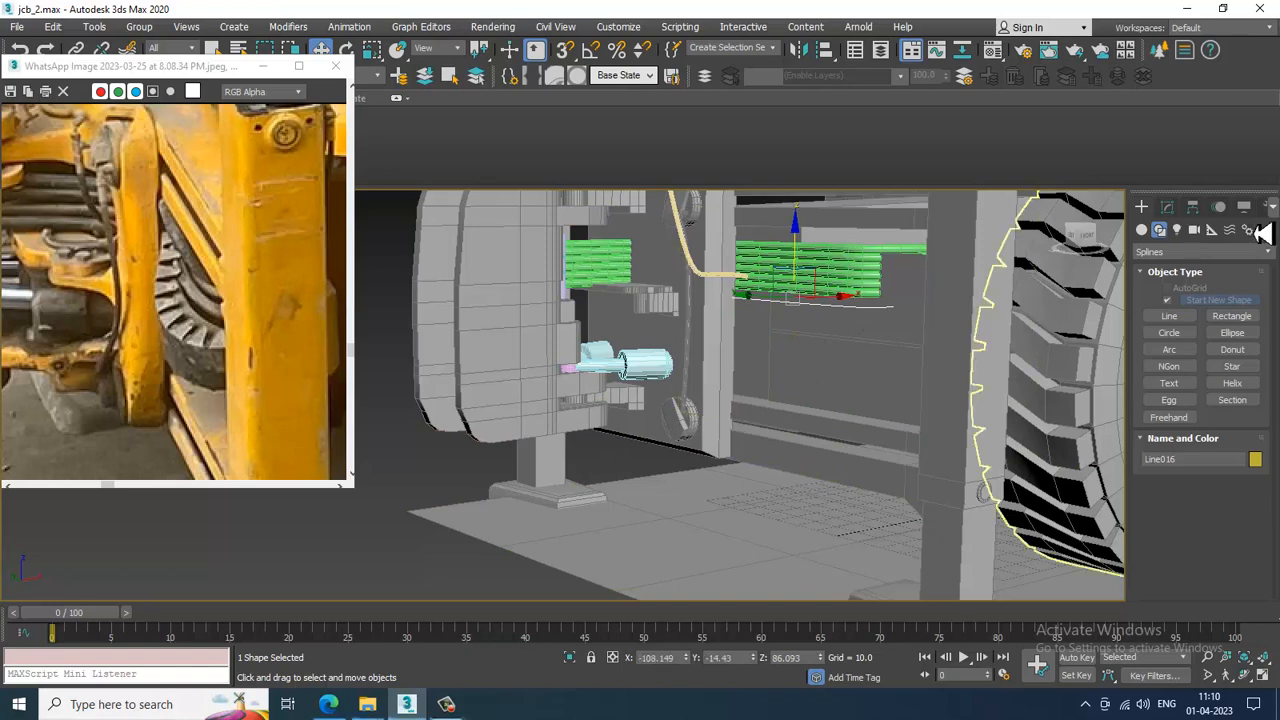
# Show the curved line in the viewport as a rectangular strip with length 13.26 and width 2.1
pyautogui.click(1167, 206)
pyautogui.click(1156, 511)
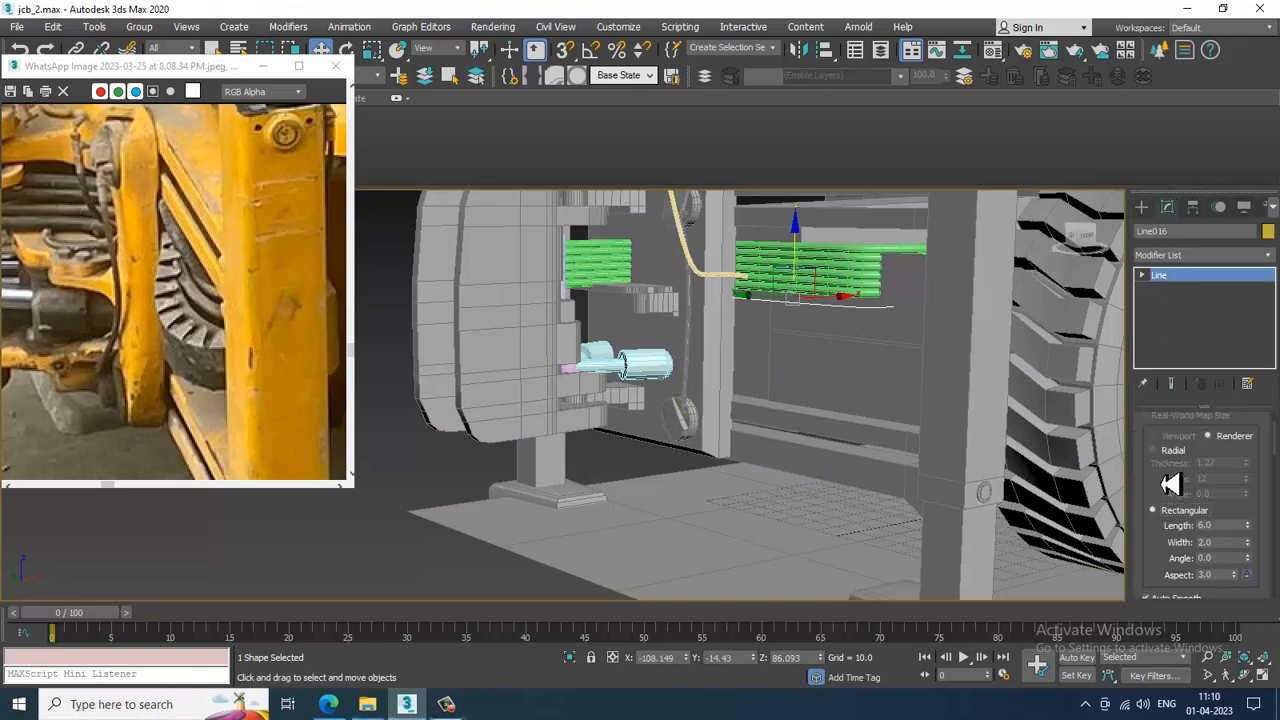
pyautogui.scroll(2, 1172, 490)
pyautogui.click(1160, 450)
pyautogui.keyDown('alt'); pyautogui.moveTo(921, 375); pyautogui.dragTo(950, 385, button='middle'); pyautogui.keyUp('alt')
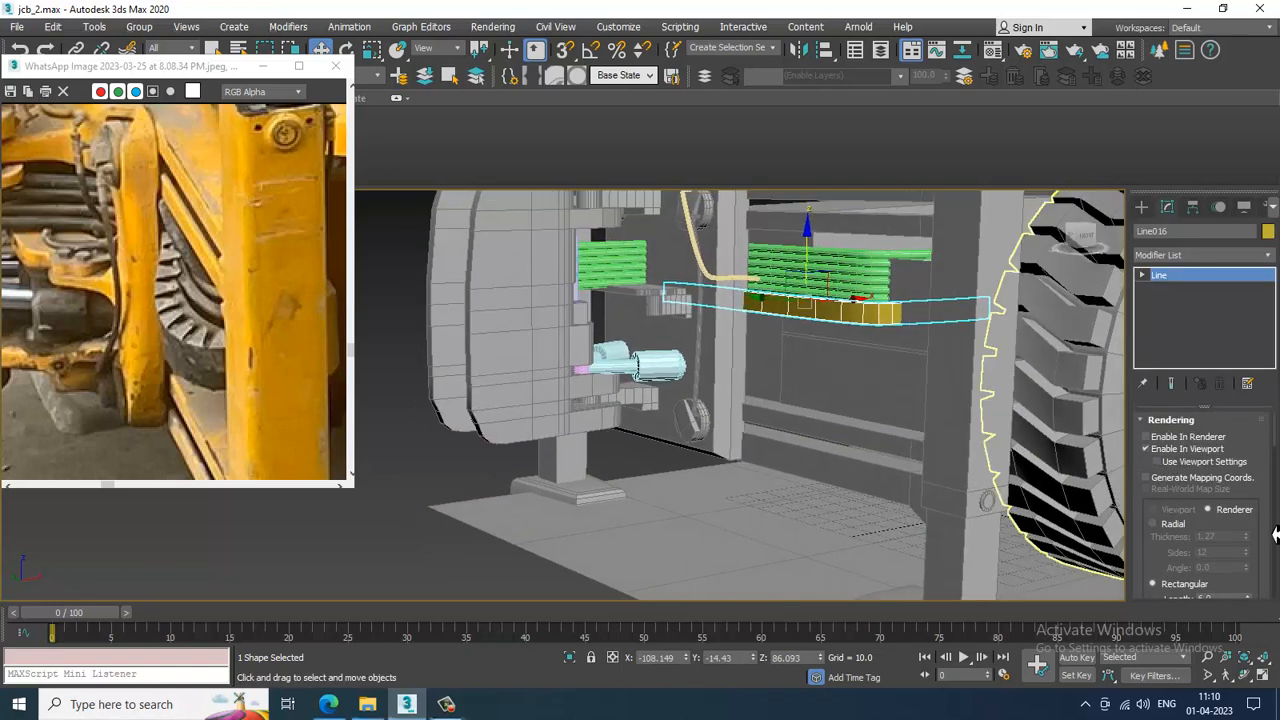
pyautogui.scroll(-3, 1195, 570)
pyautogui.moveTo(1251, 496); pyautogui.dragTo(1251, 397)
pyautogui.keyDown('alt'); pyautogui.moveTo(900, 315); pyautogui.dragTo(1148, 416, button='middle'); pyautogui.keyUp('alt')
pyautogui.scroll(2, 846, 326)
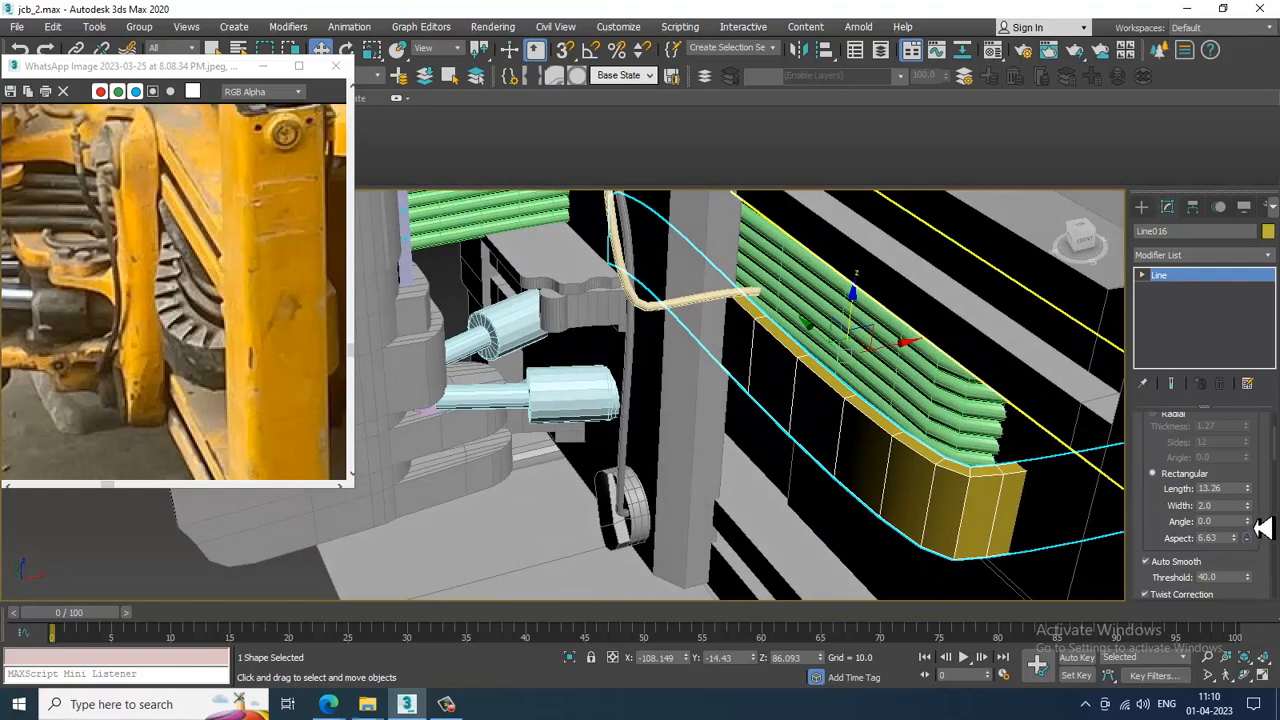
pyautogui.moveTo(1262, 530); pyautogui.dragTo(1266, 514)
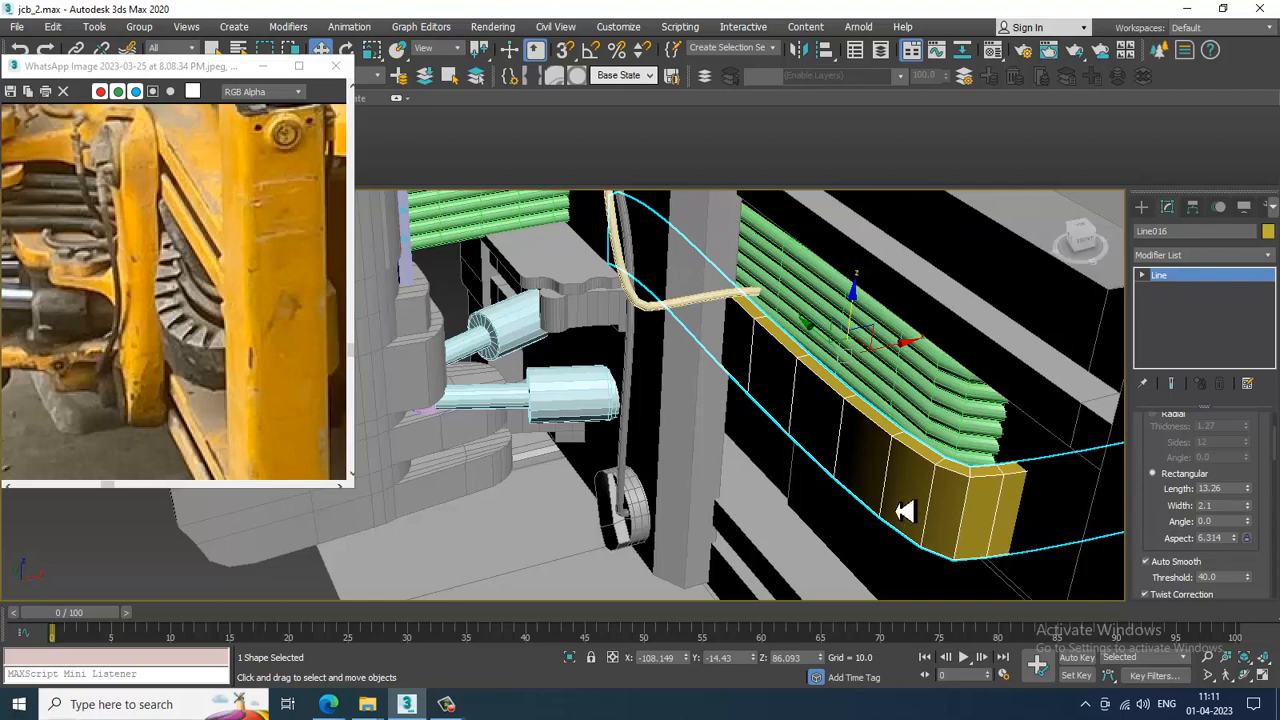
# Isolate the curved rectangular strip and convert it to an Editable Poly
pyautogui.hotkey('alt', 'q')
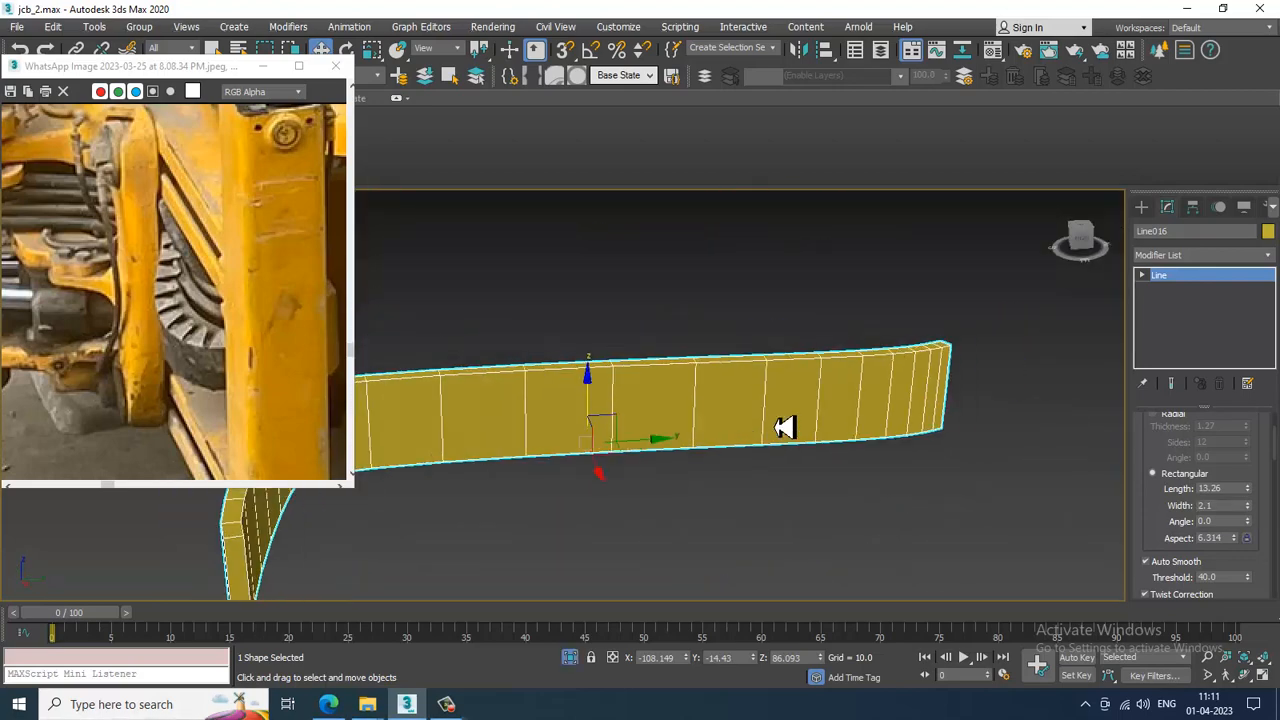
pyautogui.rightClick(776, 388)
pyautogui.moveTo(862, 540)
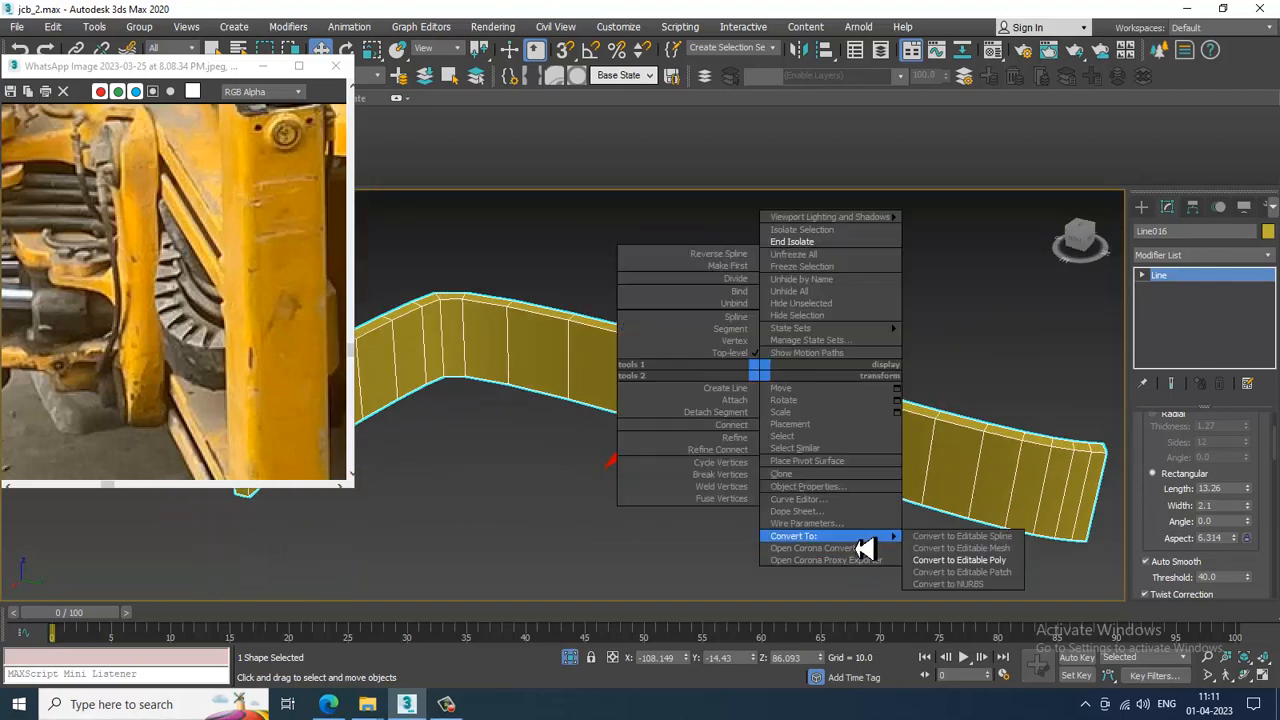
pyautogui.click(994, 562)
pyautogui.press('4')
pyautogui.click(1095, 503)
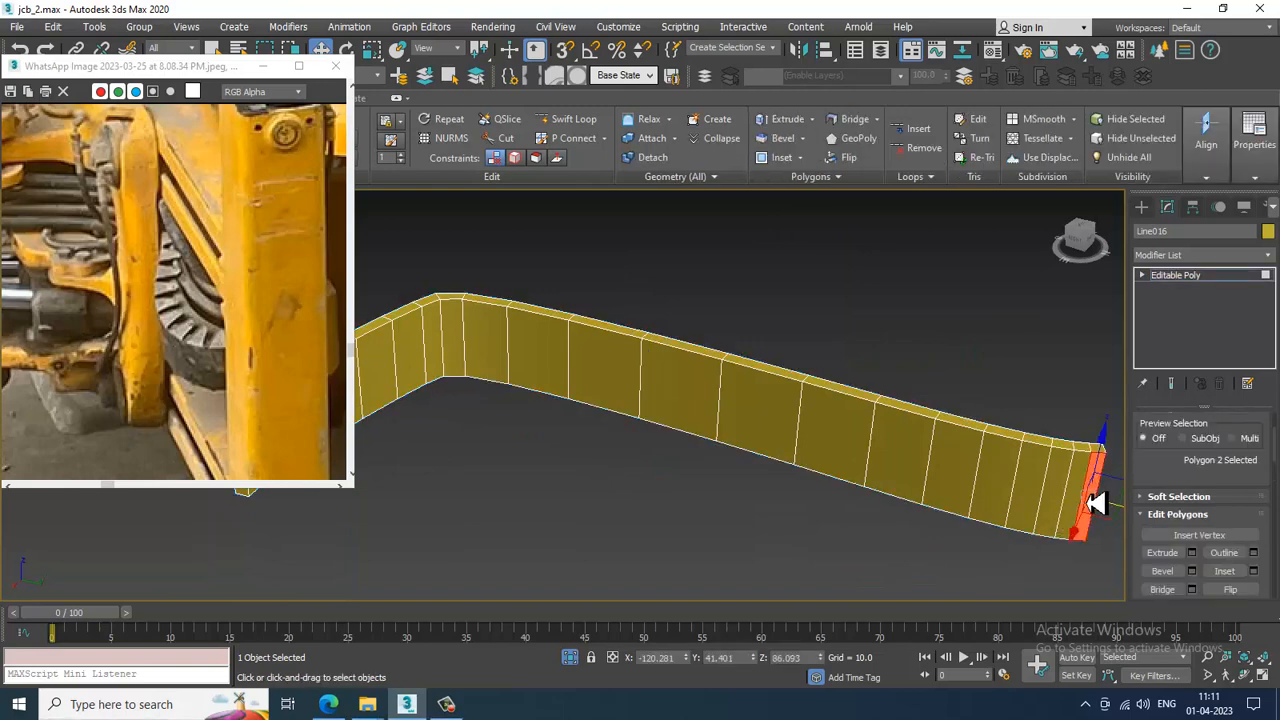
pyautogui.click(603, 395)
pyautogui.keyDown('ctrl'); pyautogui.click(772, 428); pyautogui.keyUp('ctrl')
pyautogui.keyDown('ctrl'); pyautogui.click(905, 463); pyautogui.keyUp('ctrl')
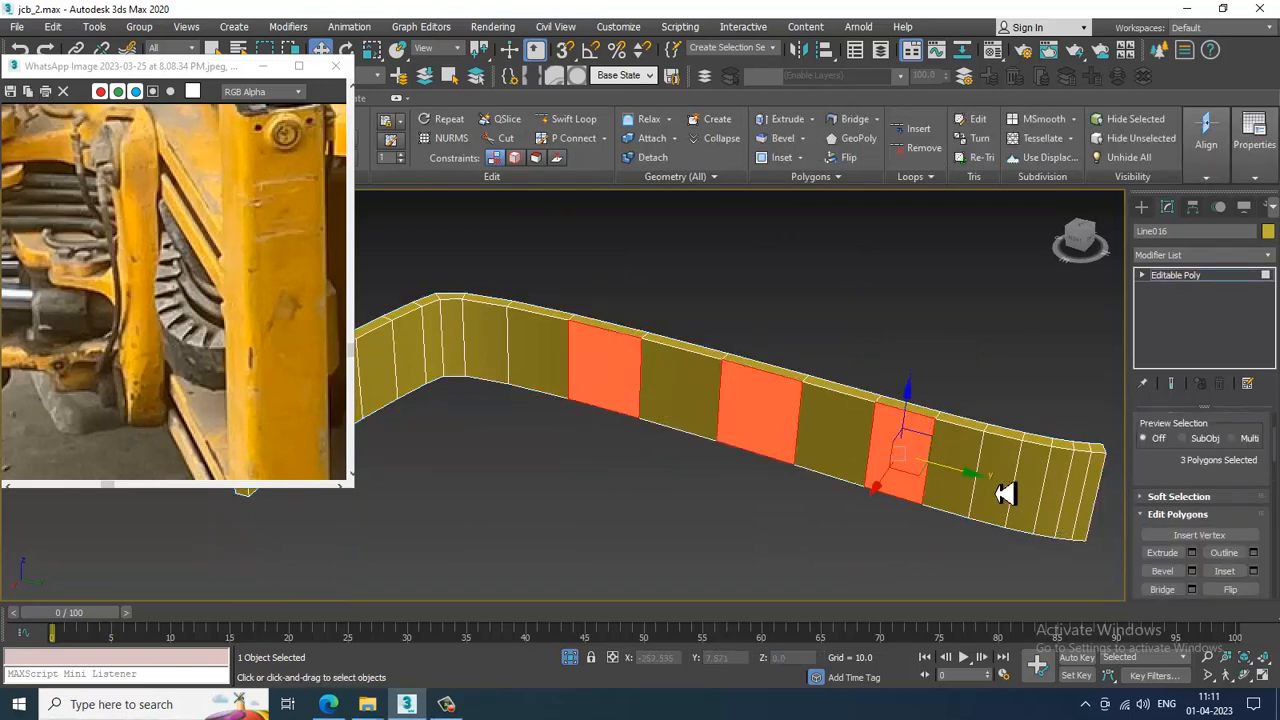
# Remove four of the closely spaced vertical edge loops near the strip's far end, away from the bend, to widen its segments
pyautogui.press('2')
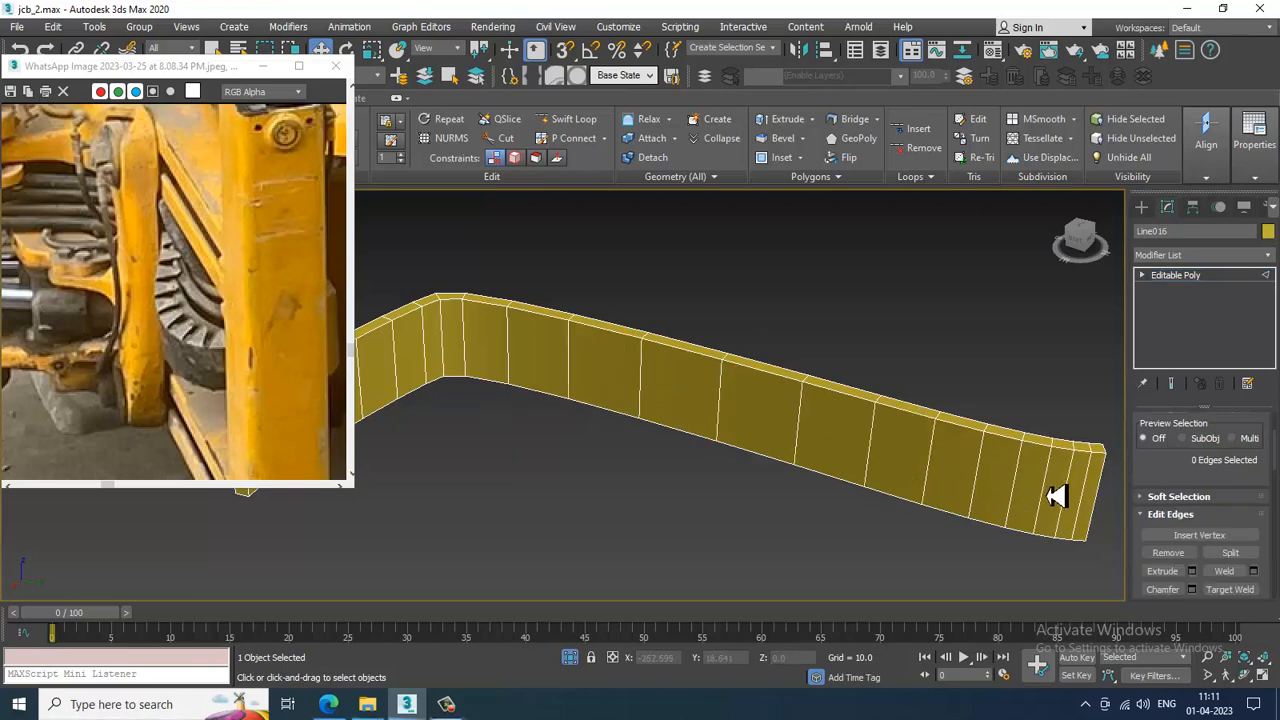
pyautogui.keyDown('ctrl'); pyautogui.doubleClick(1080, 500); pyautogui.keyUp('ctrl')
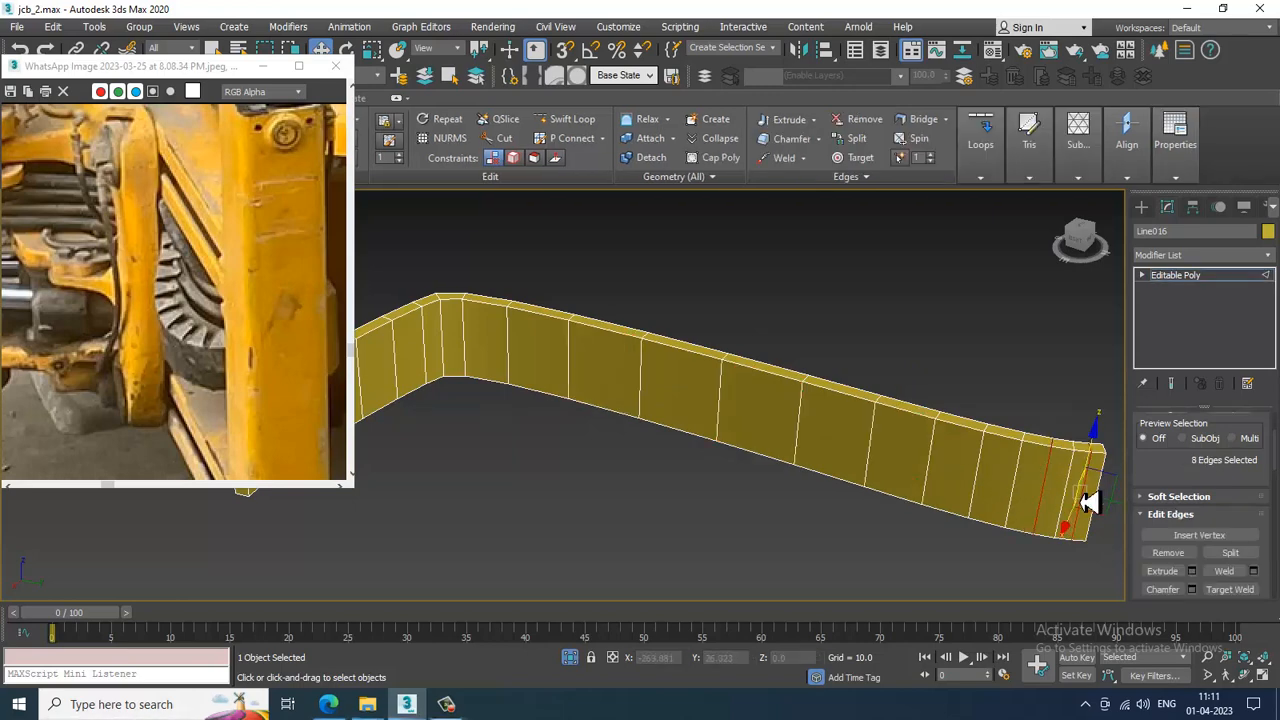
pyautogui.doubleClick(1024, 494)
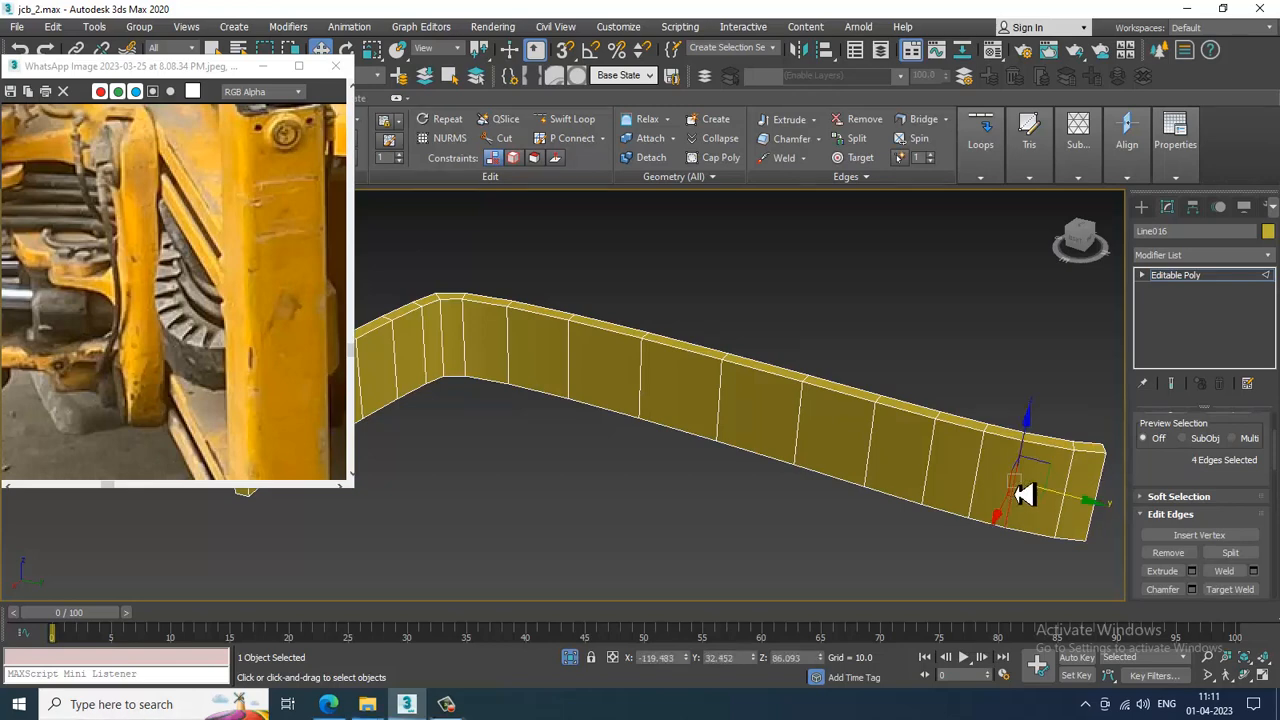
pyautogui.click(1024, 494)
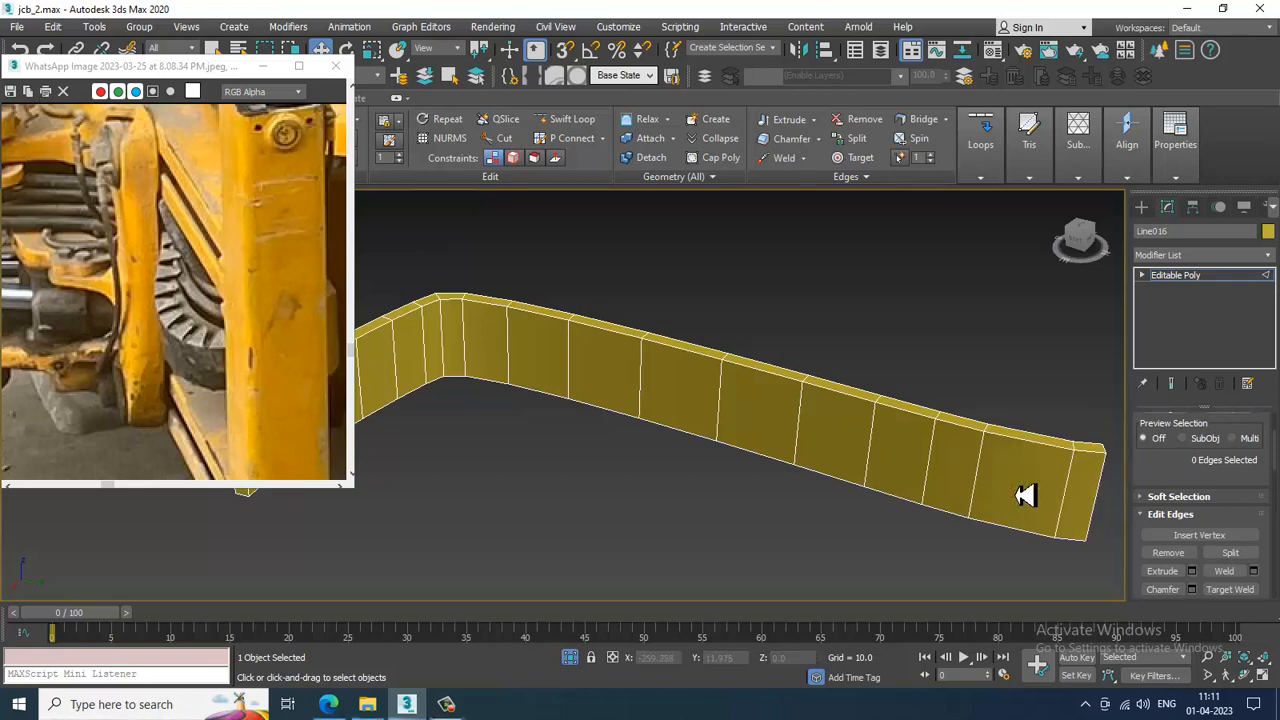
pyautogui.doubleClick(935, 487)
pyautogui.click(935, 487)
# Select five alternate polygons along the strip's inner face, from the far end past the bend, and bevel them outward into raised blocks
pyautogui.press('4')
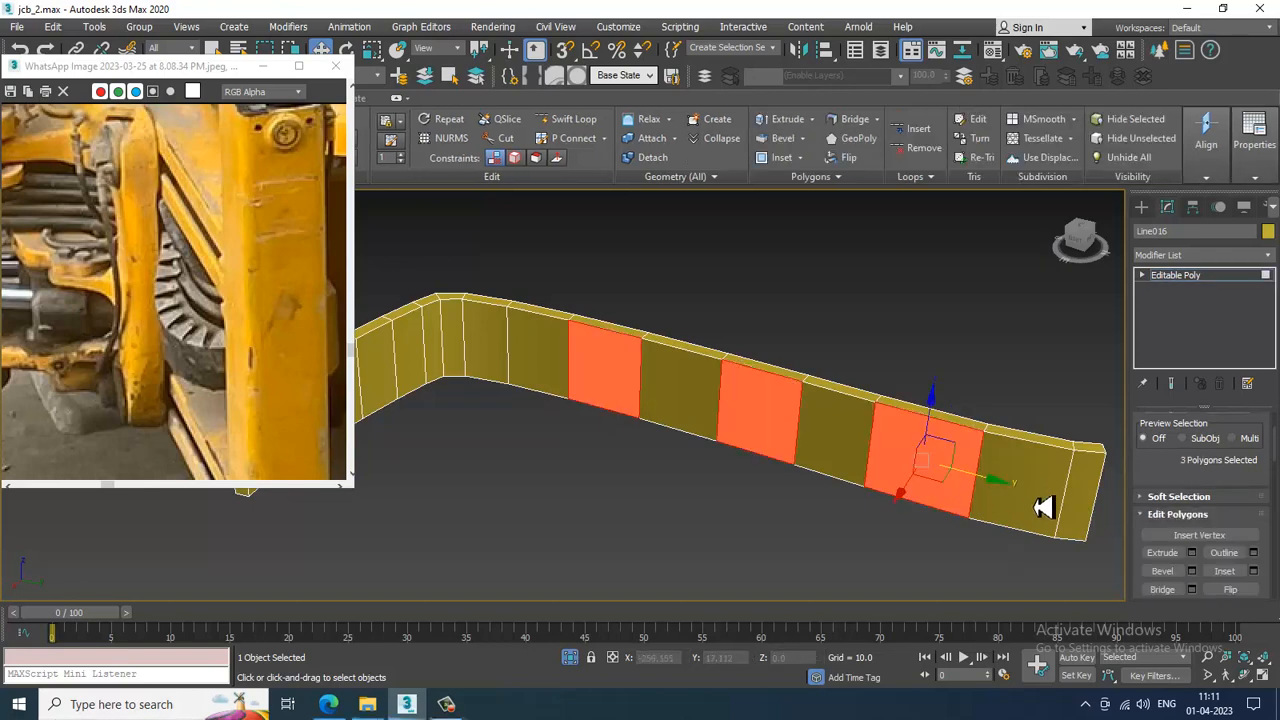
pyautogui.click(1043, 507)
pyautogui.keyDown('ctrl'); pyautogui.click(835, 469); pyautogui.keyUp('ctrl')
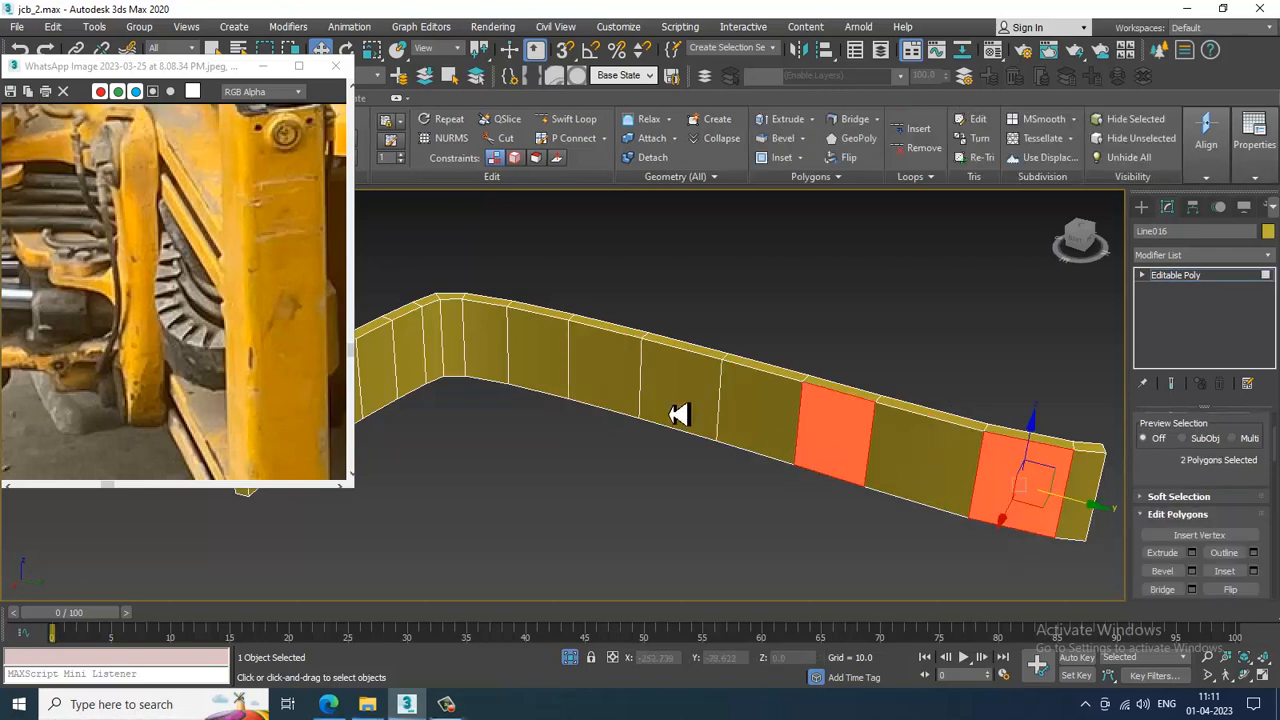
pyautogui.keyDown('ctrl'); pyautogui.click(680, 411); pyautogui.keyUp('ctrl')
pyautogui.keyDown('ctrl'); pyautogui.click(522, 364); pyautogui.keyUp('ctrl')
pyautogui.moveTo(523, 363); pyautogui.dragTo(750, 368, button='middle')
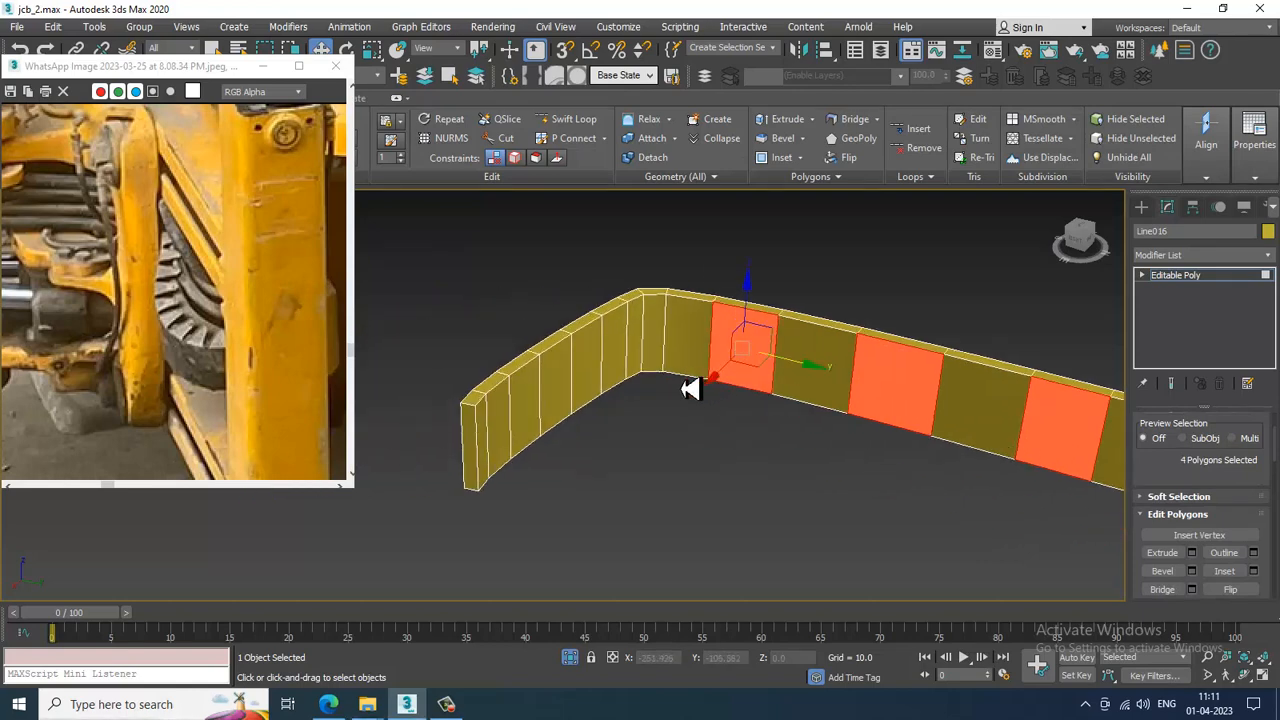
pyautogui.keyDown('ctrl'); pyautogui.click(618, 365); pyautogui.keyUp('ctrl')
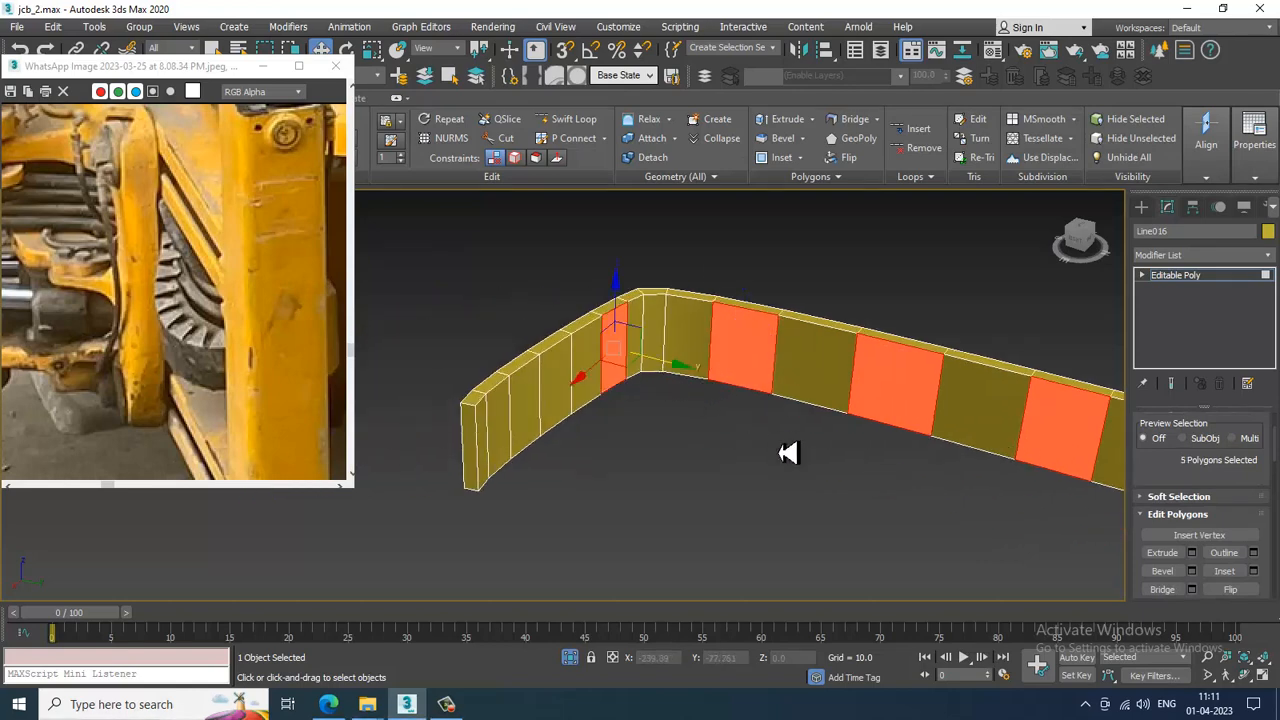
pyautogui.click(1192, 572)
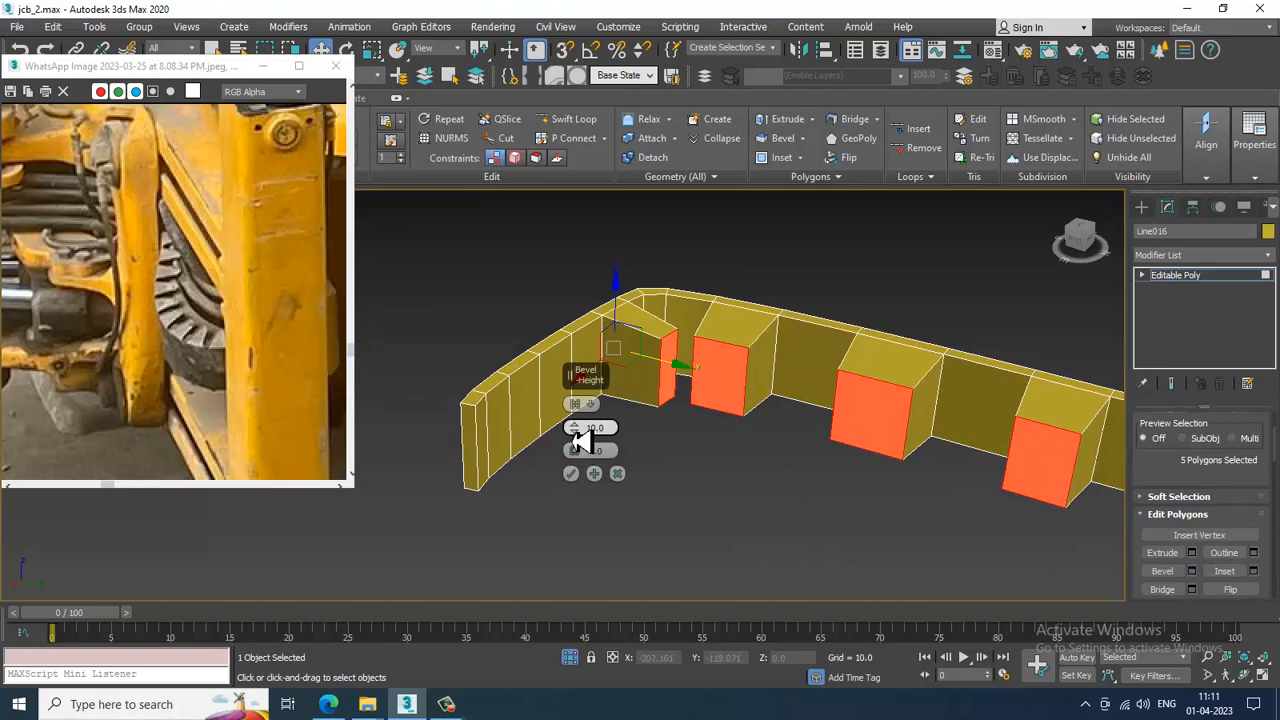
pyautogui.click(571, 473)
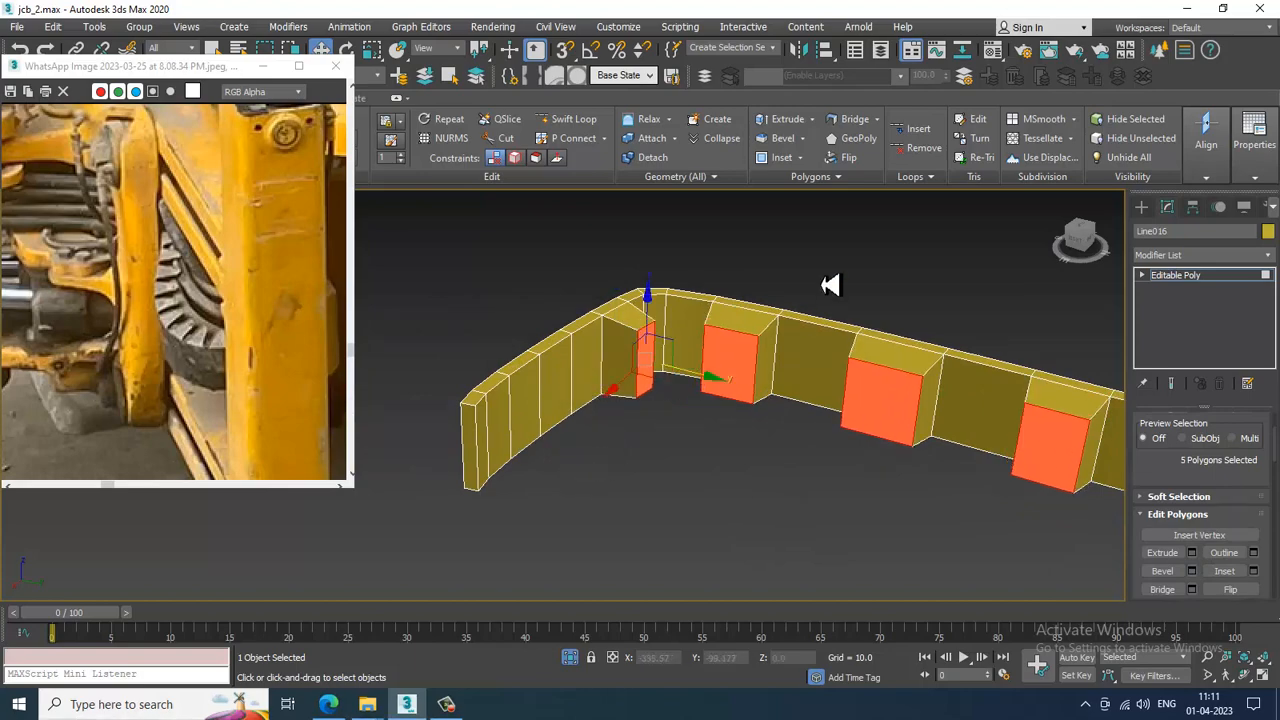
# End the isolation and add two lengthwise edge loops to the strip with Swift Loop, near its upper and lower edges
pyautogui.rightClick(830, 285)
pyautogui.click(850, 170)
pyautogui.keyDown('alt'); pyautogui.moveTo(878, 372); pyautogui.dragTo(945, 378, button='middle'); pyautogui.keyUp('alt')
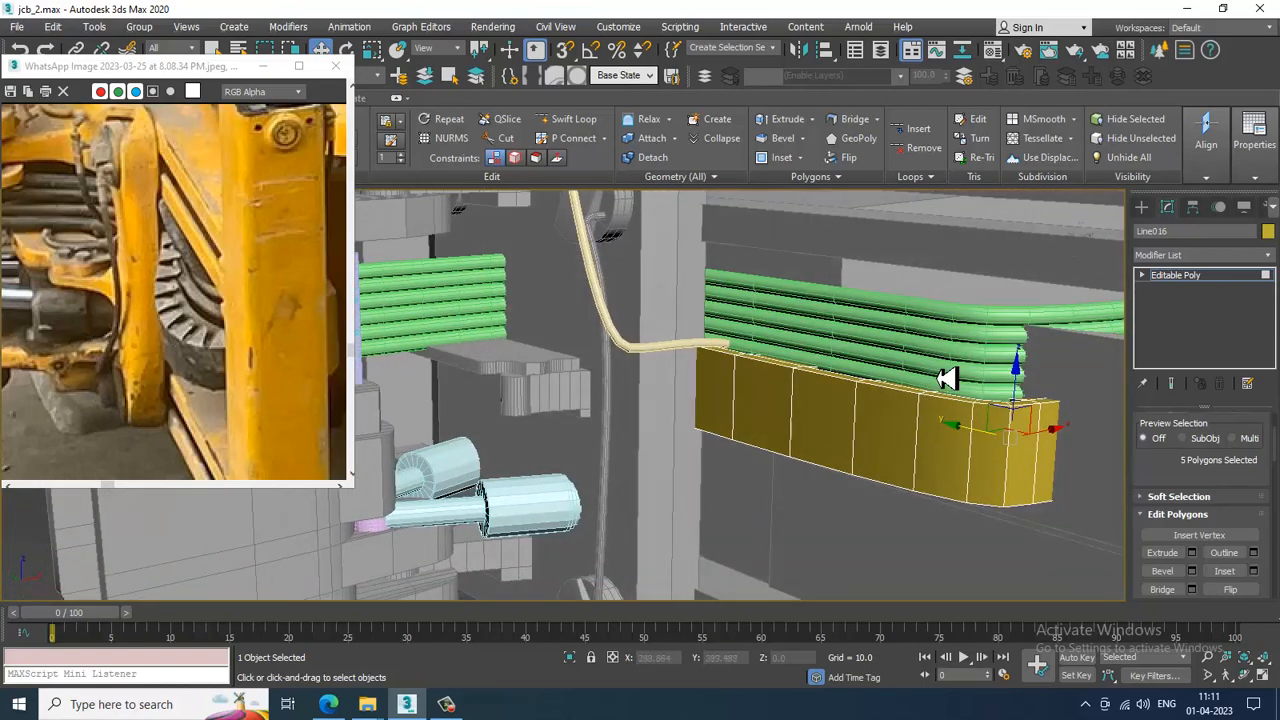
pyautogui.click(566, 119)
pyautogui.click(1008, 440)
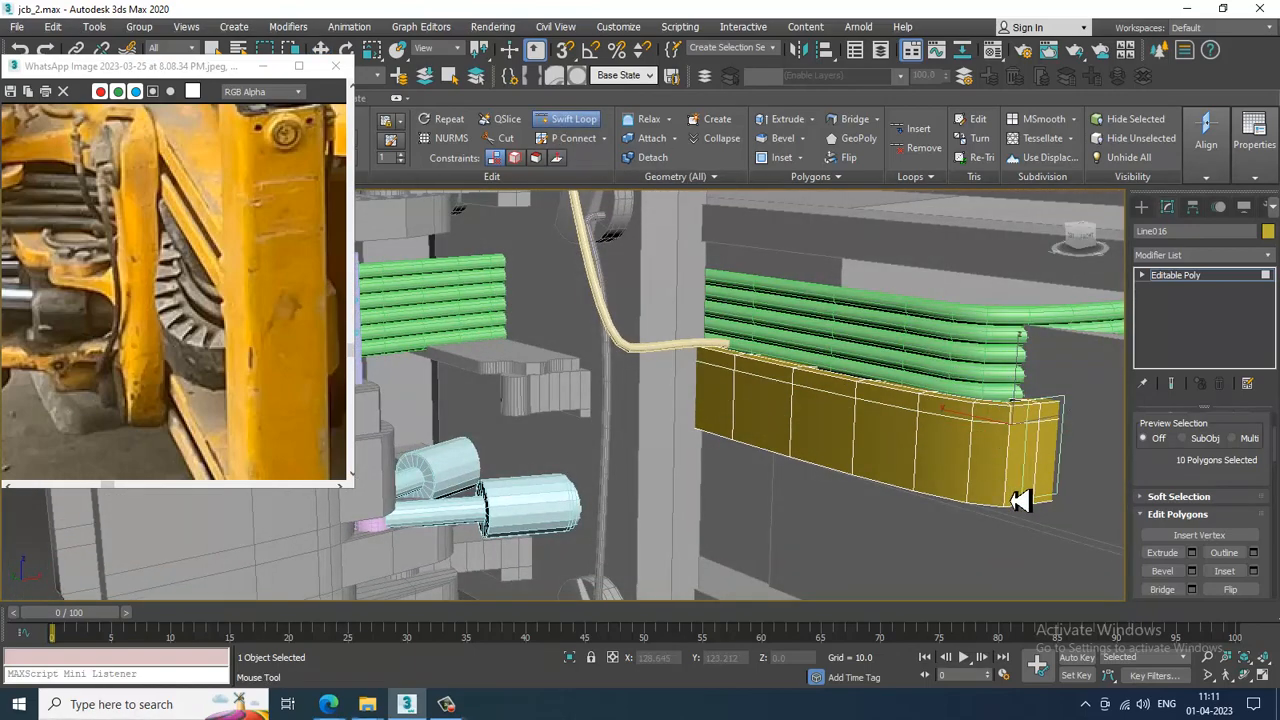
pyautogui.click(1012, 501)
pyautogui.rightClick(998, 446)
pyautogui.keyDown('alt'); pyautogui.moveTo(998, 446); pyautogui.dragTo(931, 457, button='middle'); pyautogui.keyUp('alt')
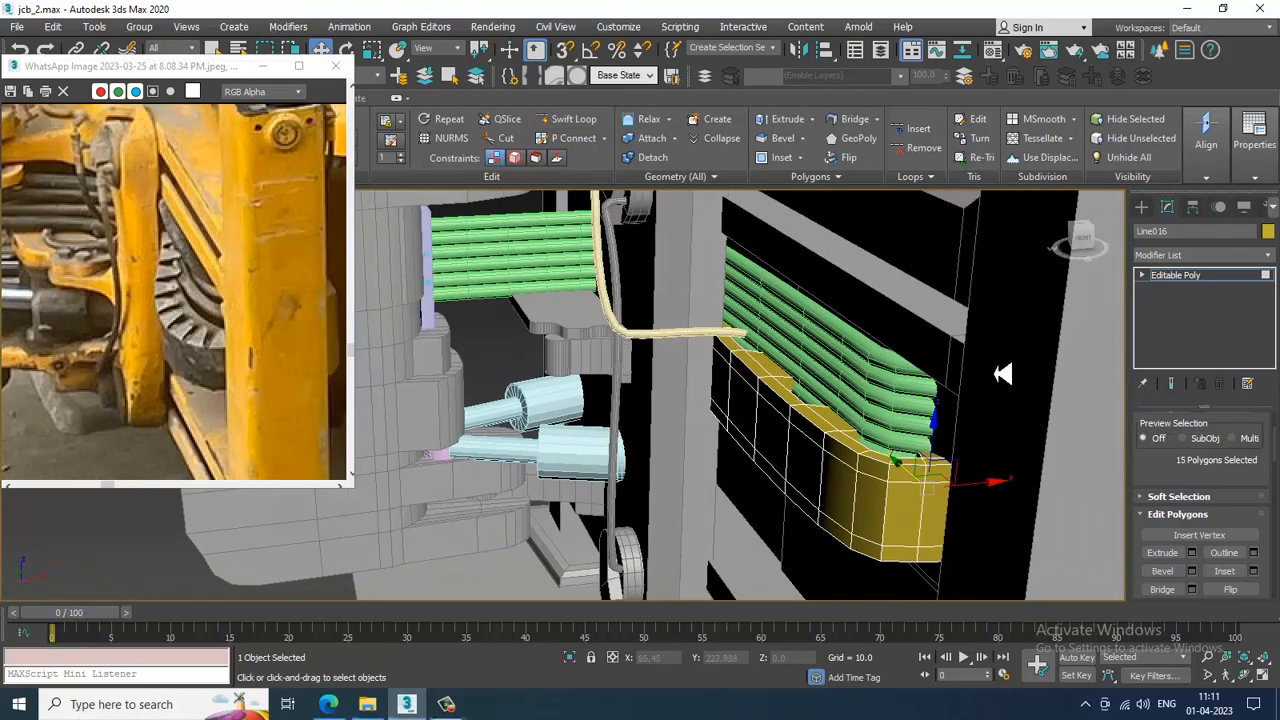
pyautogui.scroll(-3, 1000, 374)
pyautogui.moveTo(900, 375)
pyautogui.keyDown('alt'); pyautogui.mouseDown(button='middle')
pyautogui.moveTo(946, 346)
pyautogui.moveTo(904, 371)
pyautogui.mouseUp(button='middle'); pyautogui.keyUp('alt')
# Leave the strip's polygon level, assign the grey object color to every object in the scene, and clear the selection
pyautogui.hotkey('ctrl', 'a')
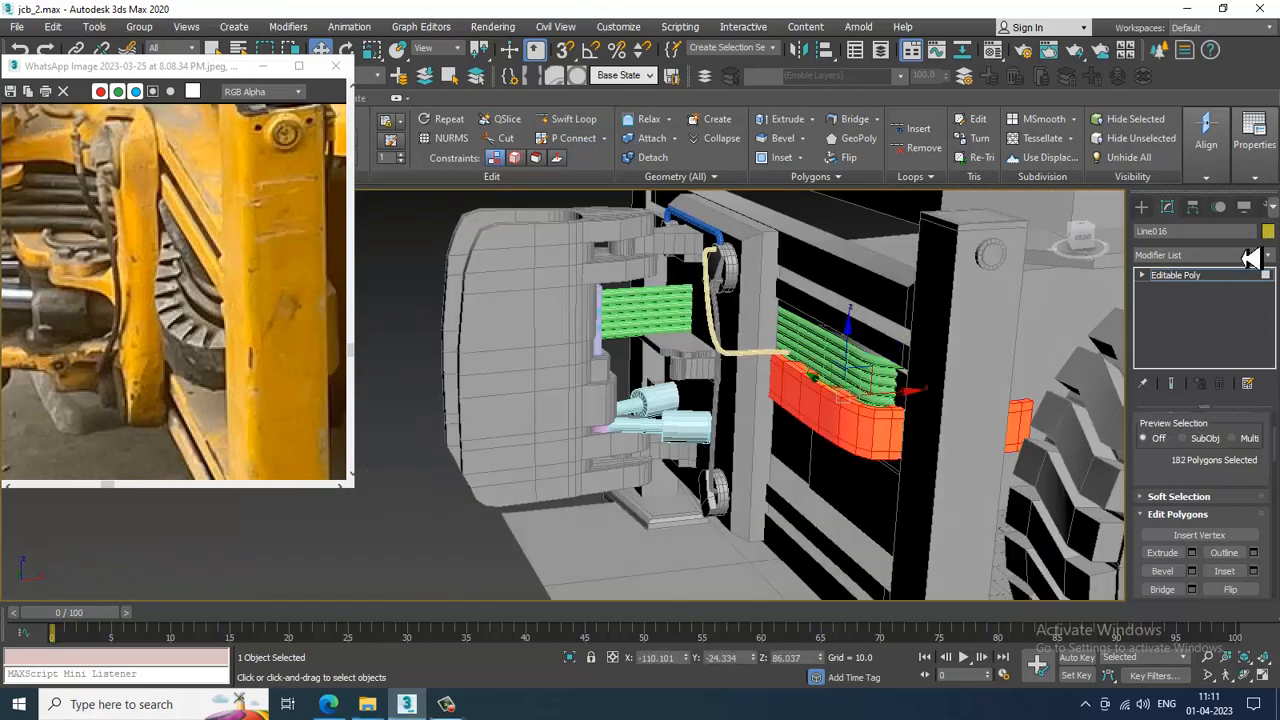
pyautogui.click(1222, 280)
pyautogui.hotkey('ctrl', 'a')
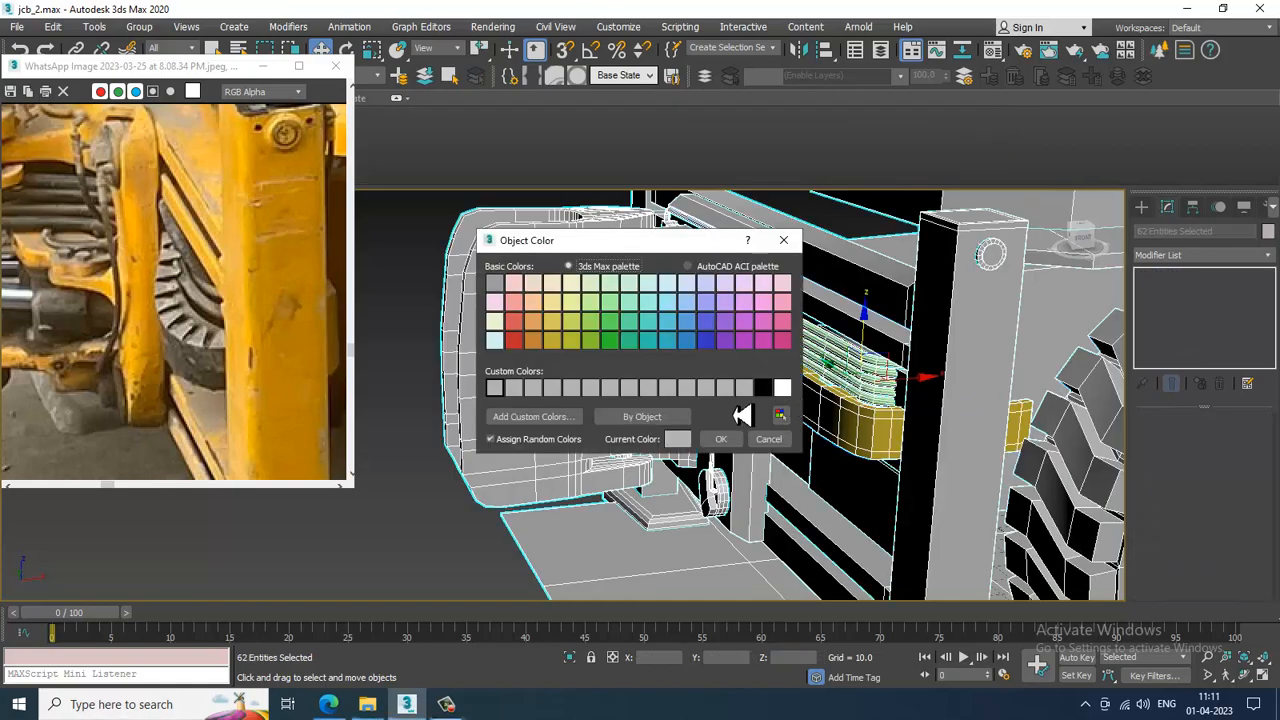
pyautogui.click(718, 444)
pyautogui.click(388, 366)
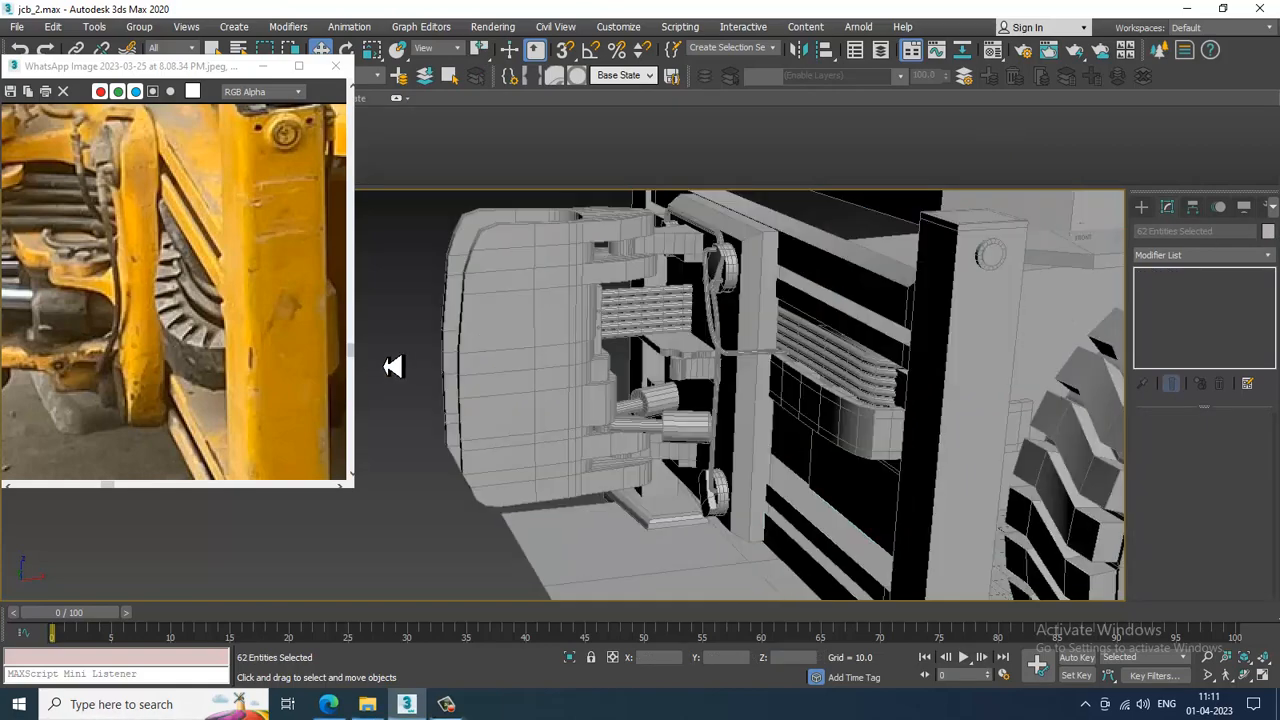
# Compare the whole rear assembly with the reference photo, examining the swing bracket, hoses, cylinders and boom from several distances
pyautogui.scroll(-2, 970, 434)
pyautogui.keyDown('alt'); pyautogui.moveTo(970, 434); pyautogui.dragTo(846, 452, button='middle'); pyautogui.keyUp('alt')
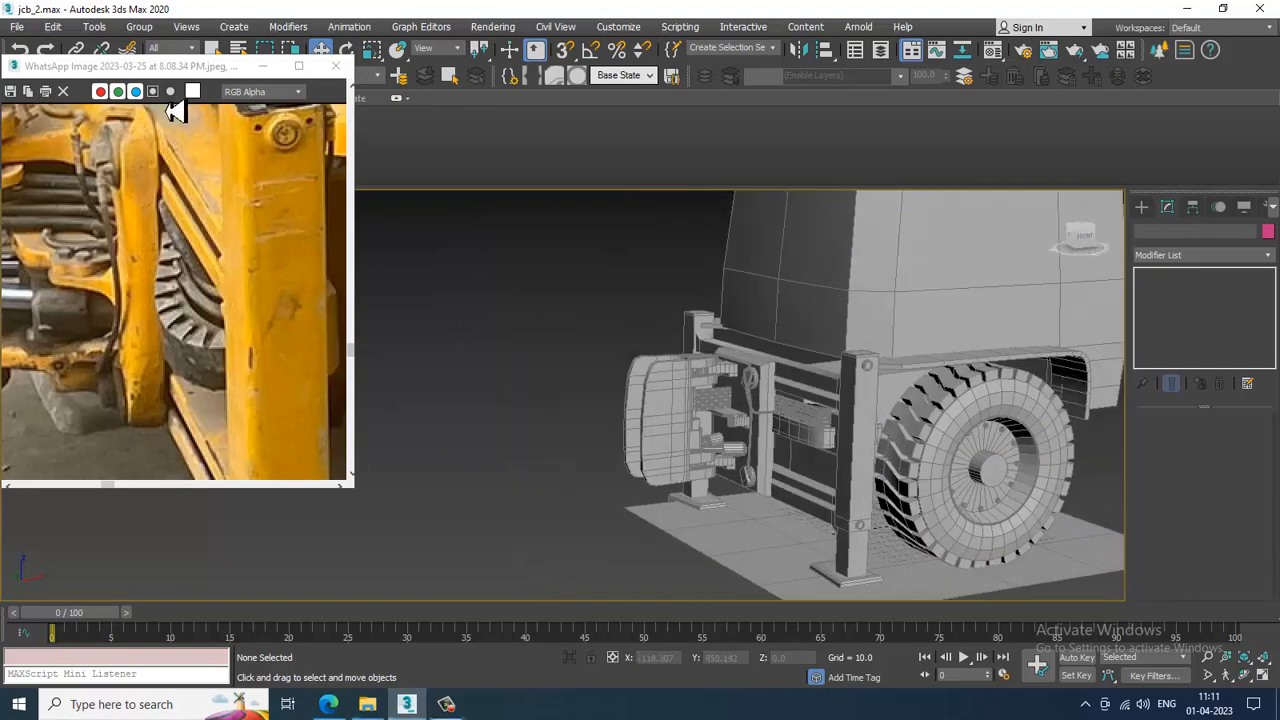
pyautogui.moveTo(192, 68); pyautogui.dragTo(408, 78)
pyautogui.scroll(-2, 497, 351)
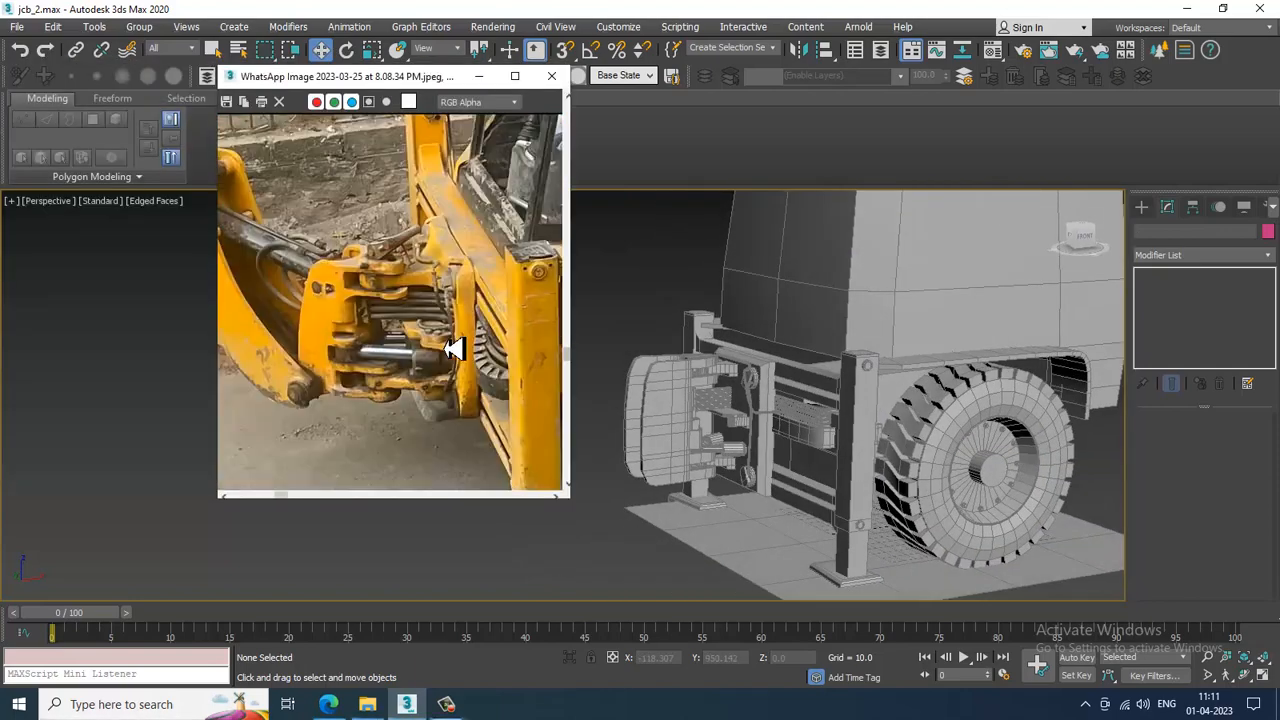
pyautogui.moveTo(427, 293); pyautogui.dragTo(455, 336, button='middle')
pyautogui.scroll(-2, 389, 289)
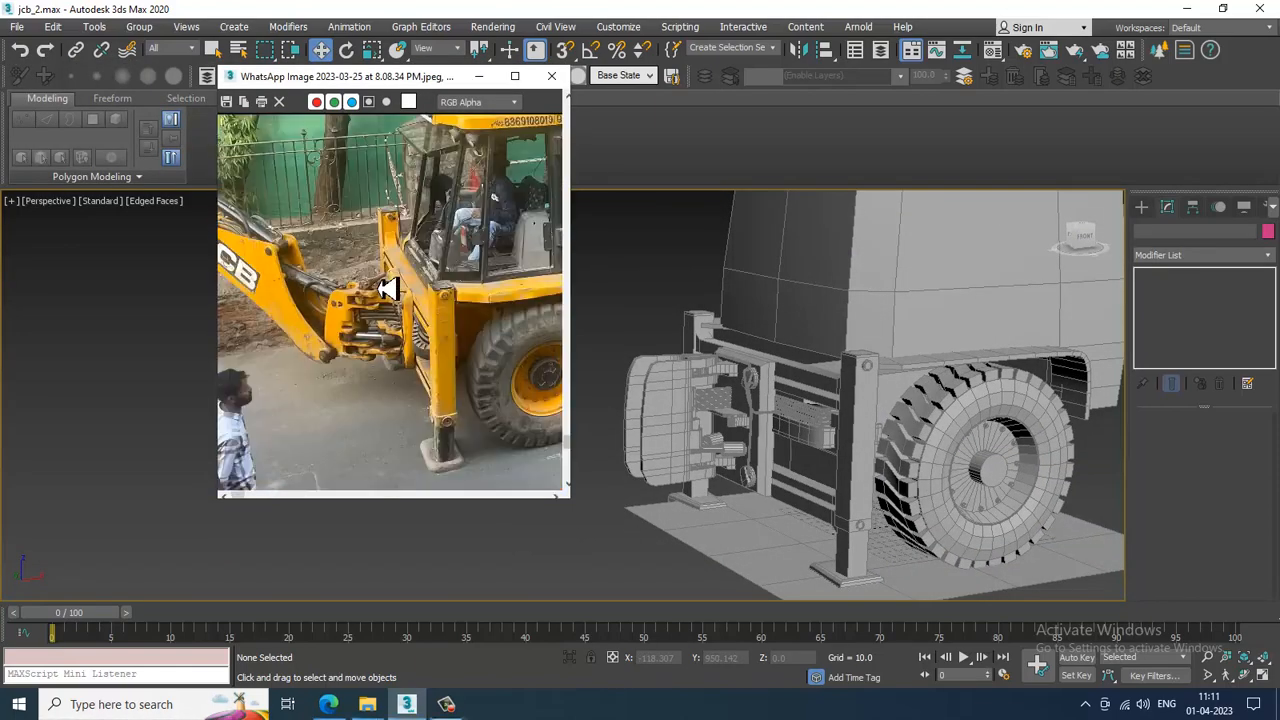
pyautogui.scroll(2, 383, 360)
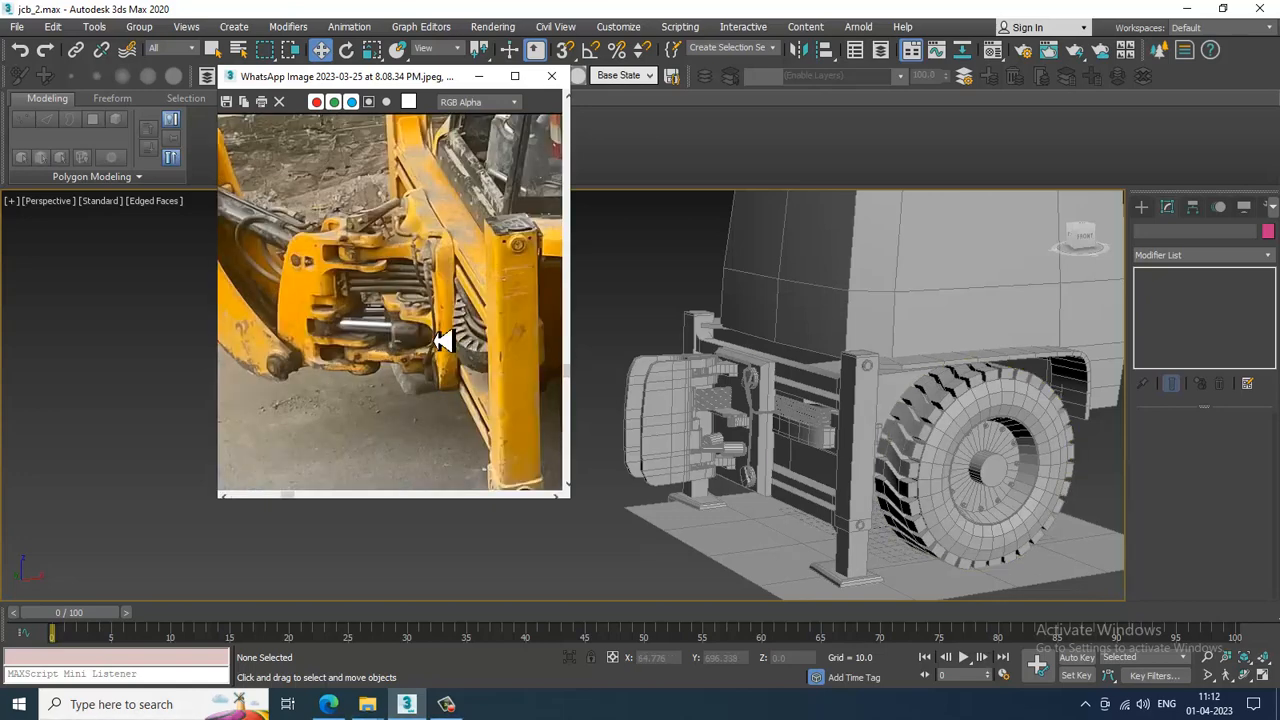
pyautogui.scroll(2, 405, 316)
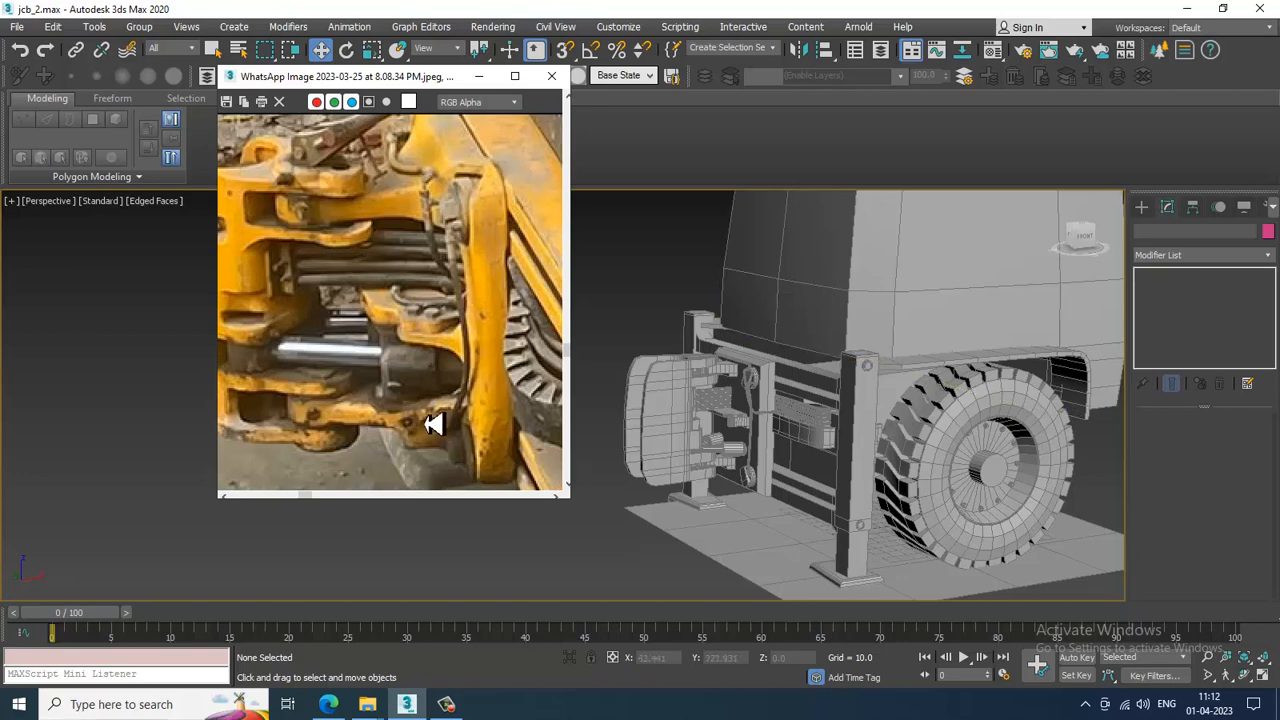
pyautogui.moveTo(434, 423); pyautogui.dragTo(404, 311)
pyautogui.moveTo(482, 337); pyautogui.dragTo(447, 402, button='middle')
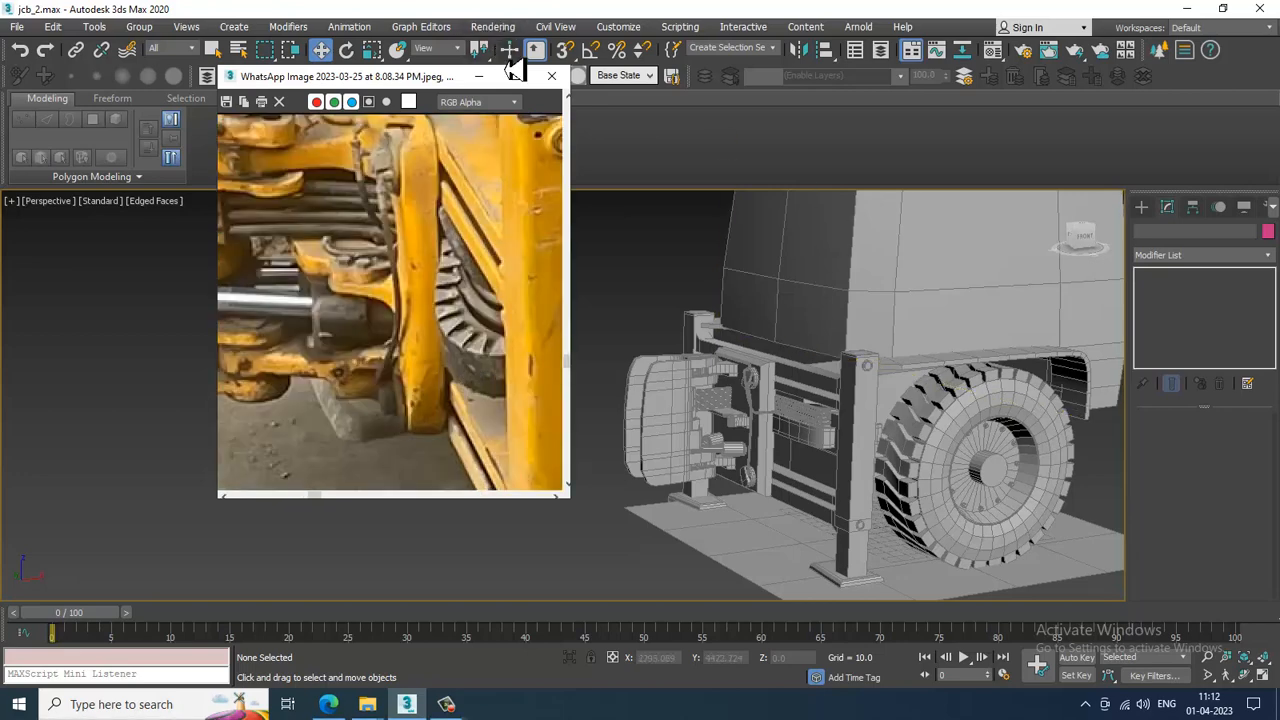
# Replace the reference photo with WhatsApp Image 2023-03-25 at 8.08.34 PM (1).jpeg and place it beside the model
pyautogui.click(551, 76)
pyautogui.click(494, 27)
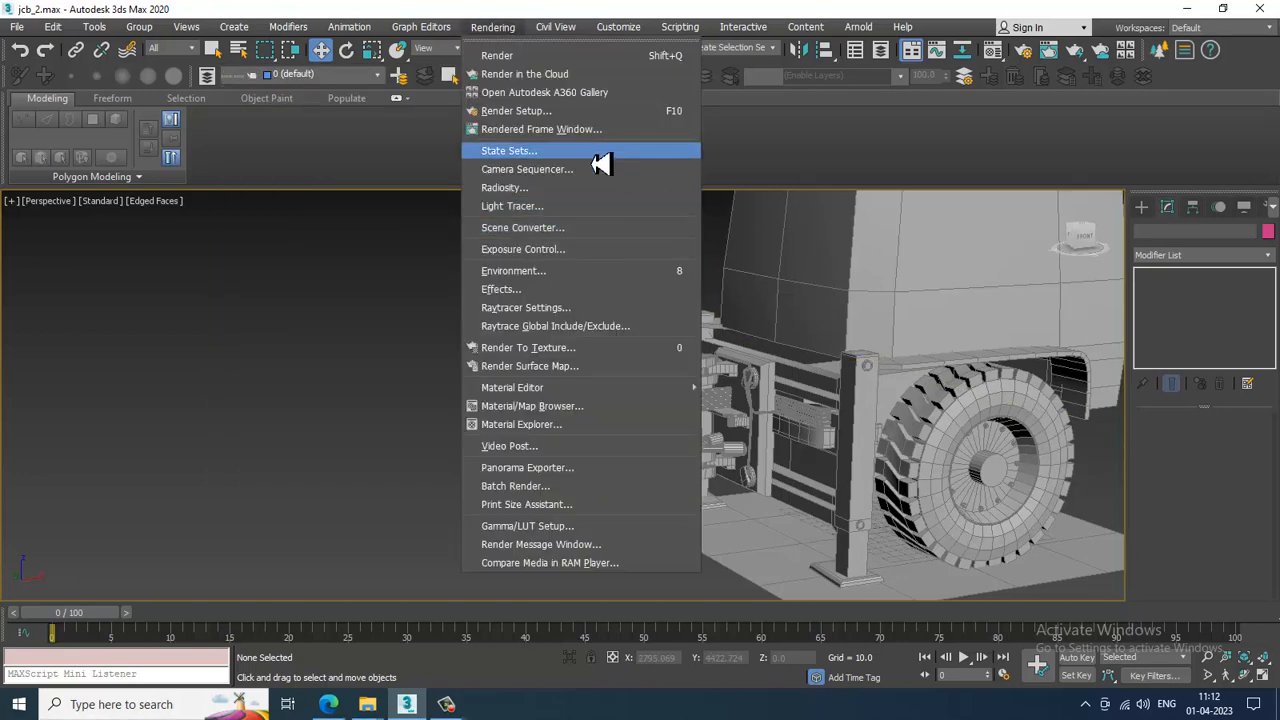
pyautogui.click(17, 27)
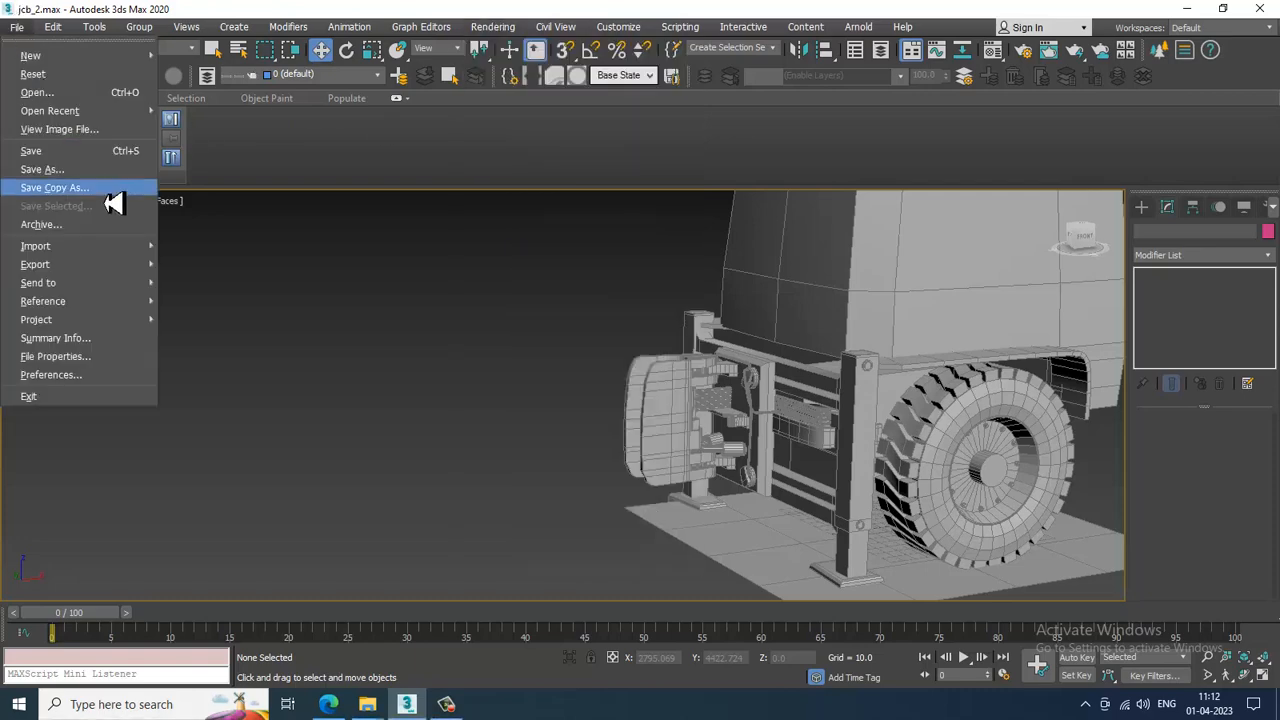
pyautogui.click(40, 129)
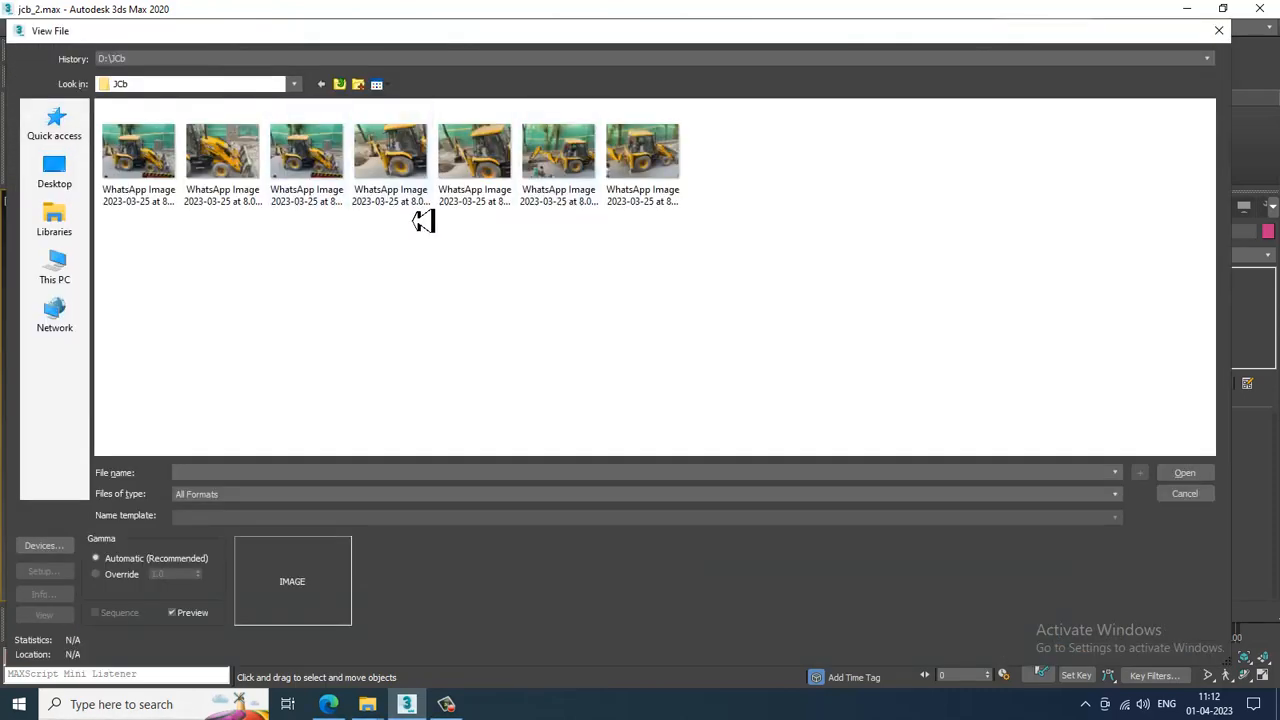
pyautogui.doubleClick(572, 170)
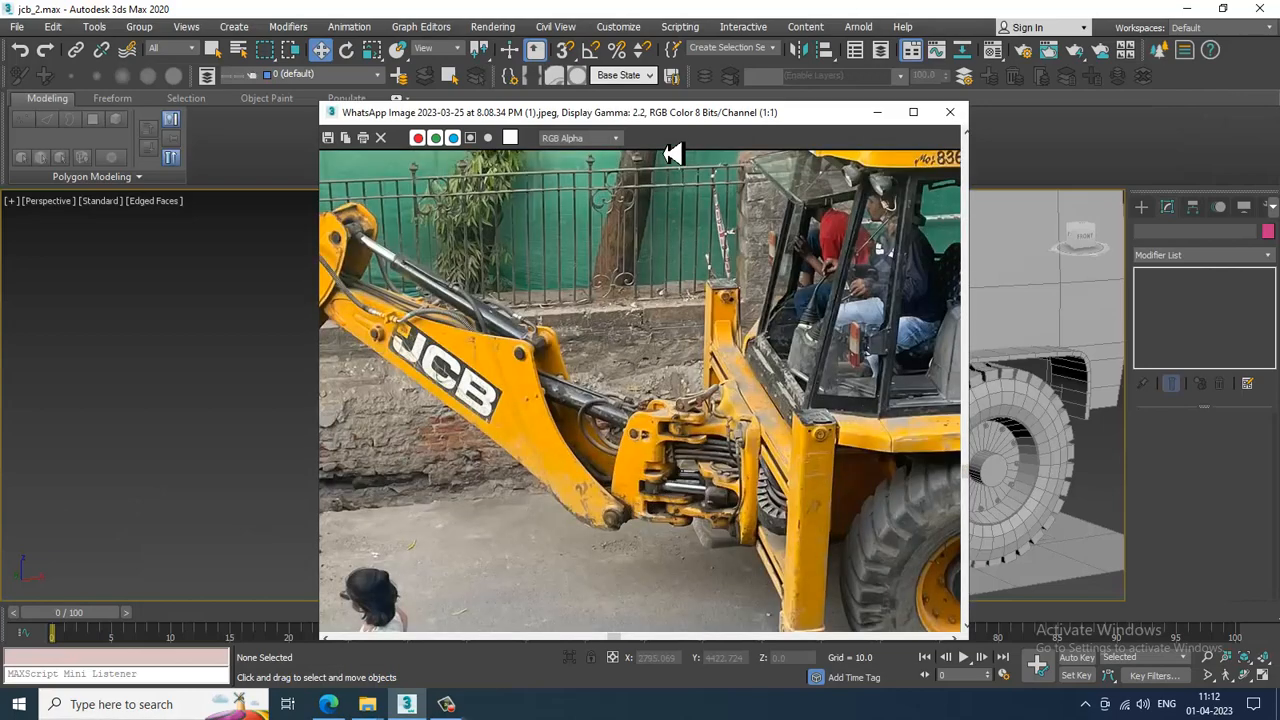
pyautogui.moveTo(640, 112); pyautogui.dragTo(259, 33)
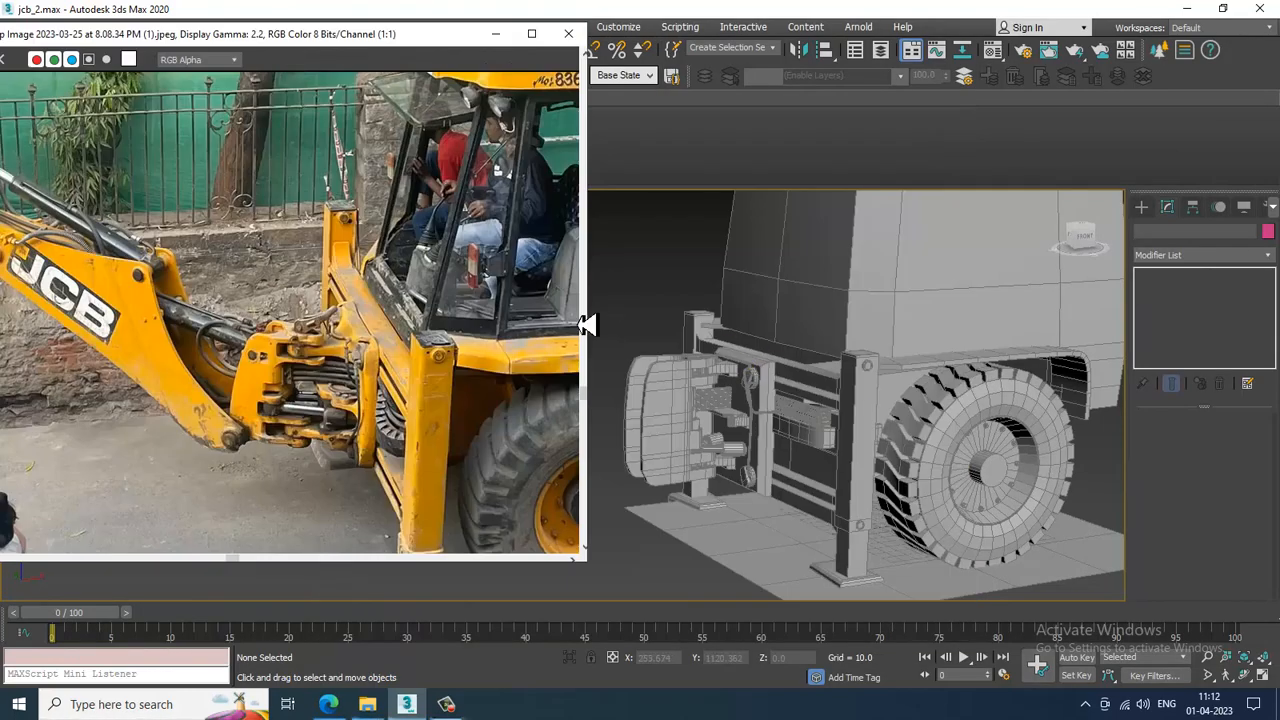
# Maximize the Front view with empty space framed beside the swing bracket, and examine the JCB boom arm in the reference photo
pyautogui.scroll(-3, 868, 330)
pyautogui.hotkey('alt', 'w')
pyautogui.middleClick(920, 293)
pyautogui.hotkey('alt', 'w')
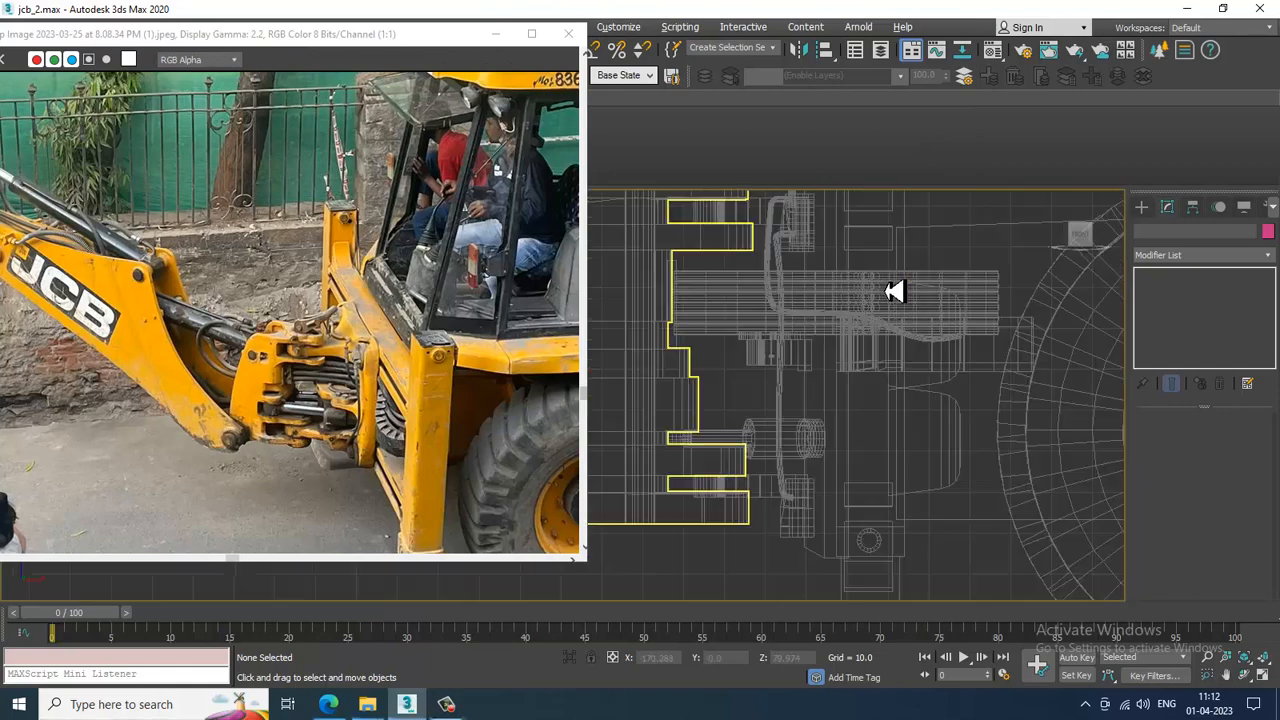
pyautogui.scroll(-4, 891, 291)
pyautogui.moveTo(891, 291); pyautogui.dragTo(951, 394, button='middle')
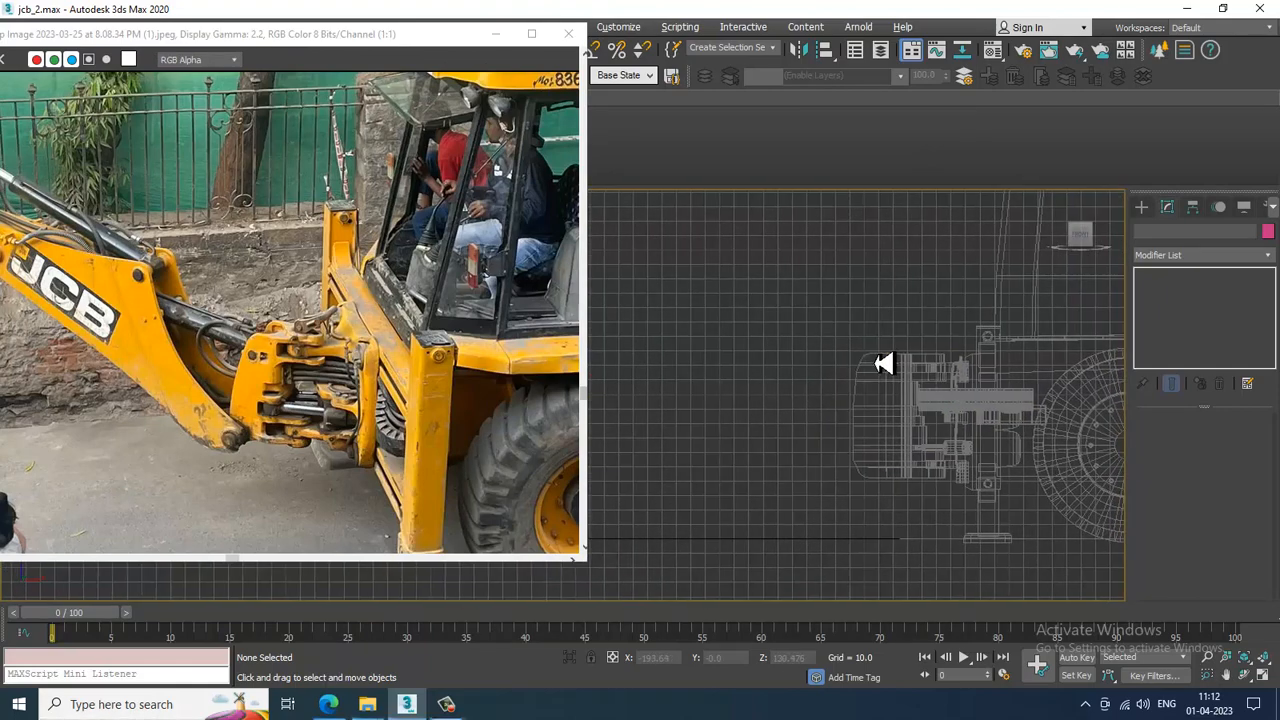
pyautogui.scroll(1, 220, 343)
pyautogui.scroll(-1, 222, 345)
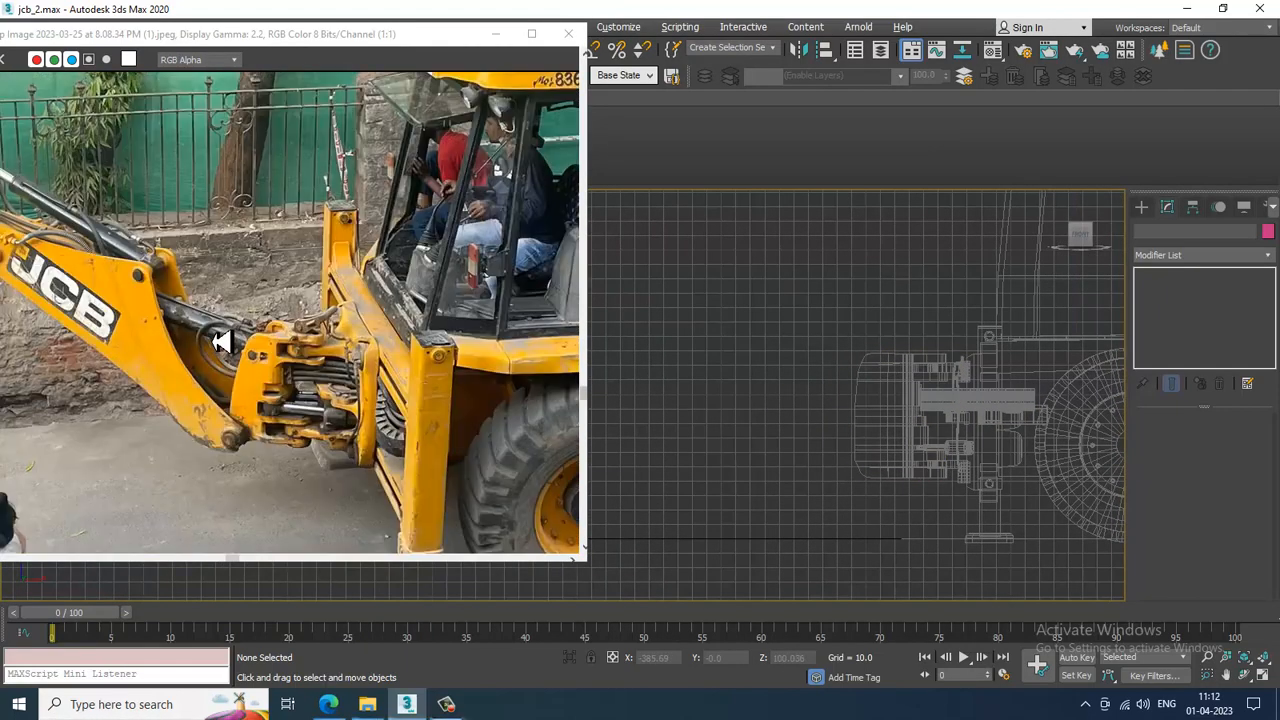
pyautogui.scroll(-1, 220, 343)
pyautogui.scroll(1, 163, 346)
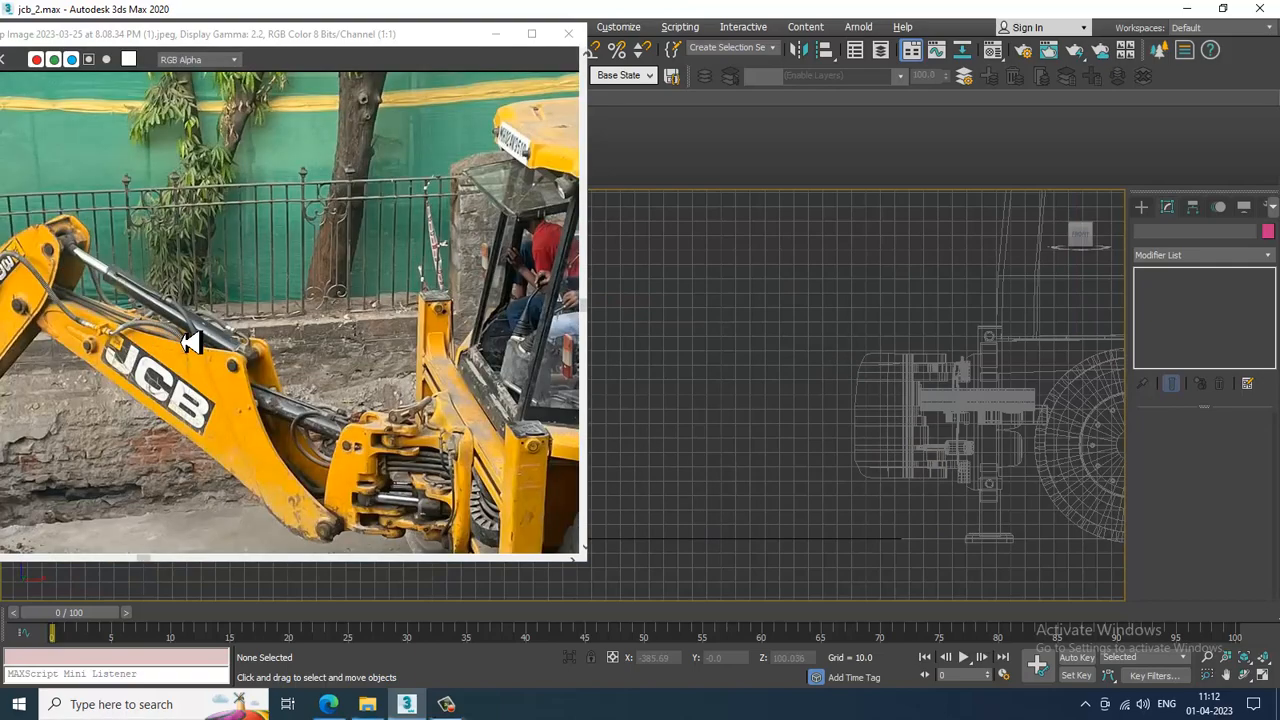
# Begin the boom outline with the Line tool, drawing a straight segment from the swing bracket's lower part up to the boom's bend
pyautogui.moveTo(931, 424); pyautogui.dragTo(947, 422, button='middle')
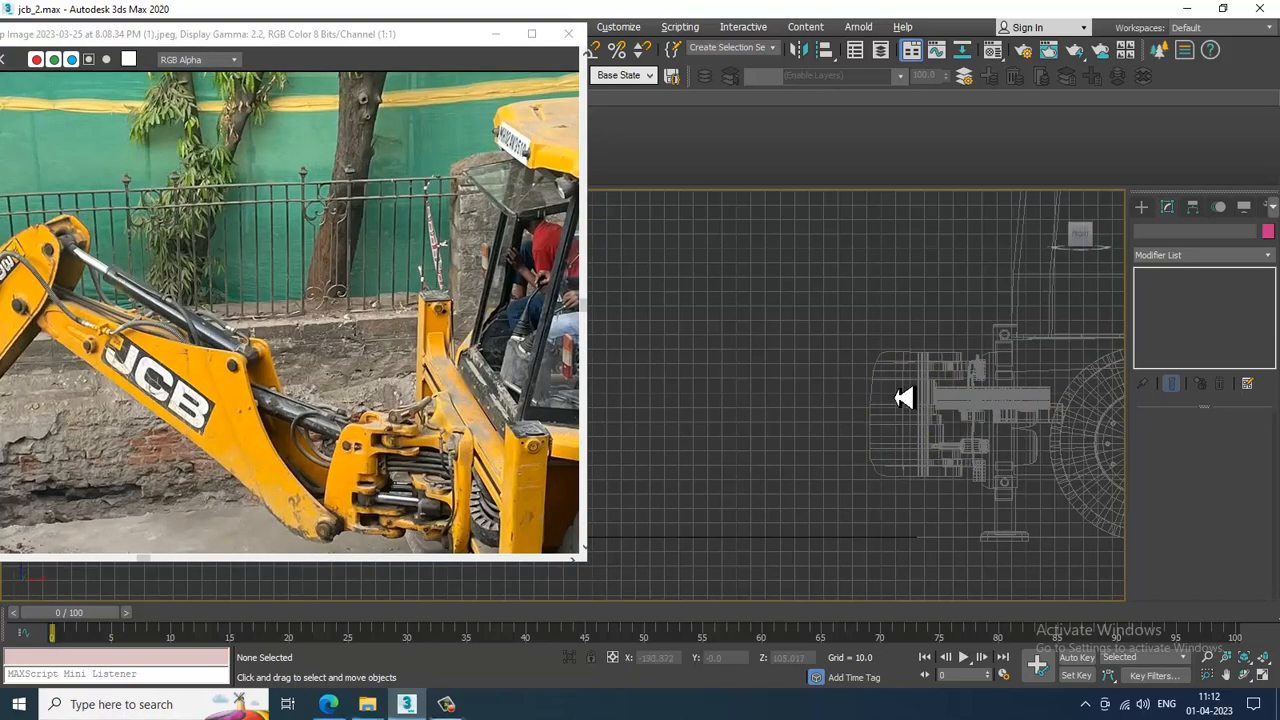
pyautogui.moveTo(904, 398); pyautogui.dragTo(911, 404, button='middle')
pyautogui.moveTo(842, 431); pyautogui.dragTo(860, 353, button='middle')
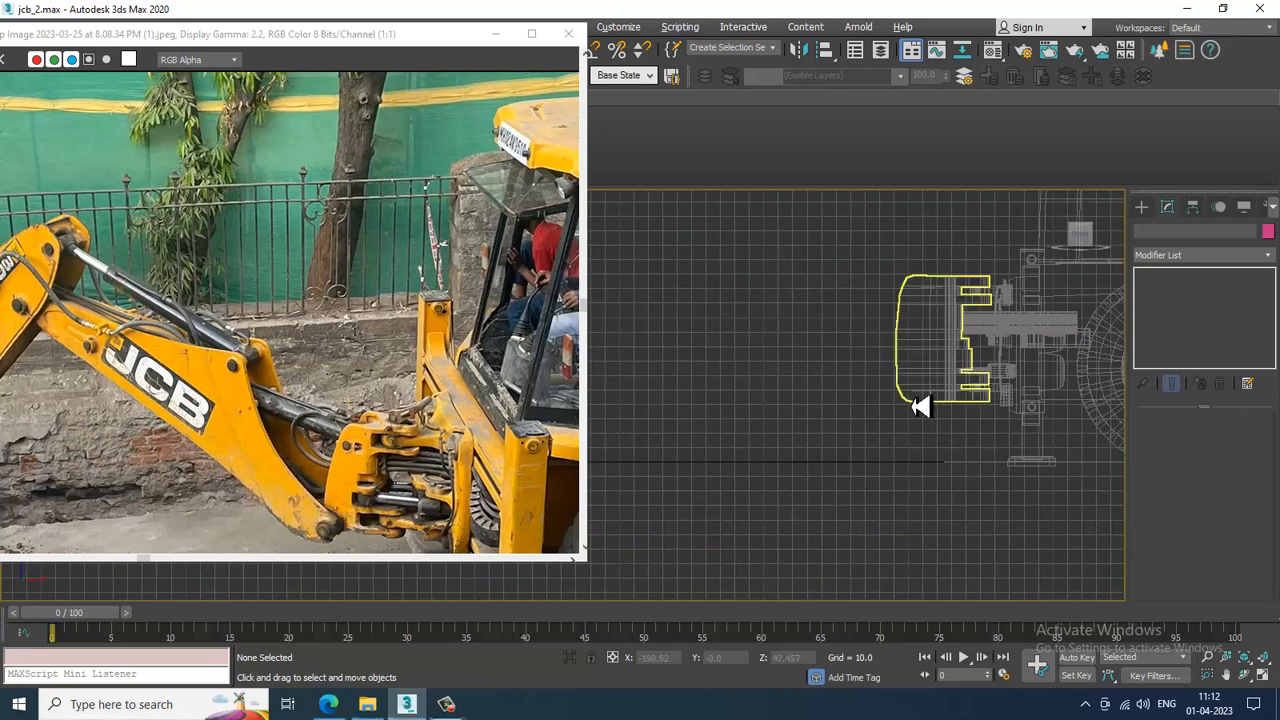
pyautogui.click(1141, 207)
pyautogui.click(1169, 316)
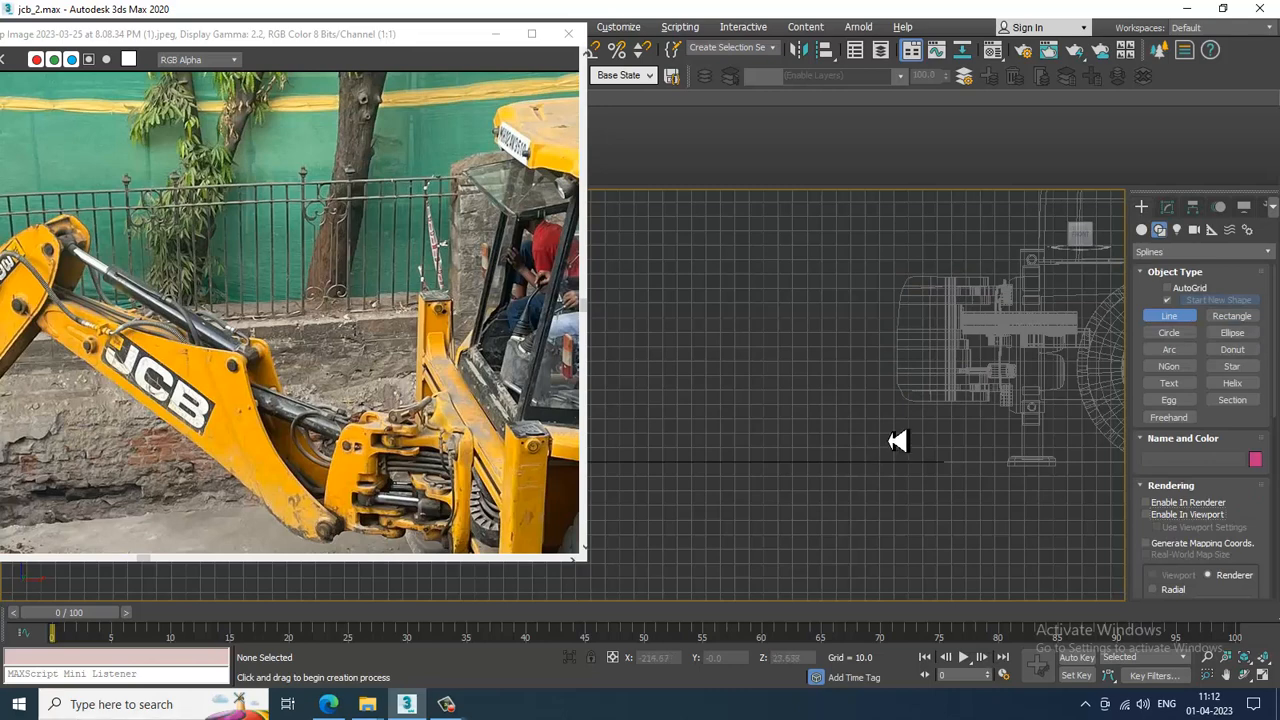
pyautogui.click(907, 374)
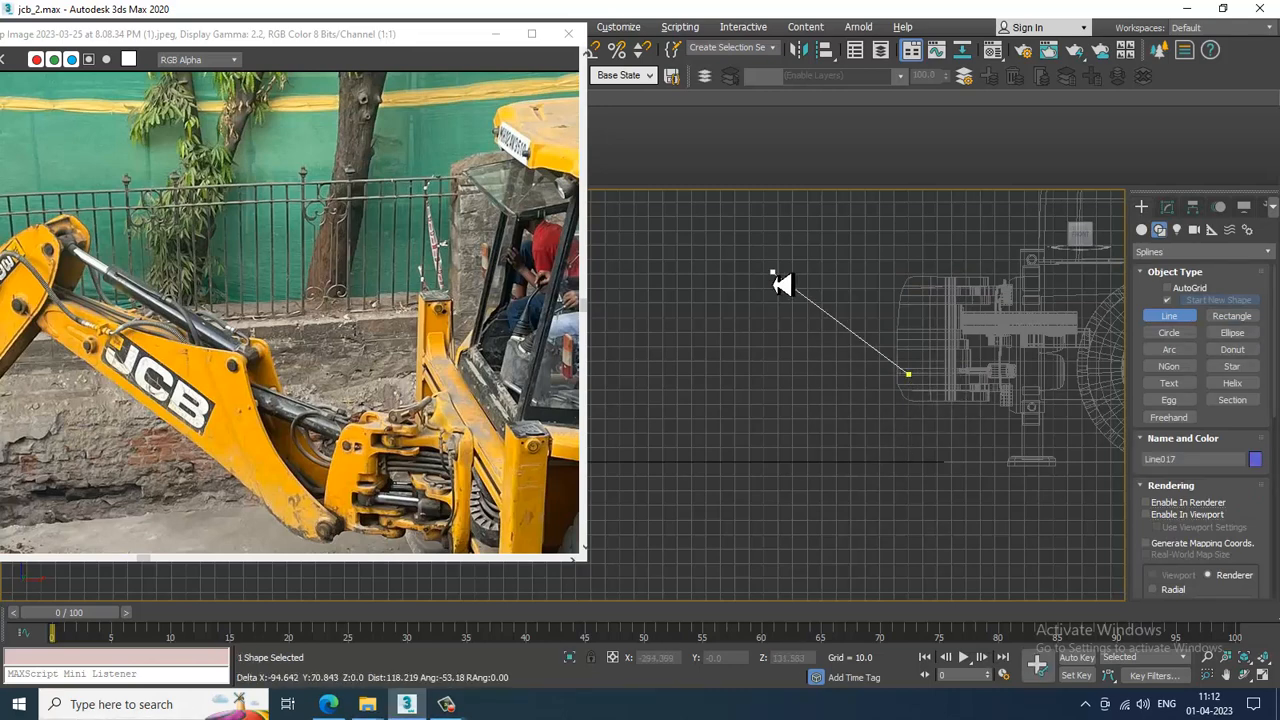
pyautogui.moveTo(766, 251); pyautogui.dragTo(784, 378, button='middle')
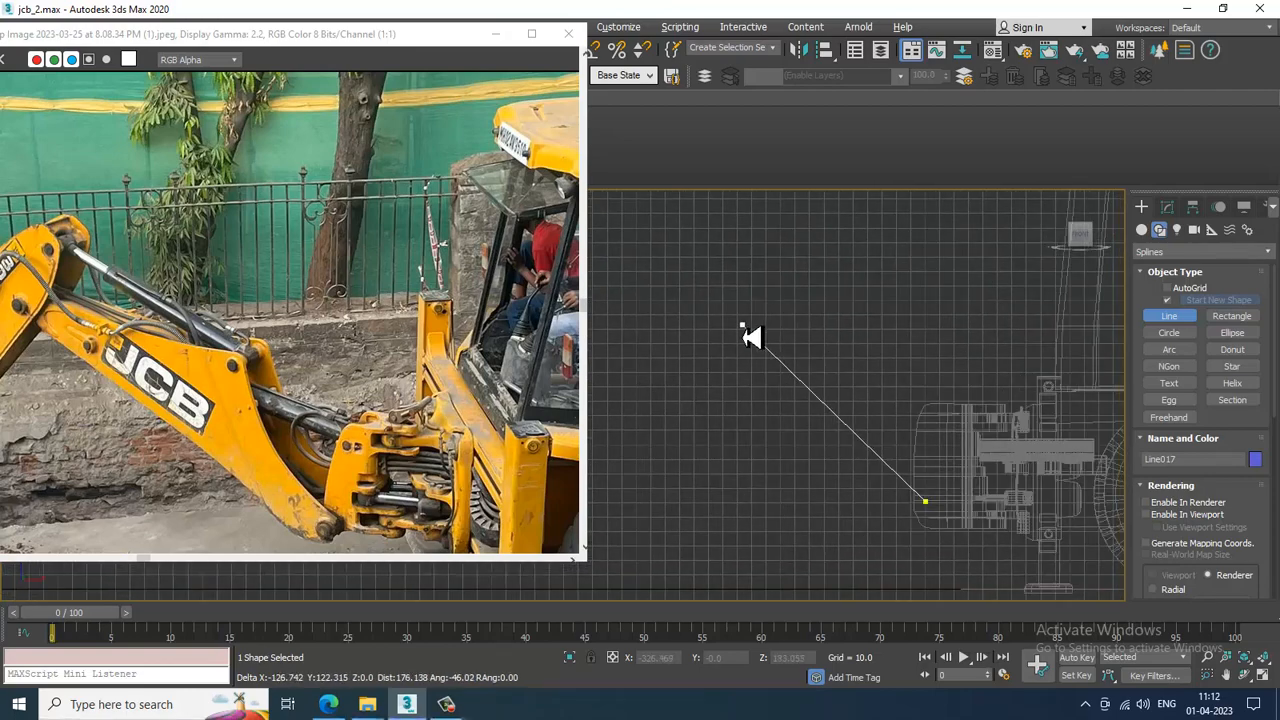
pyautogui.moveTo(737, 324); pyautogui.dragTo(732, 261)
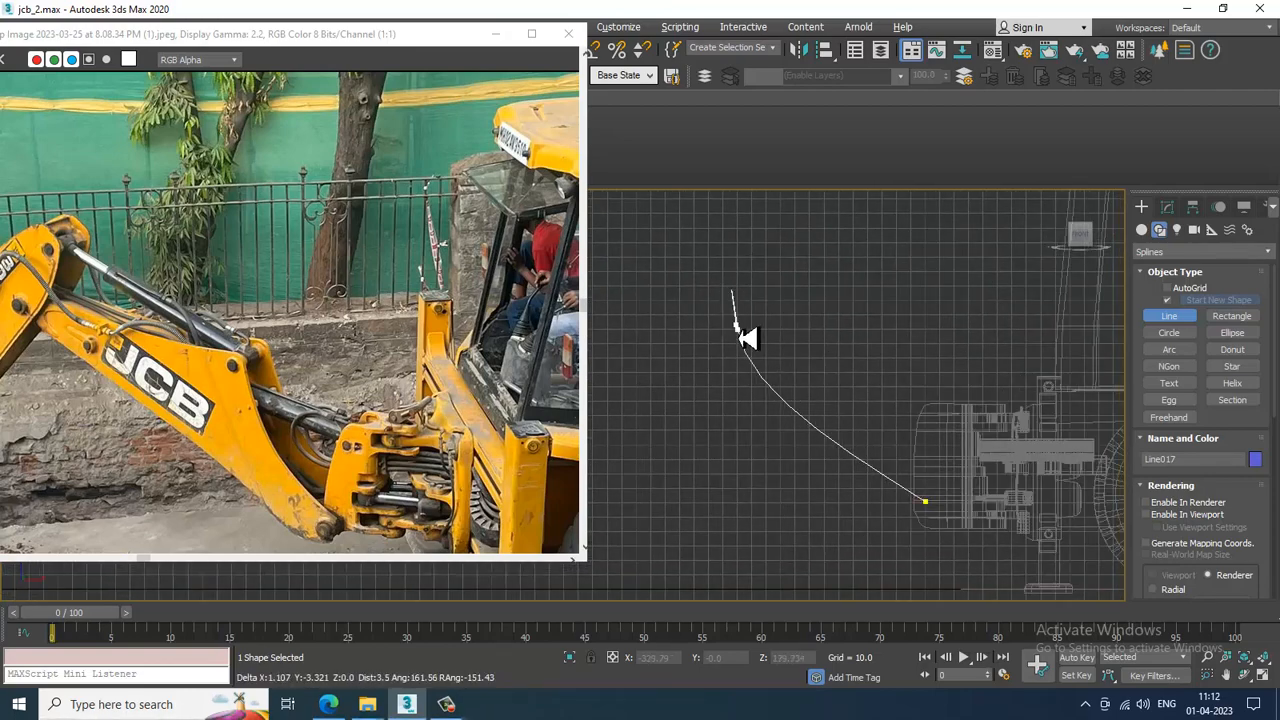
pyautogui.press('BackSpace')
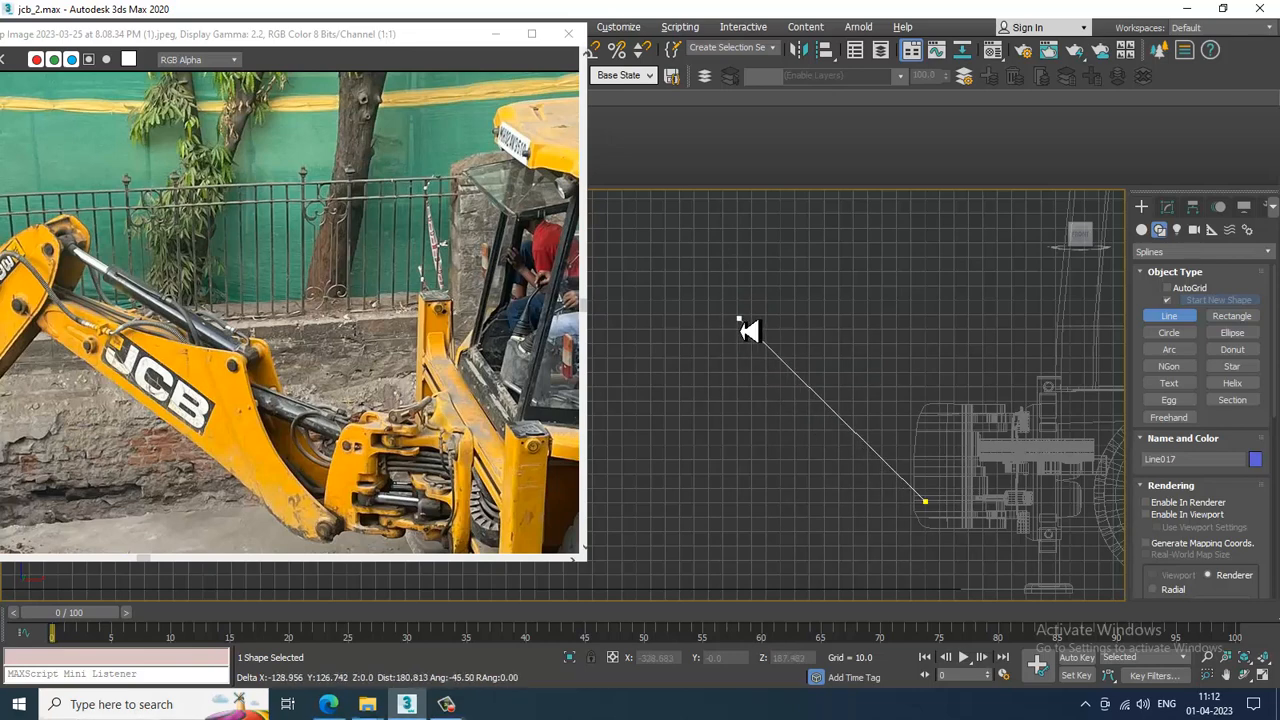
pyautogui.click(740, 320)
# Continue the outline along the boom's upper edge, around its far end and back along the underside, closing the spline
pyautogui.moveTo(769, 327); pyautogui.dragTo(1115, 324, button='middle')
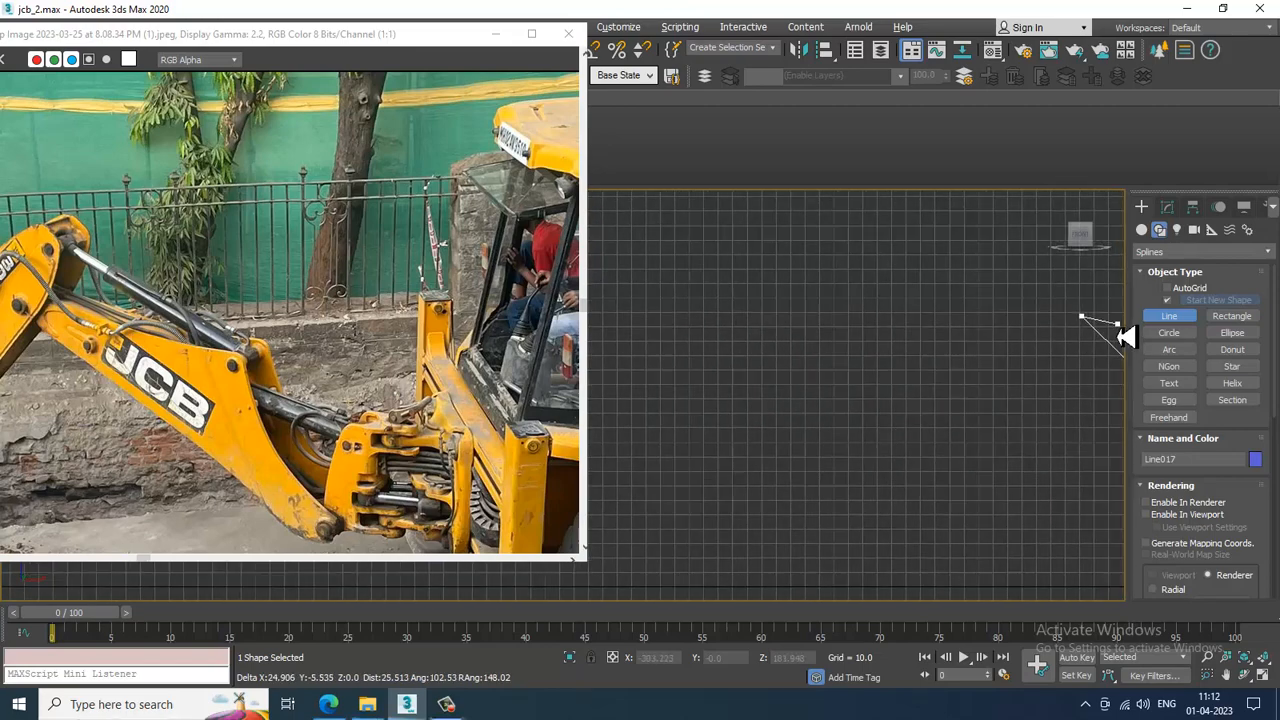
pyautogui.moveTo(958, 322); pyautogui.dragTo(783, 309, button='middle')
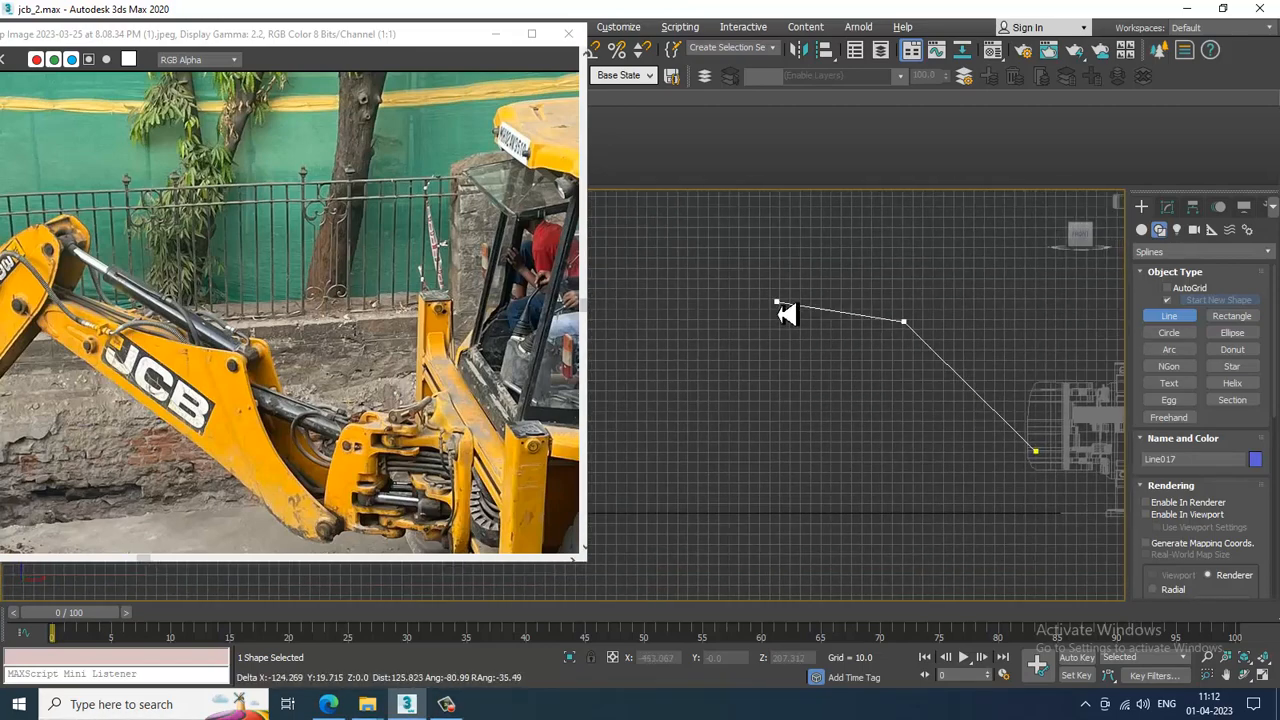
pyautogui.click(691, 307)
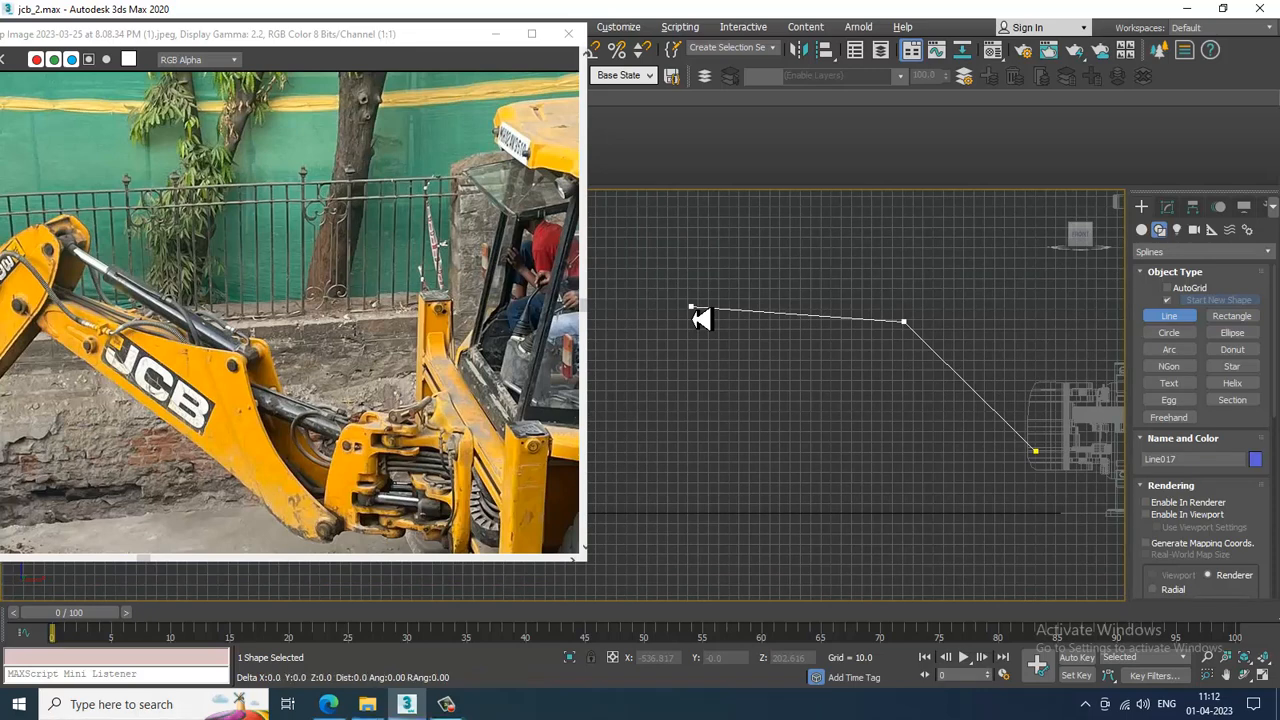
pyautogui.click(685, 336)
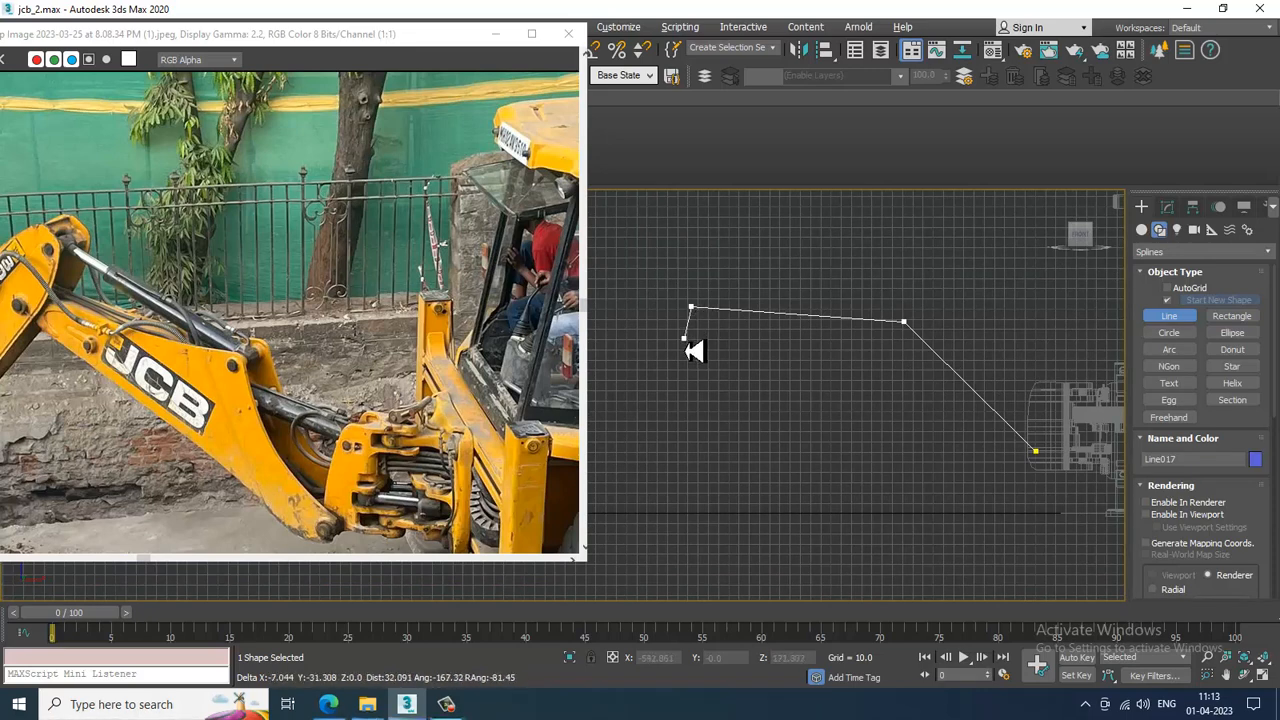
pyautogui.click(1030, 476)
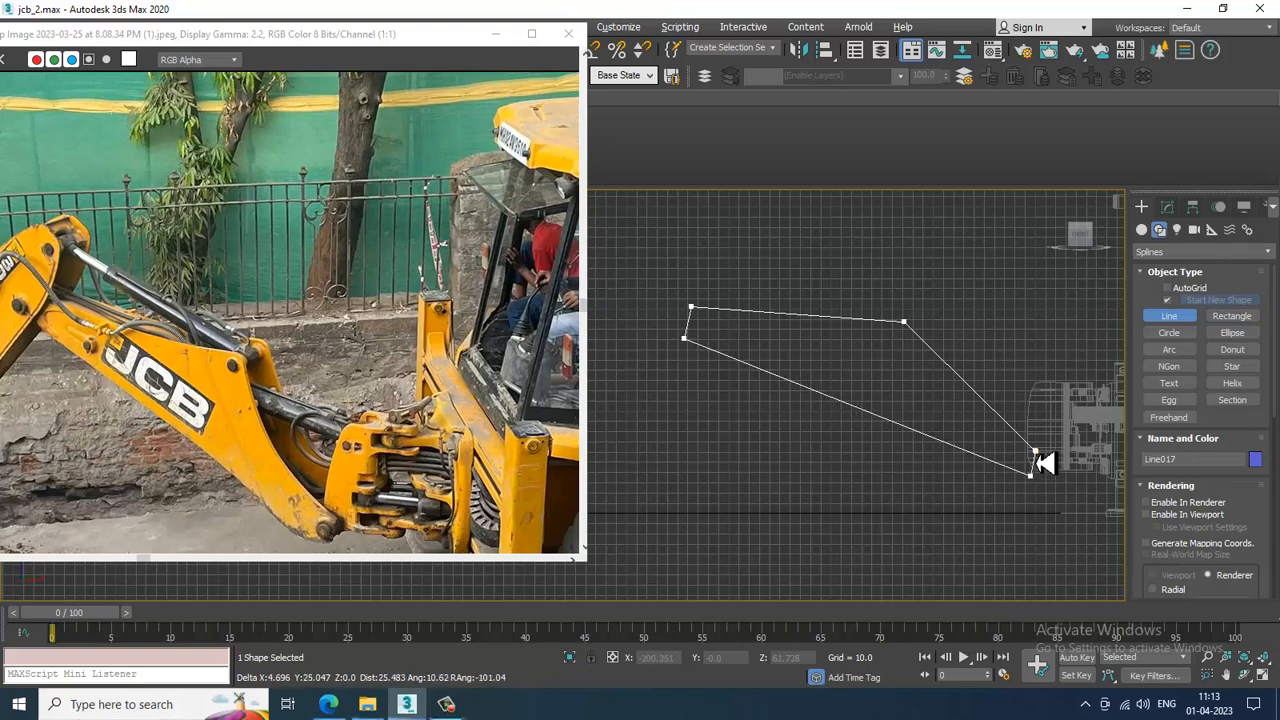
pyautogui.click(1038, 460)
pyautogui.click(618, 402)
# Compare the closed boom outline with the boom in the reference photo and with the vehicle in the Front and Perspective views
pyautogui.scroll(-3, 934, 362)
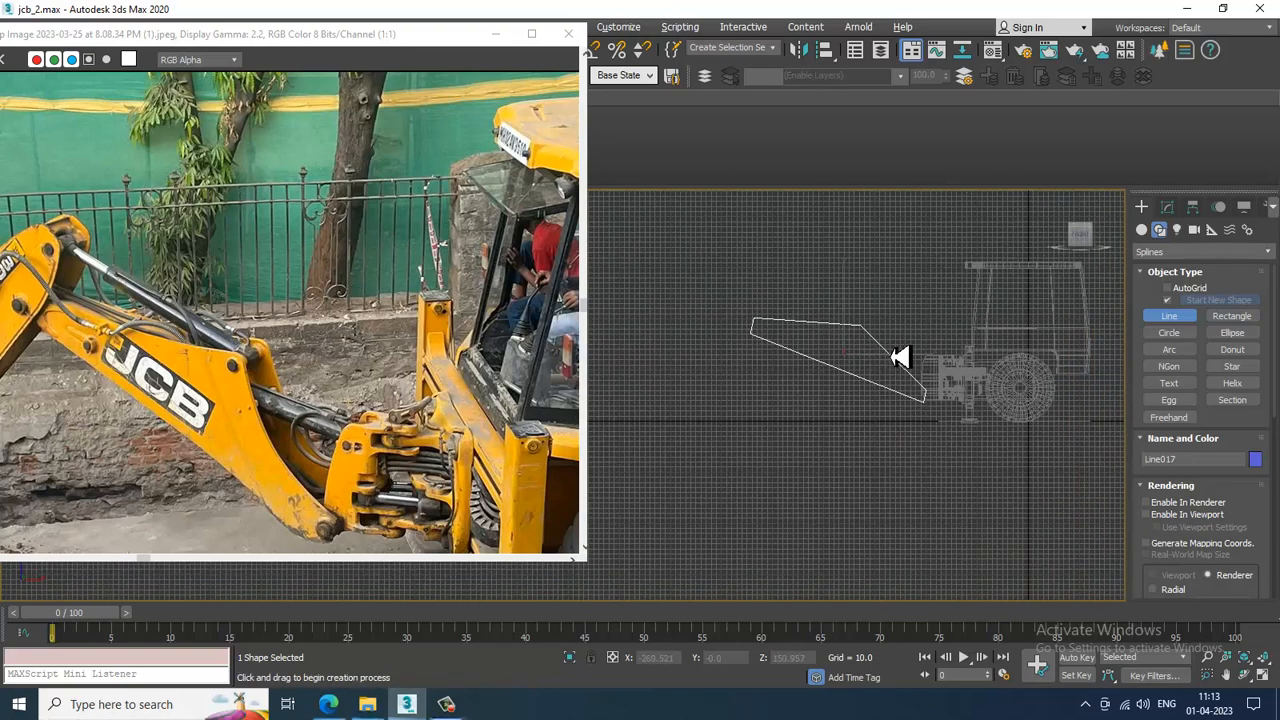
pyautogui.moveTo(219, 407); pyautogui.dragTo(333, 276, button='middle')
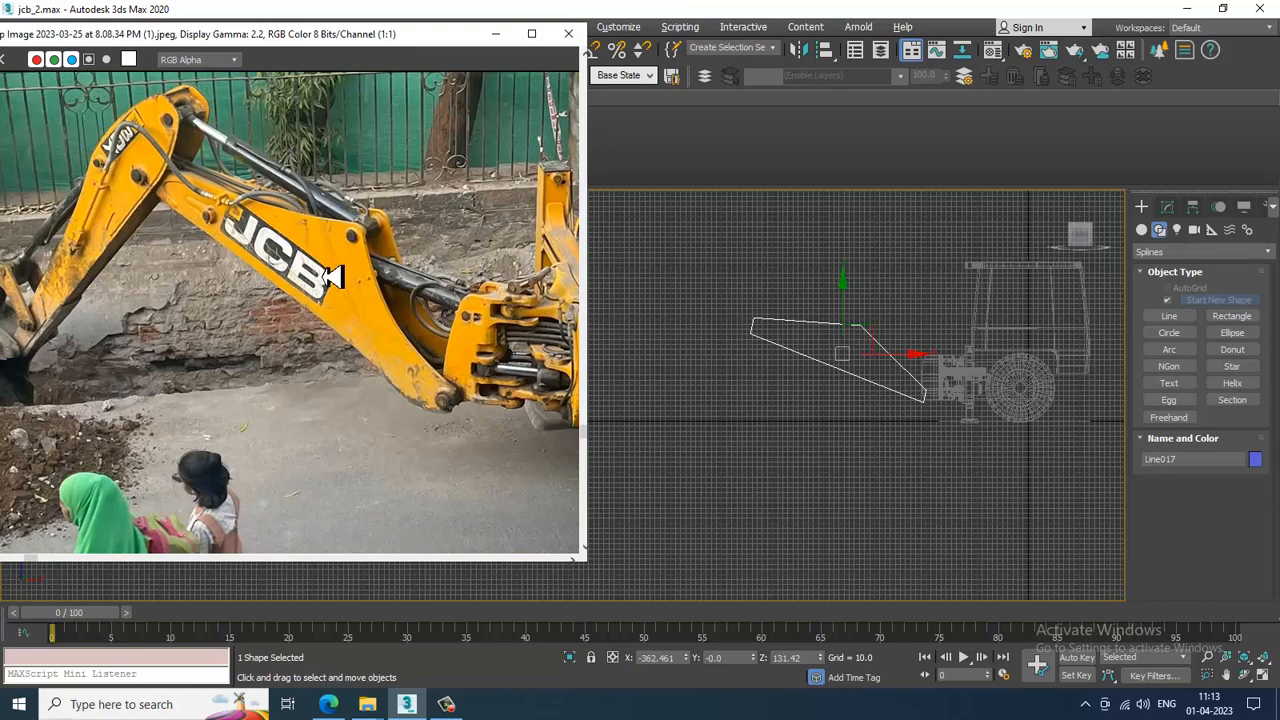
pyautogui.scroll(-2, 1010, 391)
pyautogui.hotkey('alt', 'w')
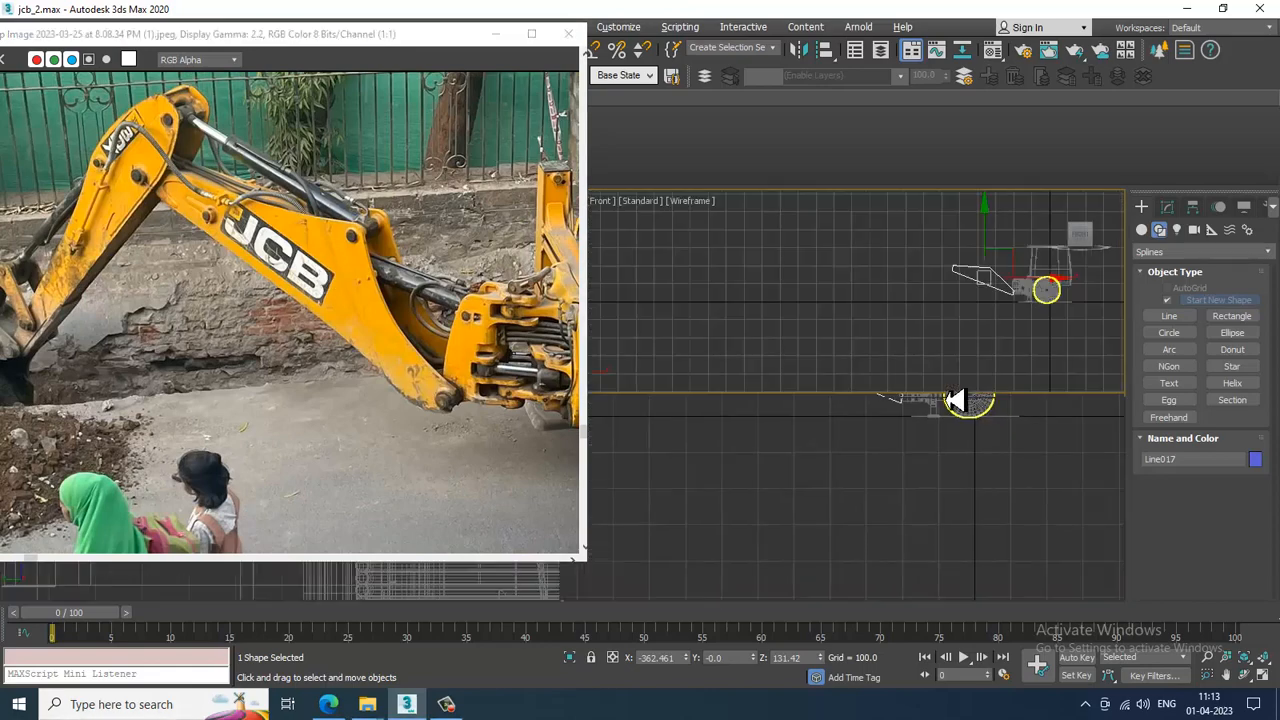
pyautogui.rightClick(856, 516)
pyautogui.hotkey('alt', 'w')
pyautogui.keyDown('alt'); pyautogui.moveTo(857, 434); pyautogui.dragTo(803, 371, button='middle'); pyautogui.keyUp('alt')
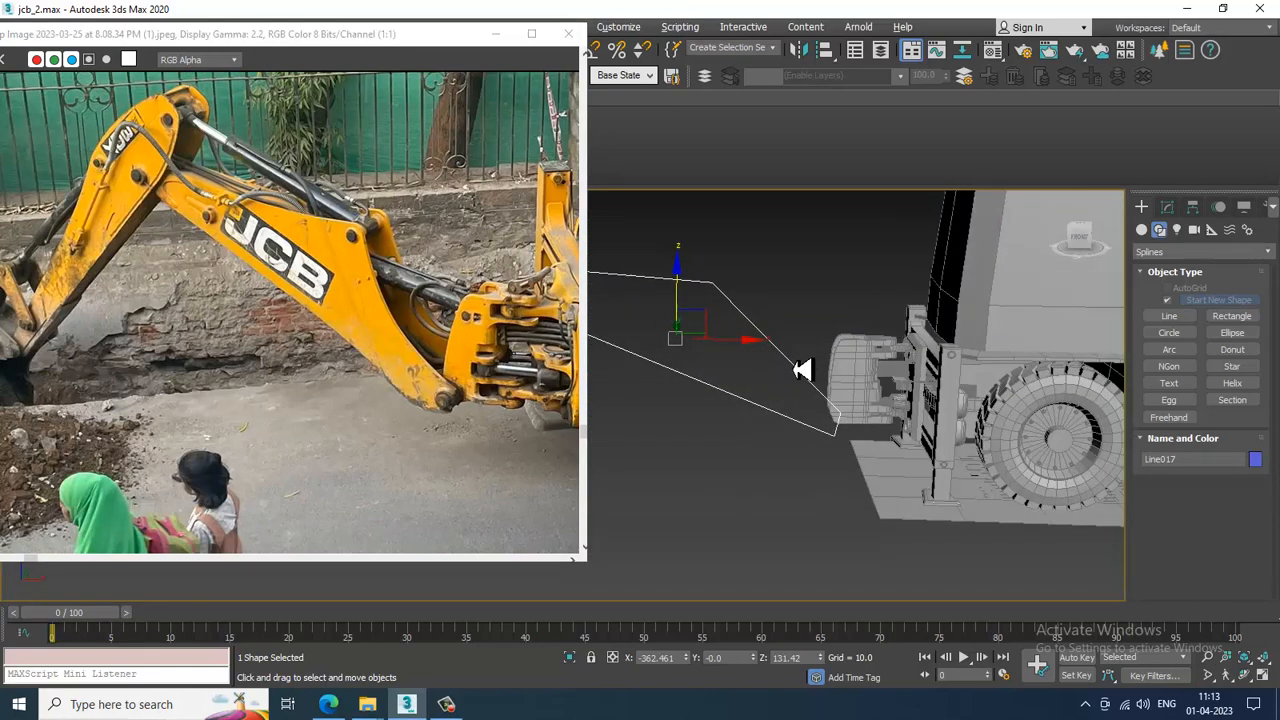
pyautogui.hotkey('alt', 'w')
pyautogui.rightClick(870, 302)
pyautogui.hotkey('alt', 'w')
pyautogui.scroll(3, 849, 320)
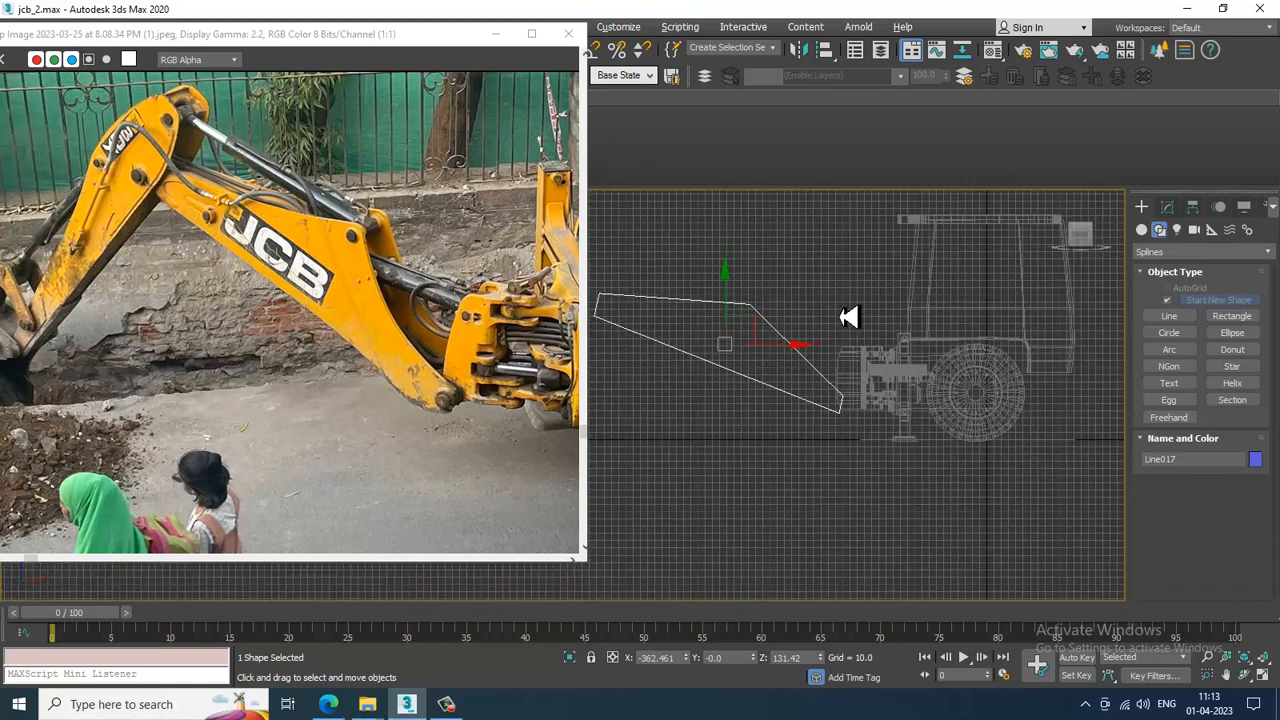
# Shift the outline's two vertices at the bracket end slightly further into the swing bracket at vertex level
pyautogui.scroll(3, 829, 325)
pyautogui.moveTo(781, 400); pyautogui.dragTo(804, 320, button='middle')
pyautogui.press('1')
pyautogui.moveTo(834, 456); pyautogui.dragTo(923, 391)
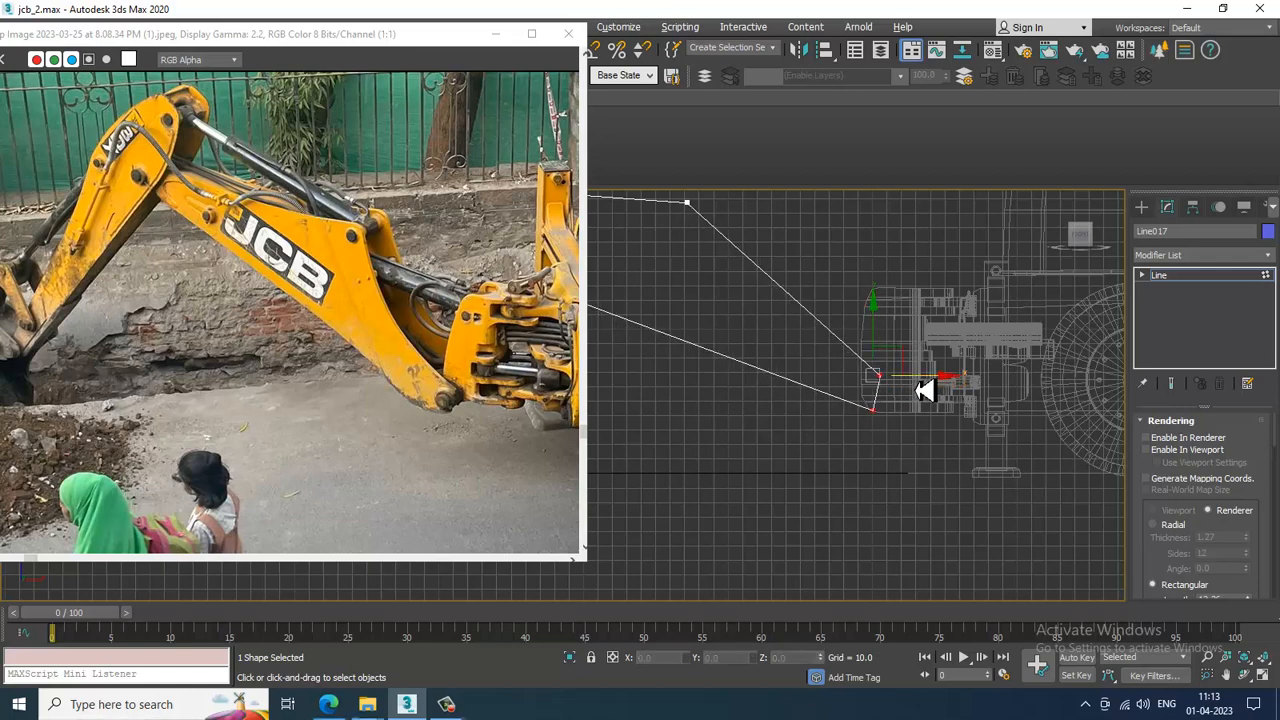
# Refine the sloping upper edge with a Smooth vertex and pull it inward to form the boom's concave curve
pyautogui.scroll(2, 924, 391)
pyautogui.rightClick(808, 311)
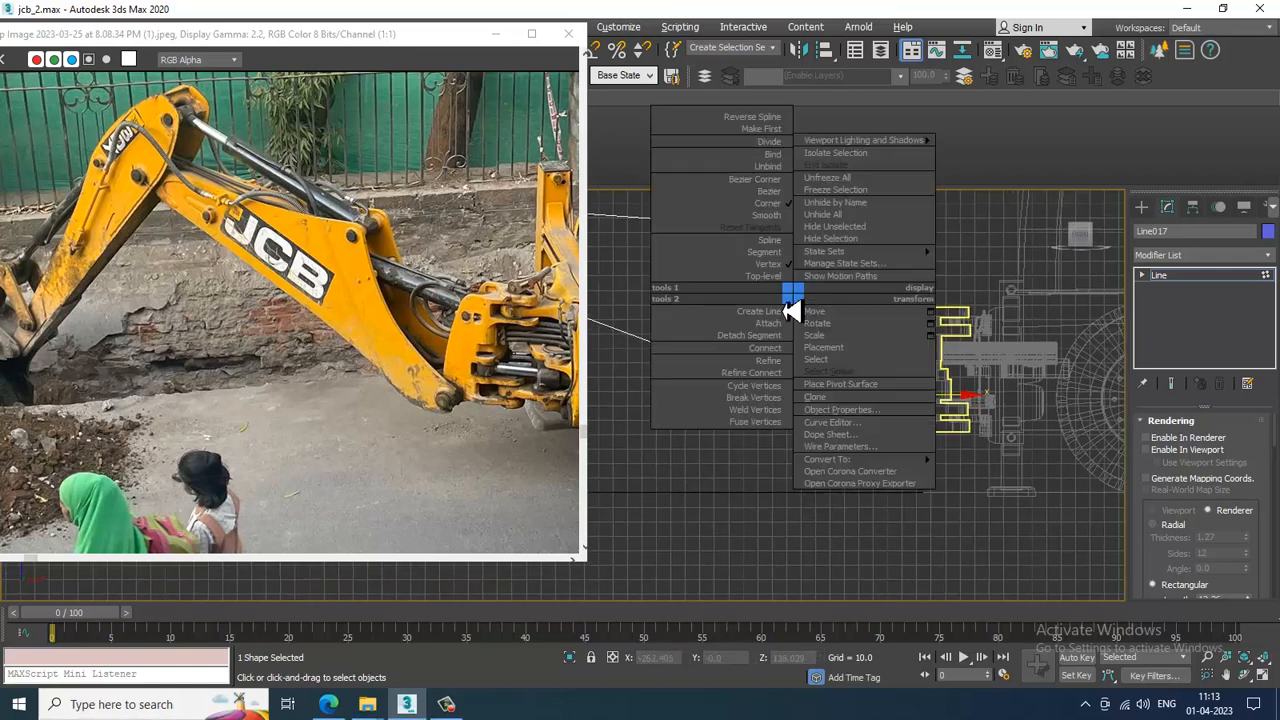
pyautogui.click(769, 362)
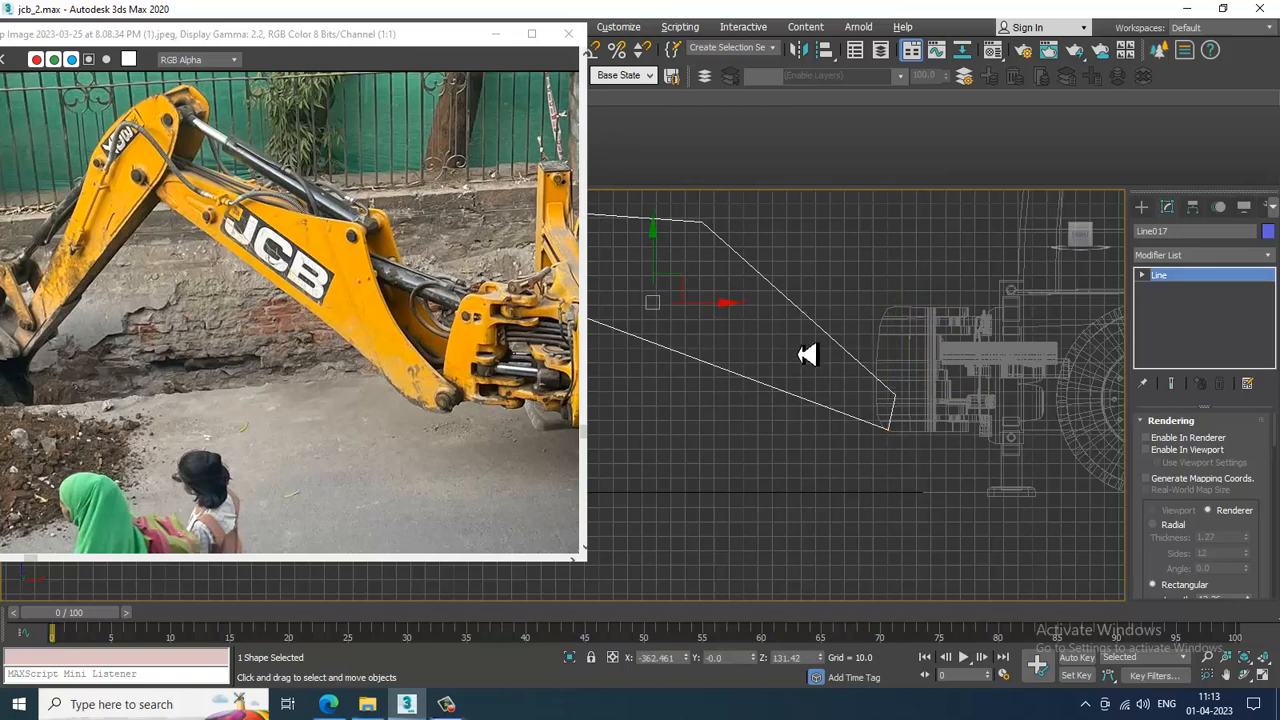
pyautogui.rightClick(808, 319)
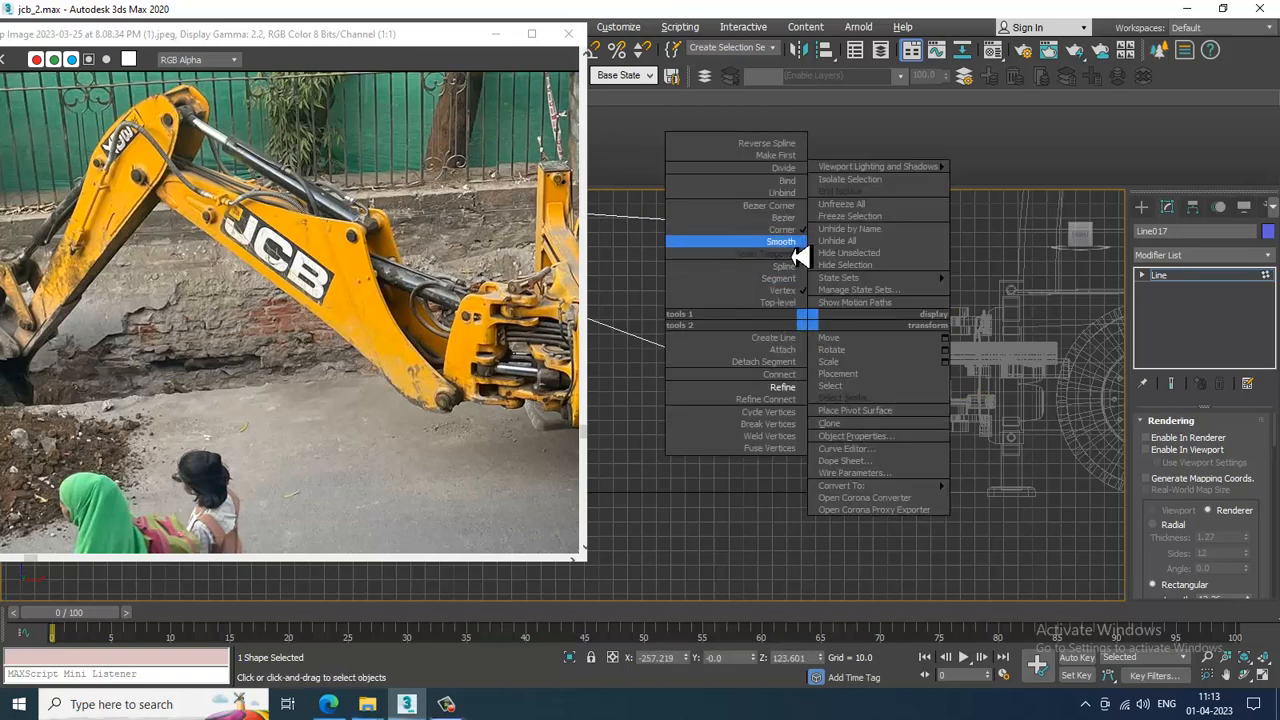
pyautogui.click(780, 241)
pyautogui.moveTo(833, 314); pyautogui.dragTo(816, 316)
# Refine the boom's lower edge with a vertex near the bracket end and make it Smooth
pyautogui.moveTo(851, 341)
pyautogui.mouseDown(button='middle')
pyautogui.moveTo(866, 366)
pyautogui.moveTo(870, 343)
pyautogui.mouseUp(button='middle')
pyautogui.rightClick(836, 400)
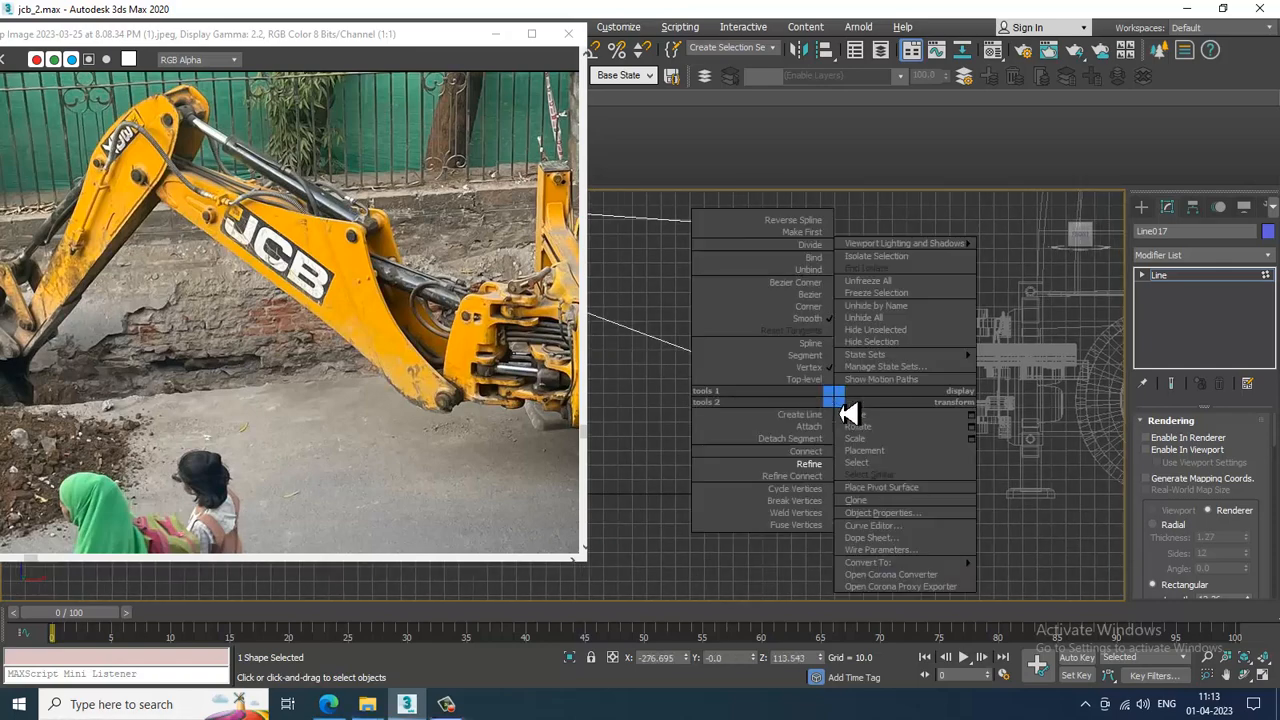
pyautogui.click(822, 475)
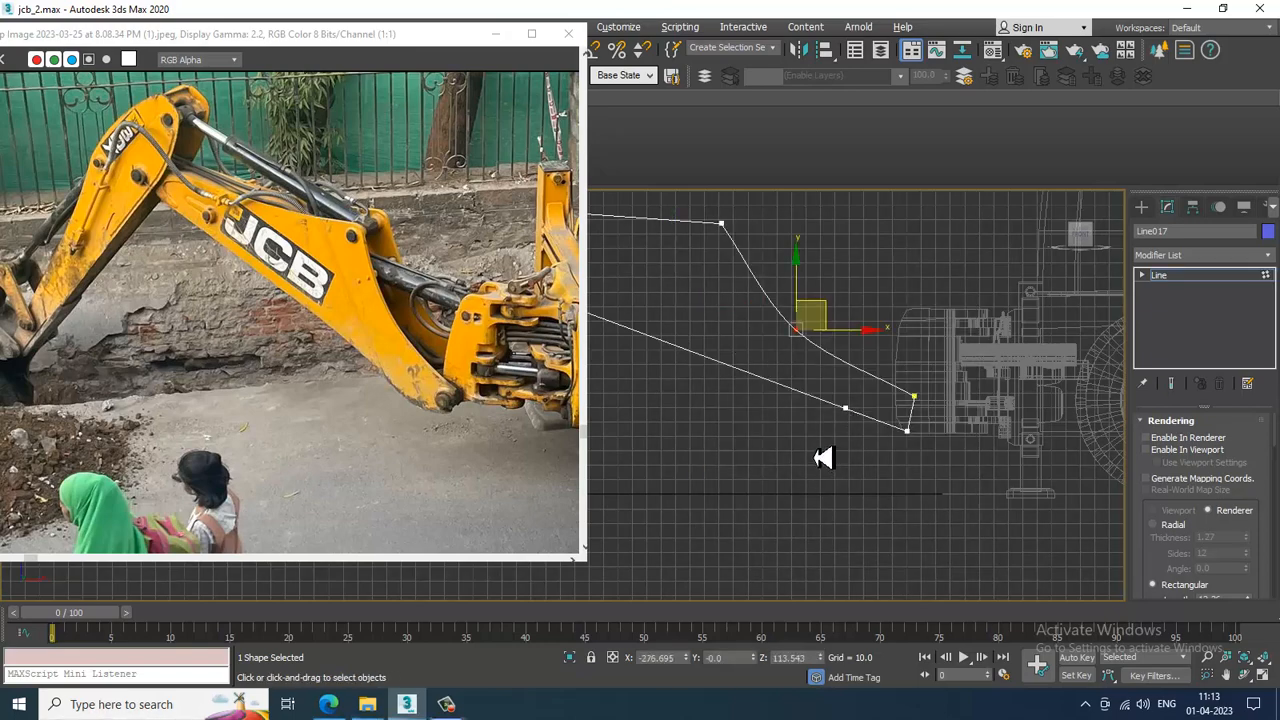
pyautogui.click(846, 408)
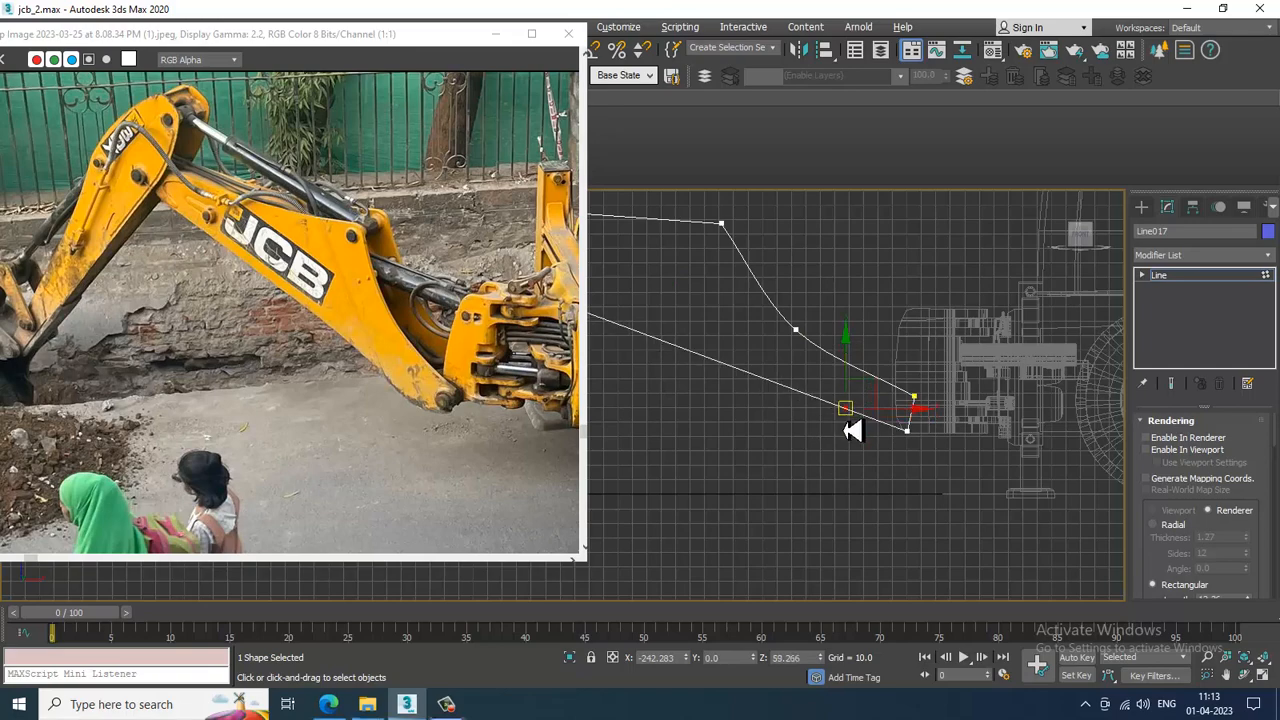
pyautogui.rightClick(842, 407)
pyautogui.click(820, 331)
# Refine the long top edge of the boom outline with a vertex near its middle
pyautogui.moveTo(751, 377); pyautogui.dragTo(819, 366, button='middle')
pyautogui.moveTo(746, 295); pyautogui.dragTo(795, 334, button='middle')
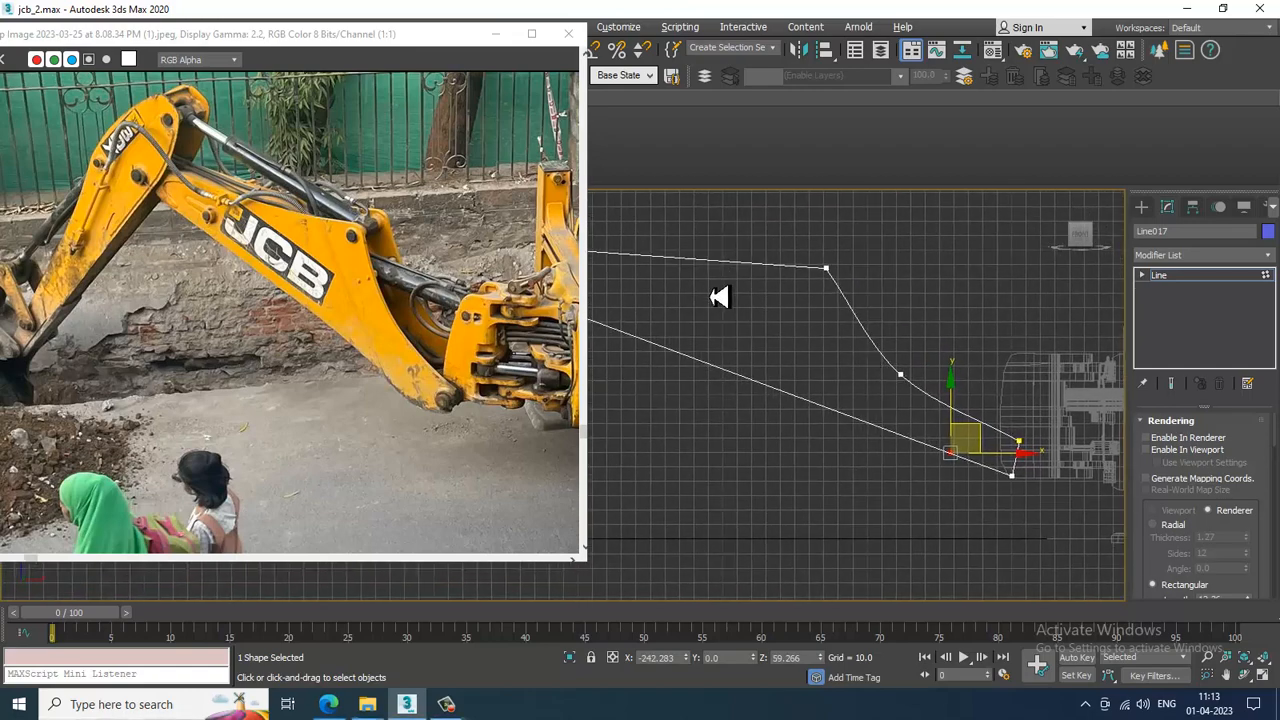
pyautogui.moveTo(719, 297); pyautogui.dragTo(961, 303, button='middle')
pyautogui.rightClick(883, 294)
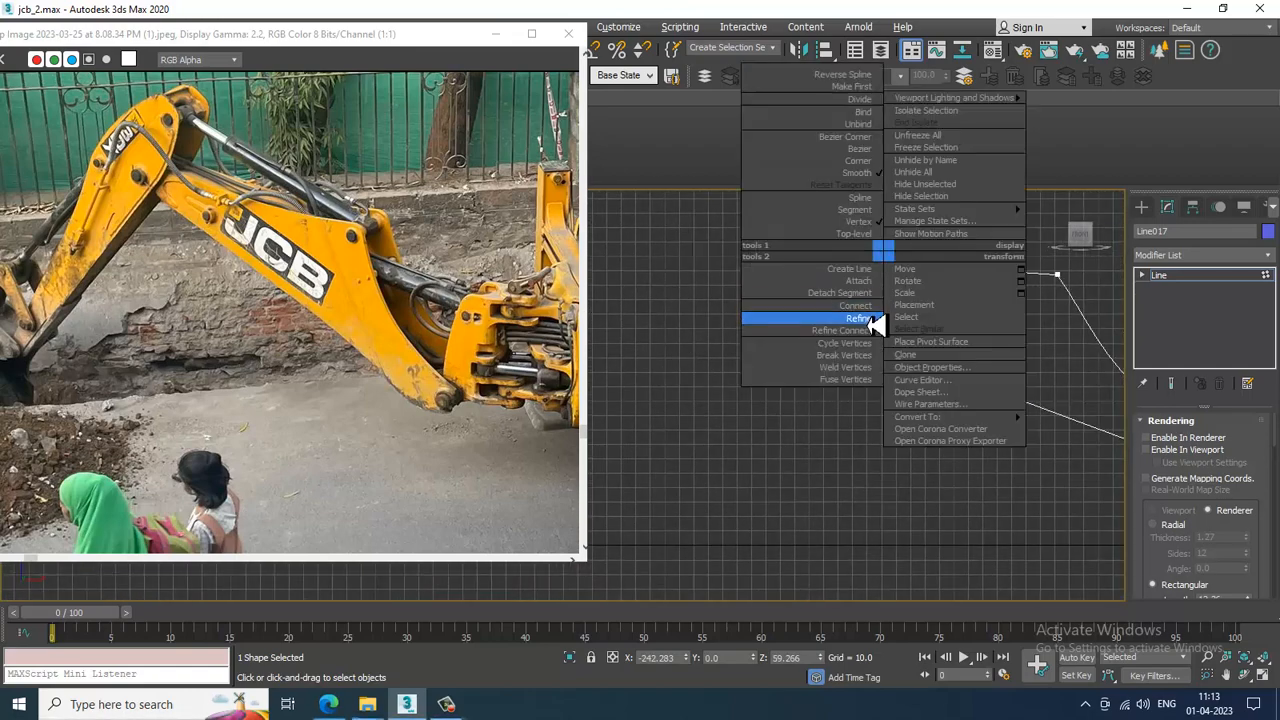
pyautogui.click(869, 321)
pyautogui.click(914, 264)
pyautogui.moveTo(952, 274); pyautogui.dragTo(936, 281, button='middle')
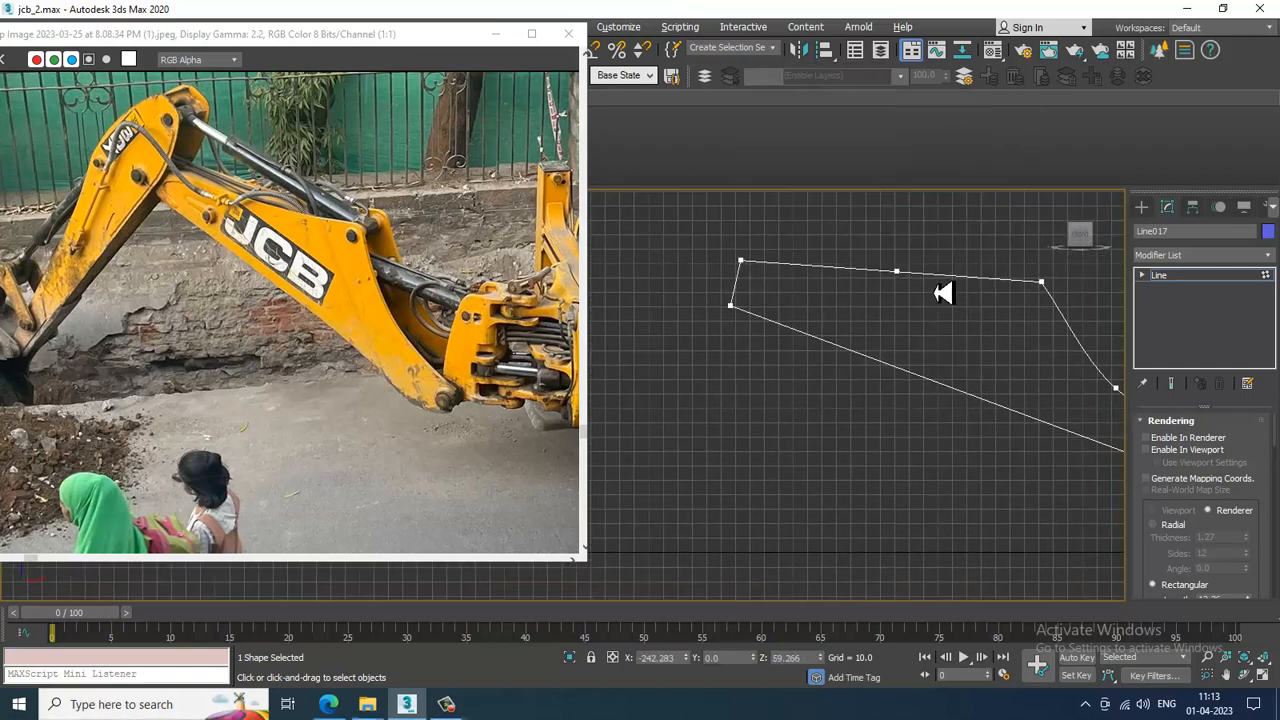
# Make the top edge's middle vertex Smooth and lower it to give the edge a shallow dip
pyautogui.rightClick(936, 281)
pyautogui.click(897, 271)
pyautogui.moveTo(903, 229); pyautogui.dragTo(906, 290)
pyautogui.rightClick(904, 290)
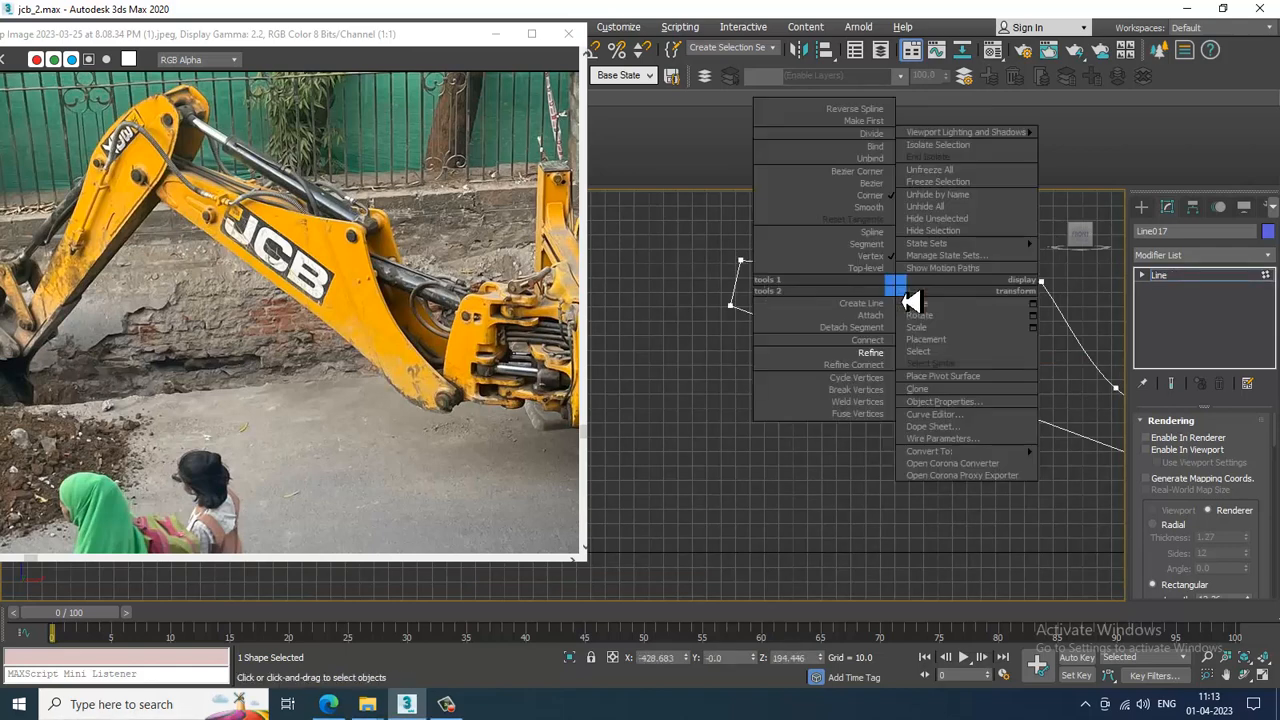
pyautogui.click(858, 211)
pyautogui.moveTo(907, 236); pyautogui.dragTo(915, 248)
# Fillet the corner vertex at the boom's upper bend by about 3.9 and leave vertex level
pyautogui.moveTo(1115, 364); pyautogui.dragTo(891, 354, button='middle')
pyautogui.scroll(3, 817, 308)
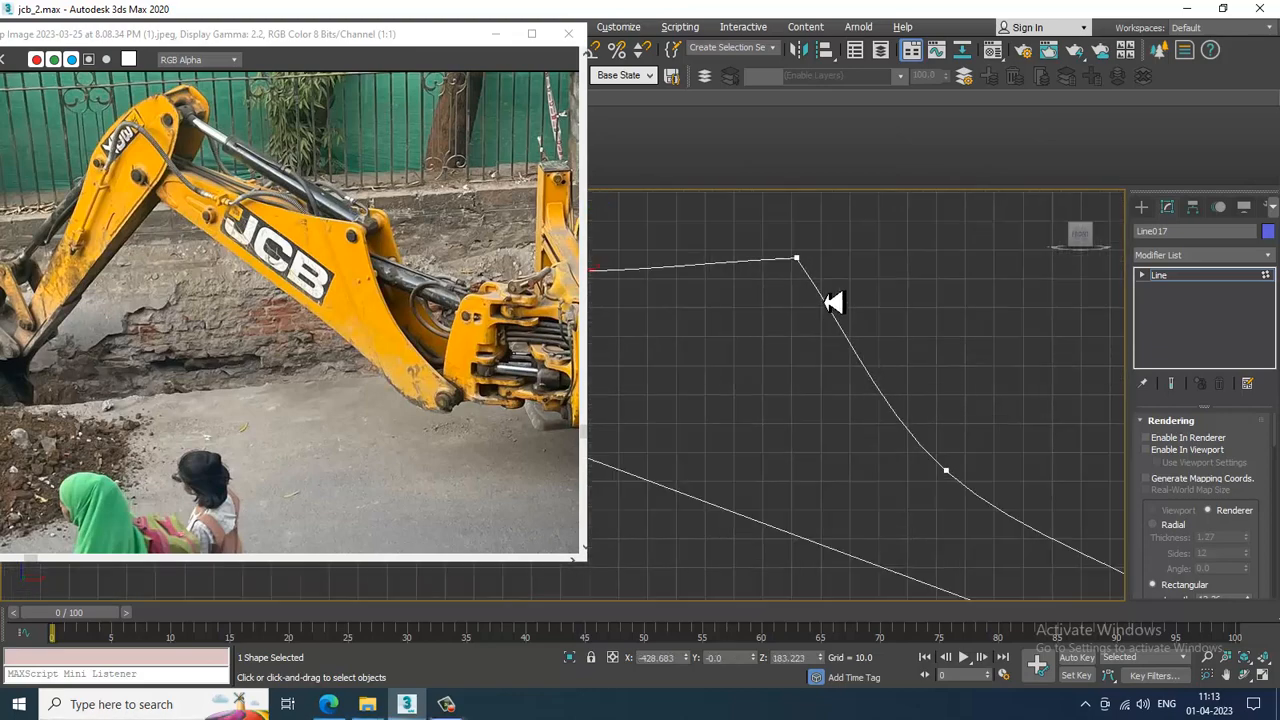
pyautogui.moveTo(829, 279); pyautogui.dragTo(836, 288)
pyautogui.moveTo(1197, 582); pyautogui.dragTo(1195, 306)
pyautogui.moveTo(1156, 488); pyautogui.dragTo(1152, 54)
pyautogui.moveTo(1180, 535); pyautogui.dragTo(1237, 283)
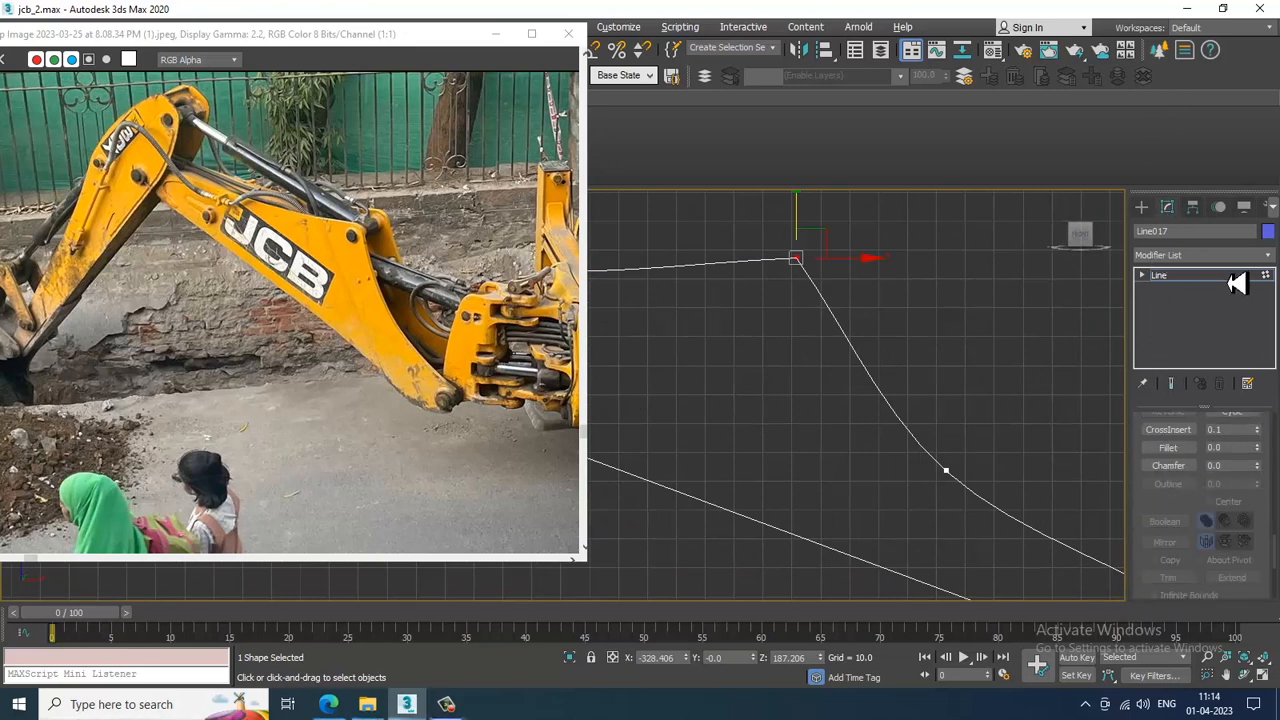
pyautogui.click(1166, 449)
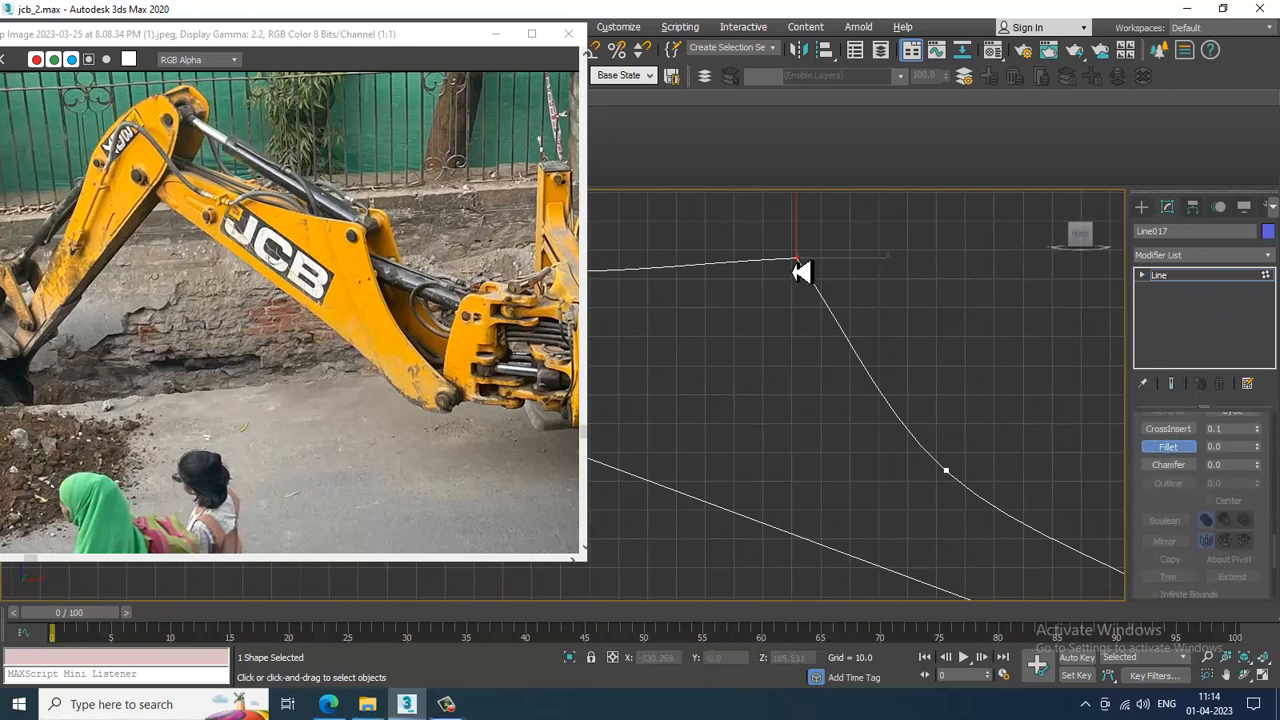
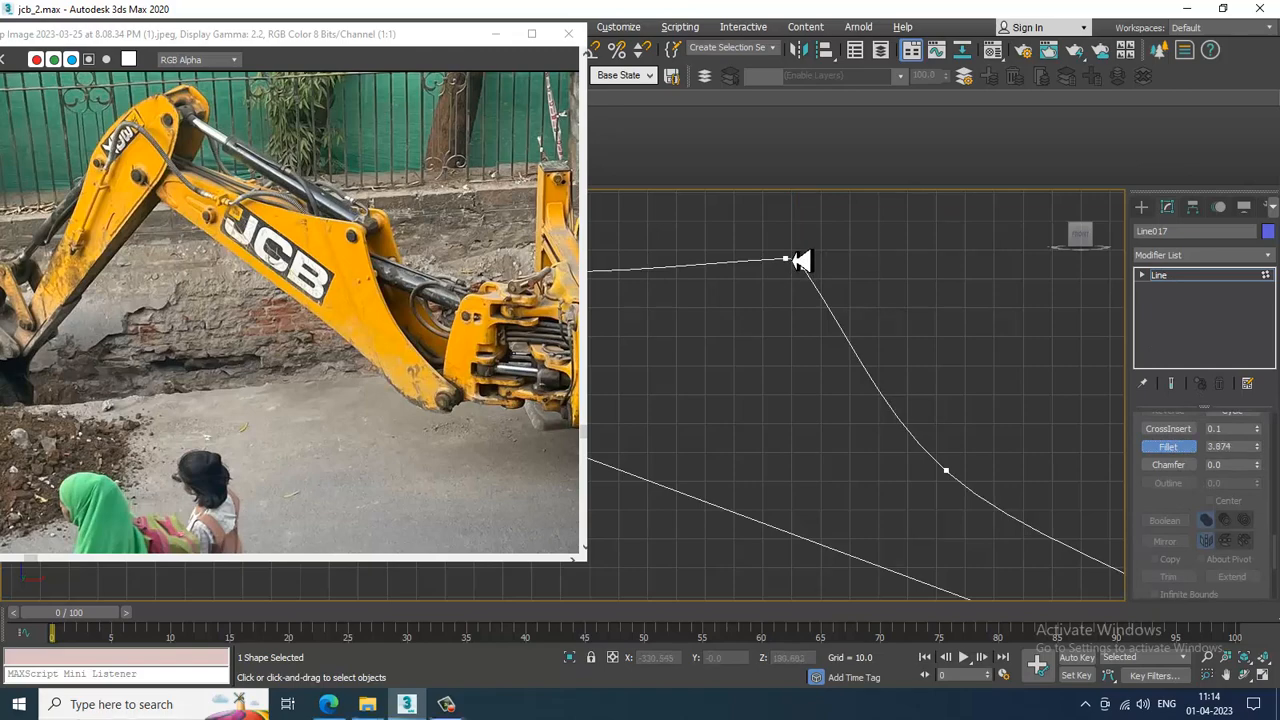
pyautogui.click(1232, 278)
# Apply an Extrude modifier to the finished boom outline
pyautogui.moveTo(996, 550); pyautogui.dragTo(956, 496, button='middle')
pyautogui.hotkey('alt', 'w')
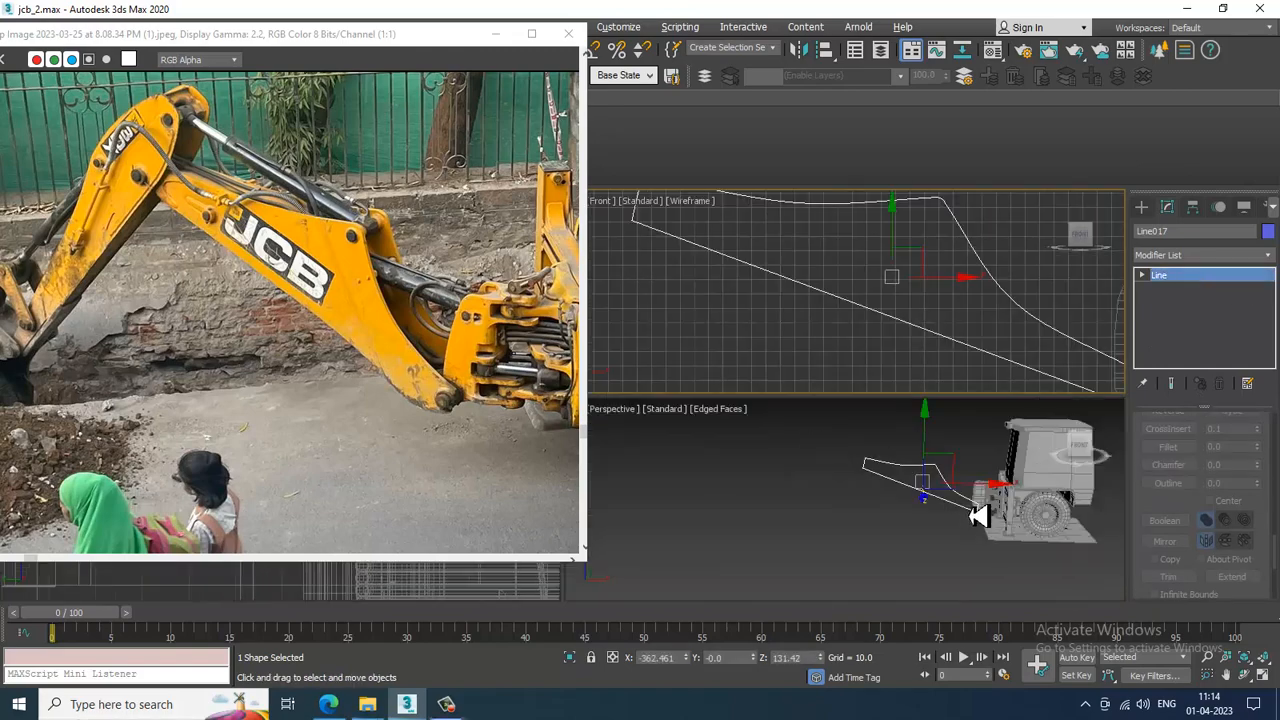
pyautogui.rightClick(971, 511)
pyautogui.hotkey('alt', 'w')
pyautogui.moveTo(867, 455)
pyautogui.keyDown('alt'); pyautogui.mouseDown(button='middle')
pyautogui.moveTo(852, 434)
pyautogui.moveTo(868, 434)
pyautogui.mouseUp(button='middle'); pyautogui.keyUp('alt')
pyautogui.moveTo(868, 434); pyautogui.dragTo(946, 469, button='middle')
pyautogui.scroll(2, 903, 451)
pyautogui.click(1237, 257)
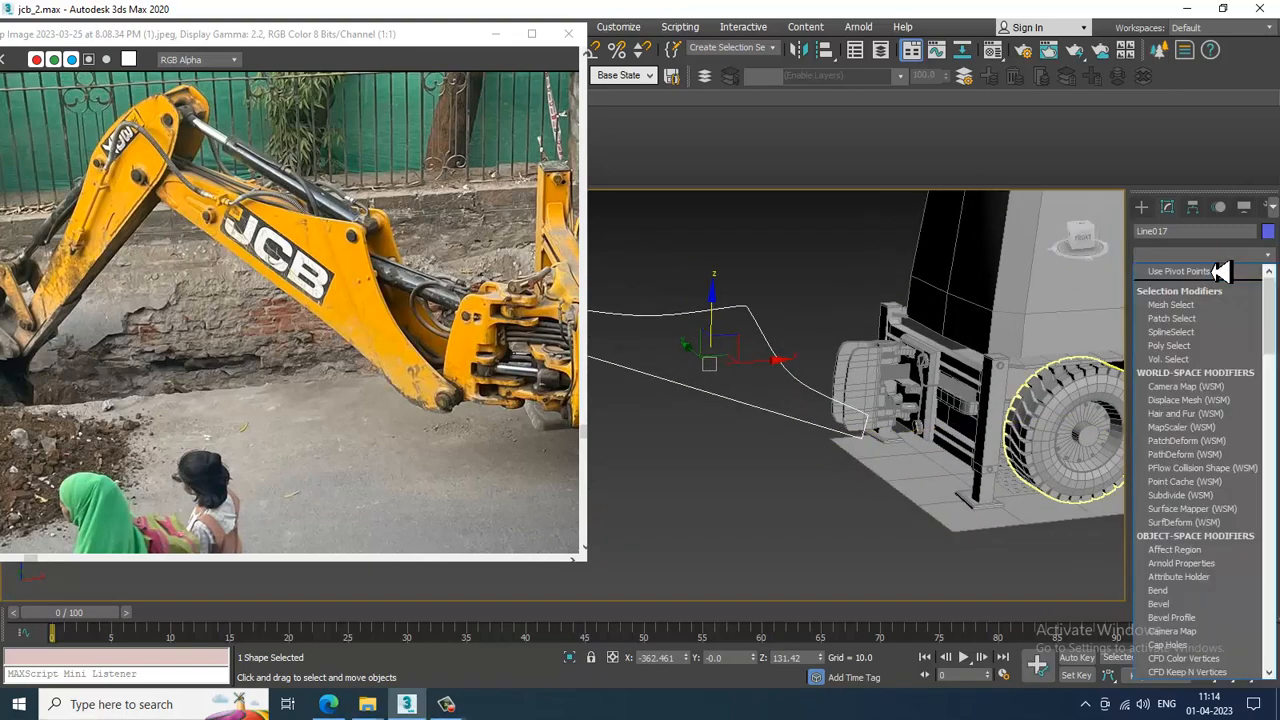
pyautogui.write('ex')
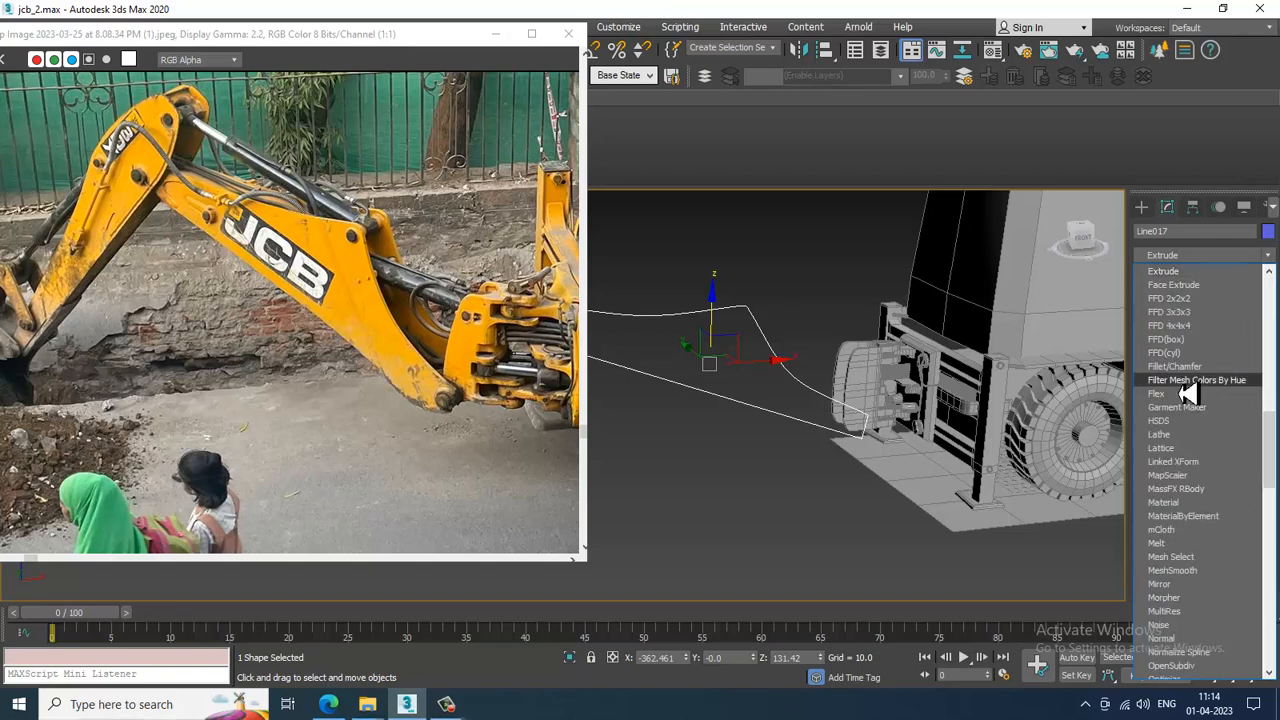
pyautogui.click(1181, 277)
# Set the boom outline's extrusion amount to 3.0
pyautogui.keyDown('alt'); pyautogui.moveTo(777, 345); pyautogui.dragTo(918, 343, button='middle'); pyautogui.keyUp('alt')
pyautogui.scroll(4, 908, 343)
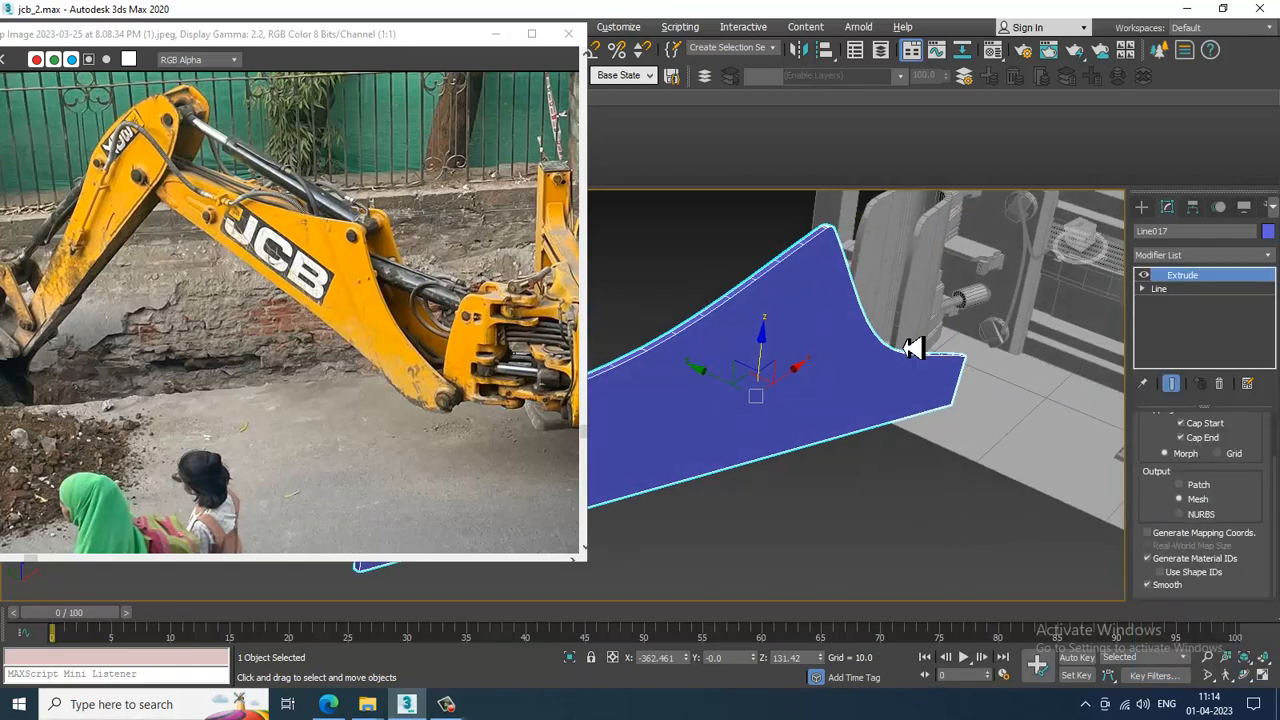
pyautogui.scroll(2, 1267, 457)
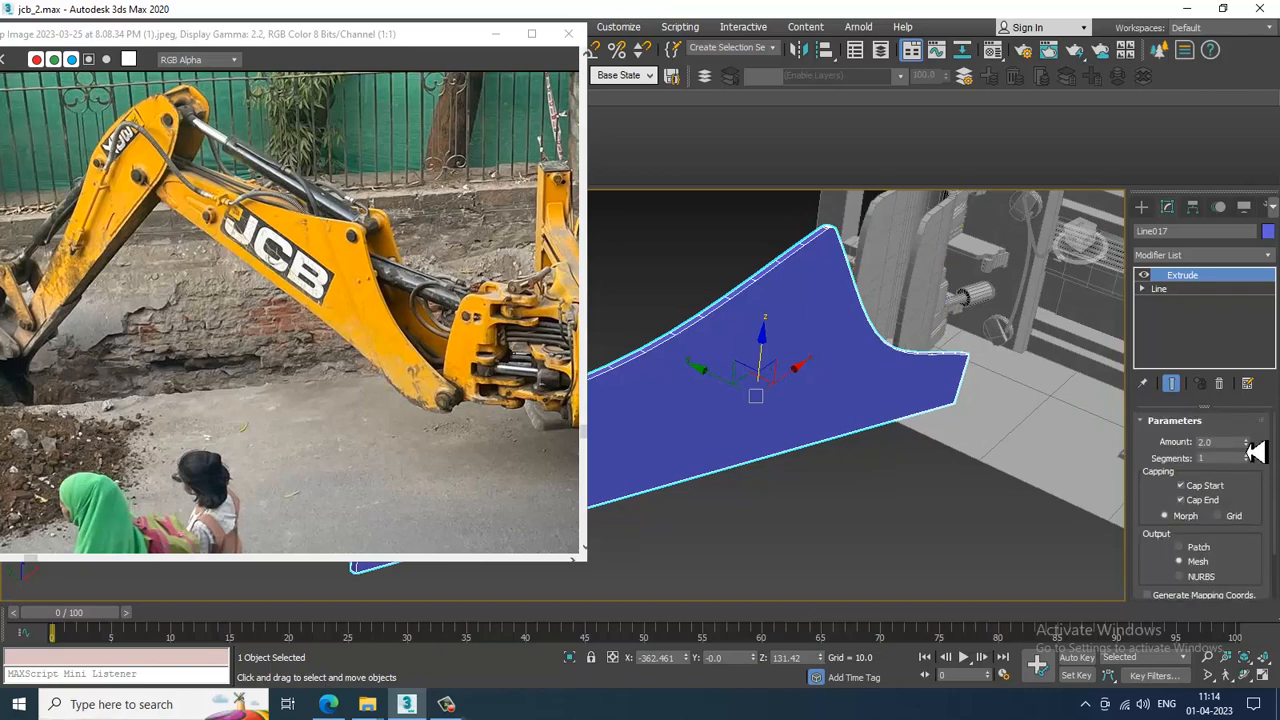
pyautogui.click(1247, 440)
pyautogui.click(1247, 440)
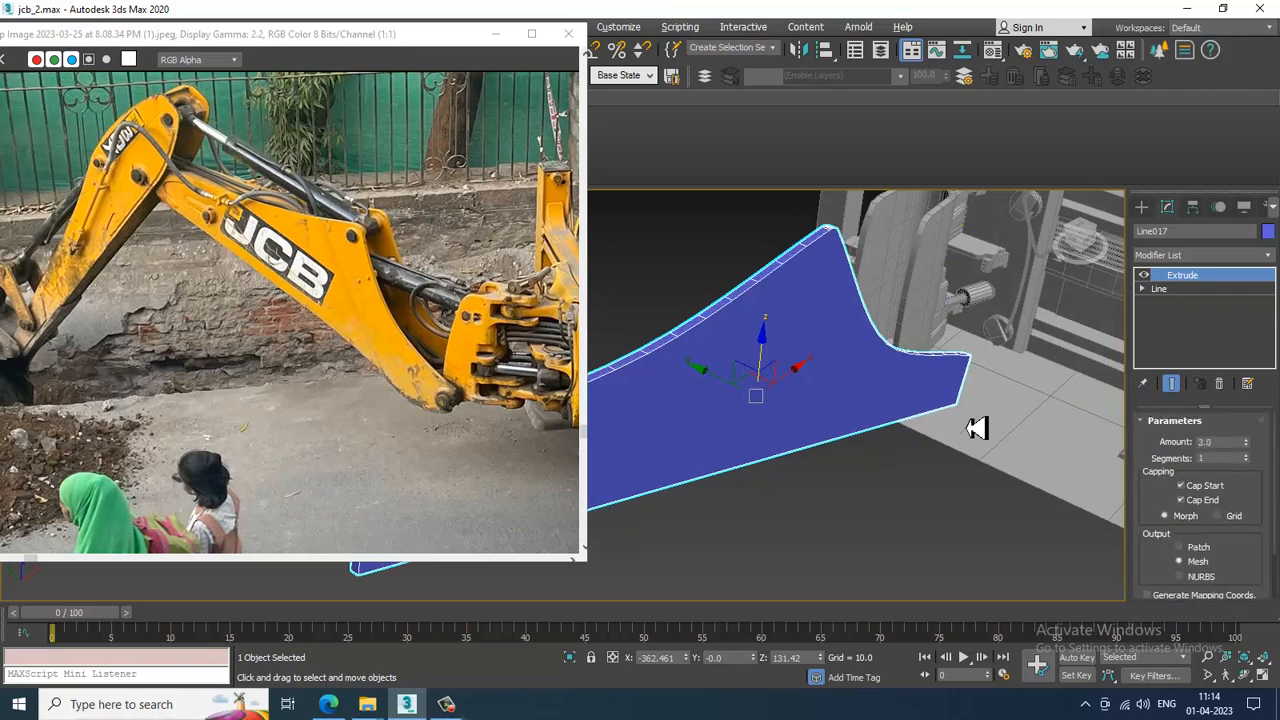
# Move the extruded boom plate sideways along Y to about 28
pyautogui.keyDown('alt'); pyautogui.moveTo(977, 428); pyautogui.dragTo(922, 289, button='middle'); pyautogui.keyUp('alt')
pyautogui.scroll(-2, 896, 287)
pyautogui.scroll(5, 920, 283)
pyautogui.hotkey('alt', 'w')
pyautogui.middleClick(896, 250)
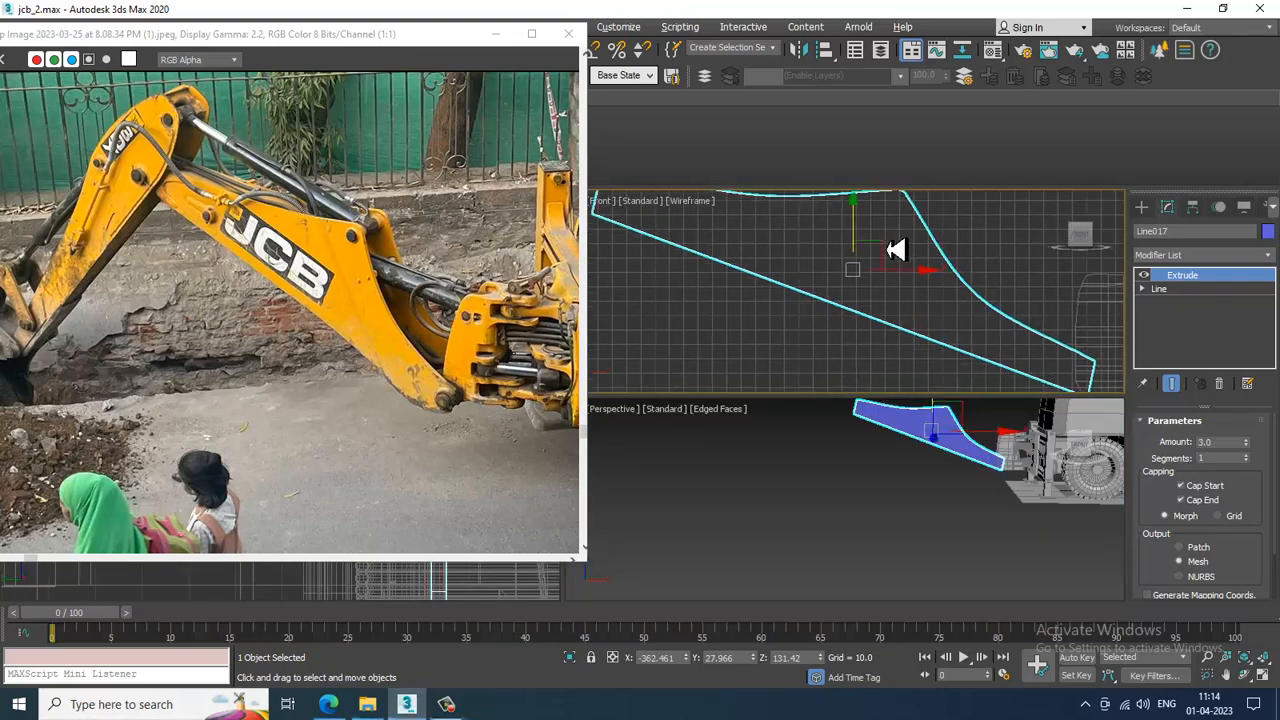
# Rotate the boom plate slightly clockwise in the front view and move it about 6.9 along X toward the swing bracket
pyautogui.hotkey('alt', 'w')
pyautogui.scroll(-3, 874, 346)
pyautogui.press('e')
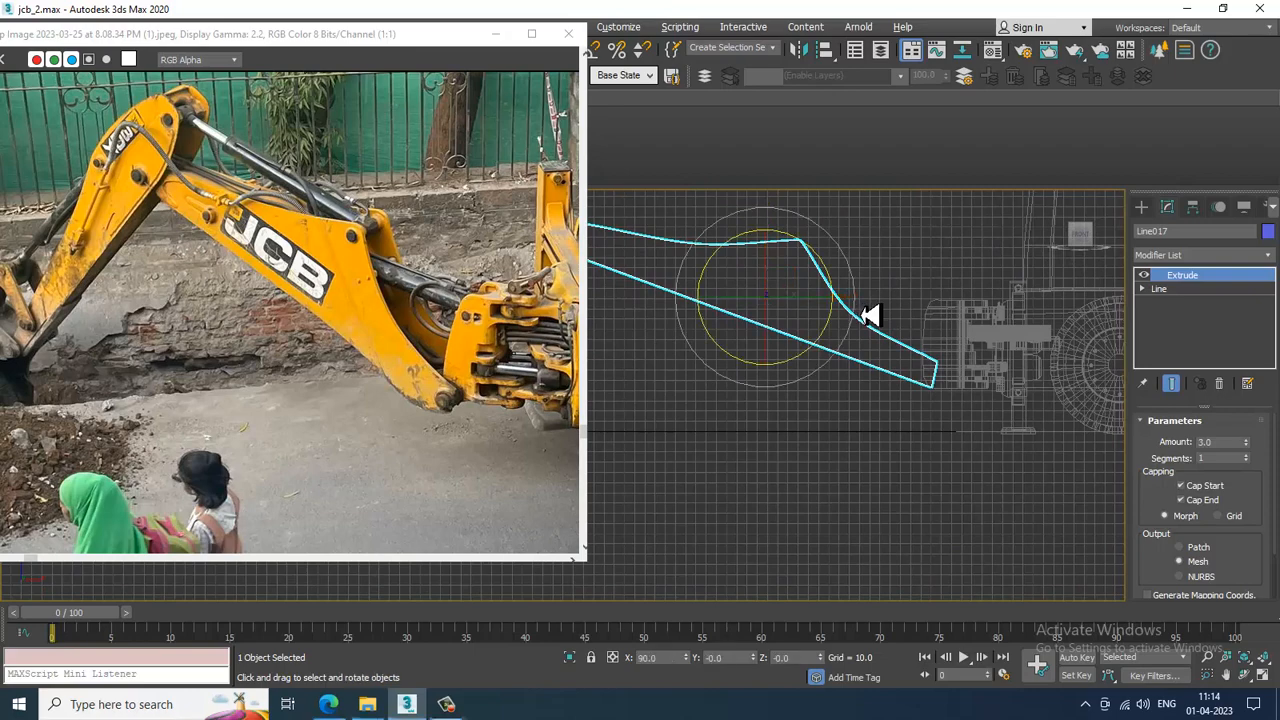
pyautogui.moveTo(838, 265); pyautogui.dragTo(858, 304)
pyautogui.press('w')
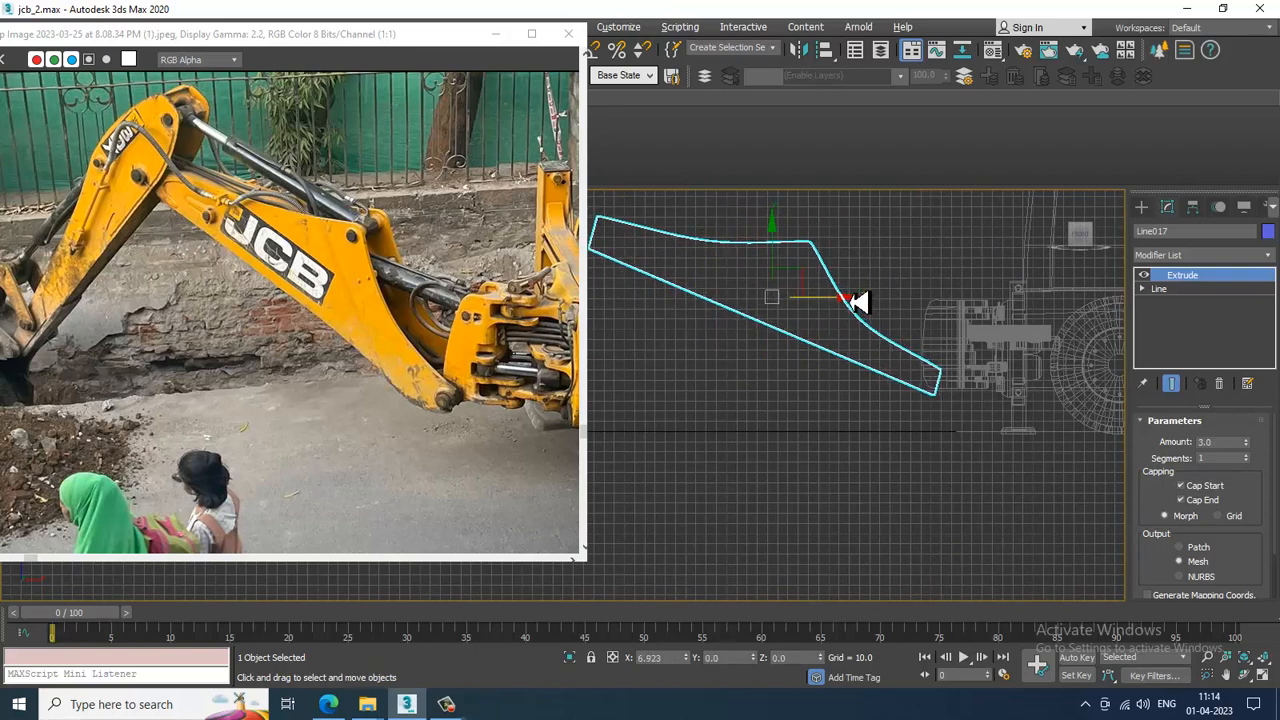
# Open the vertex level of the boom plate's base Line beneath the Extrude modifier
pyautogui.scroll(2, 890, 342)
pyautogui.scroll(5, 916, 342)
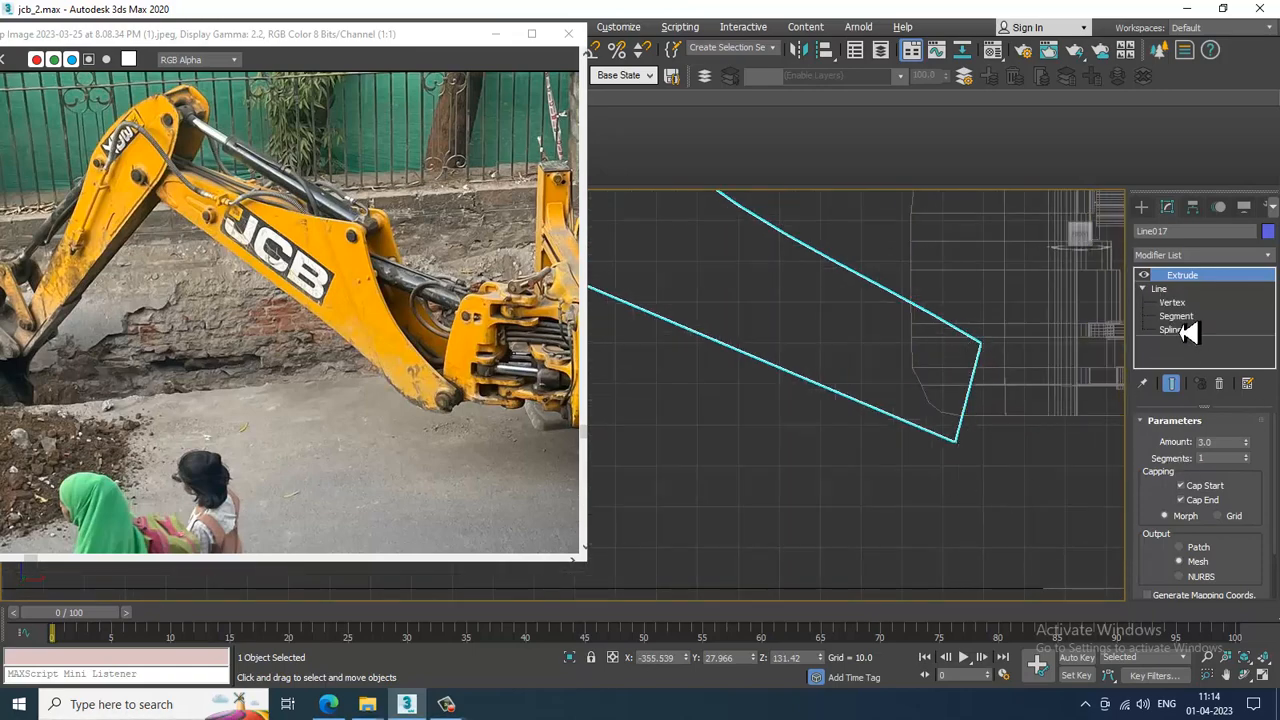
pyautogui.click(1172, 302)
pyautogui.click(954, 440)
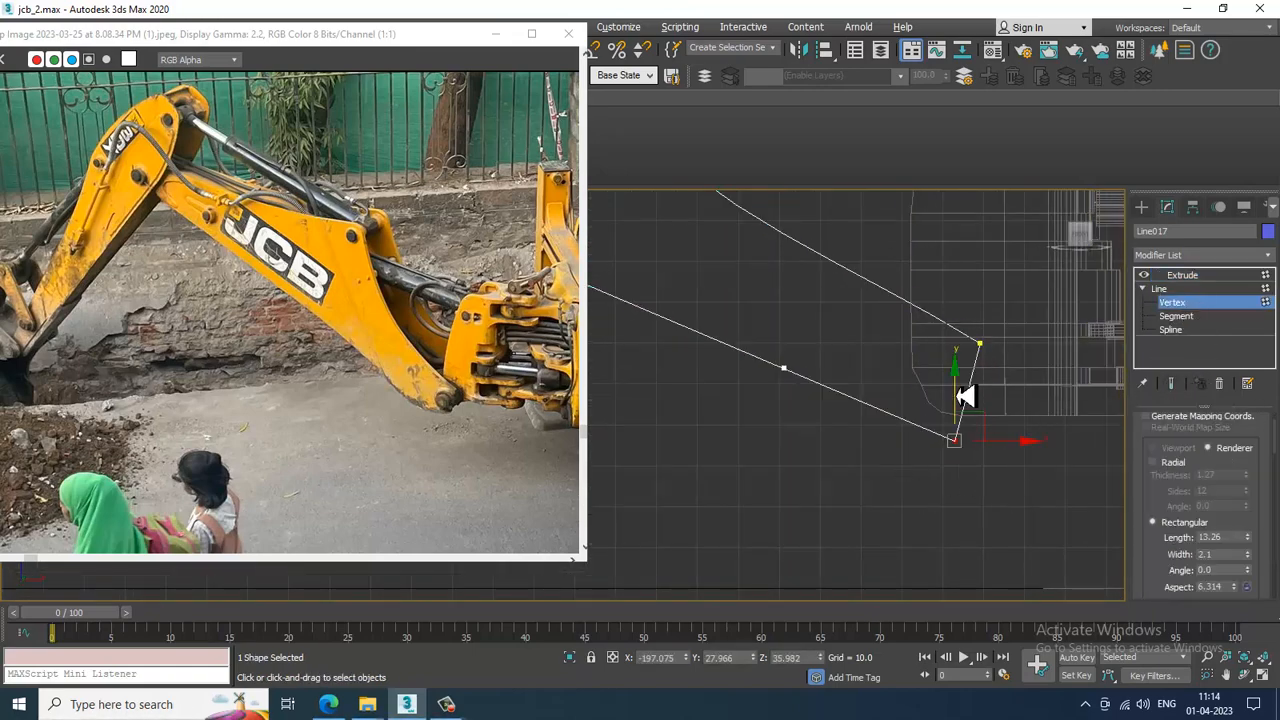
pyautogui.rightClick(947, 436)
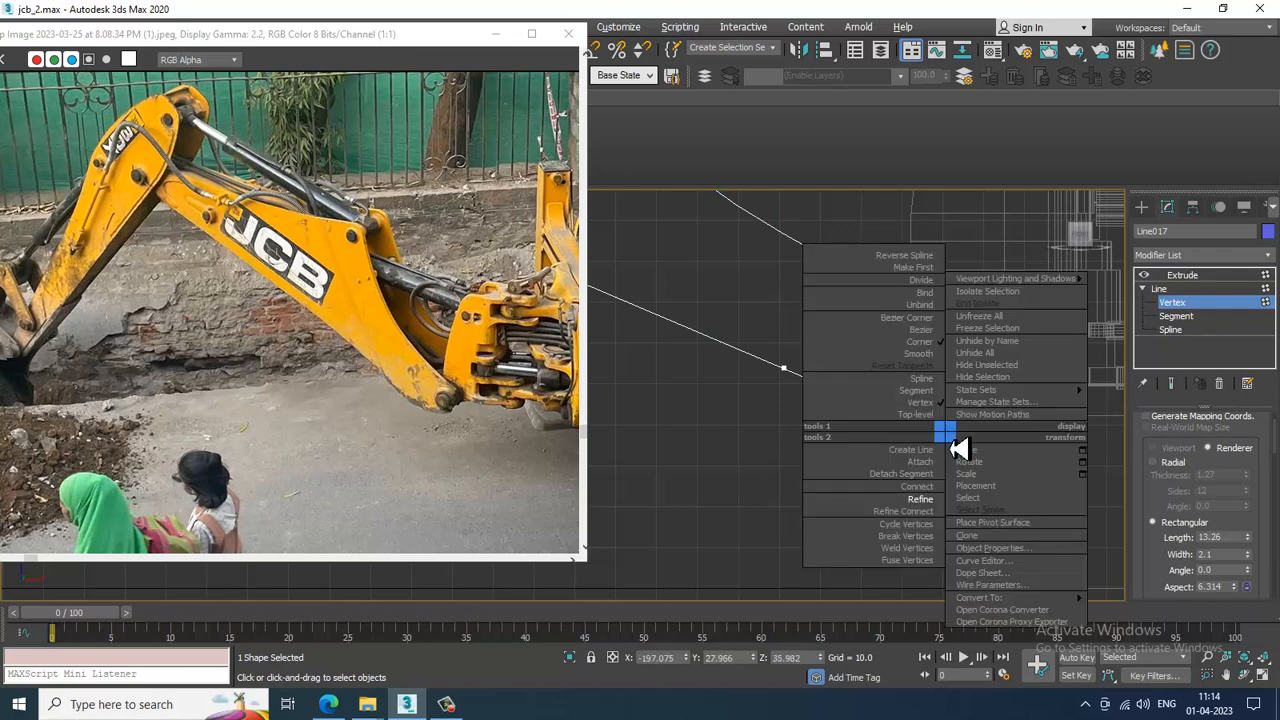
pyautogui.click(928, 343)
pyautogui.moveTo(988, 428); pyautogui.dragTo(993, 419)
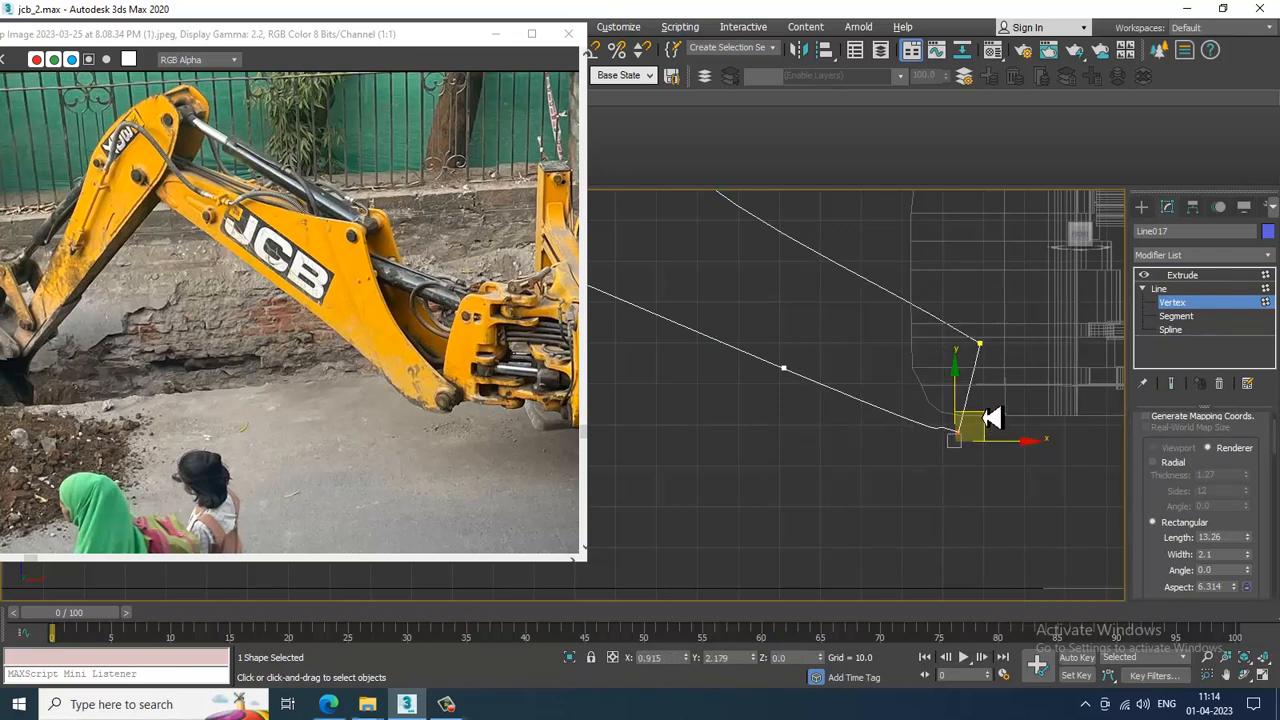
# Delete the lower edge's vertex near the bracket end and move the lower end corner to about X -195.6, Z 43.1
pyautogui.click(784, 368)
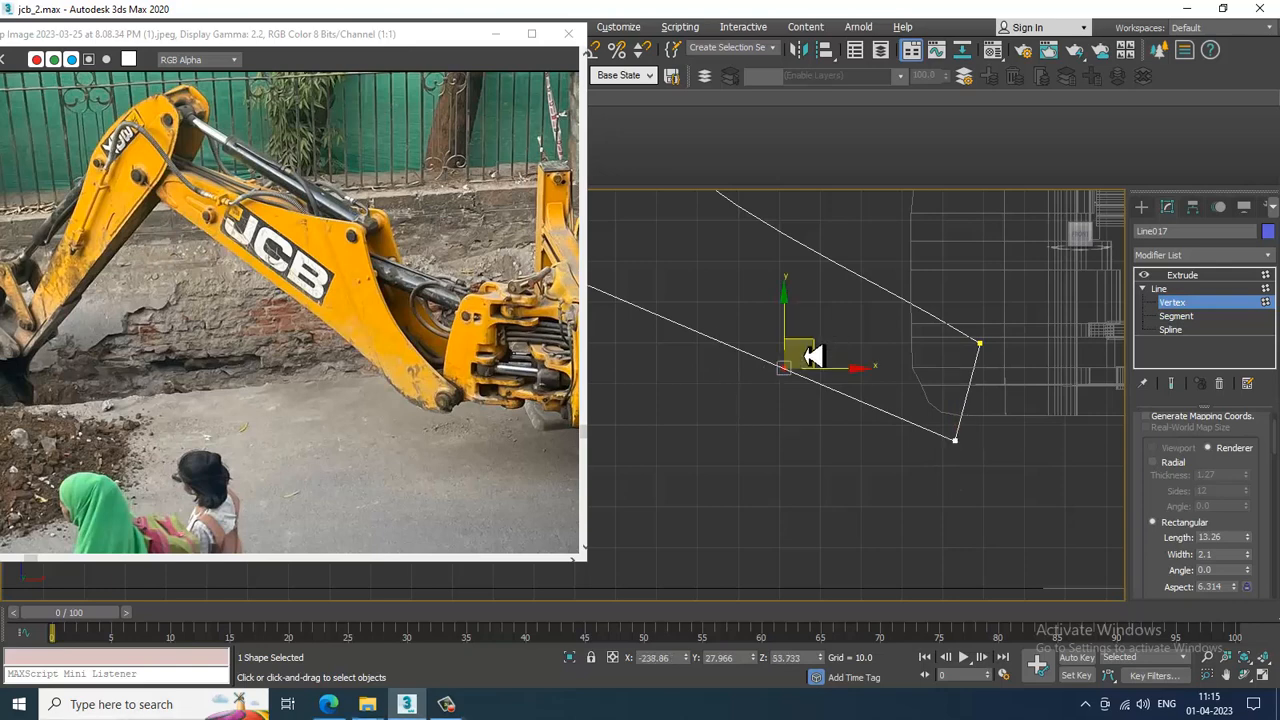
pyautogui.press('Delete')
pyautogui.click(955, 440)
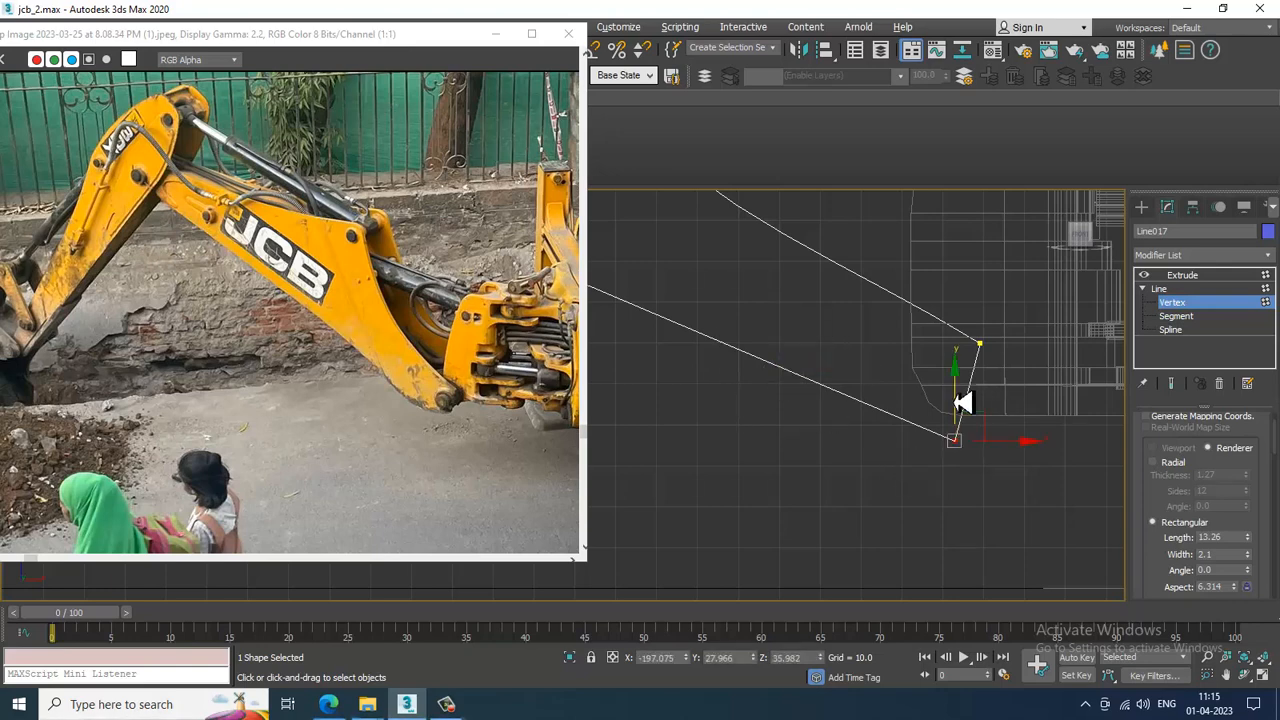
pyautogui.moveTo(955, 390); pyautogui.dragTo(972, 373)
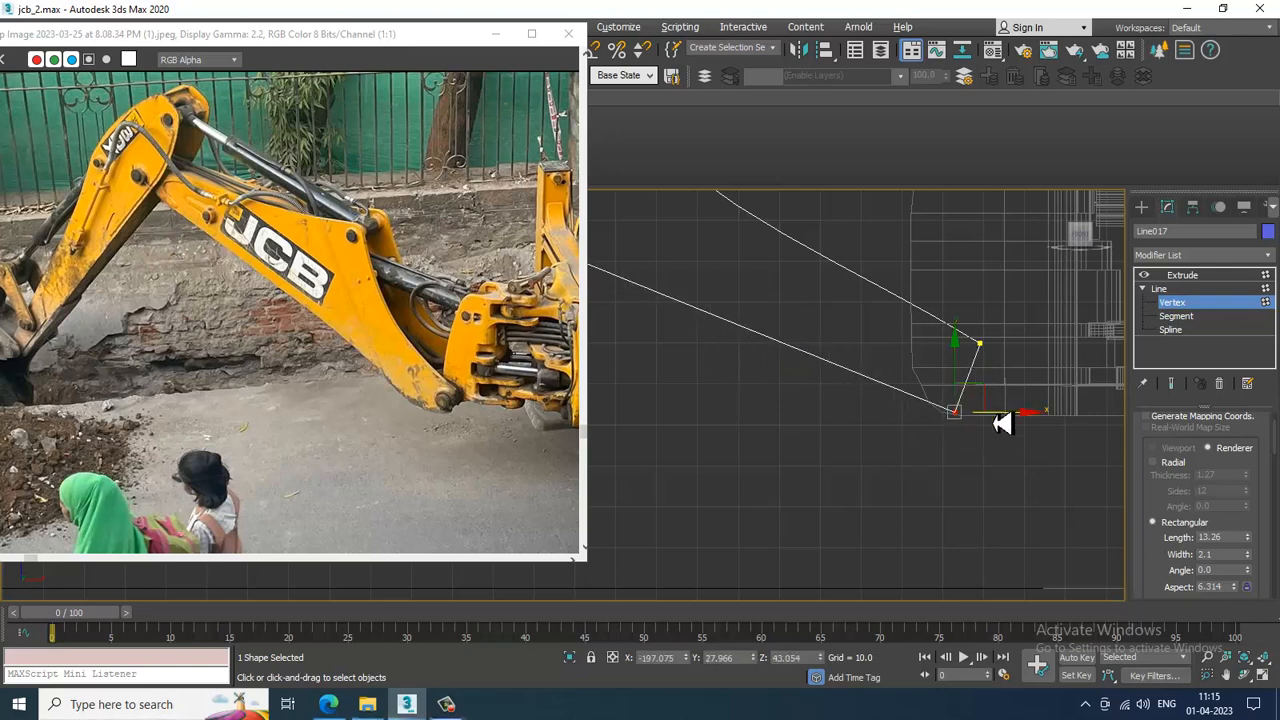
pyautogui.moveTo(1002, 424); pyautogui.dragTo(960, 417)
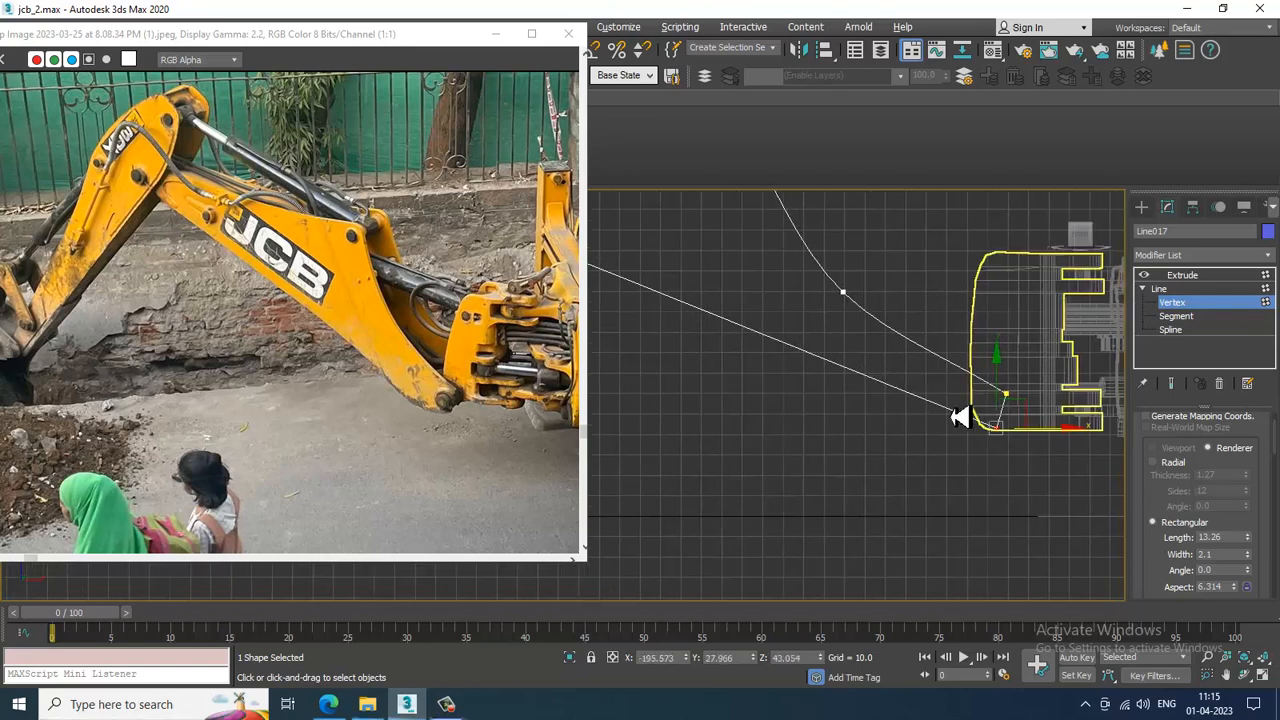
# Refine the boom's lower edge with two vertices, and make the one nearest the bracket Smooth, lowered to about Z 50.4
pyautogui.rightClick(960, 416)
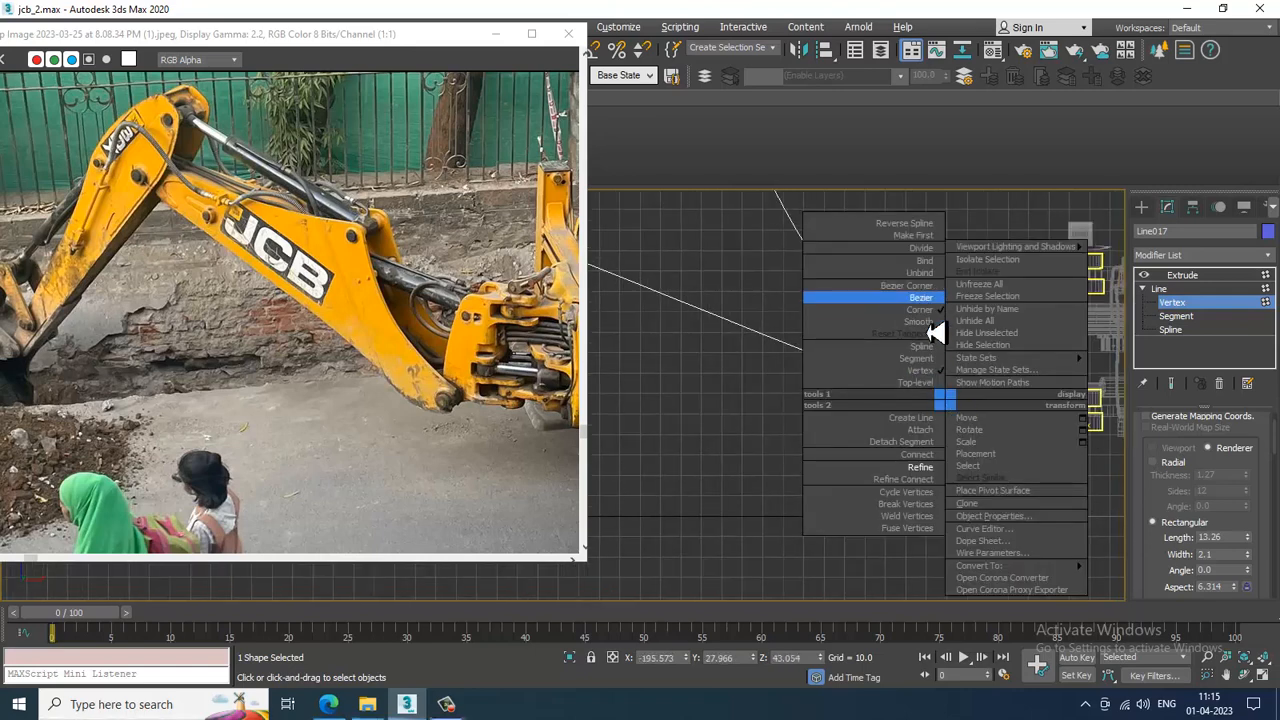
pyautogui.click(928, 467)
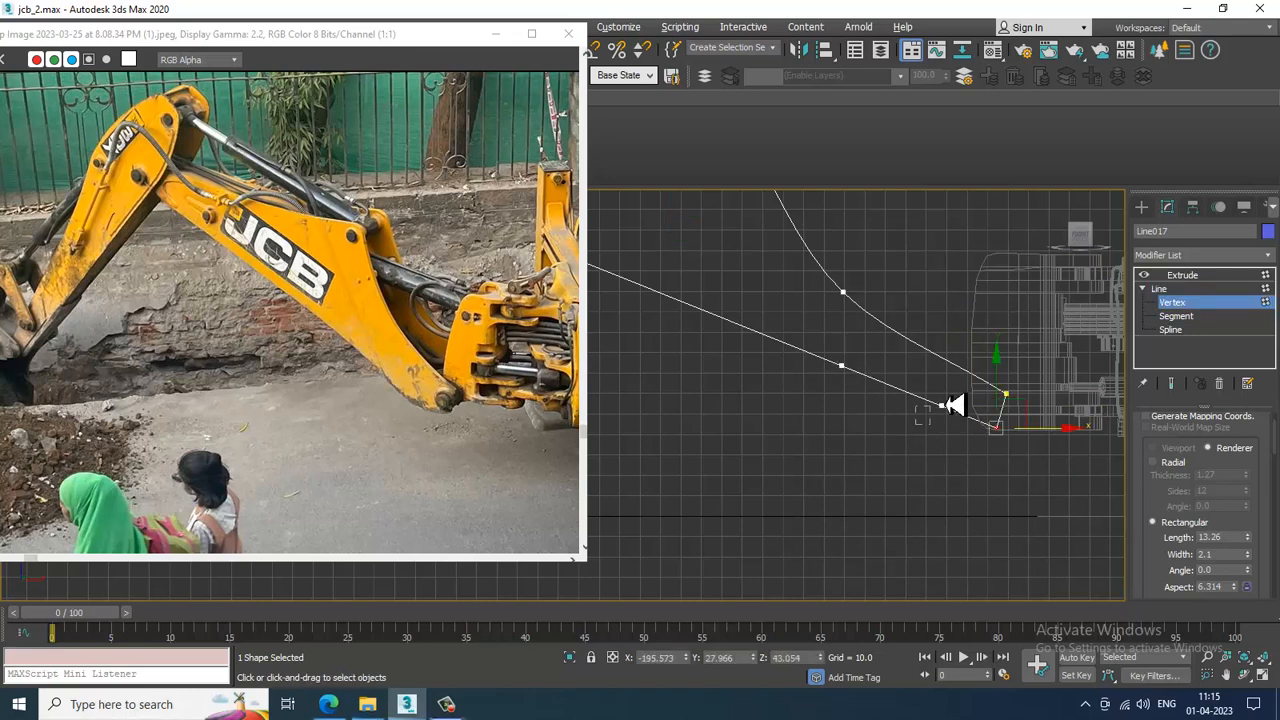
pyautogui.rightClick(937, 391)
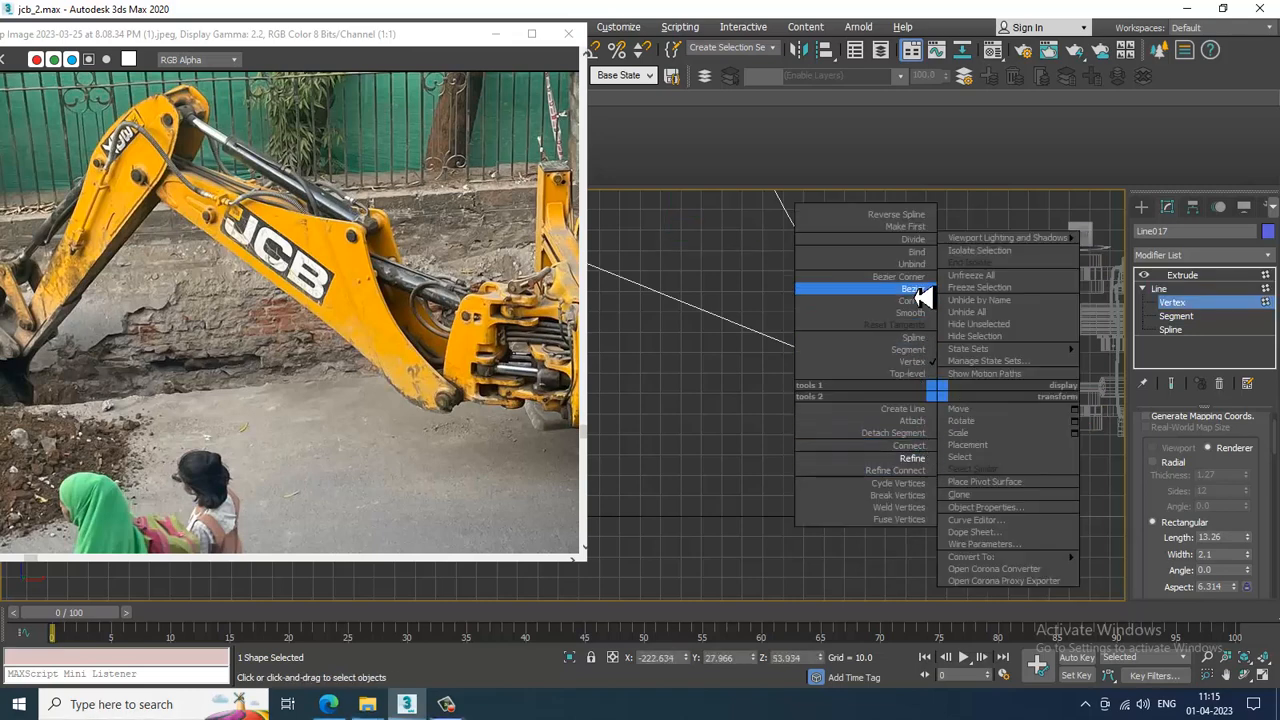
pyautogui.moveTo(947, 352)
pyautogui.click(850, 358)
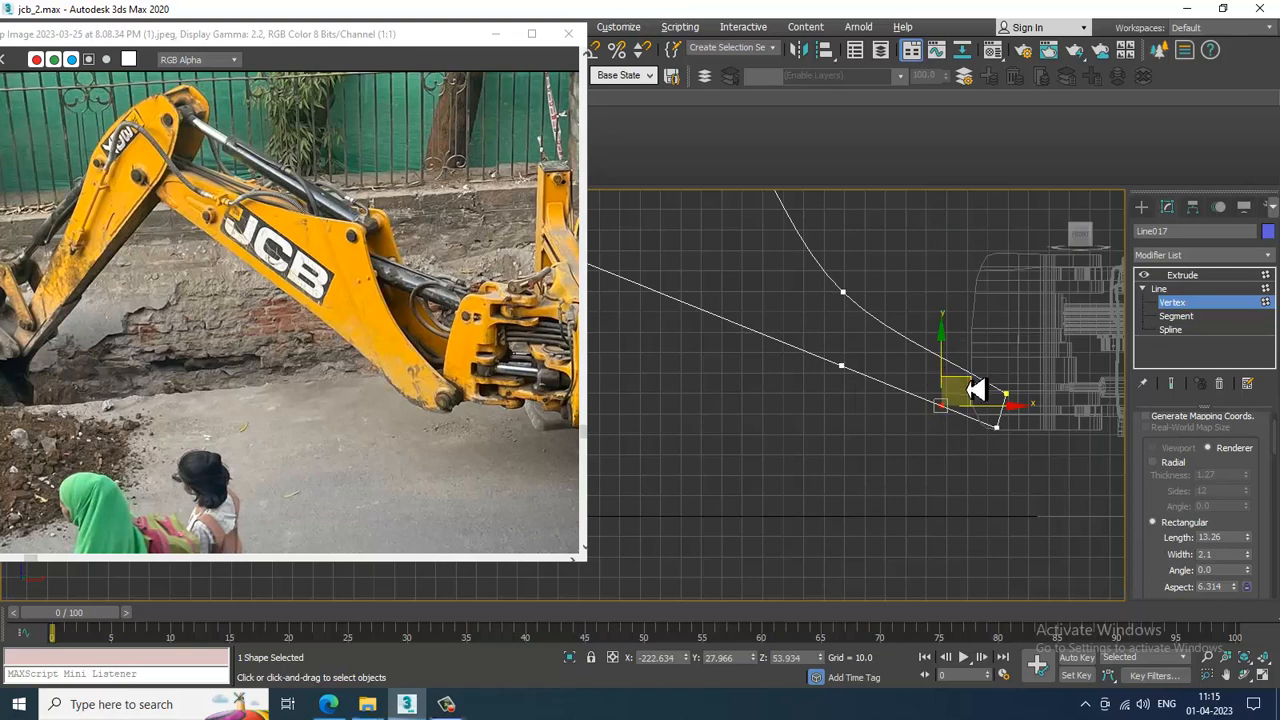
pyautogui.moveTo(968, 388); pyautogui.dragTo(970, 395)
pyautogui.moveTo(976, 365); pyautogui.dragTo(920, 362, button='middle')
pyautogui.scroll(2, 974, 380)
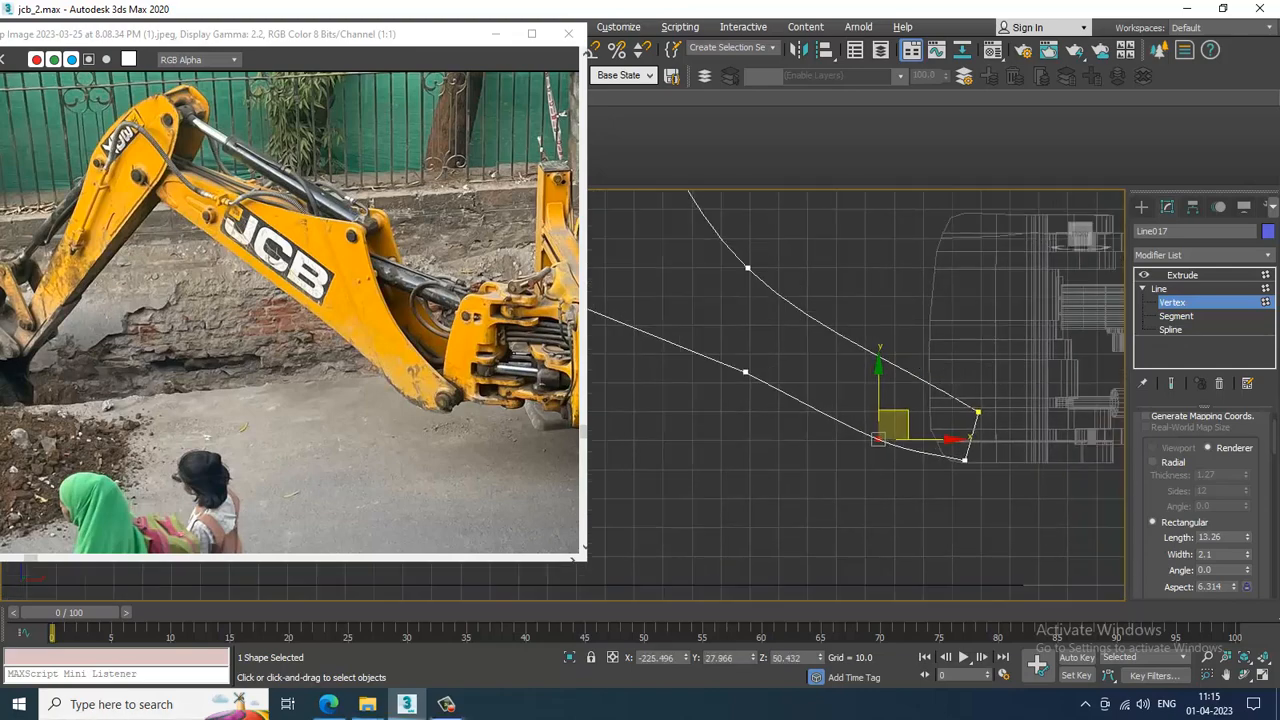
# Create a Cylinder with AutoGrid enabled as a pivot pin at the boom's lower end beside the swing bracket
pyautogui.click(1142, 207)
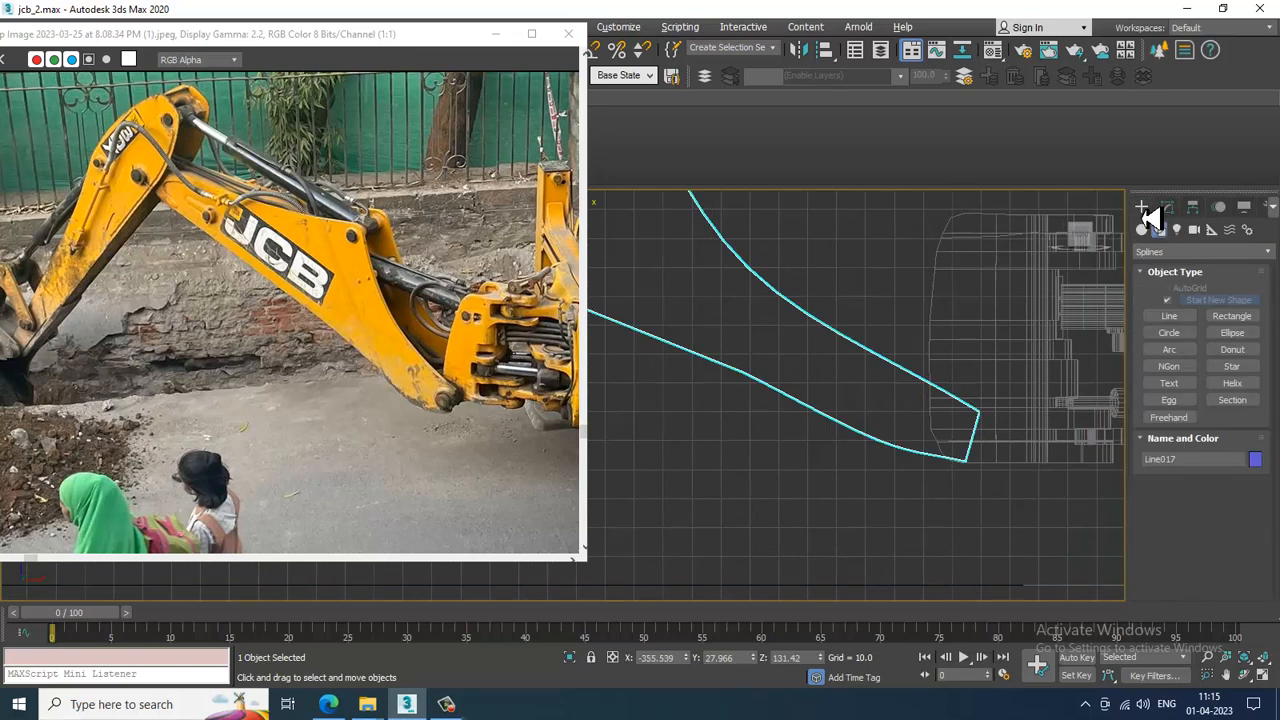
pyautogui.click(1142, 229)
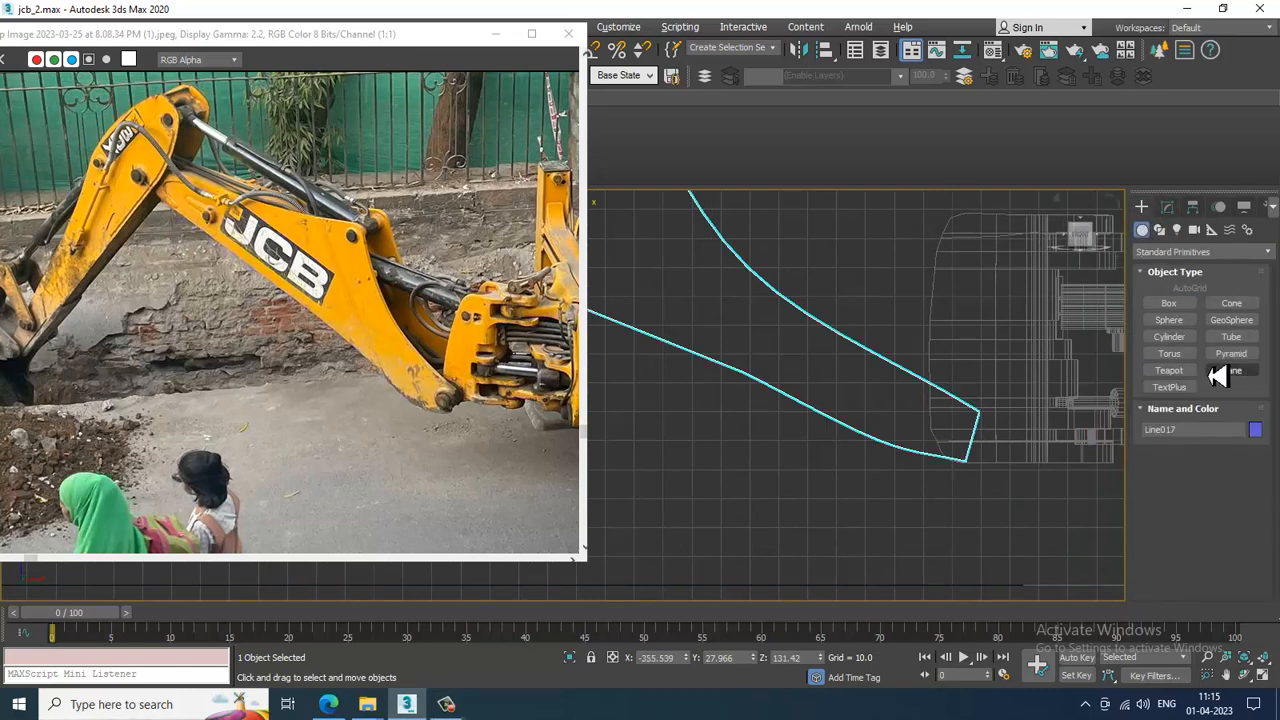
pyautogui.click(1169, 336)
pyautogui.click(1178, 287)
pyautogui.scroll(2, 1016, 411)
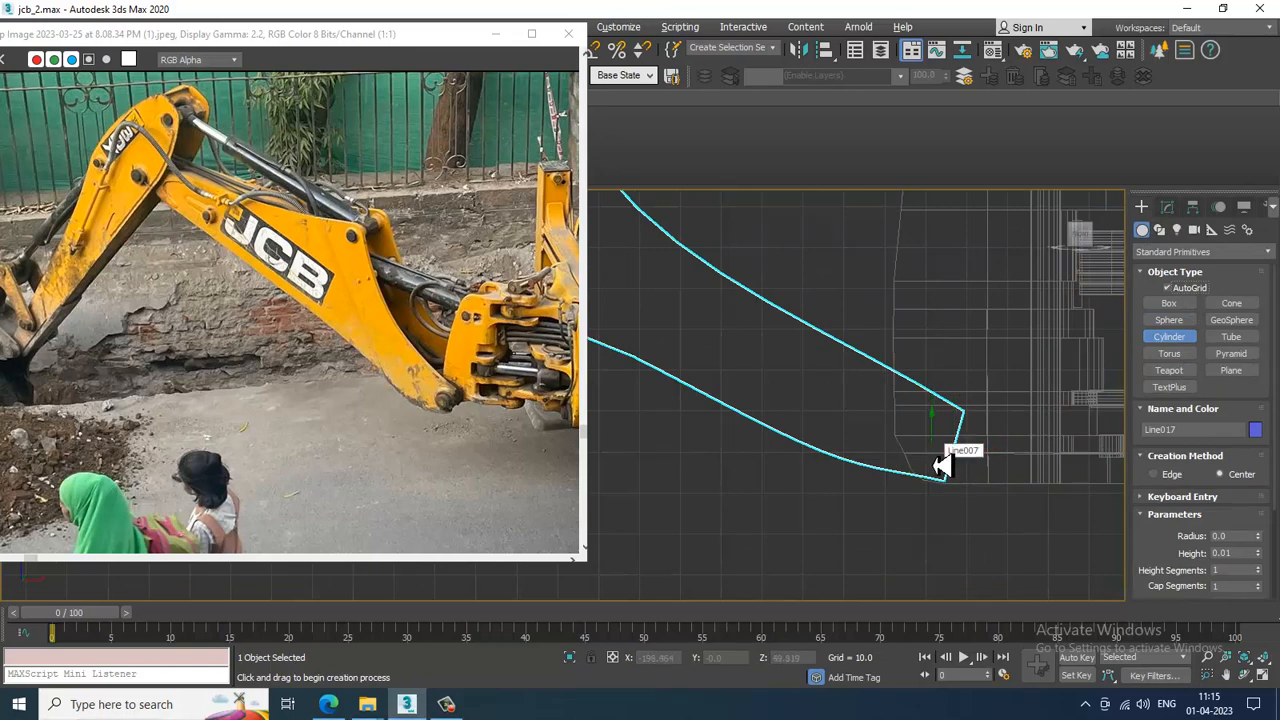
pyautogui.moveTo(933, 455); pyautogui.dragTo(948, 480)
pyautogui.rightClick(955, 525)
# Move the pin cylinder outward along Y to about 23.1 so its end protrudes from the boom plate
pyautogui.hotkey('alt', 'w')
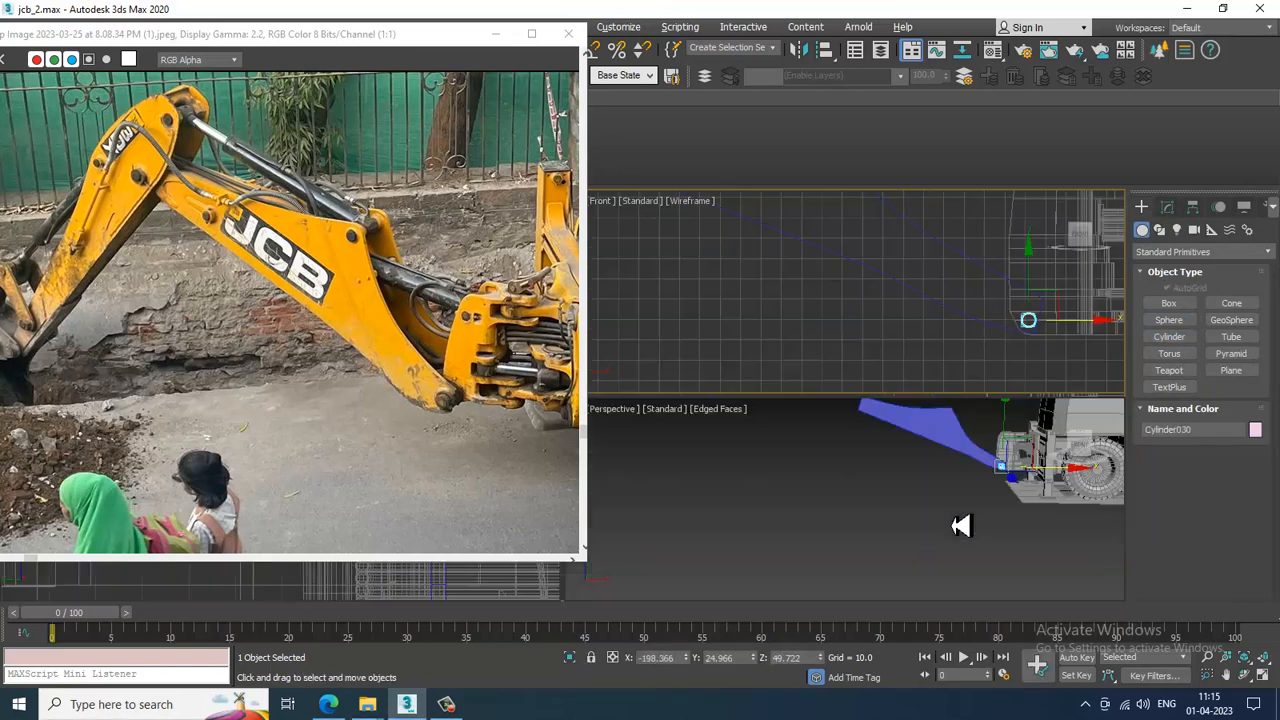
pyautogui.rightClick(955, 525)
pyautogui.press('z')
pyautogui.hotkey('alt', 'w')
pyautogui.keyDown('alt'); pyautogui.moveTo(935, 498); pyautogui.dragTo(950, 415, button='middle'); pyautogui.keyUp('alt')
pyautogui.scroll(-4, 953, 416)
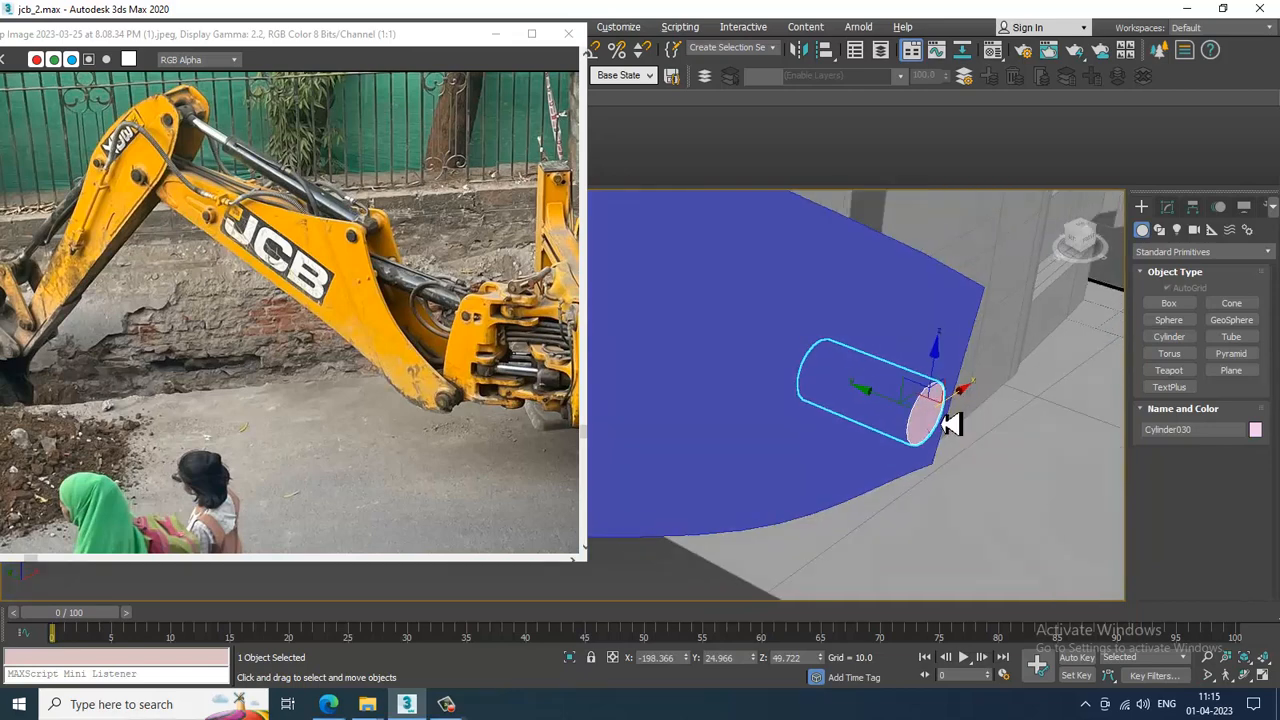
pyautogui.moveTo(890, 406); pyautogui.dragTo(907, 412)
pyautogui.keyDown('alt'); pyautogui.moveTo(907, 412); pyautogui.dragTo(965, 395, button='middle'); pyautogui.keyUp('alt')
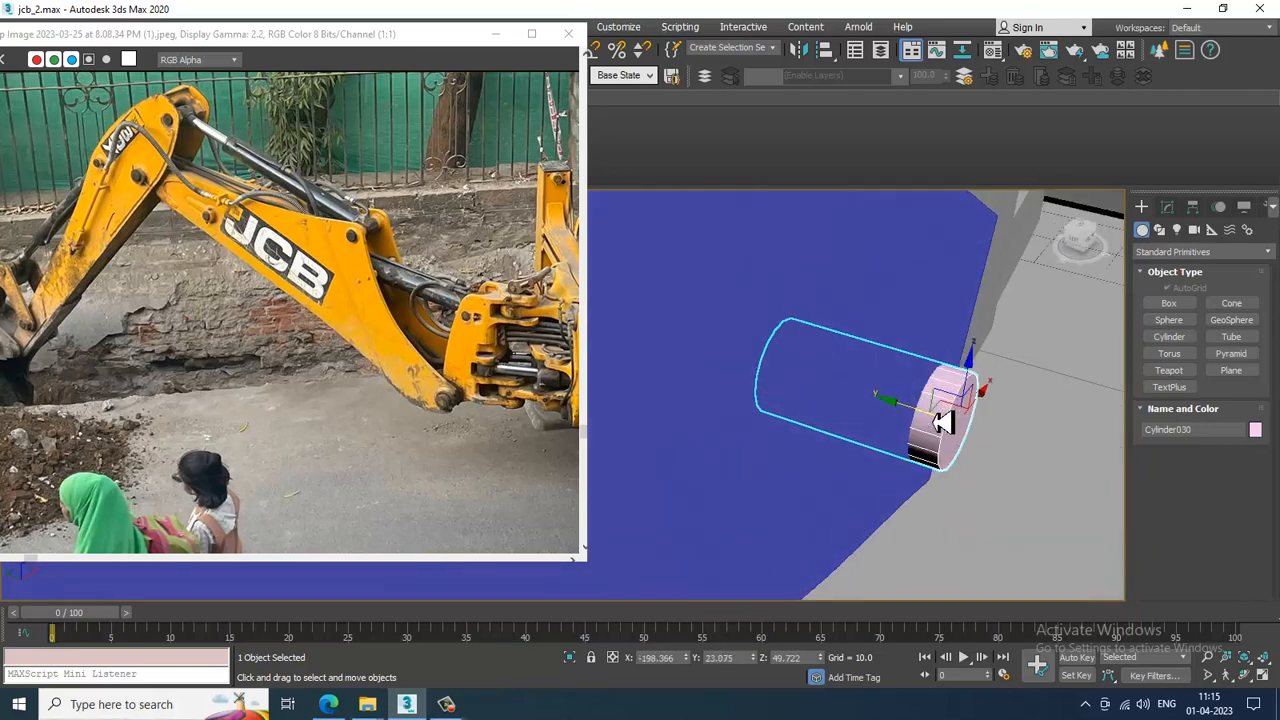
# Convert the pin cylinder to an Editable Poly
pyautogui.rightClick(965, 393)
pyautogui.moveTo(1040, 556)
pyautogui.click(1165, 568)
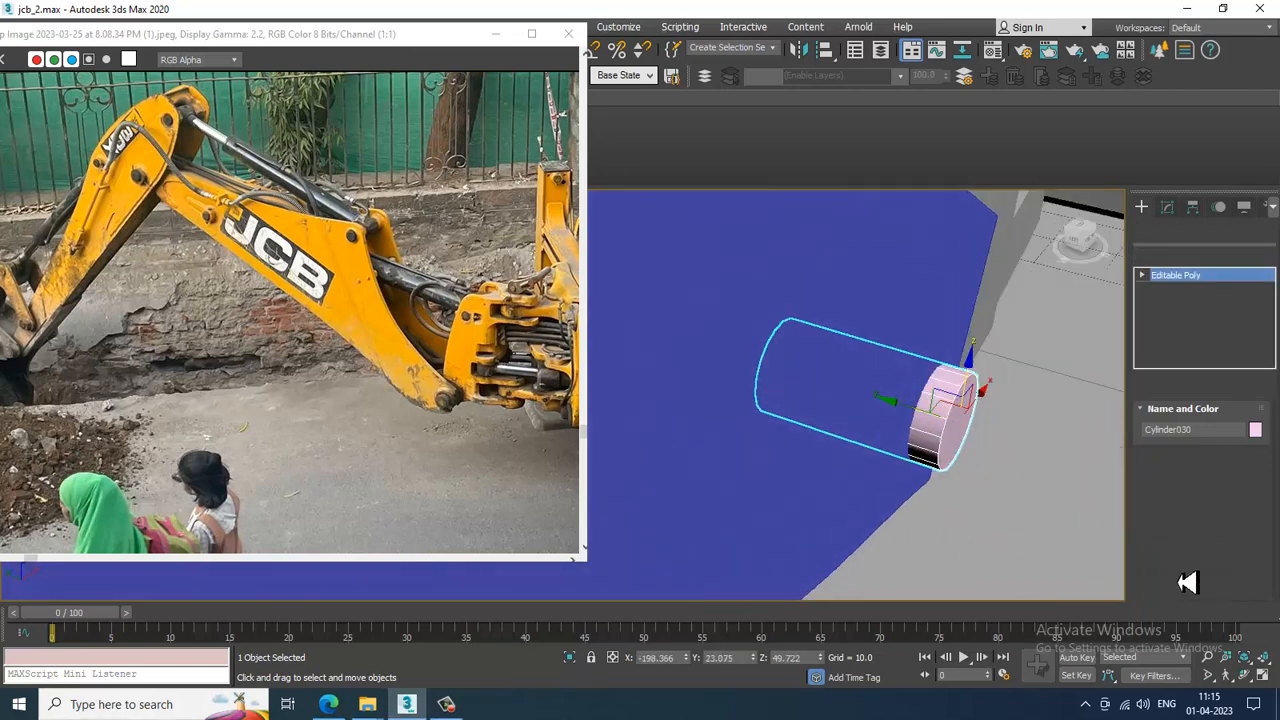
pyautogui.click(595, 122)
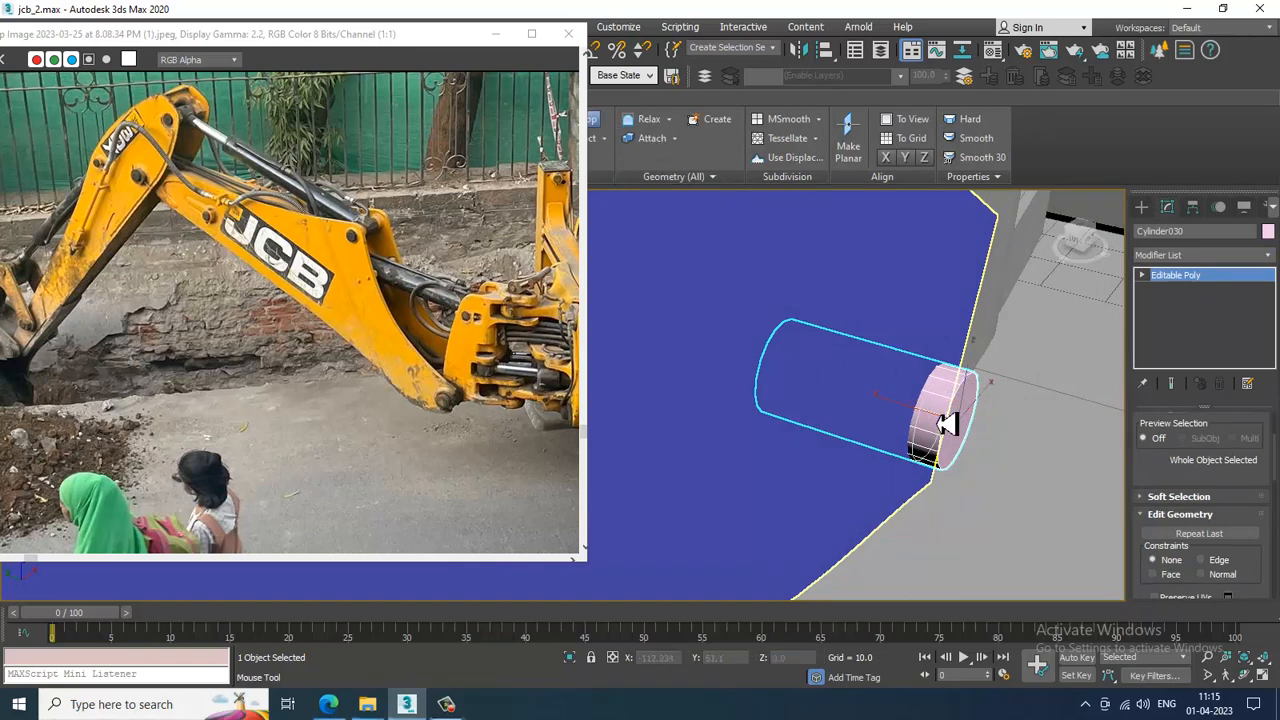
# Select the side polygons around the pin cylinder at polygon level, leaving its end cap unselected
pyautogui.keyDown('alt'); pyautogui.moveTo(932, 405); pyautogui.dragTo(961, 357, button='middle'); pyautogui.keyUp('alt')
pyautogui.press('4')
pyautogui.moveTo(948, 492); pyautogui.dragTo(948, 492)
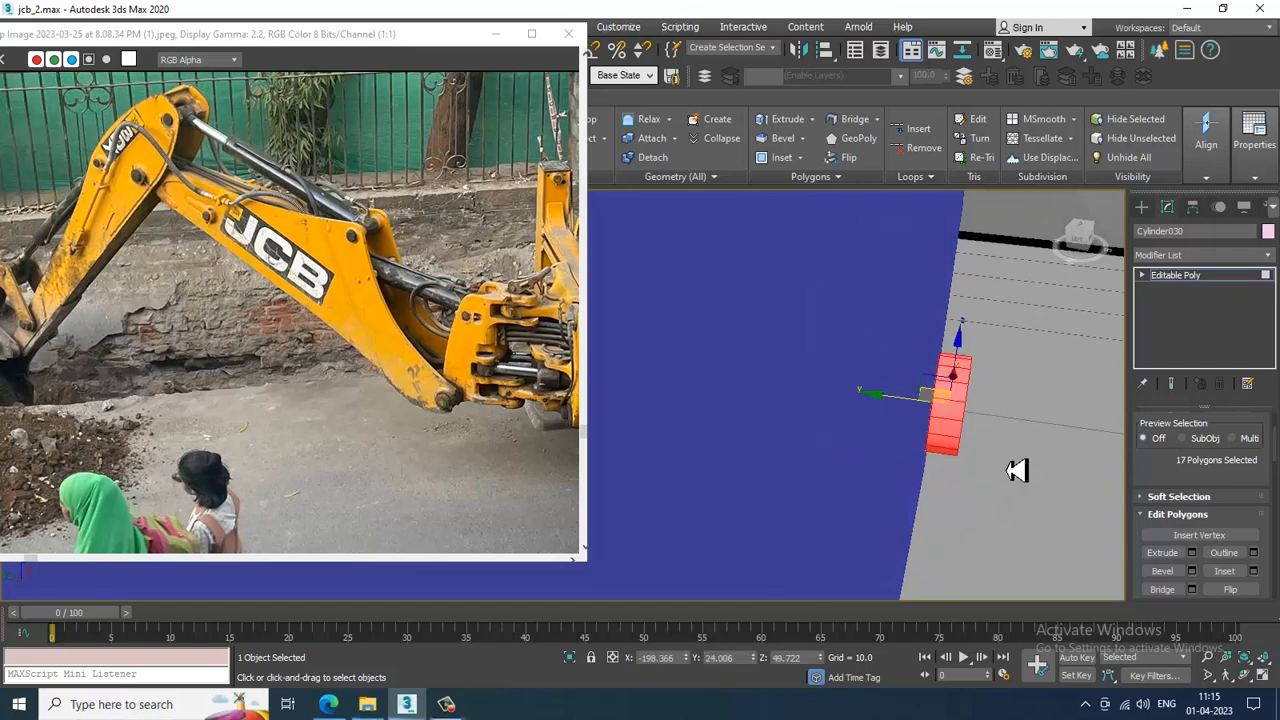
pyautogui.keyDown('alt'); pyautogui.moveTo(1006, 460); pyautogui.dragTo(923, 429, button='middle'); pyautogui.keyUp('alt')
pyautogui.press('F3')
pyautogui.moveTo(1005, 430)
pyautogui.keyDown('alt'); pyautogui.mouseDown(button='middle')
pyautogui.moveTo(1051, 426)
pyautogui.moveTo(1108, 482)
pyautogui.mouseUp(button='middle'); pyautogui.keyUp('alt')
pyautogui.press('F3')
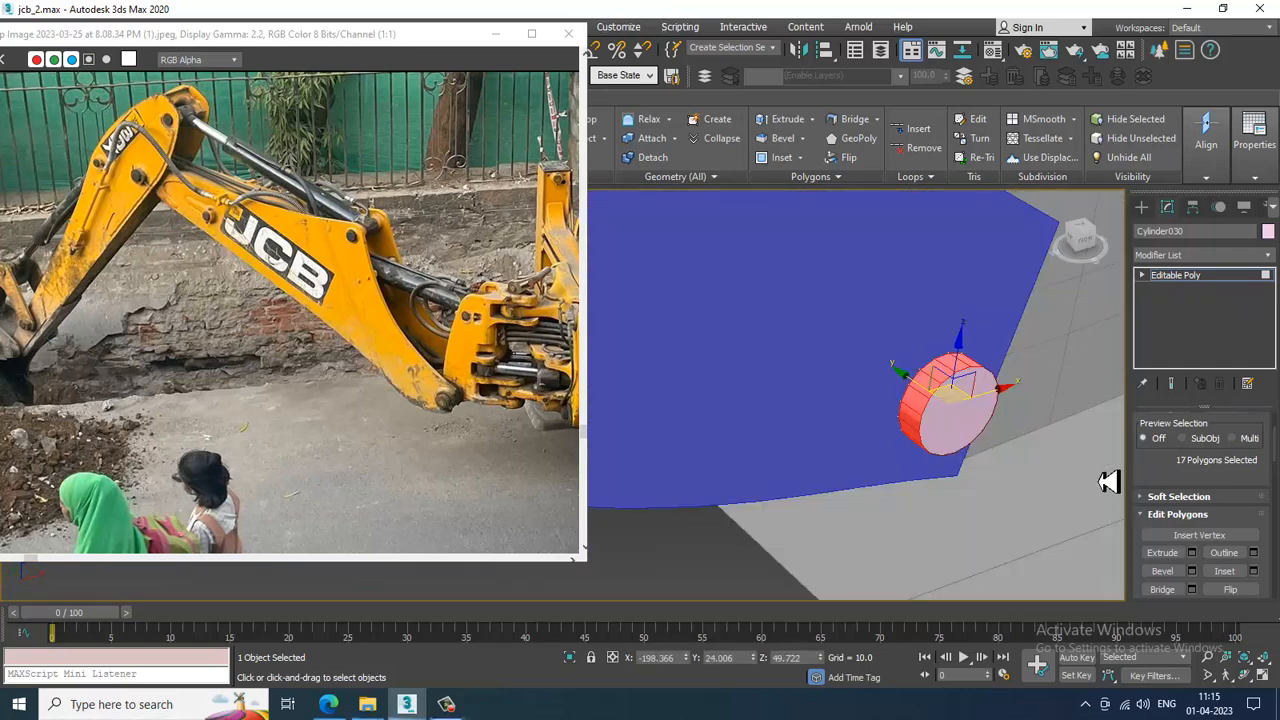
# Extrude the pin's selected side polygons by Local Normal with a height of 0.907 and leave polygon level
pyautogui.click(1192, 553)
pyautogui.click(590, 404)
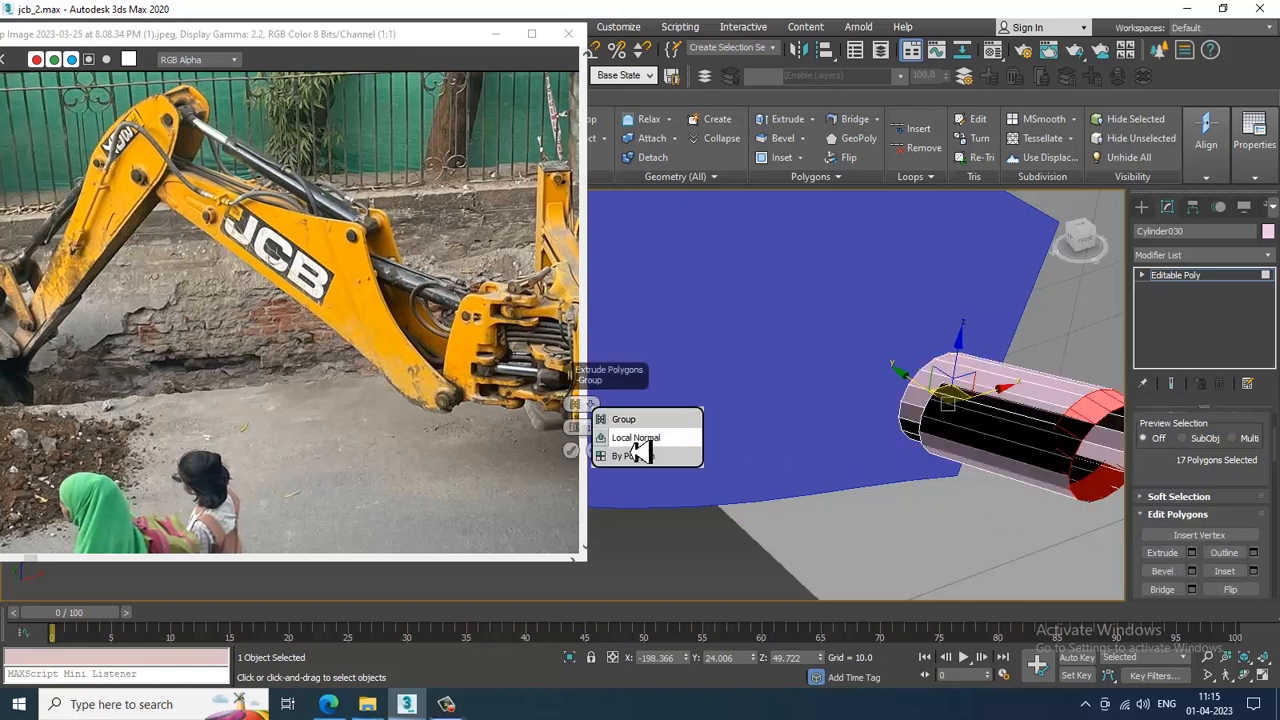
pyautogui.click(608, 434)
pyautogui.moveTo(590, 440); pyautogui.dragTo(636, 504)
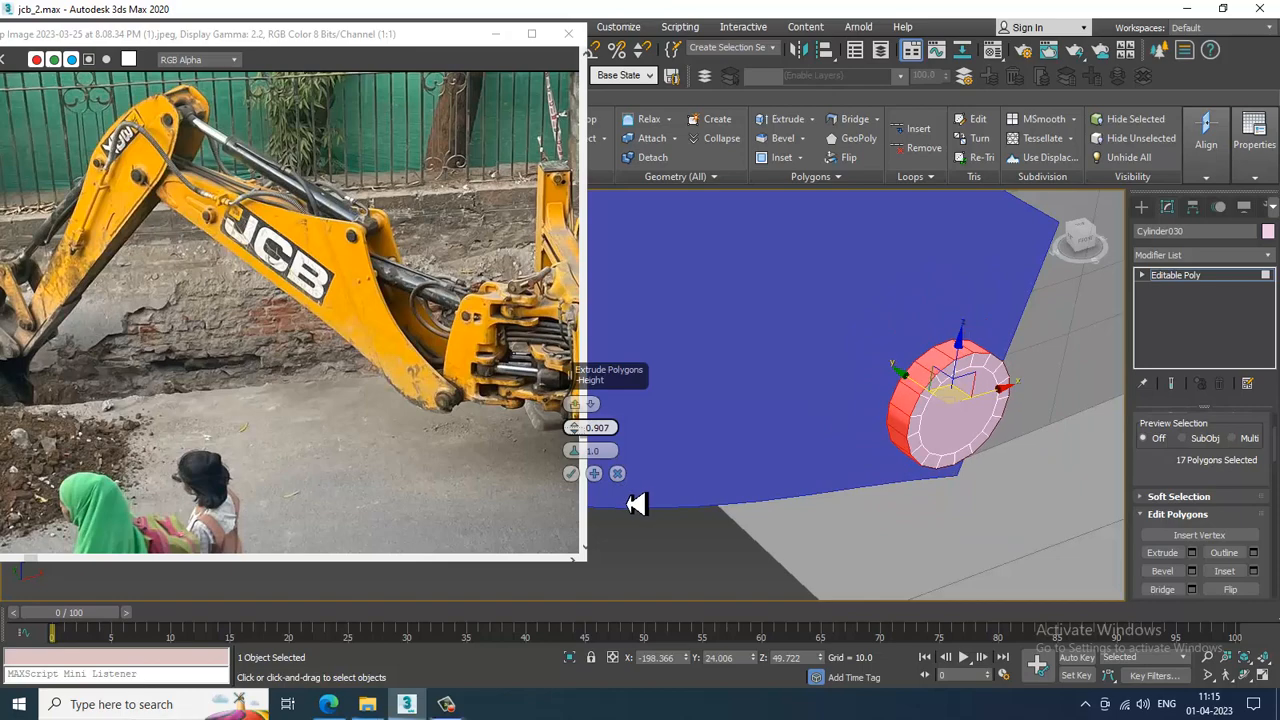
pyautogui.click(571, 474)
pyautogui.keyDown('alt'); pyautogui.moveTo(794, 463); pyautogui.dragTo(890, 418, button='middle'); pyautogui.keyUp('alt')
pyautogui.click(1197, 287)
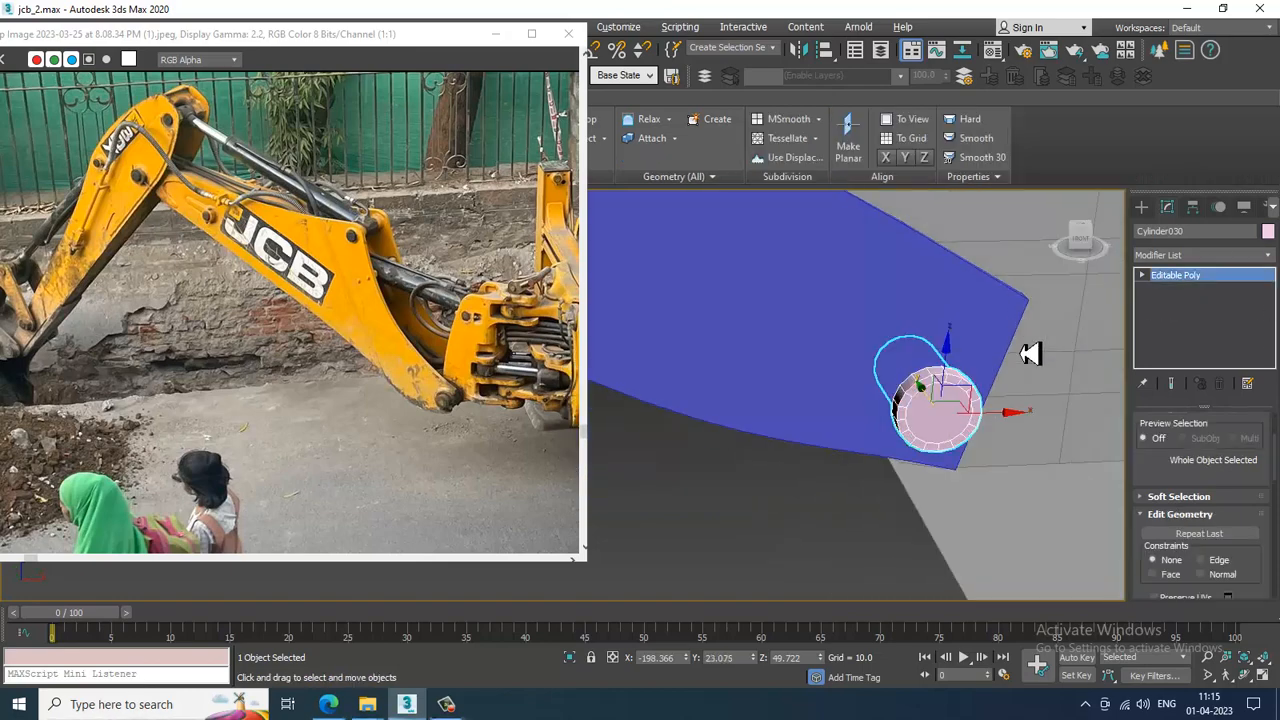
# Reselect the boom's pivot pin and show it in the maximized Front view
pyautogui.keyDown('alt'); pyautogui.moveTo(1029, 354); pyautogui.dragTo(928, 396, button='middle'); pyautogui.keyUp('alt')
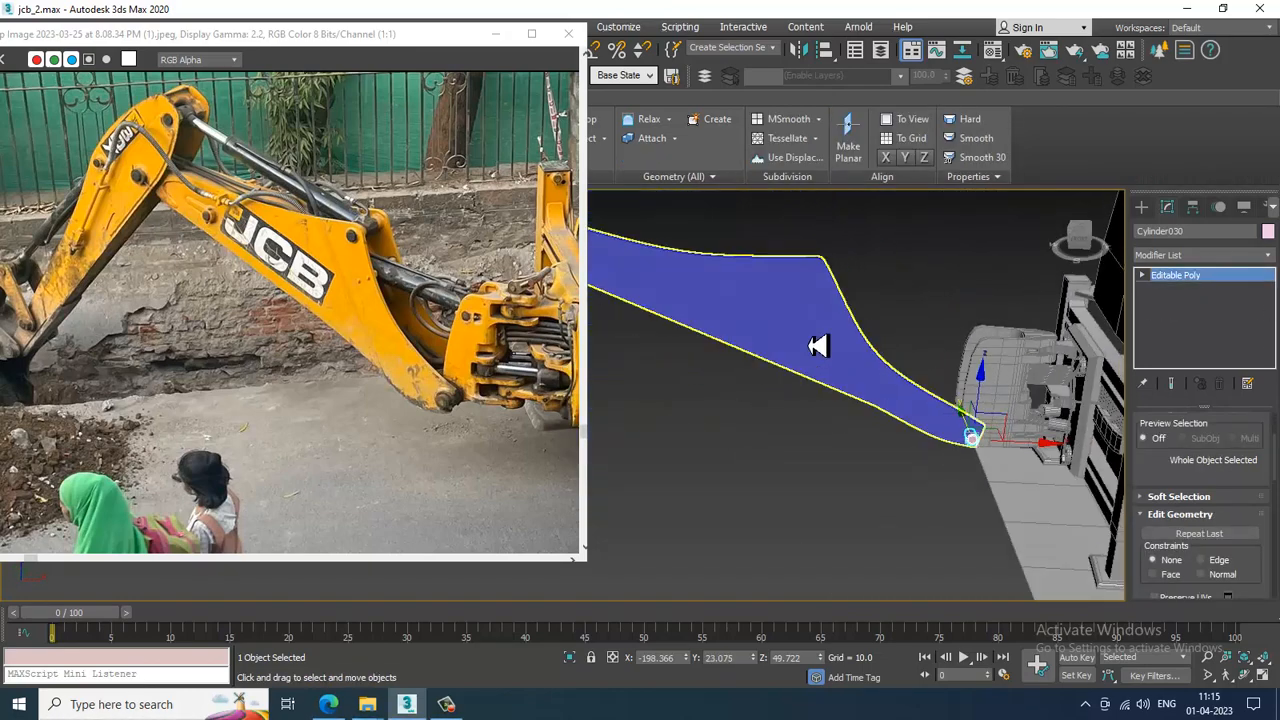
pyautogui.click(817, 343)
pyautogui.scroll(-3, 817, 343)
pyautogui.moveTo(880, 343)
pyautogui.keyDown('alt'); pyautogui.mouseDown(button='middle')
pyautogui.moveTo(866, 326)
pyautogui.moveTo(894, 326)
pyautogui.mouseUp(button='middle'); pyautogui.keyUp('alt')
pyautogui.scroll(3, 893, 327)
pyautogui.scroll(3, 894, 326)
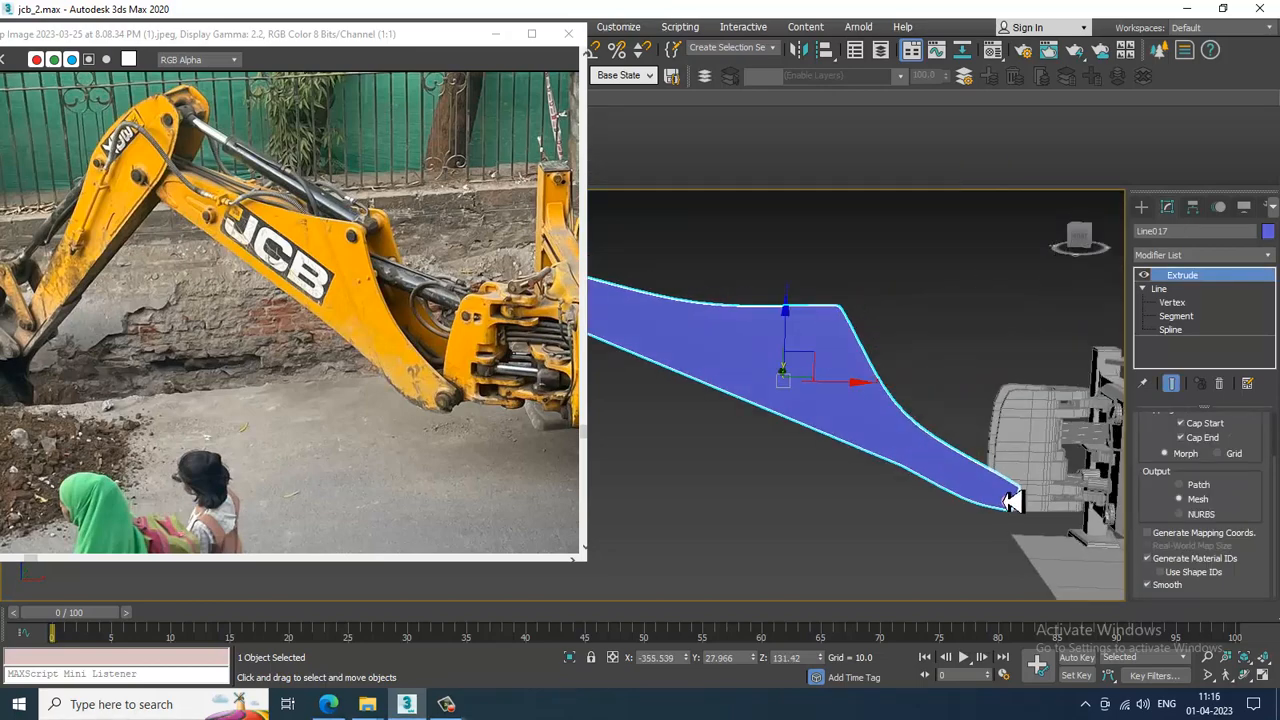
pyautogui.hotkey('alt', 'w')
pyautogui.click(1020, 325)
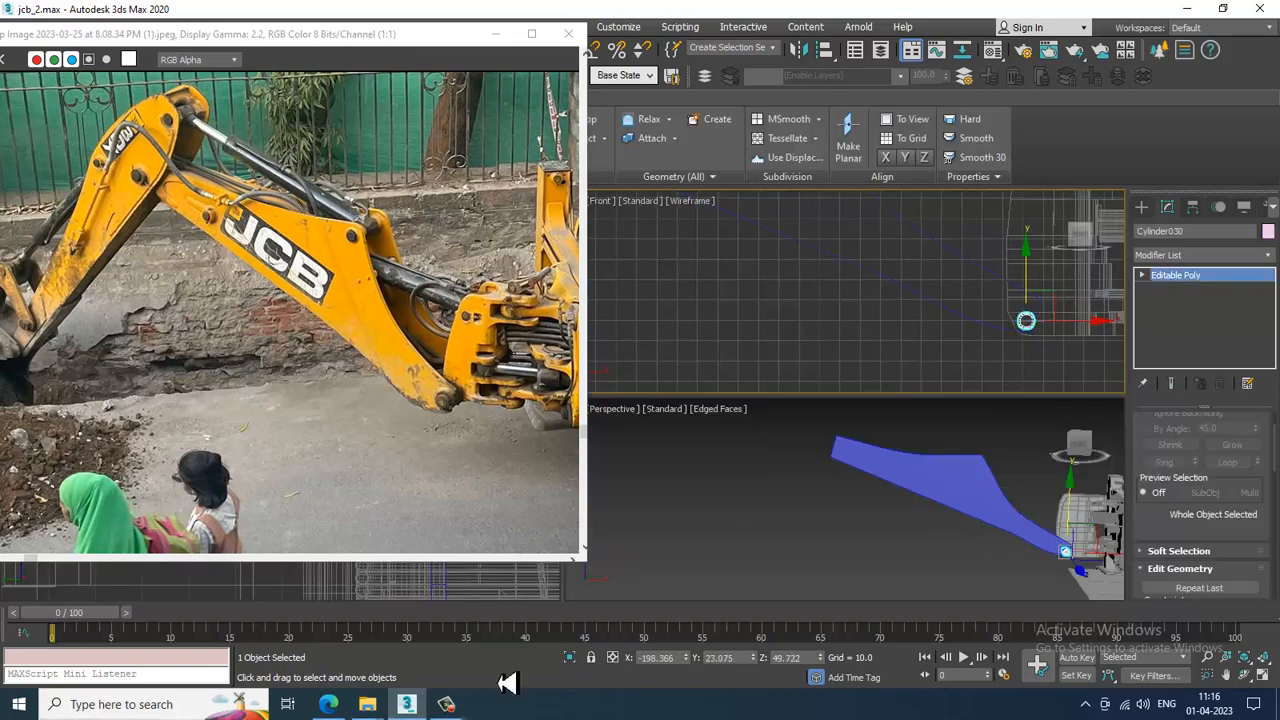
pyautogui.hotkey('alt', 'w')
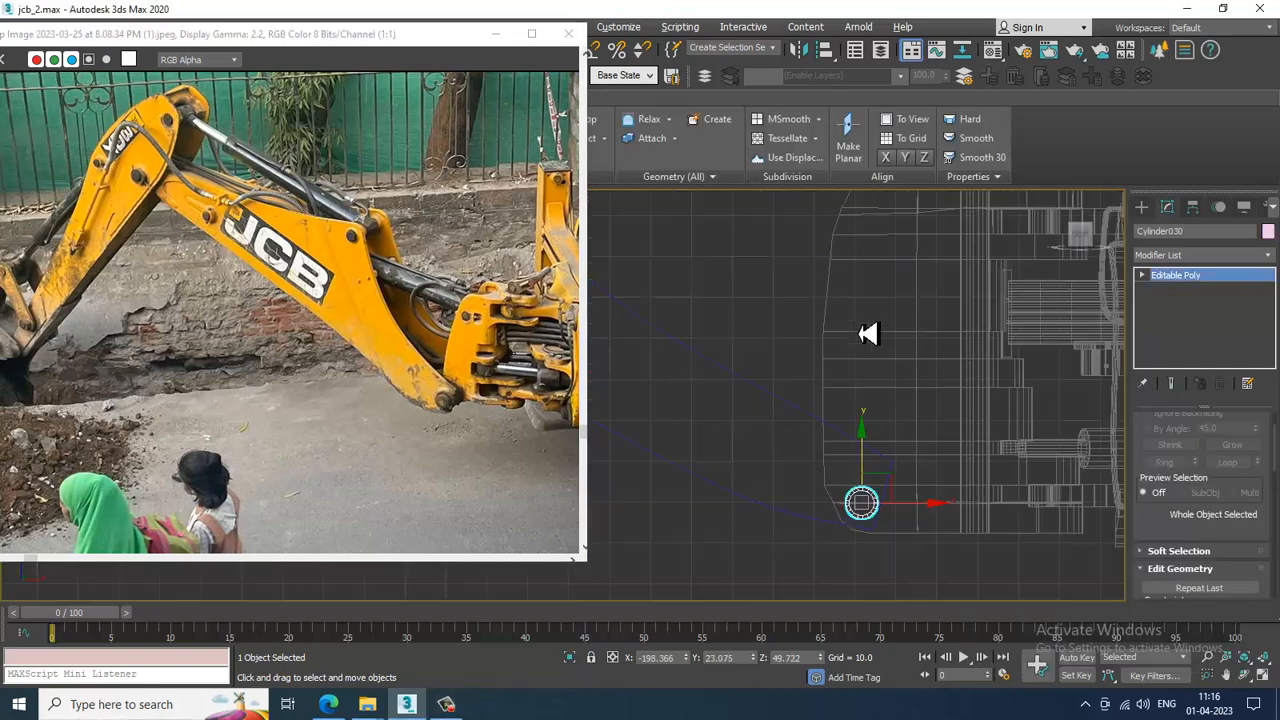
pyautogui.scroll(2, 950, 392)
pyautogui.scroll(-2, 950, 392)
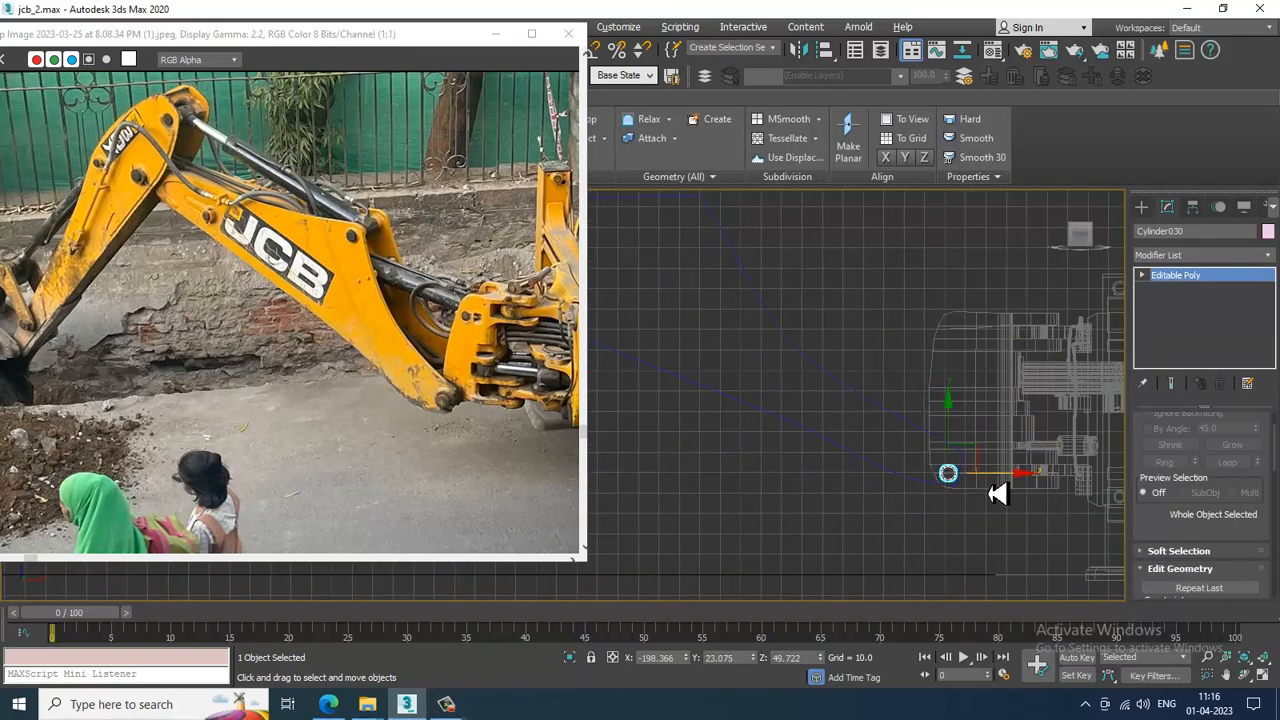
pyautogui.click(920, 388)
pyautogui.keyDown('shift'); pyautogui.moveTo(955, 461); pyautogui.dragTo(824, 304); pyautogui.keyUp('shift')
pyautogui.click(716, 425)
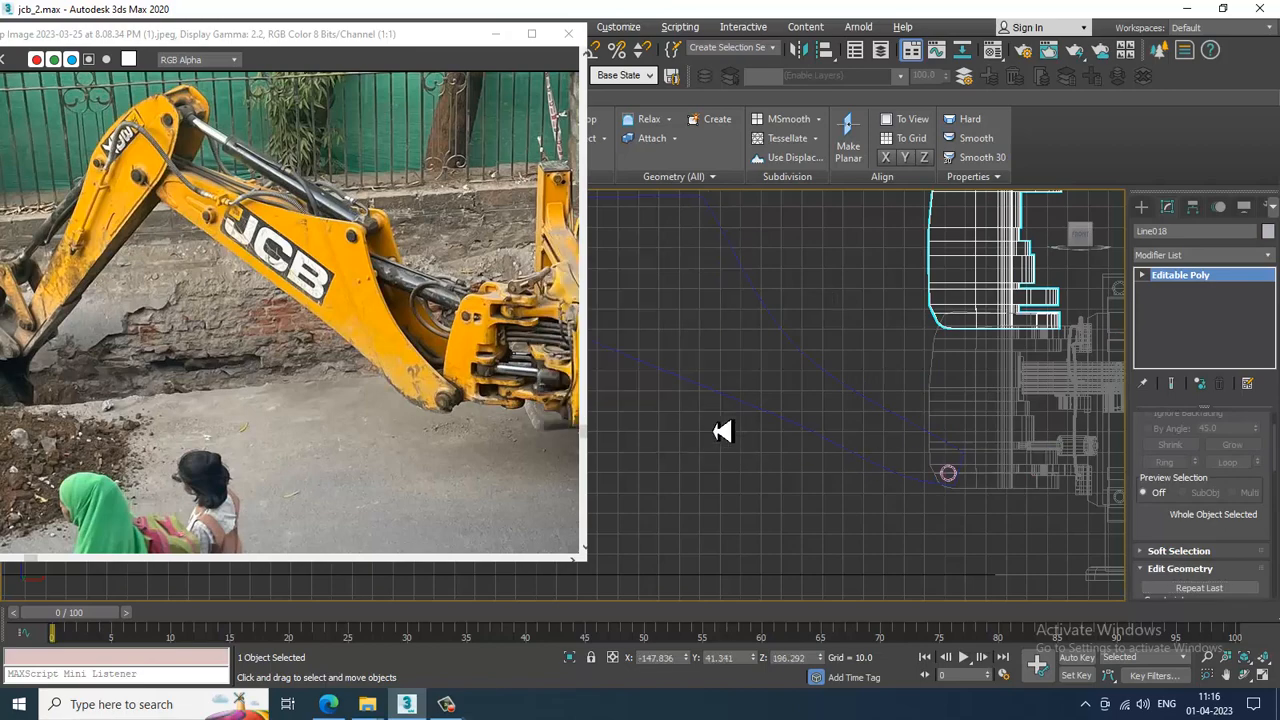
# Copy the pivot pin and place the copy near the boom plate's upper corner
pyautogui.click(948, 474)
pyautogui.scroll(-3, 980, 508)
pyautogui.moveTo(982, 514); pyautogui.dragTo(993, 534, button='middle')
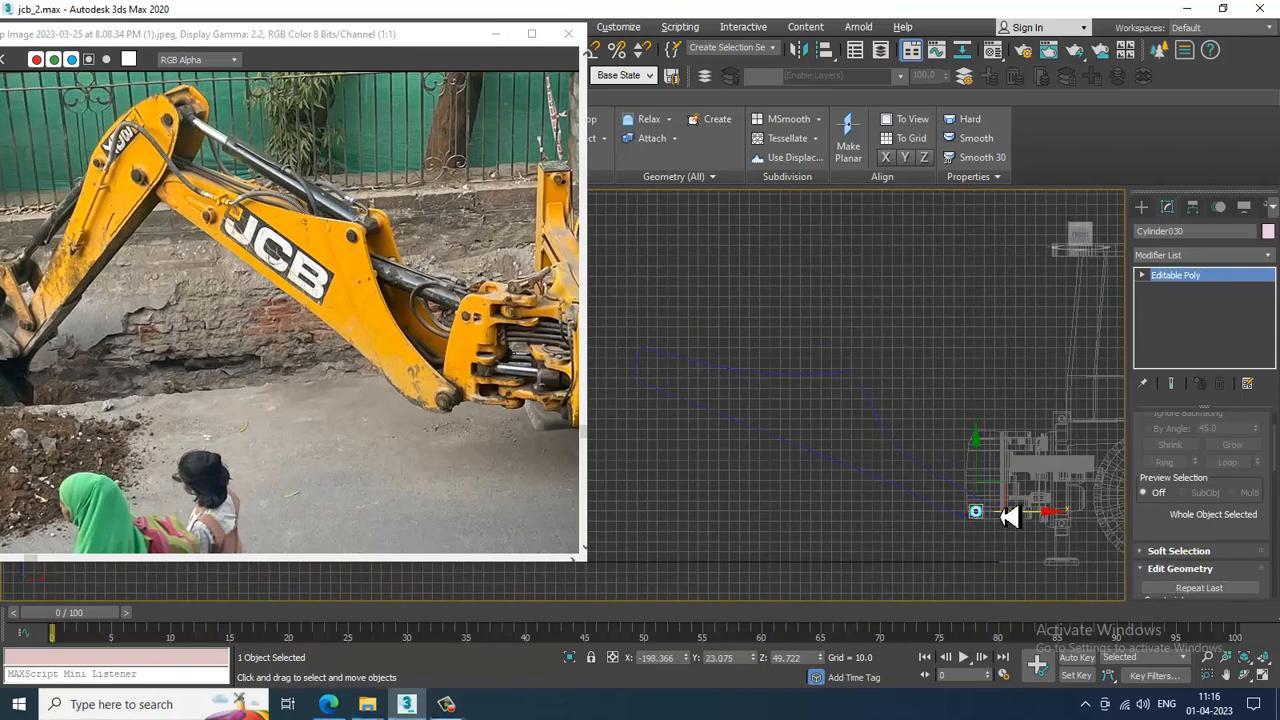
pyautogui.click(876, 370)
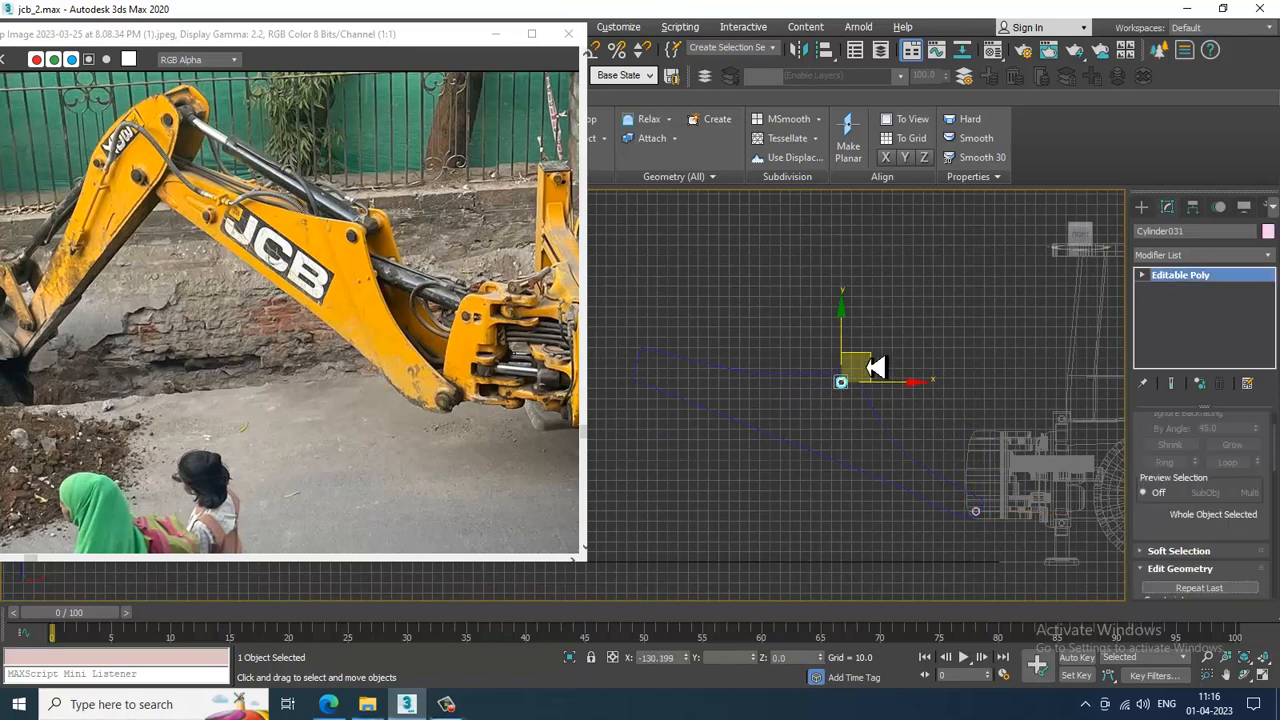
pyautogui.hotkey('ctrl', 'v')
pyautogui.click(662, 424)
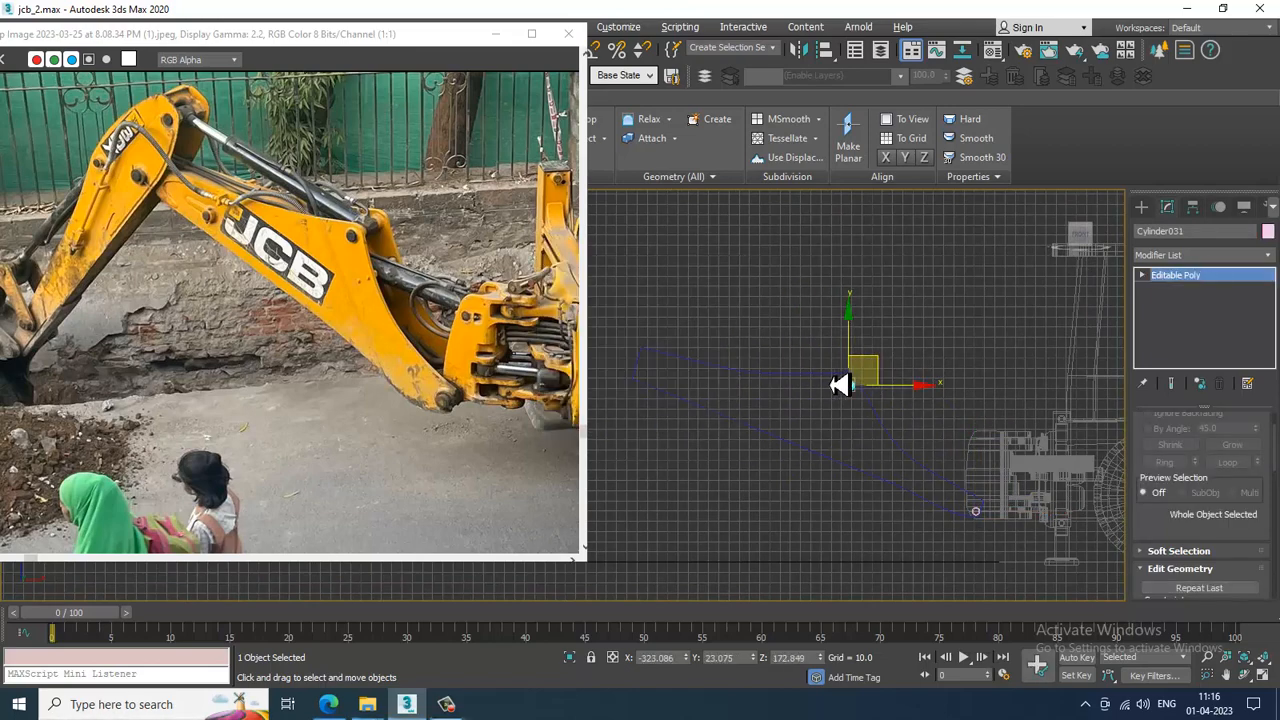
# Fine-position the copied pin inside the boom plate's upper corner at about X -321.7, Z 179.8
pyautogui.scroll(4, 910, 357)
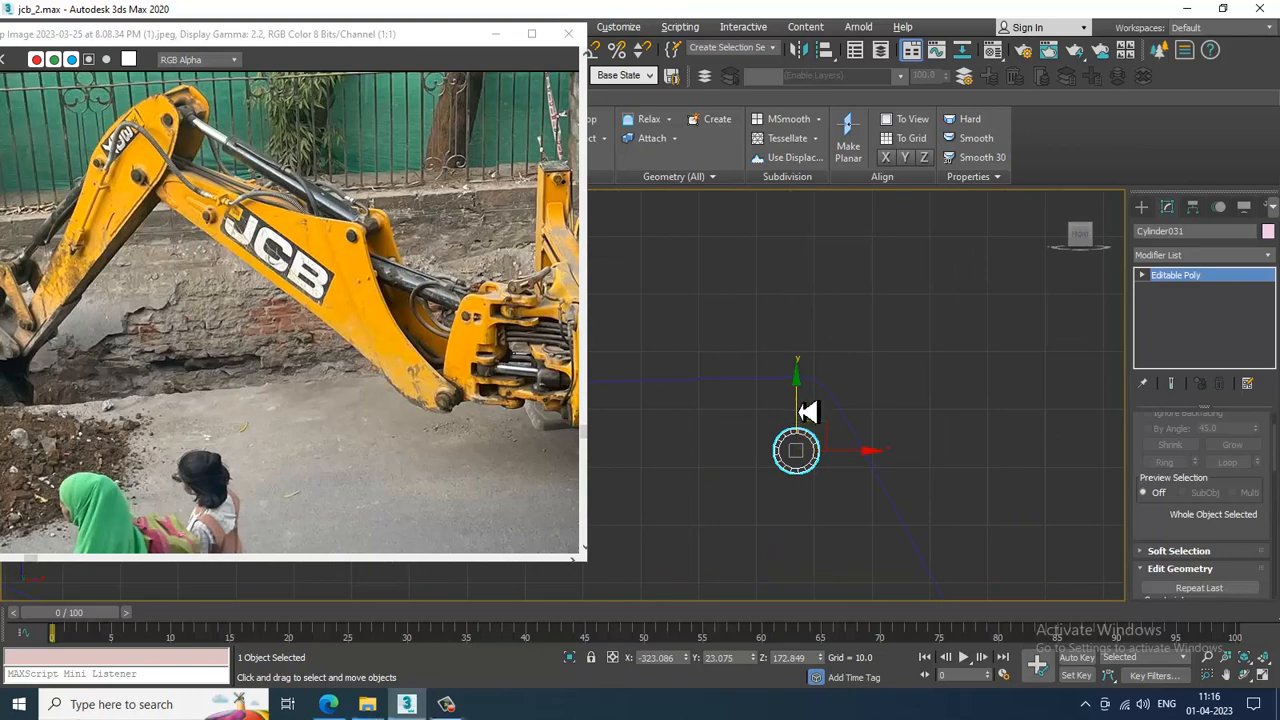
pyautogui.moveTo(800, 411); pyautogui.dragTo(812, 378)
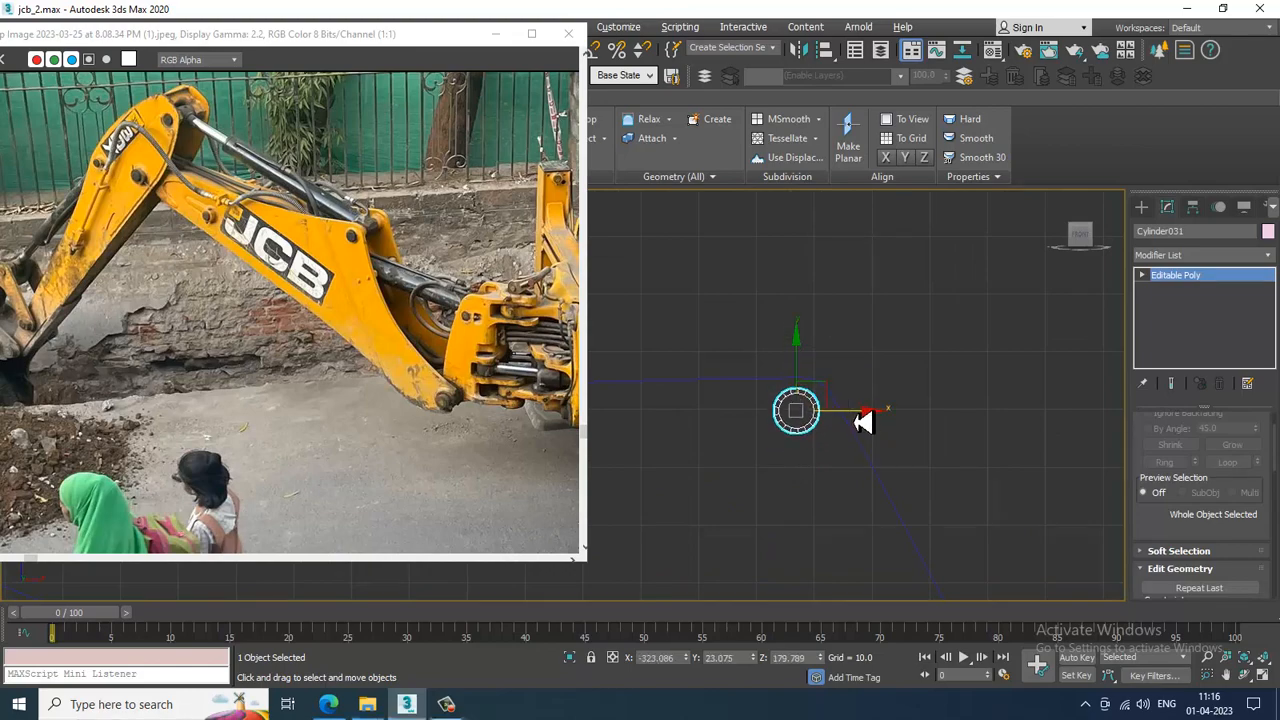
pyautogui.moveTo(860, 421); pyautogui.dragTo(867, 424)
# Lengthen the upper pin in the Perspective view by moving its inner end vertices along Y to about 59.1
pyautogui.hotkey('alt', 'w')
pyautogui.middleClick(960, 531)
pyautogui.hotkey('alt', 'w')
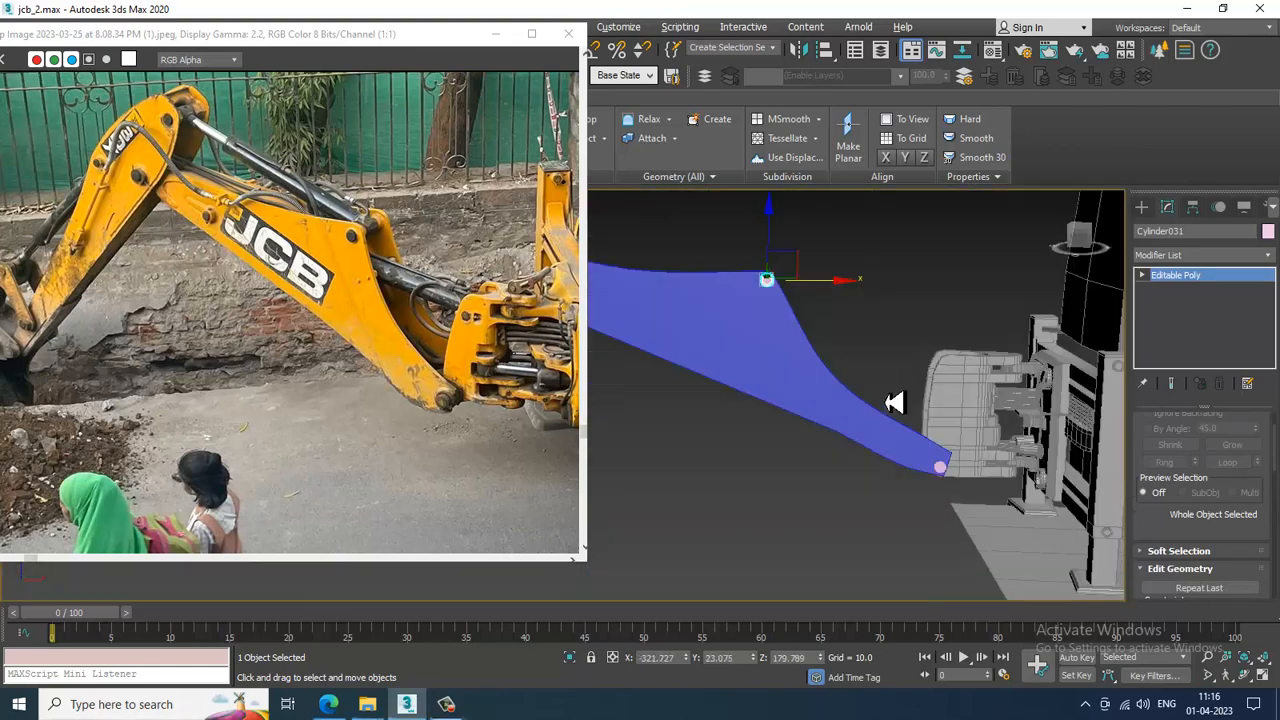
pyautogui.keyDown('alt'); pyautogui.moveTo(894, 403); pyautogui.dragTo(884, 345, button='middle'); pyautogui.keyUp('alt')
pyautogui.scroll(10, 884, 345)
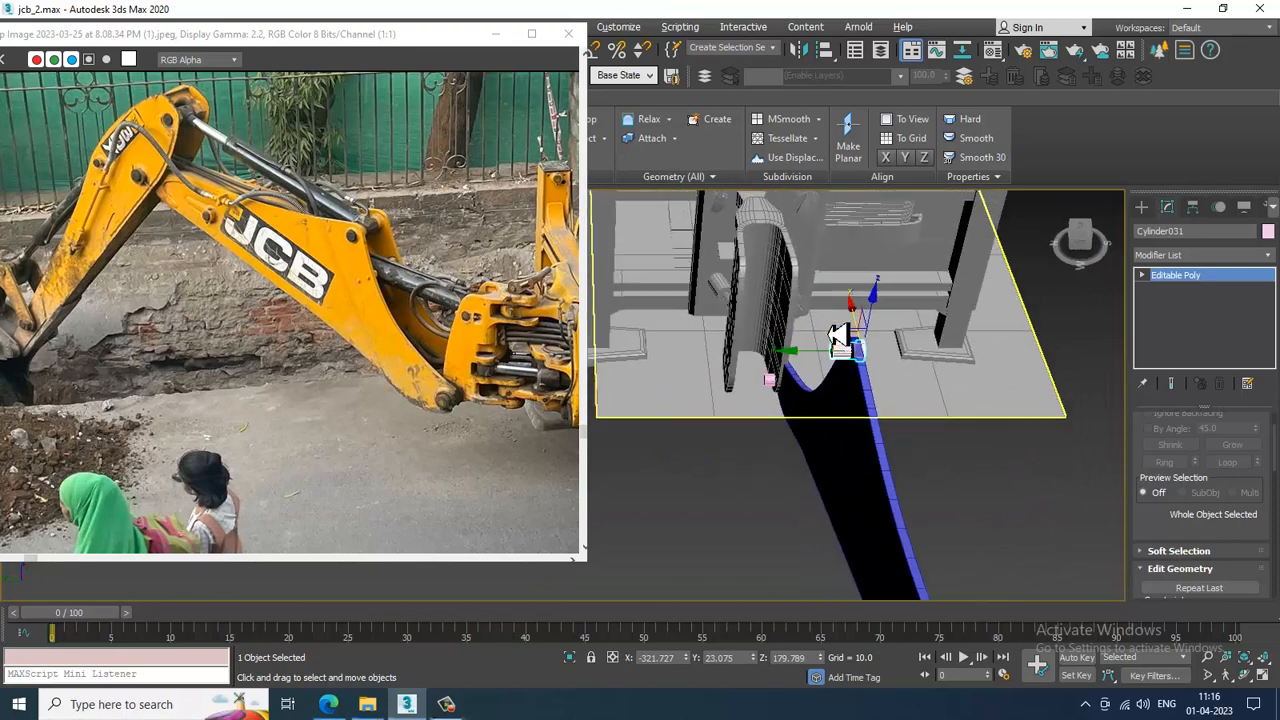
pyautogui.press('1')
pyautogui.moveTo(853, 418); pyautogui.dragTo(709, 364)
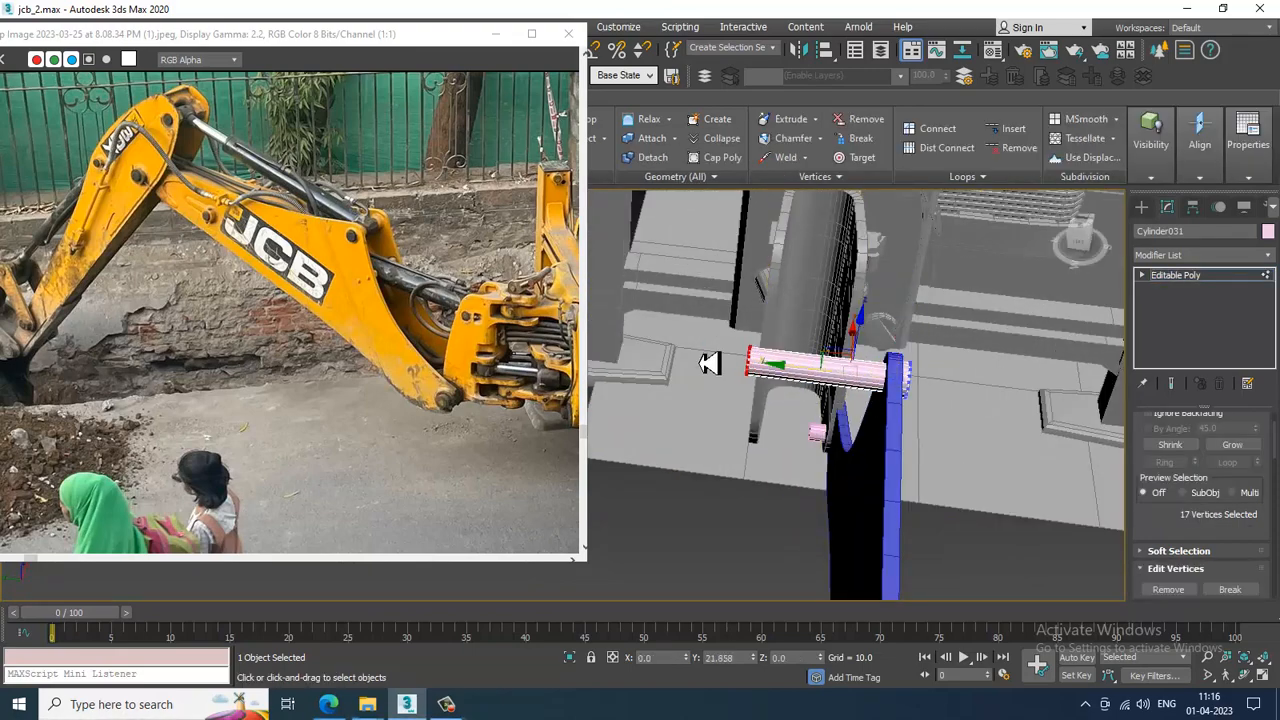
pyautogui.click(1208, 276)
pyautogui.click(817, 441)
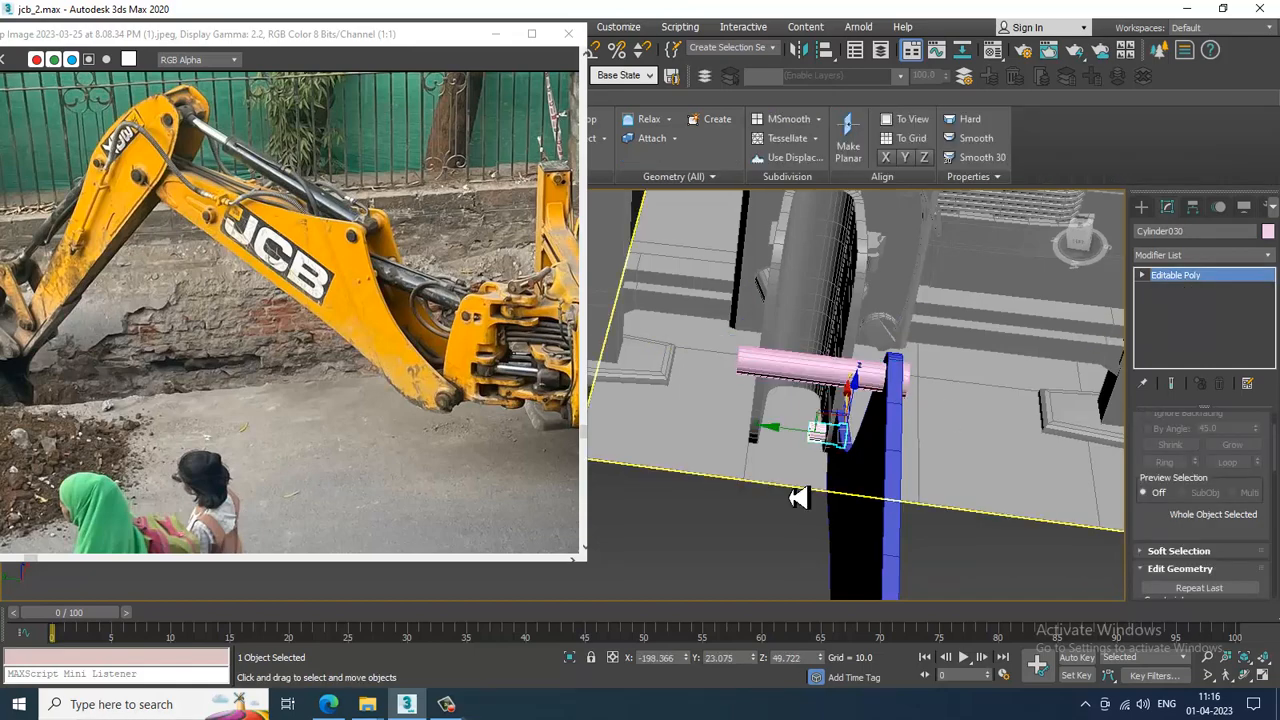
pyautogui.keyDown('alt'); pyautogui.moveTo(908, 443); pyautogui.dragTo(962, 432, button='middle'); pyautogui.keyUp('alt')
pyautogui.click(1208, 276)
pyautogui.keyDown('alt'); pyautogui.moveTo(806, 364); pyautogui.dragTo(848, 367, button='middle'); pyautogui.keyUp('alt')
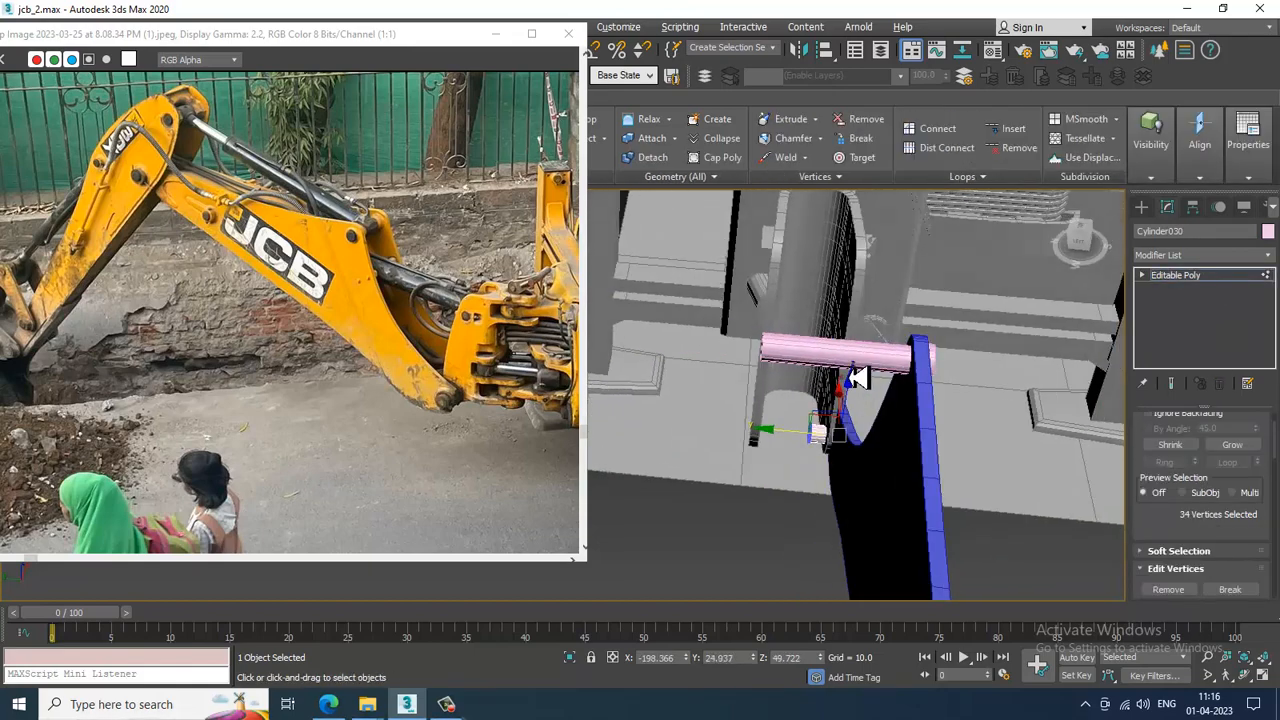
pyautogui.click(834, 363)
pyautogui.click(1208, 278)
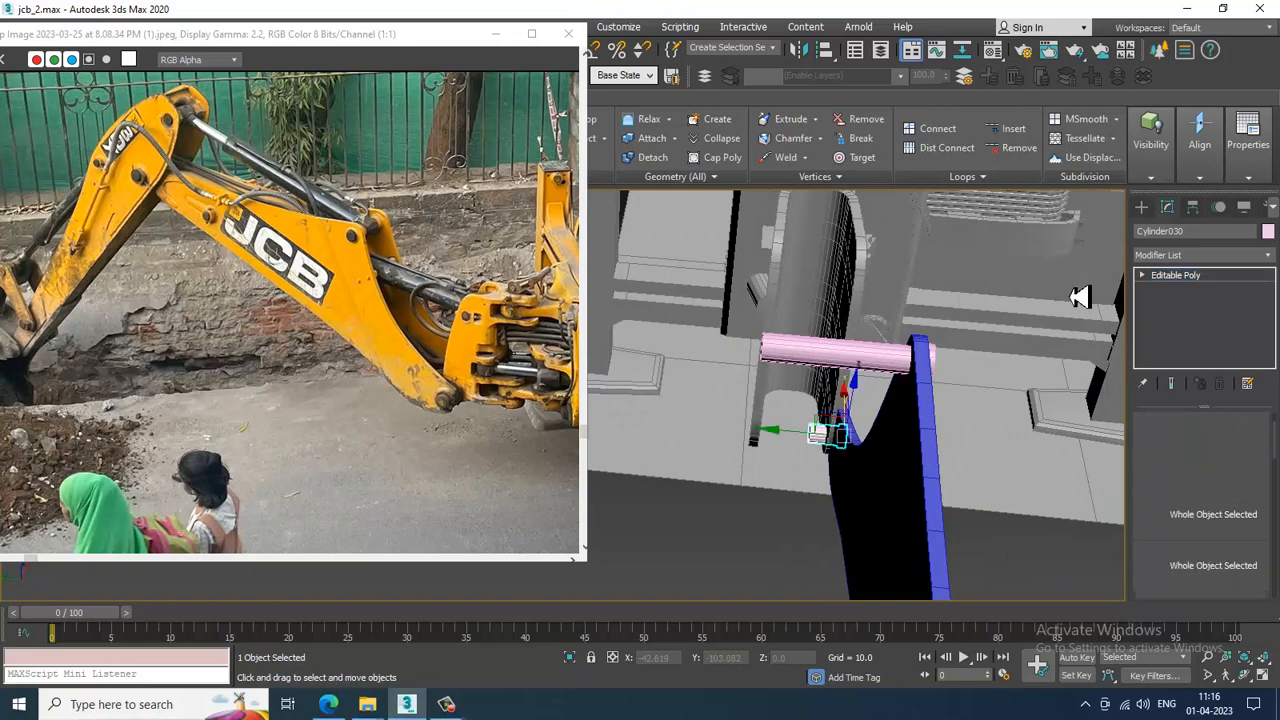
# Shorten the upper pin by moving its 17 inner end vertices along Y back toward the boom plate
pyautogui.click(799, 349)
pyautogui.press('1')
pyautogui.moveTo(735, 307); pyautogui.dragTo(789, 395)
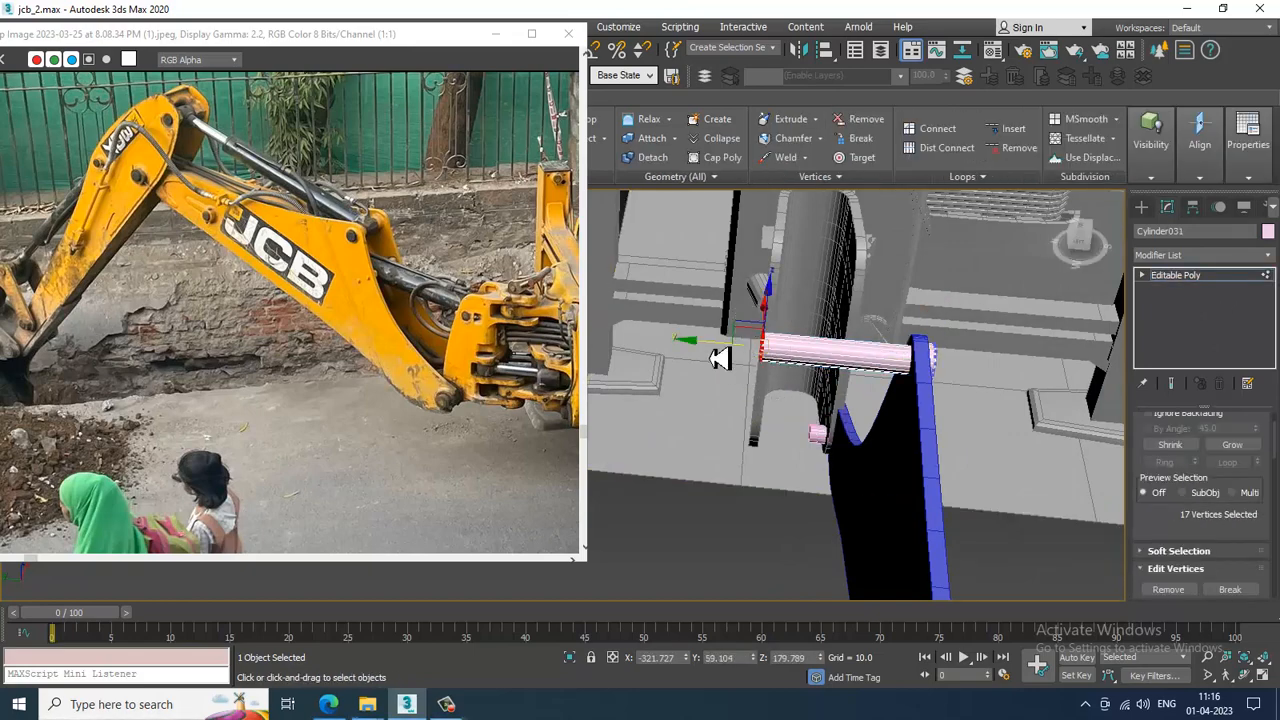
pyautogui.moveTo(720, 358); pyautogui.dragTo(780, 363)
pyautogui.click(1208, 278)
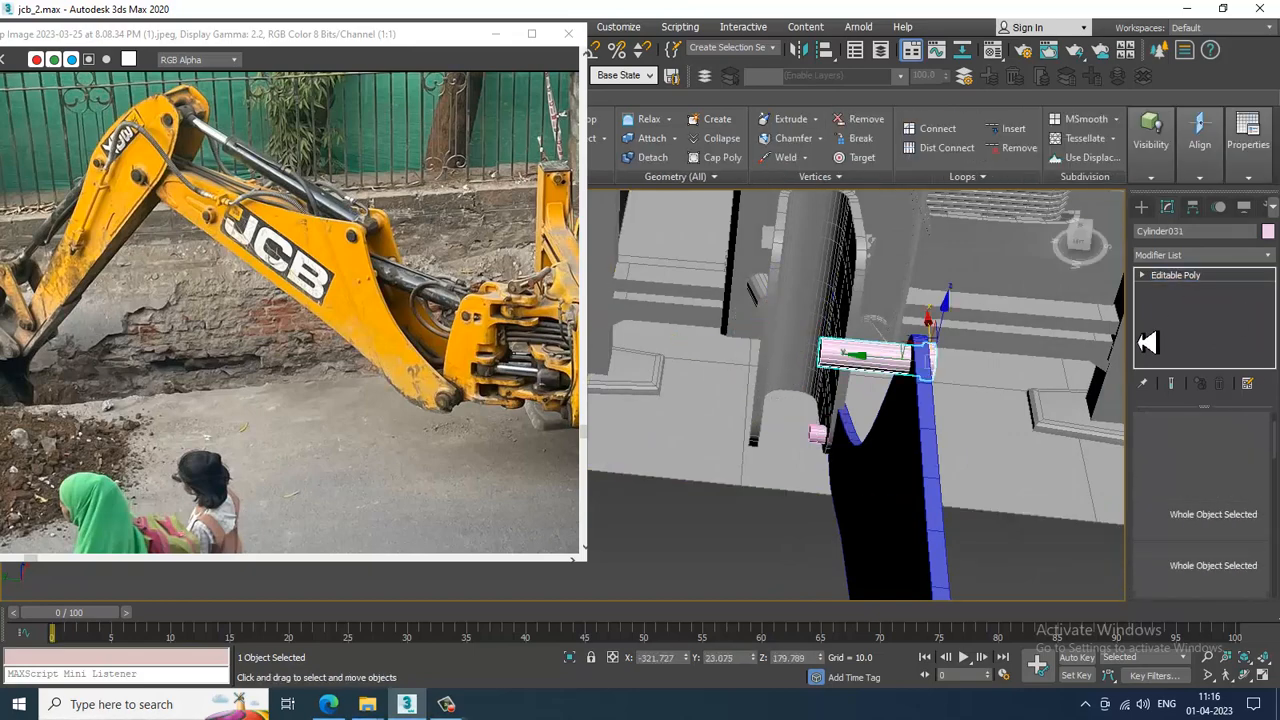
# Mirror the boom plate across the Y axis as a copy
pyautogui.keyDown('alt'); pyautogui.moveTo(975, 400); pyautogui.dragTo(921, 409, button='middle'); pyautogui.keyUp('alt')
pyautogui.click(917, 418)
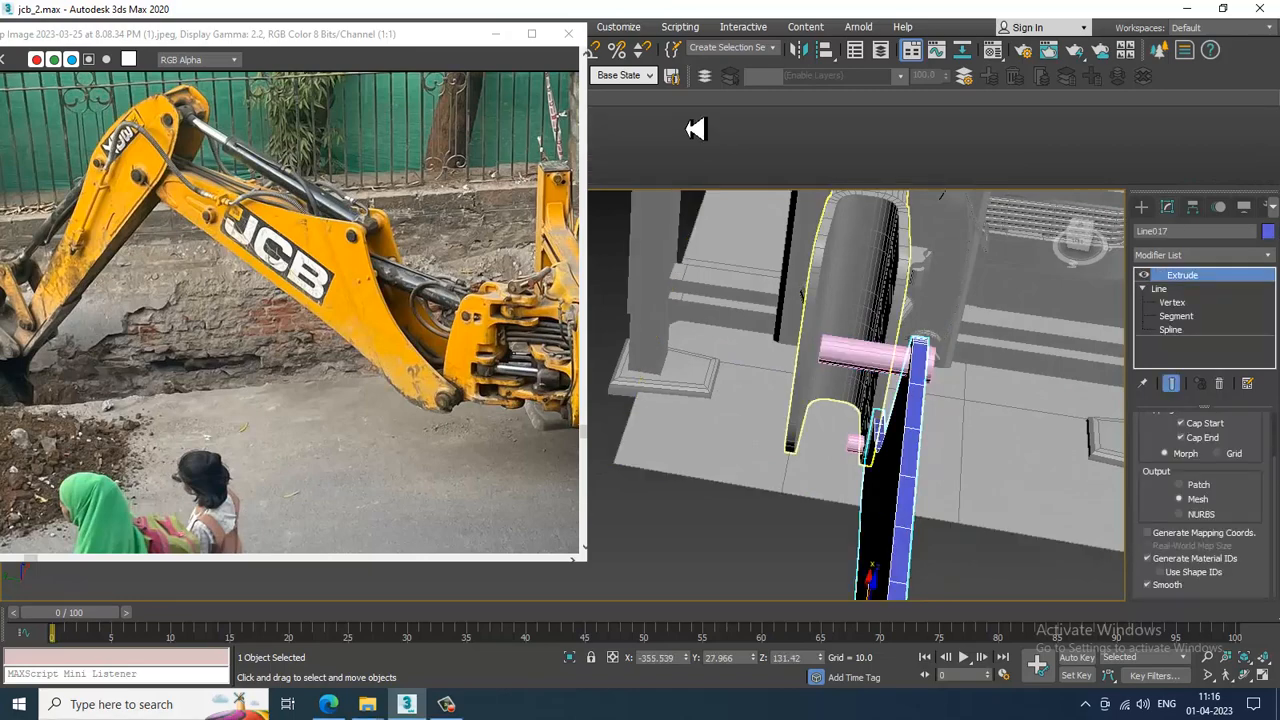
pyautogui.click(798, 51)
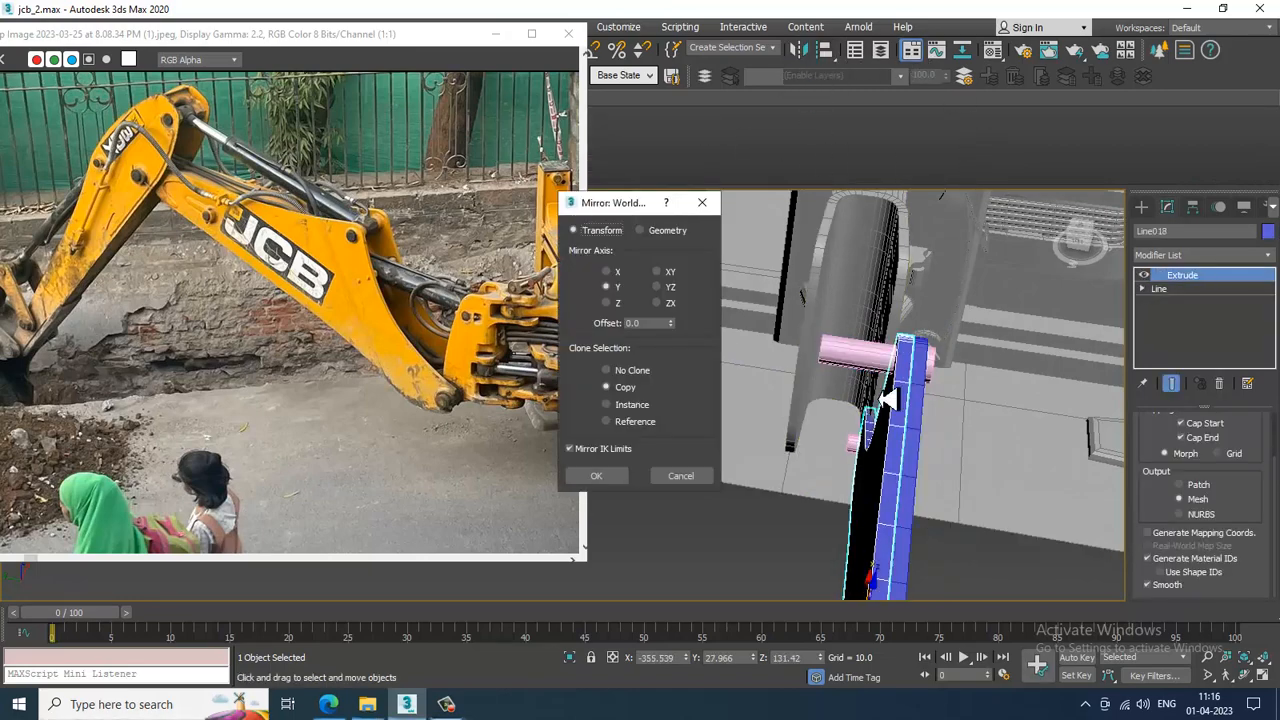
pyautogui.click(596, 476)
# Move the mirrored boom plate along Y to the opposite outer side of the swing bracket
pyautogui.keyDown('alt'); pyautogui.moveTo(617, 481); pyautogui.dragTo(786, 398, button='middle'); pyautogui.keyUp('alt')
pyautogui.moveTo(765, 324); pyautogui.dragTo(716, 312)
pyautogui.keyDown('alt'); pyautogui.moveTo(716, 312); pyautogui.dragTo(817, 389, button='middle'); pyautogui.keyUp('alt')
pyautogui.moveTo(722, 470); pyautogui.dragTo(716, 470)
pyautogui.keyDown('alt'); pyautogui.moveTo(716, 470); pyautogui.dragTo(824, 331, button='middle'); pyautogui.keyUp('alt')
# Shorten the upper pin by moving its inner end vertices about 4.7 along Y toward its boom plate
pyautogui.click(836, 331)
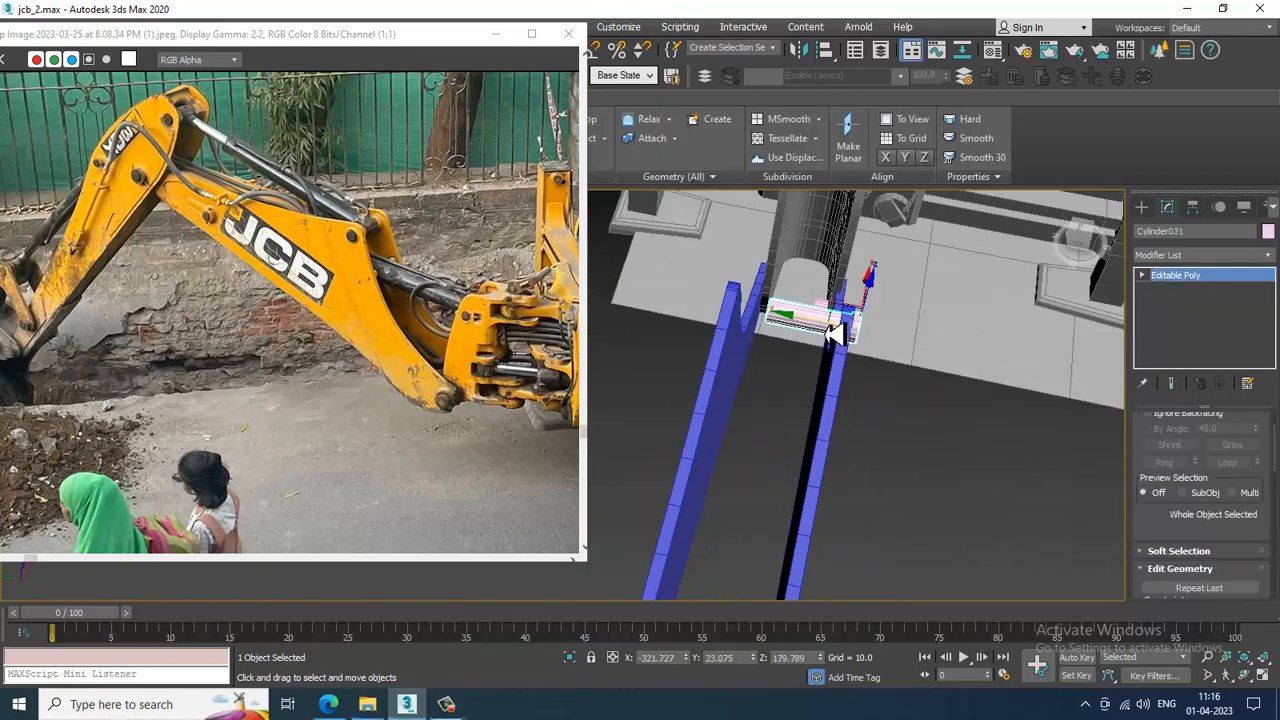
pyautogui.press('1')
pyautogui.moveTo(722, 314); pyautogui.dragTo(745, 320)
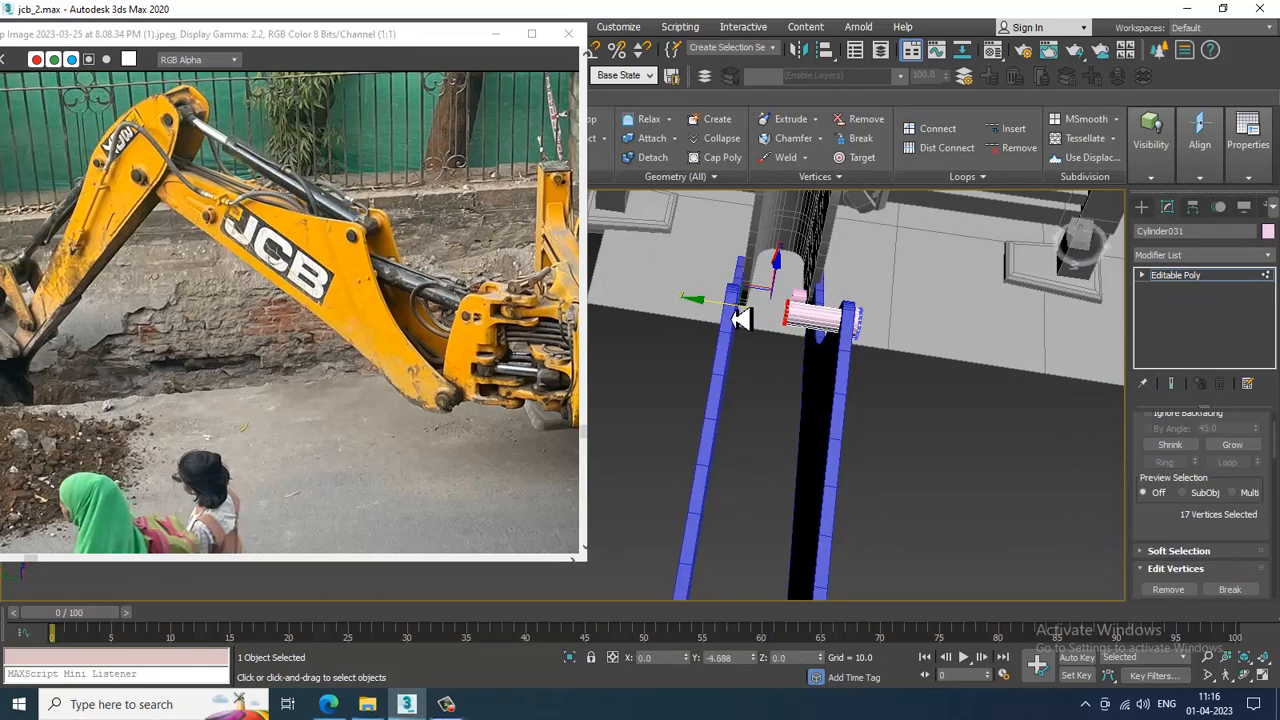
pyautogui.click(1230, 289)
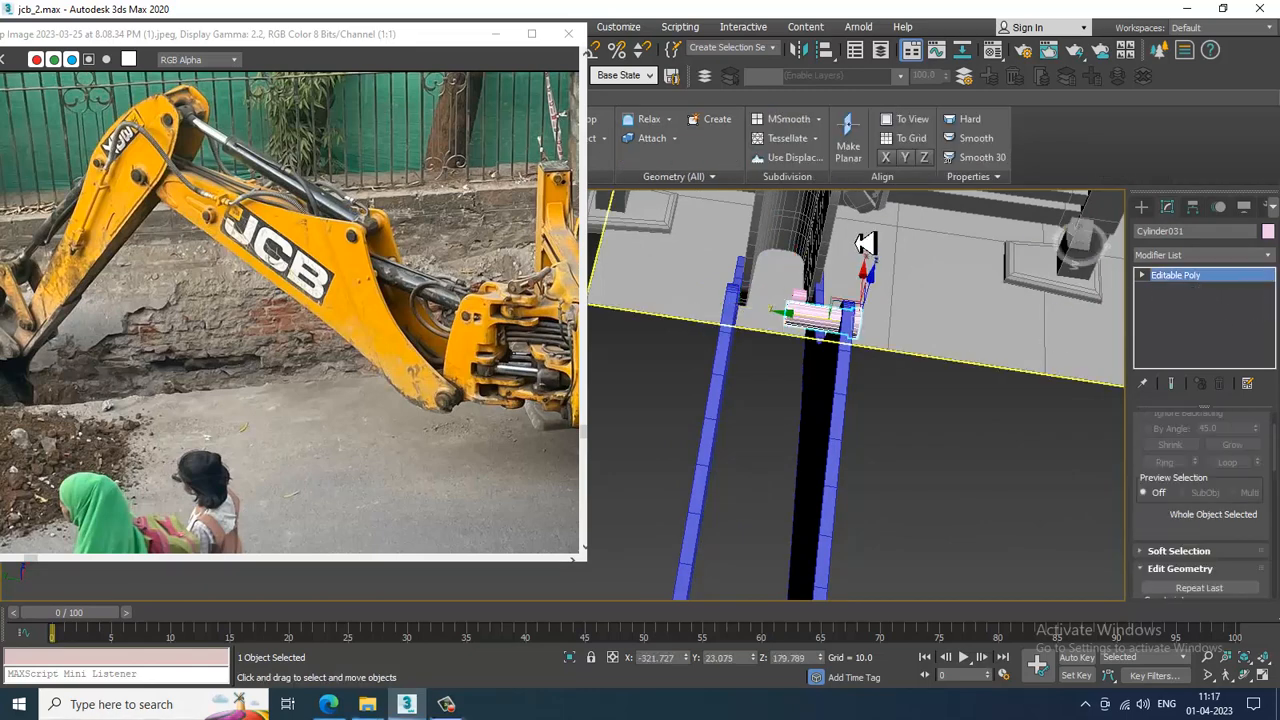
# Mirror the upper pin across Y as a copy and move it to the opposite boom plate at about Y 60.2
pyautogui.click(812, 55)
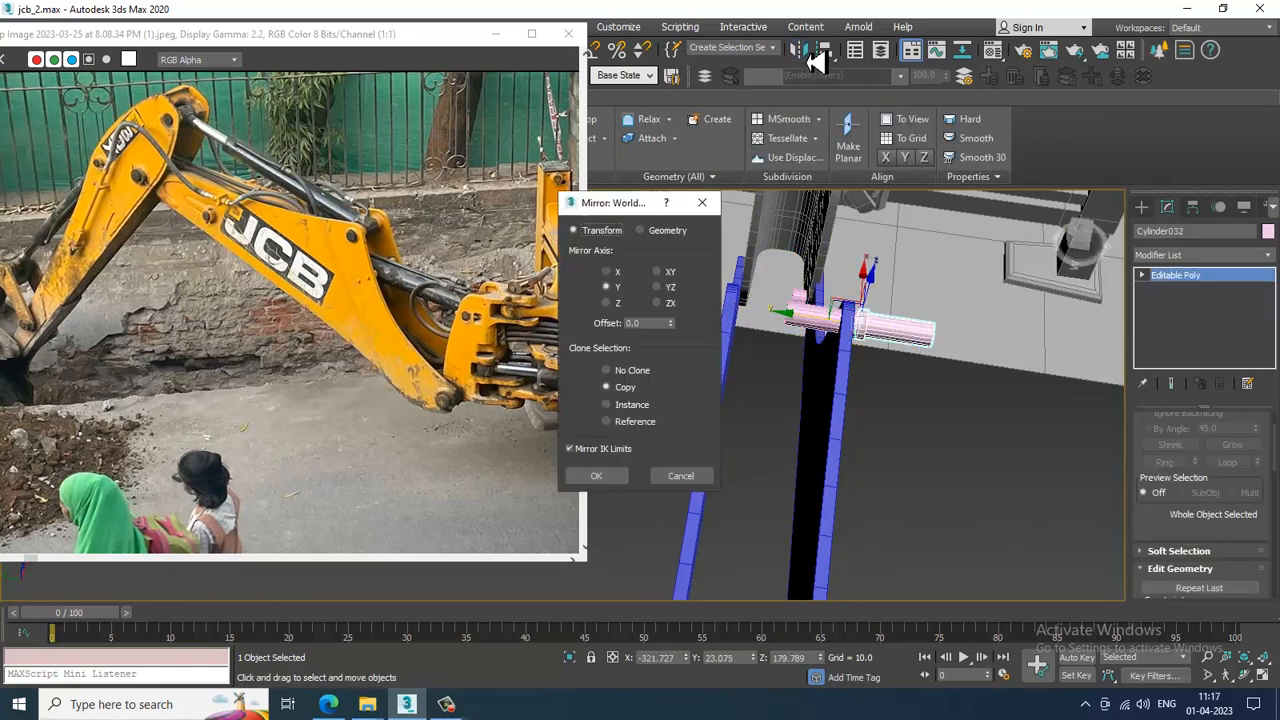
pyautogui.click(600, 476)
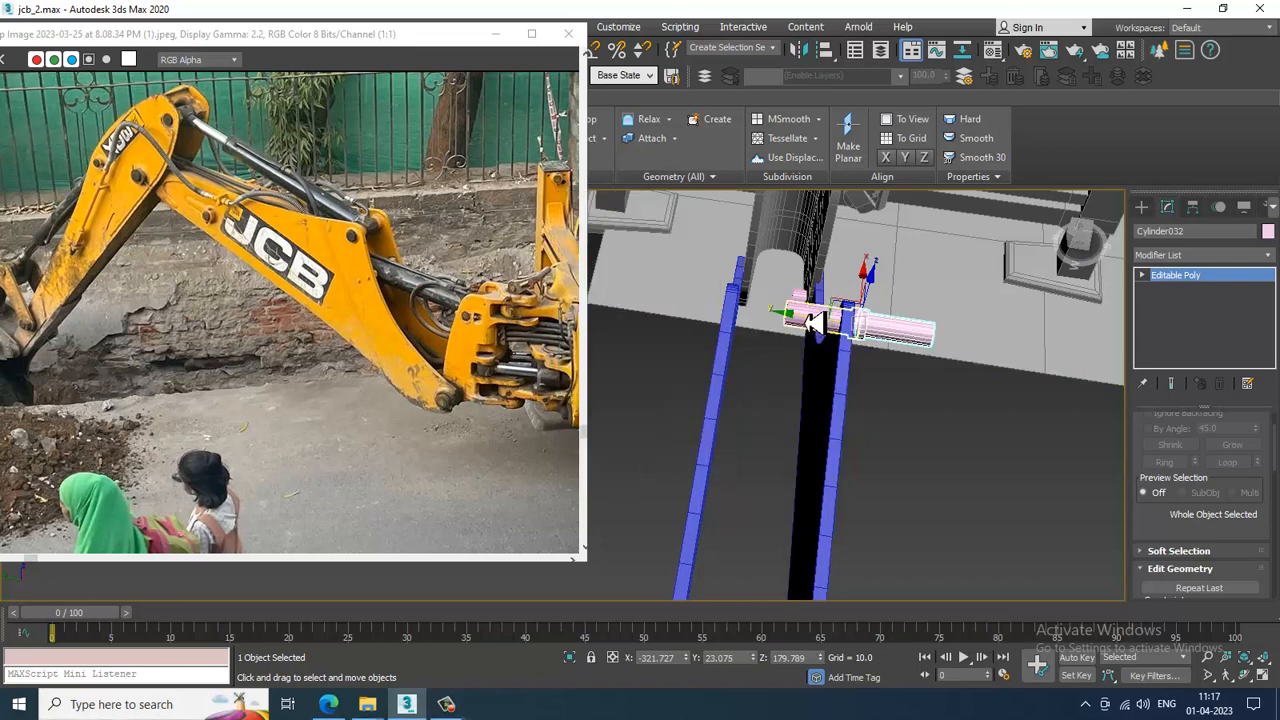
pyautogui.moveTo(810, 328); pyautogui.dragTo(662, 314)
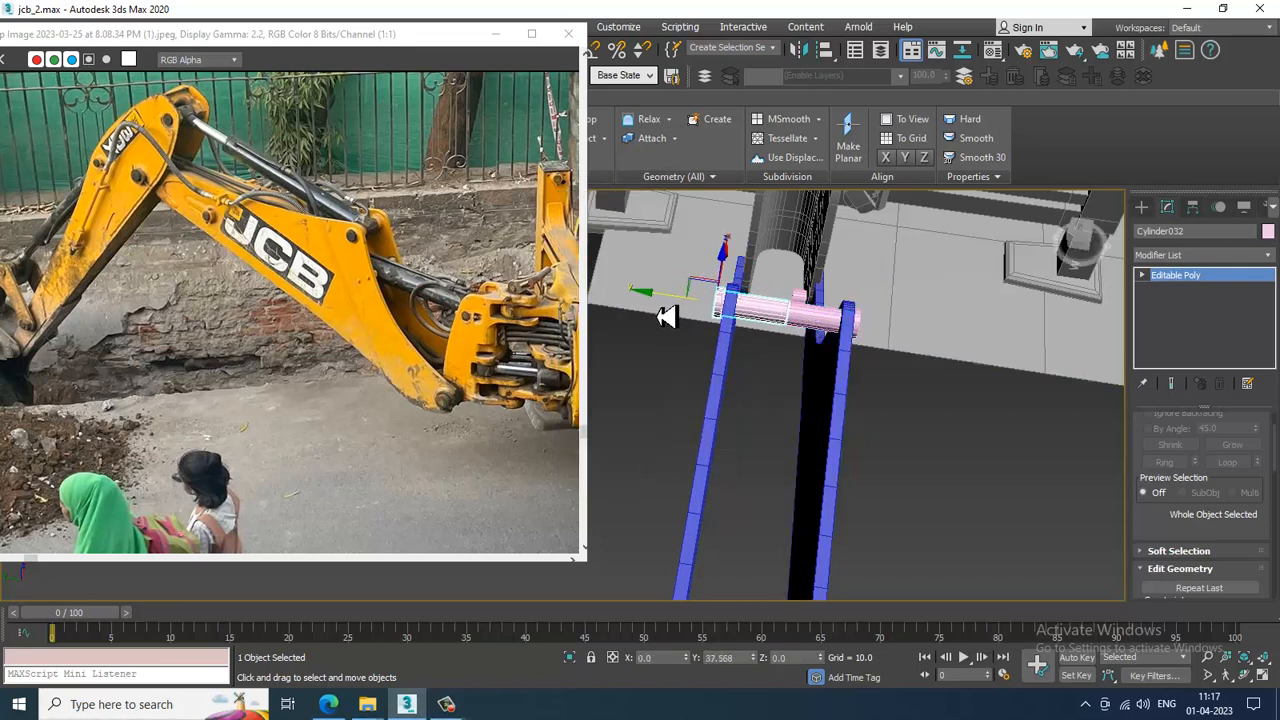
# Lengthen the lower pivot pin by moving its 17 inner end vertices about 2.6 along Y toward the bracket's middle
pyautogui.keyDown('alt'); pyautogui.moveTo(668, 317); pyautogui.dragTo(1023, 523, button='middle'); pyautogui.keyUp('alt')
pyautogui.scroll(3, 863, 320)
pyautogui.scroll(-5, 1023, 523)
pyautogui.moveTo(1043, 449); pyautogui.dragTo(1004, 354, button='middle')
pyautogui.scroll(3, 974, 443)
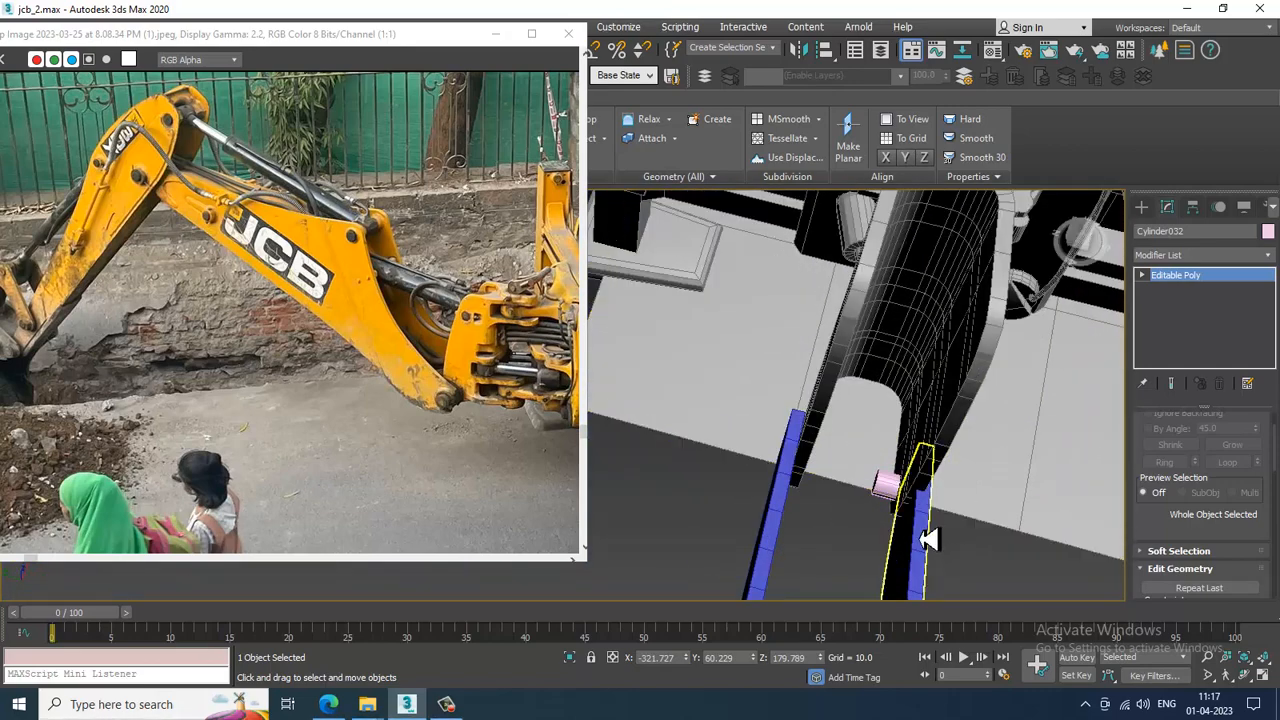
pyautogui.moveTo(929, 534); pyautogui.dragTo(829, 400, button='middle')
pyautogui.scroll(2, 829, 400)
pyautogui.click(814, 400)
pyautogui.click(814, 400)
pyautogui.press('1')
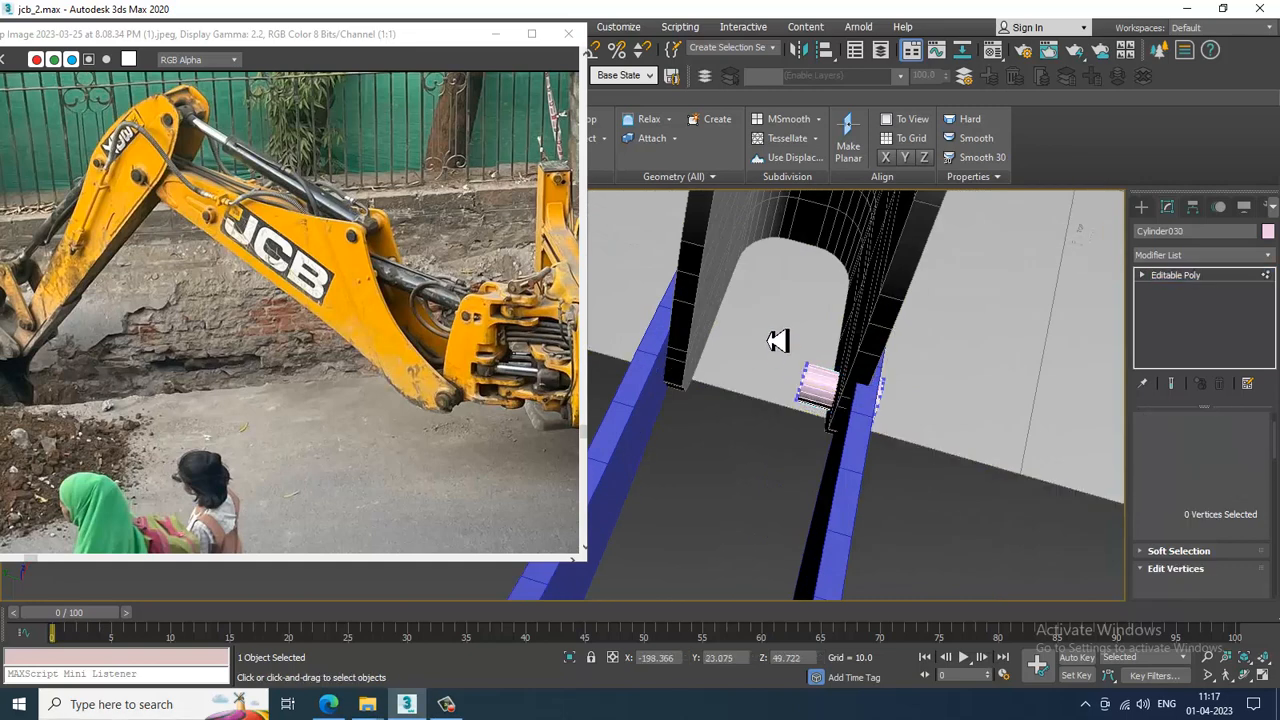
pyautogui.moveTo(771, 326); pyautogui.dragTo(823, 422)
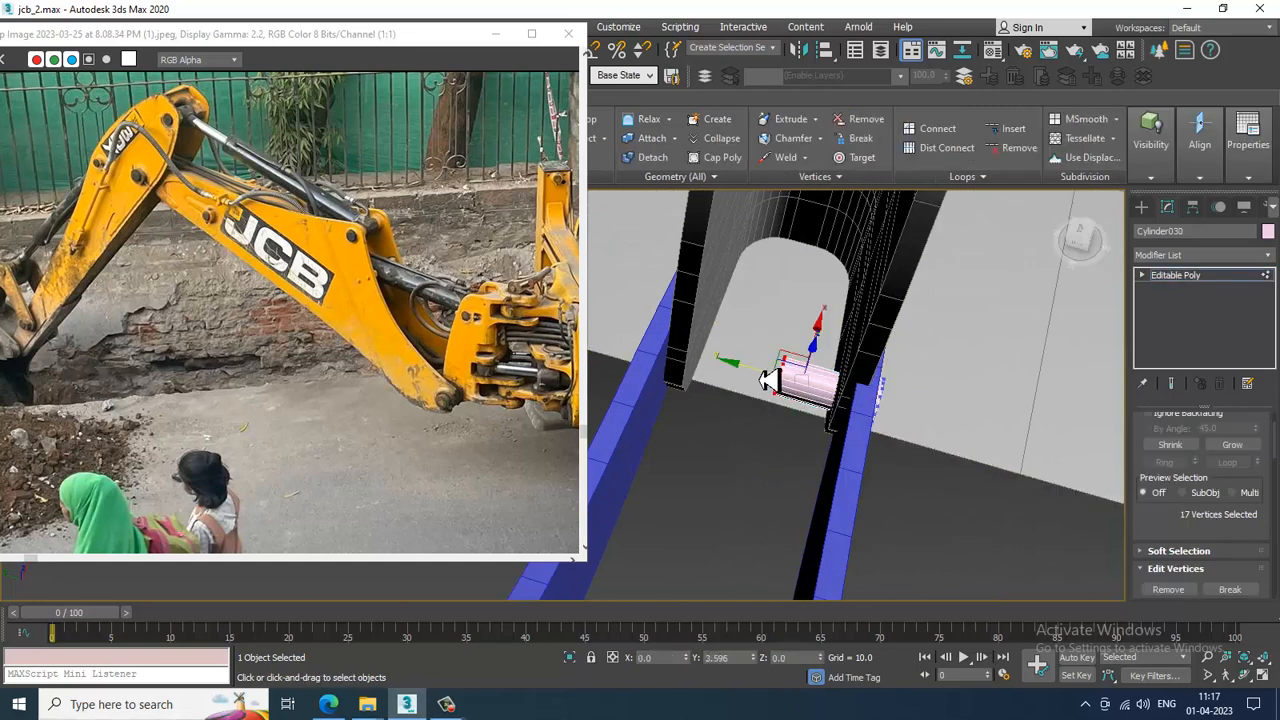
pyautogui.moveTo(768, 380); pyautogui.dragTo(745, 376)
pyautogui.click(1185, 275)
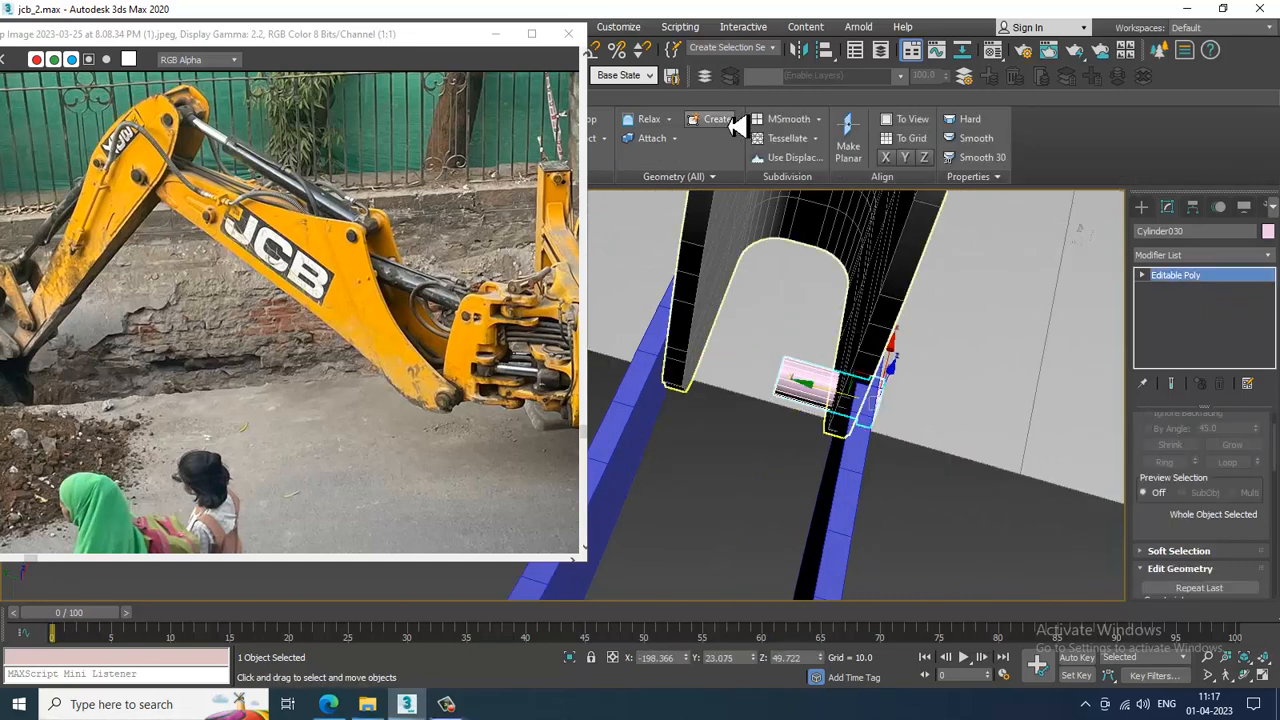
# Mirror the lower pin across Y as a copy and move it to the opposite boom plate at about Y 60.4
pyautogui.click(803, 52)
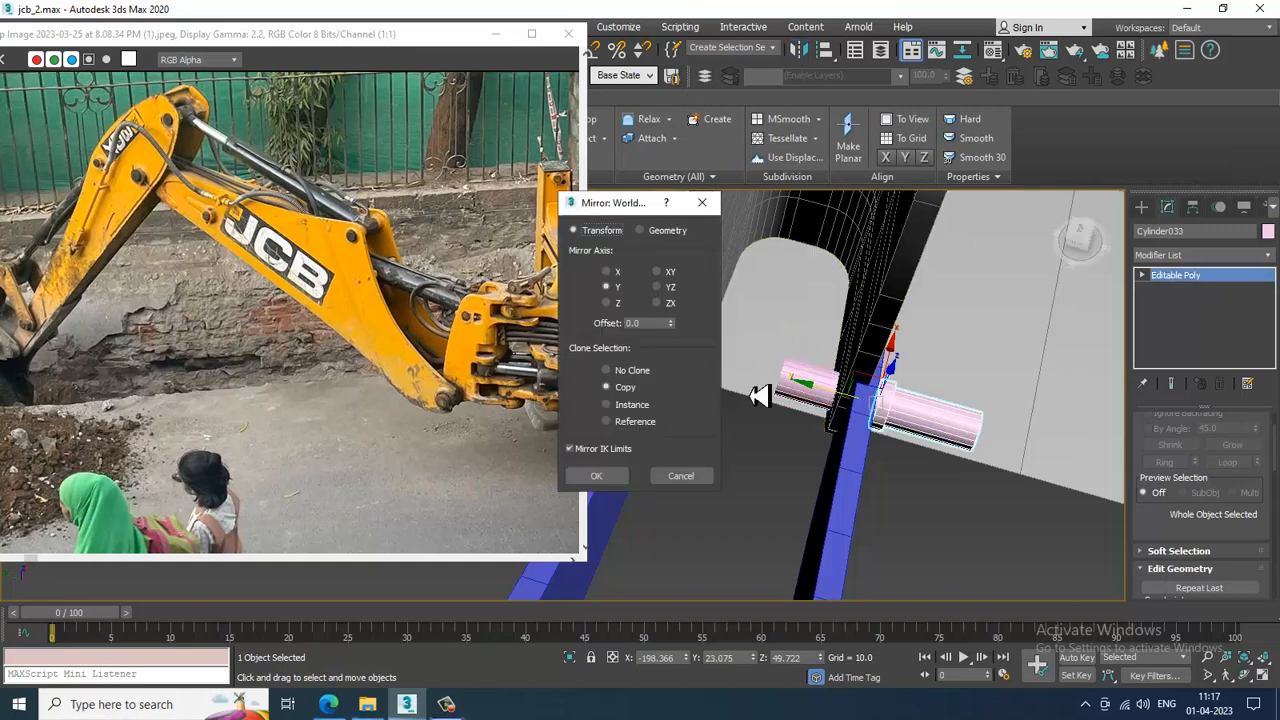
pyautogui.click(600, 484)
pyautogui.moveTo(820, 398); pyautogui.dragTo(592, 345)
pyautogui.keyDown('alt'); pyautogui.moveTo(649, 390); pyautogui.dragTo(674, 374, button='middle'); pyautogui.keyUp('alt')
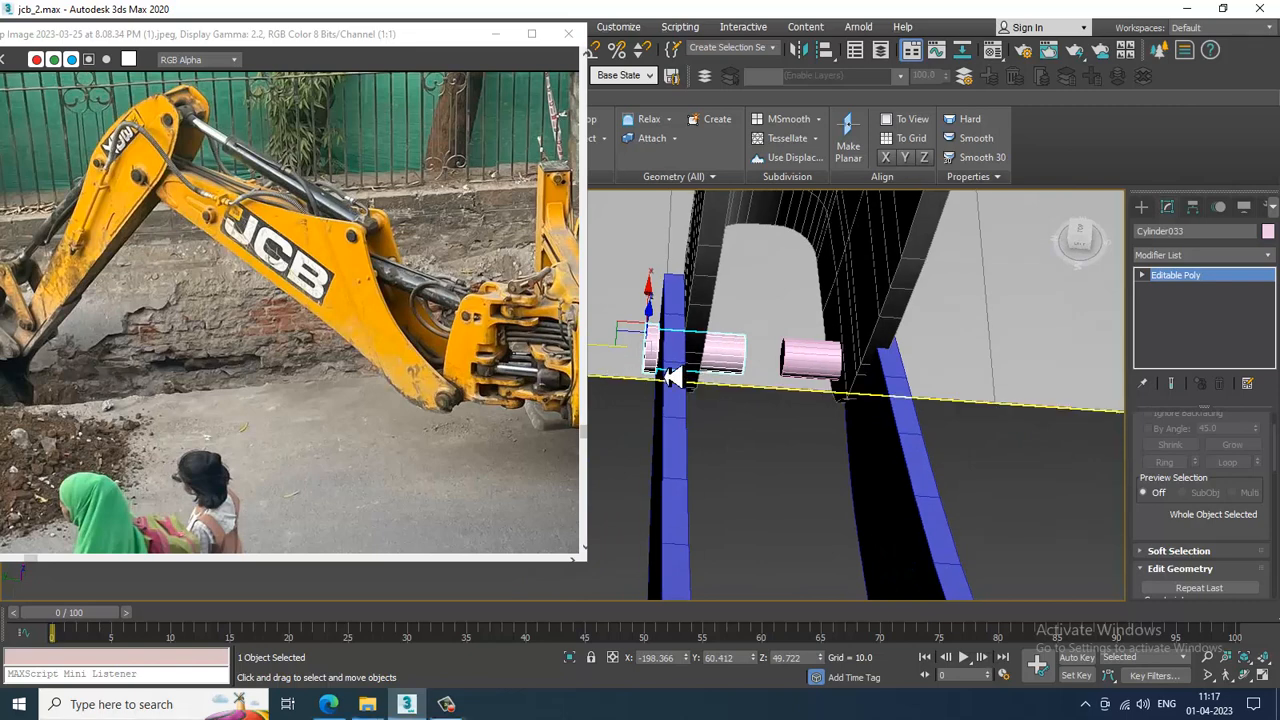
# Lengthen the mirrored lower pin slightly by moving its inner end vertices along Y toward the opposite pin
pyautogui.press('1')
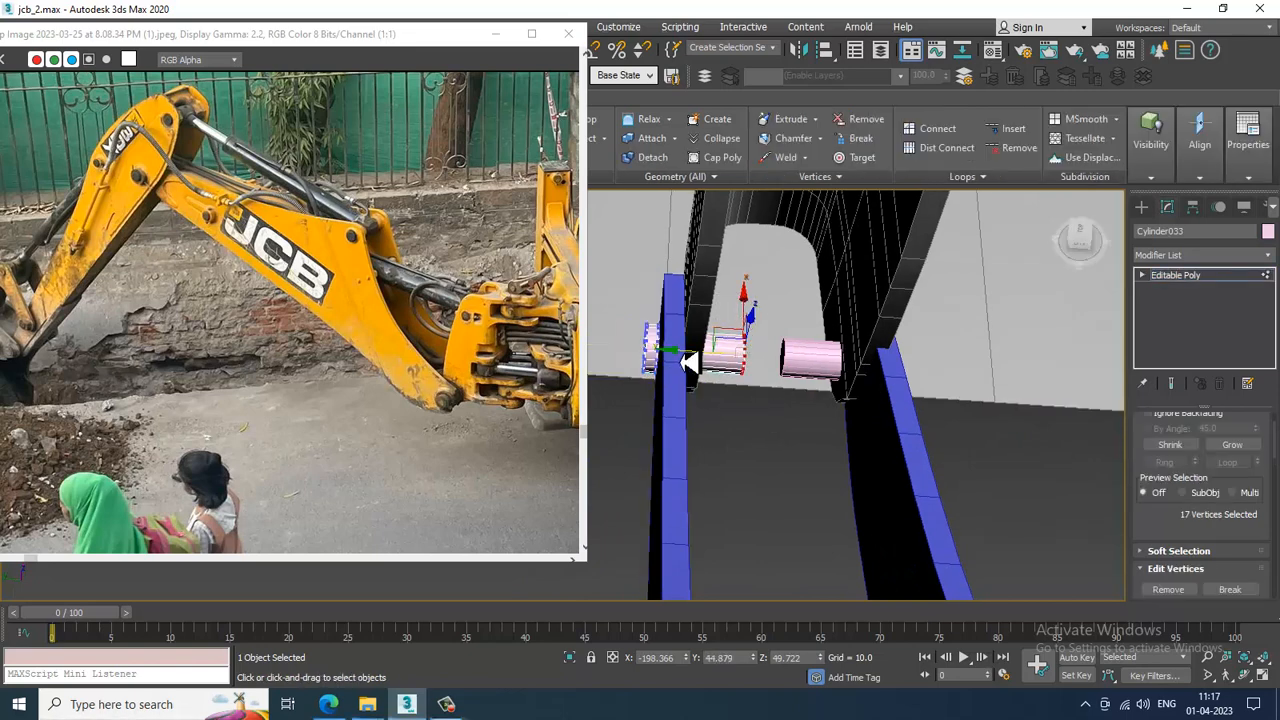
pyautogui.moveTo(708, 364); pyautogui.dragTo(829, 362)
pyautogui.click(1208, 280)
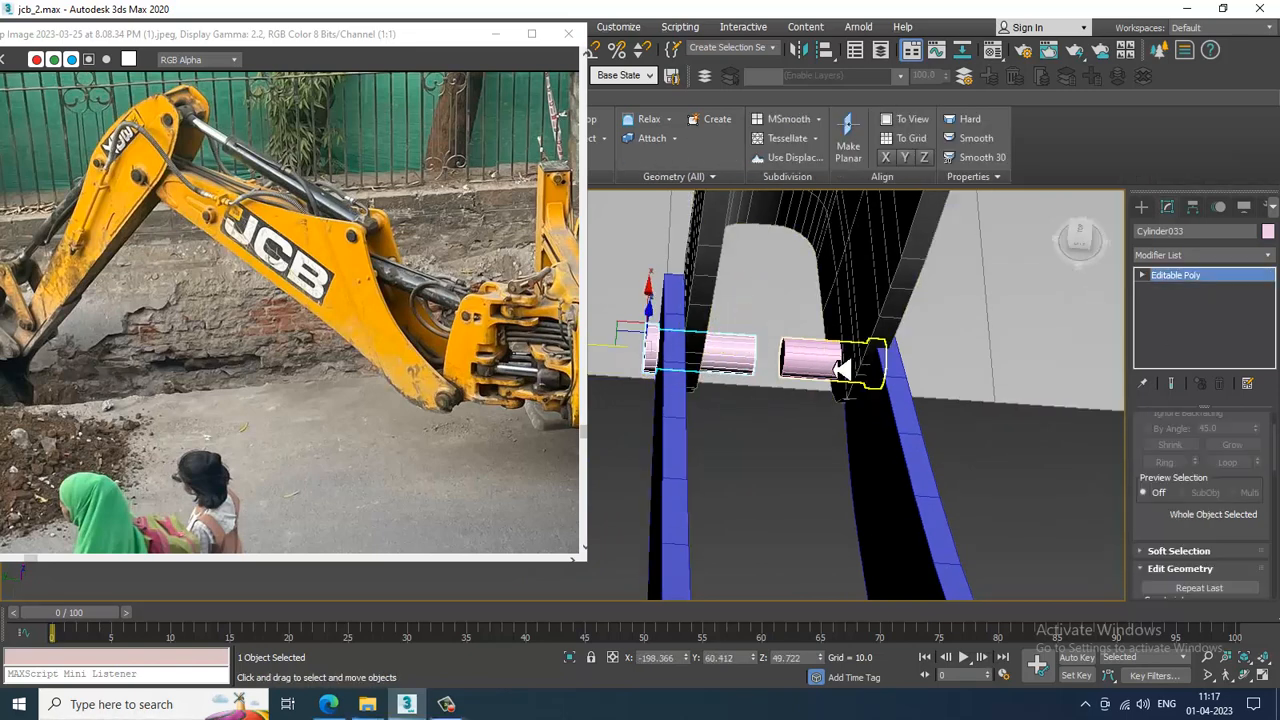
# Attach the two halves of the lower pivot pin between the boom plates into one object
pyautogui.click(814, 362)
pyautogui.press('1')
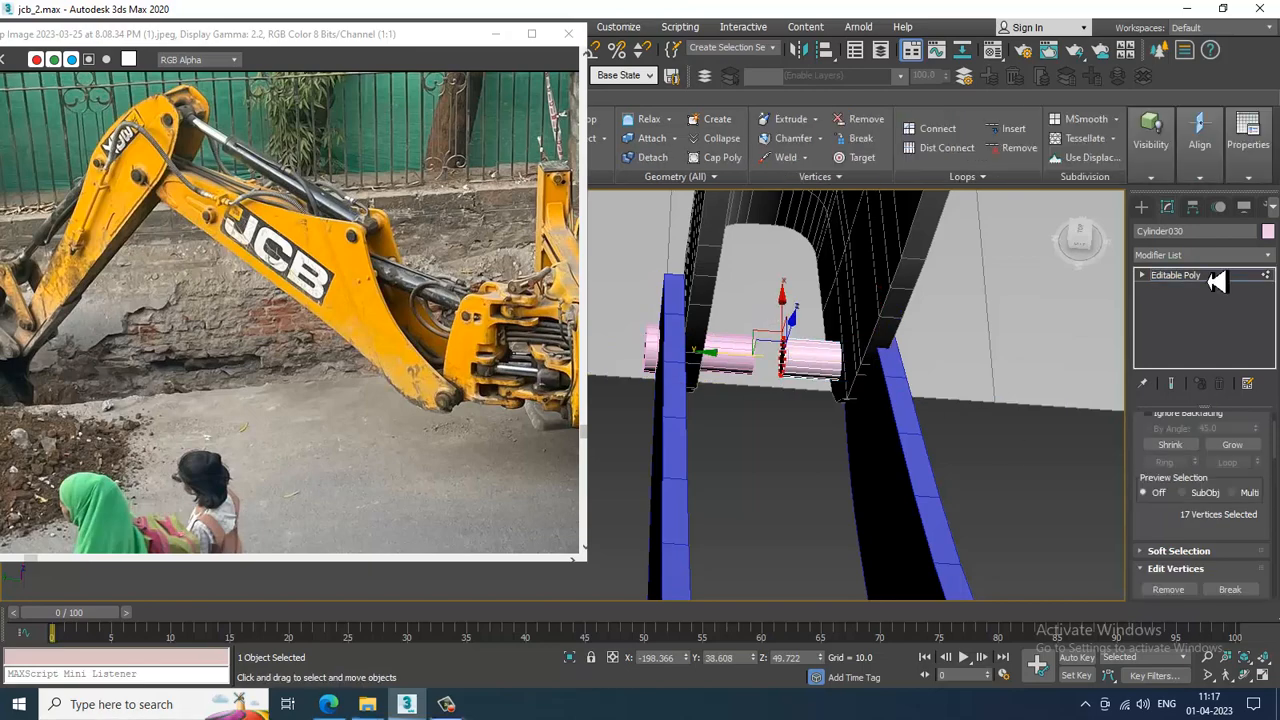
pyautogui.click(1214, 278)
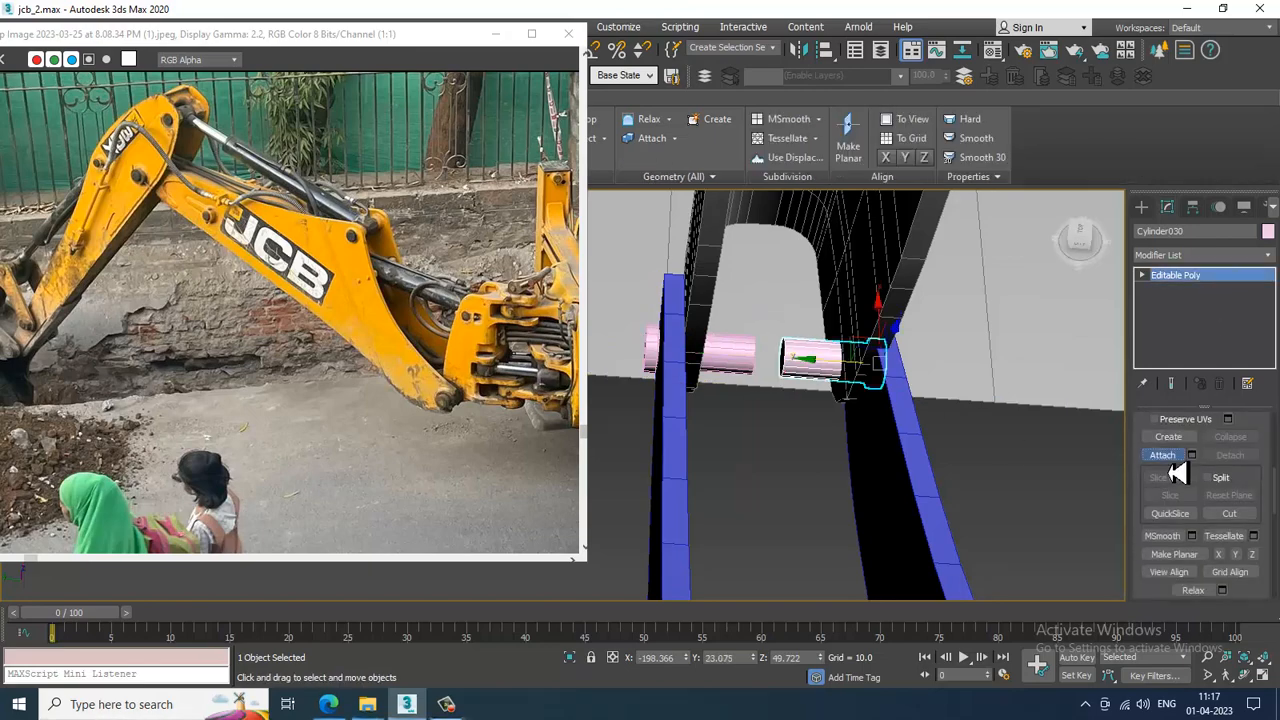
pyautogui.click(1167, 458)
pyautogui.click(731, 368)
pyautogui.rightClick(731, 368)
# Bridge the two facing end polygons of the lower pivot pin to close the gap between its halves
pyautogui.keyDown('alt'); pyautogui.moveTo(731, 368); pyautogui.dragTo(783, 368, button='middle'); pyautogui.keyUp('alt')
pyautogui.scroll(3, 796, 359)
pyautogui.press('4')
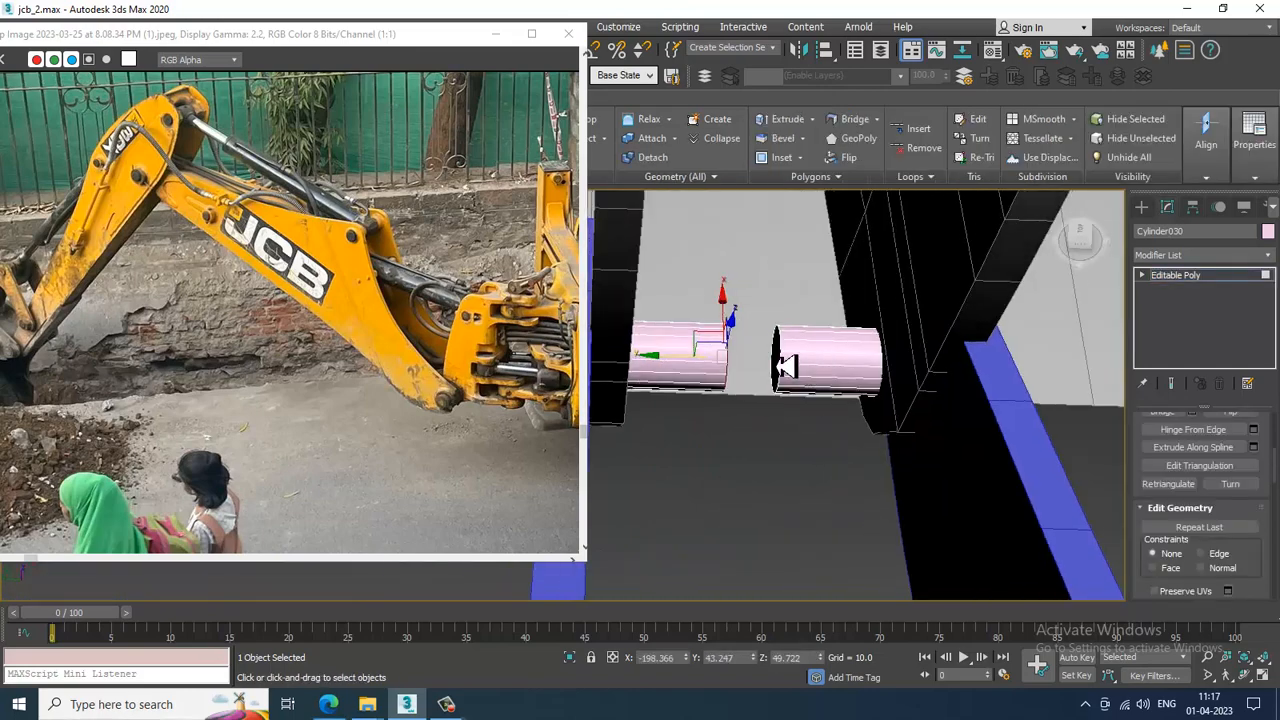
pyautogui.click(785, 366)
pyautogui.moveTo(1143, 507); pyautogui.dragTo(1163, 690)
pyautogui.moveTo(1184, 475); pyautogui.dragTo(1170, 511)
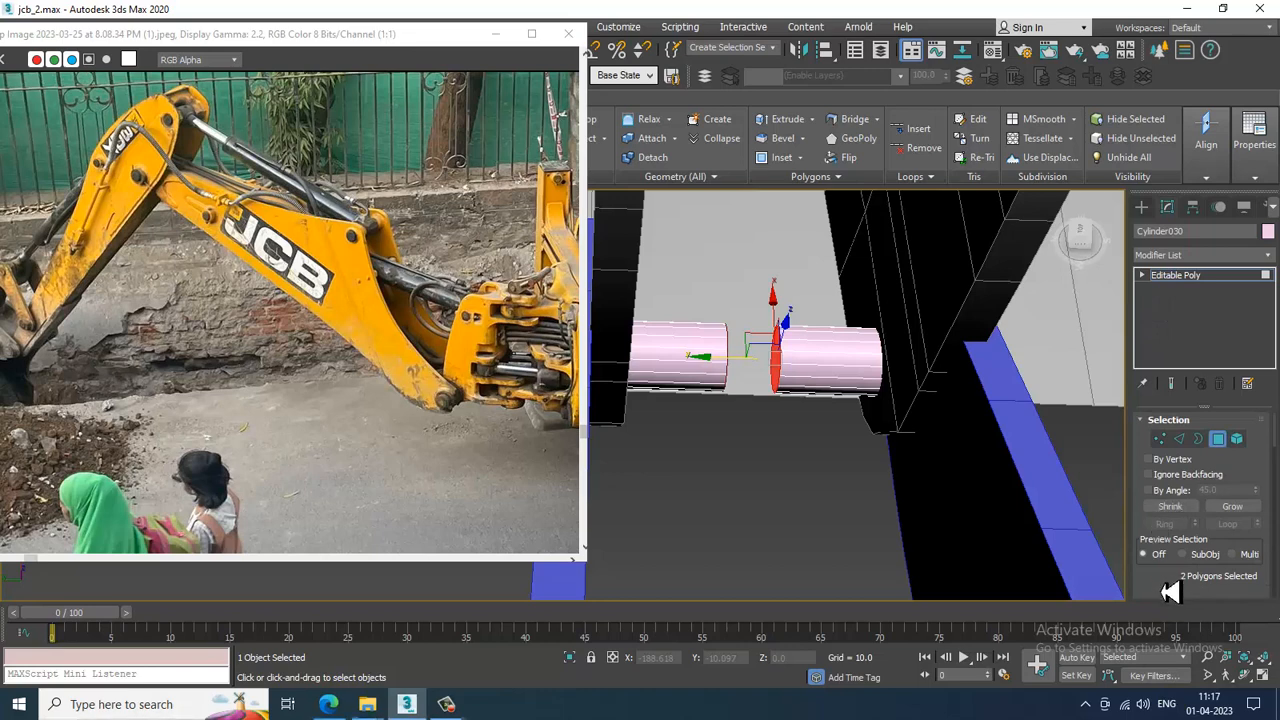
pyautogui.moveTo(1170, 592); pyautogui.dragTo(1180, 193)
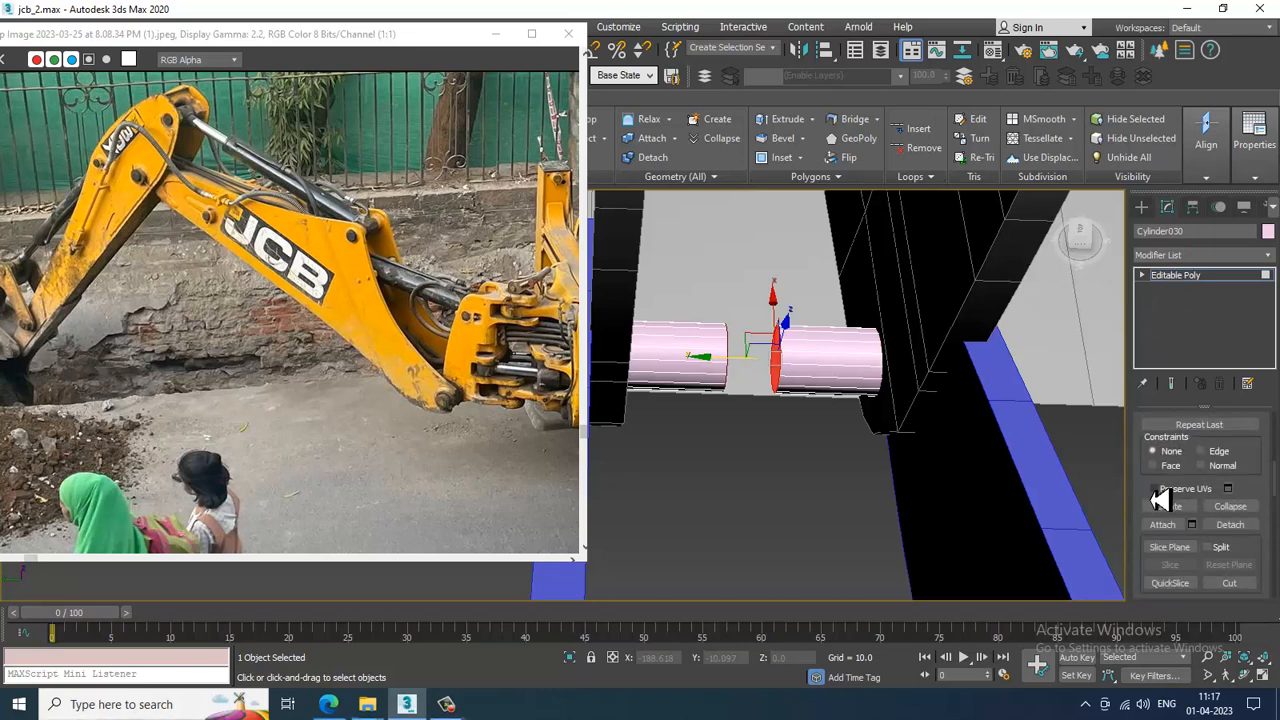
pyautogui.moveTo(1142, 501); pyautogui.dragTo(1172, 565)
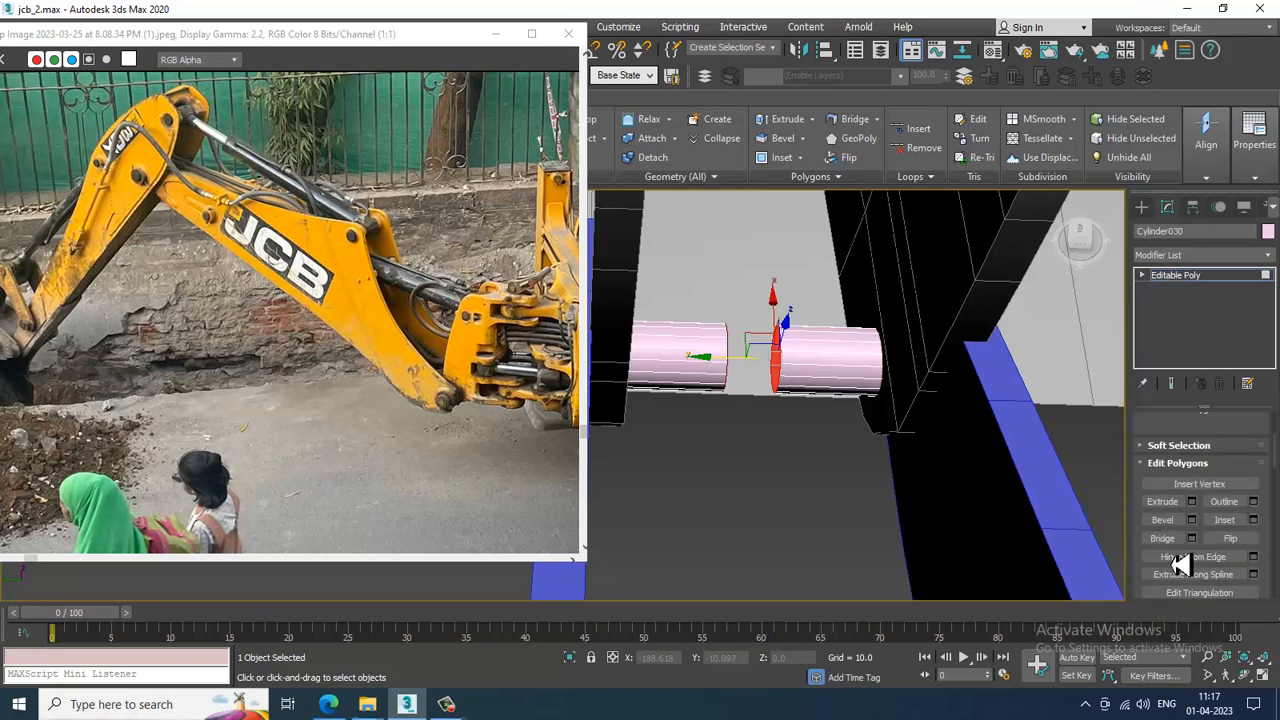
pyautogui.click(1168, 542)
pyautogui.scroll(-3, 869, 435)
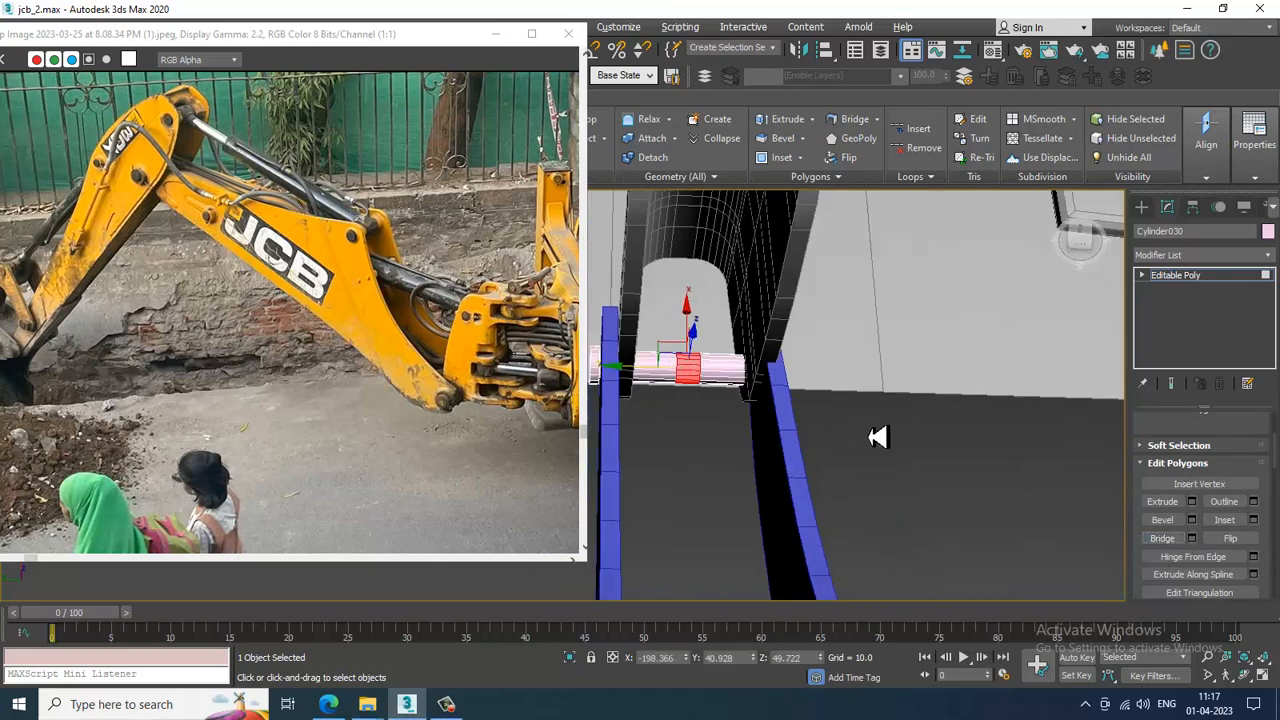
pyautogui.keyDown('alt'); pyautogui.moveTo(869, 435); pyautogui.dragTo(1010, 395, button='middle'); pyautogui.keyUp('alt')
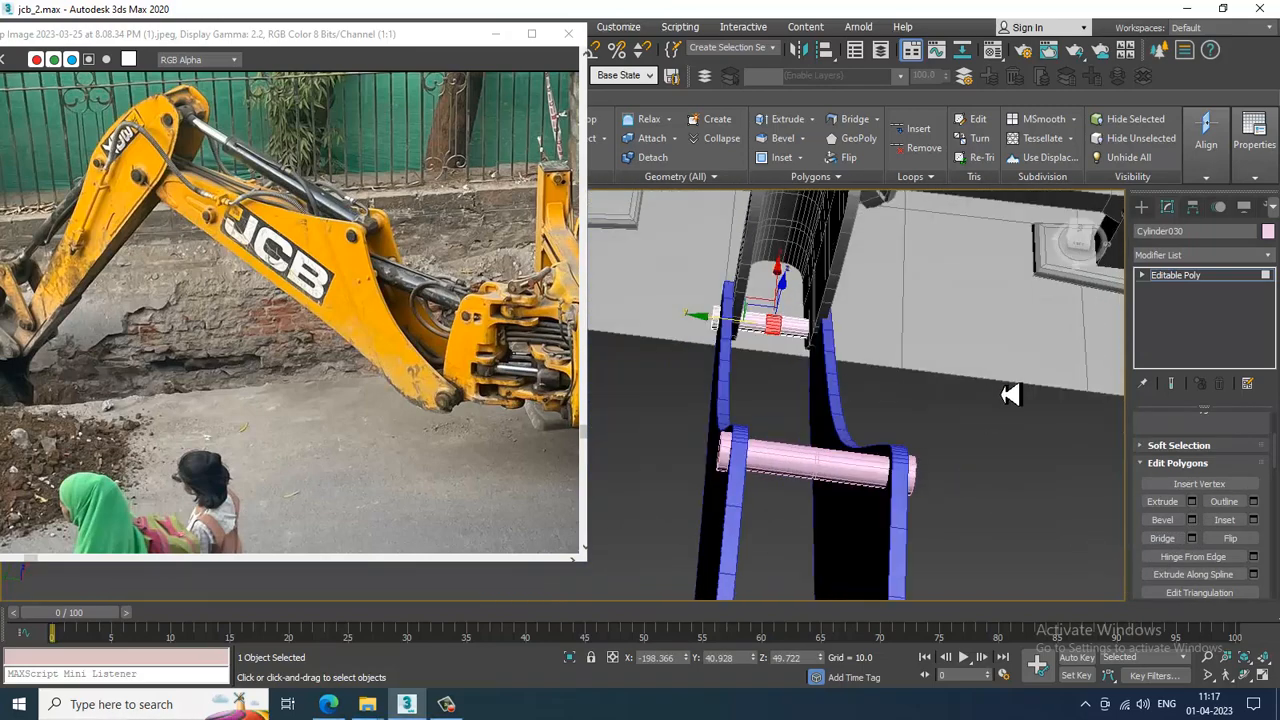
pyautogui.click(1186, 278)
# Nudge the upper pivot pin's inner end vertices about 2 along Y and attach the opposite half to form one object
pyautogui.scroll(2, 846, 463)
pyautogui.click(742, 486)
pyautogui.press('1')
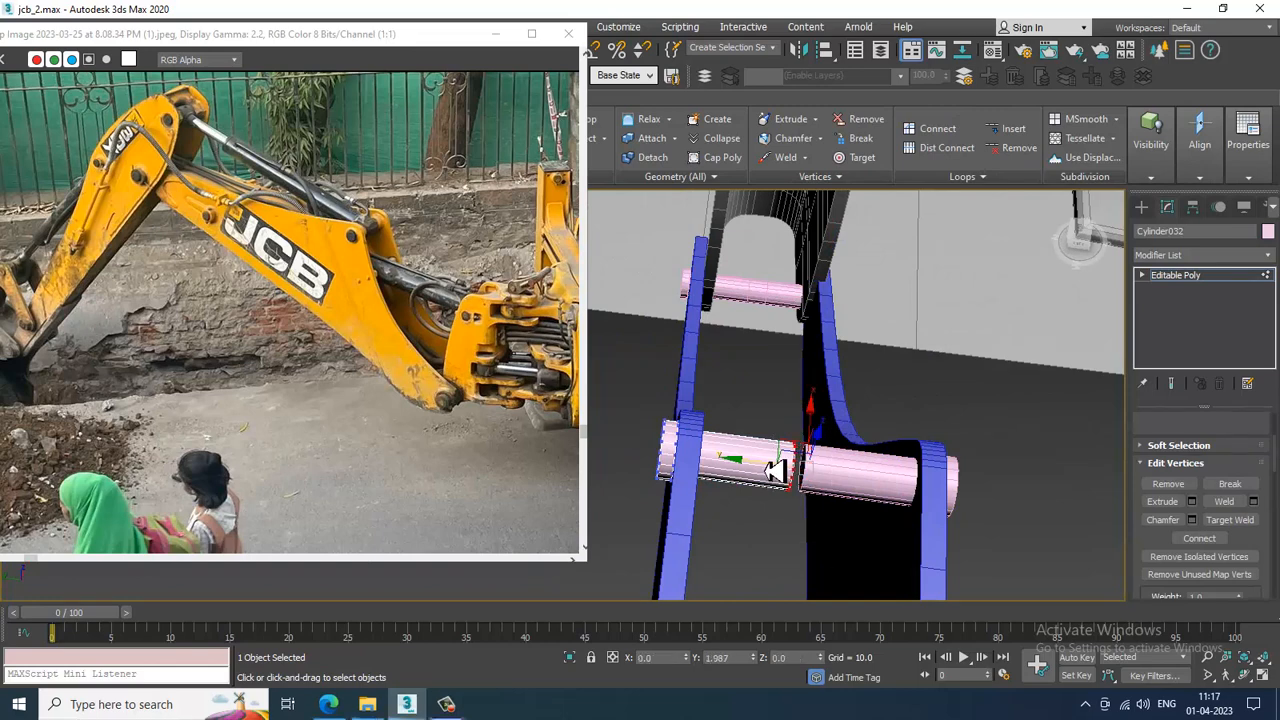
pyautogui.moveTo(765, 470); pyautogui.dragTo(768, 470)
pyautogui.click(1200, 277)
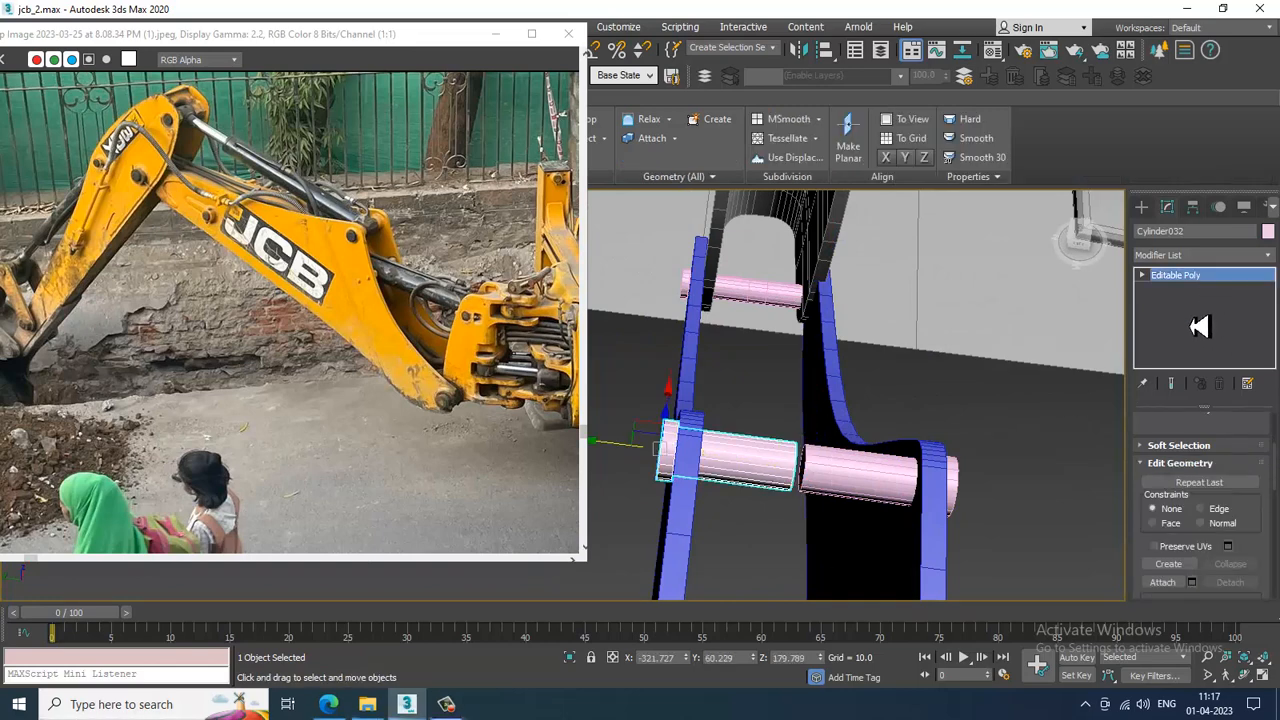
pyautogui.click(1176, 583)
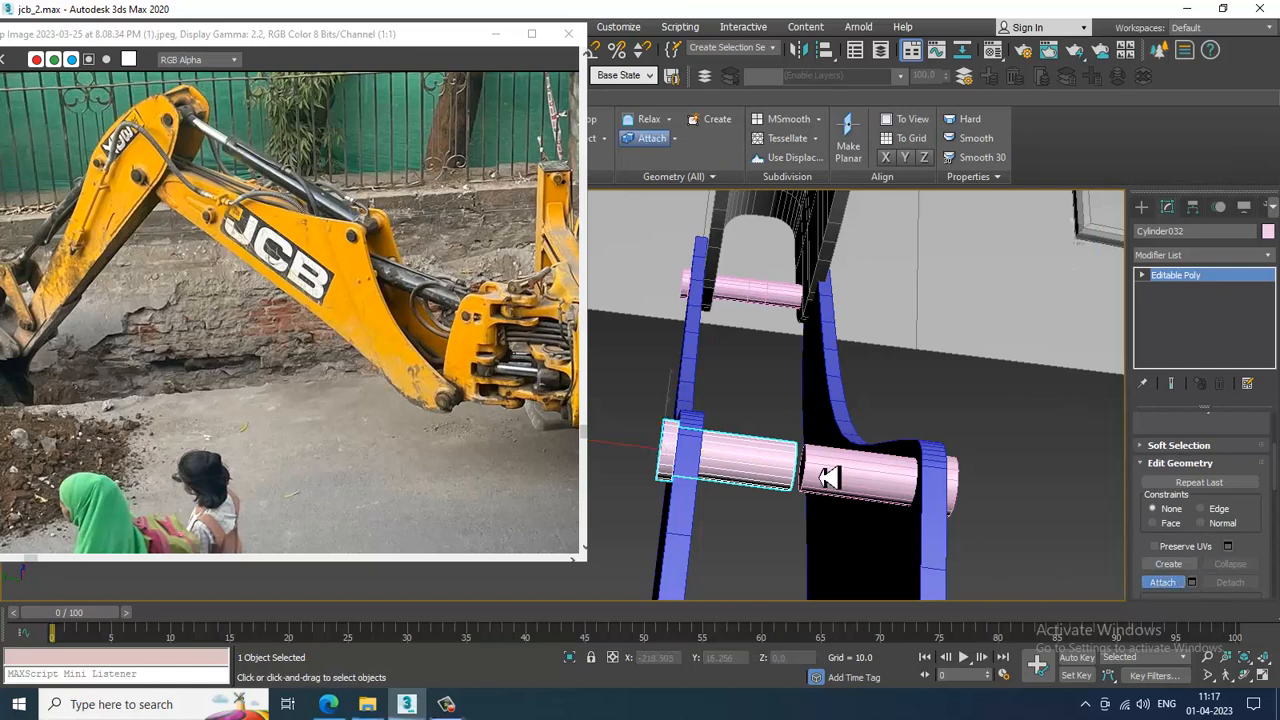
pyautogui.click(829, 476)
pyautogui.press('4')
pyautogui.moveTo(829, 476)
pyautogui.keyDown('alt'); pyautogui.mouseDown(button='middle')
pyautogui.moveTo(792, 458)
pyautogui.moveTo(818, 466)
pyautogui.moveTo(813, 476)
pyautogui.mouseUp(button='middle'); pyautogui.keyUp('alt')
pyautogui.keyDown('alt'); pyautogui.moveTo(1086, 514); pyautogui.dragTo(1060, 350, button='middle'); pyautogui.keyUp('alt')
pyautogui.scroll(-3, 955, 367)
pyautogui.click(1208, 277)
# Assign the same light grey object color to every object in the scene and clear the selection
pyautogui.keyDown('alt'); pyautogui.moveTo(920, 383); pyautogui.dragTo(880, 372, button='middle'); pyautogui.keyUp('alt')
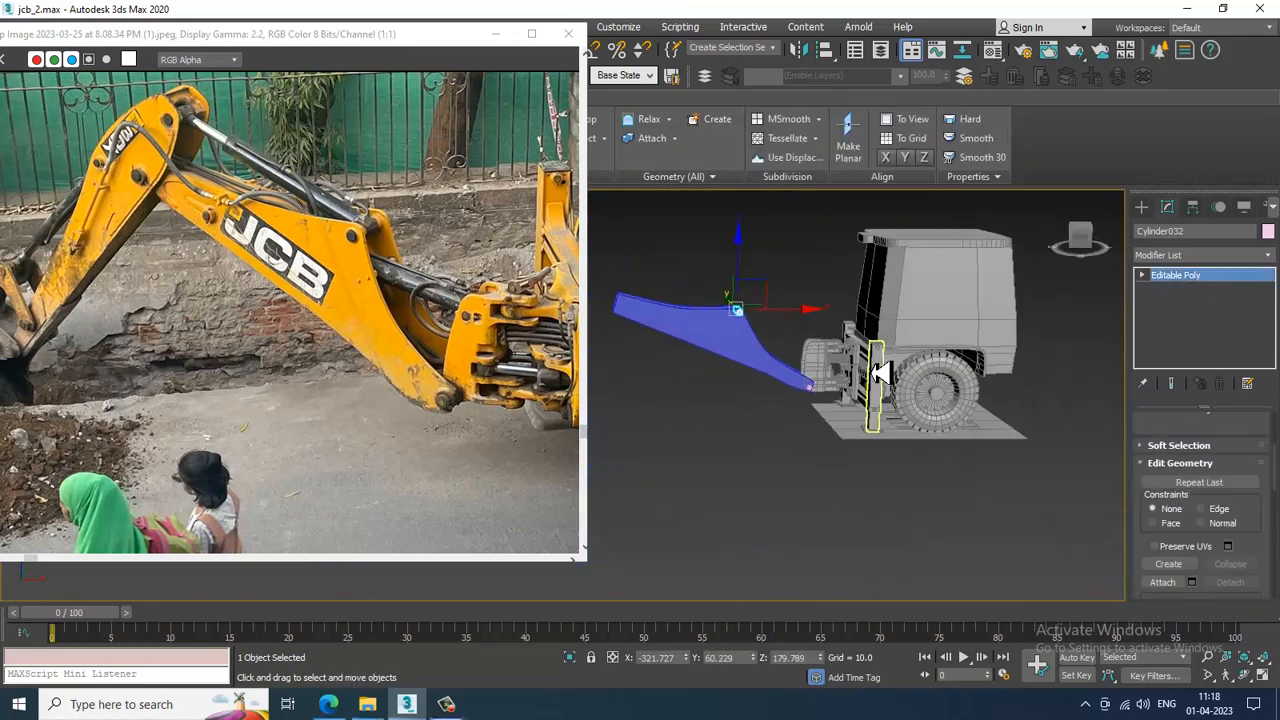
pyautogui.hotkey('ctrl', 'a')
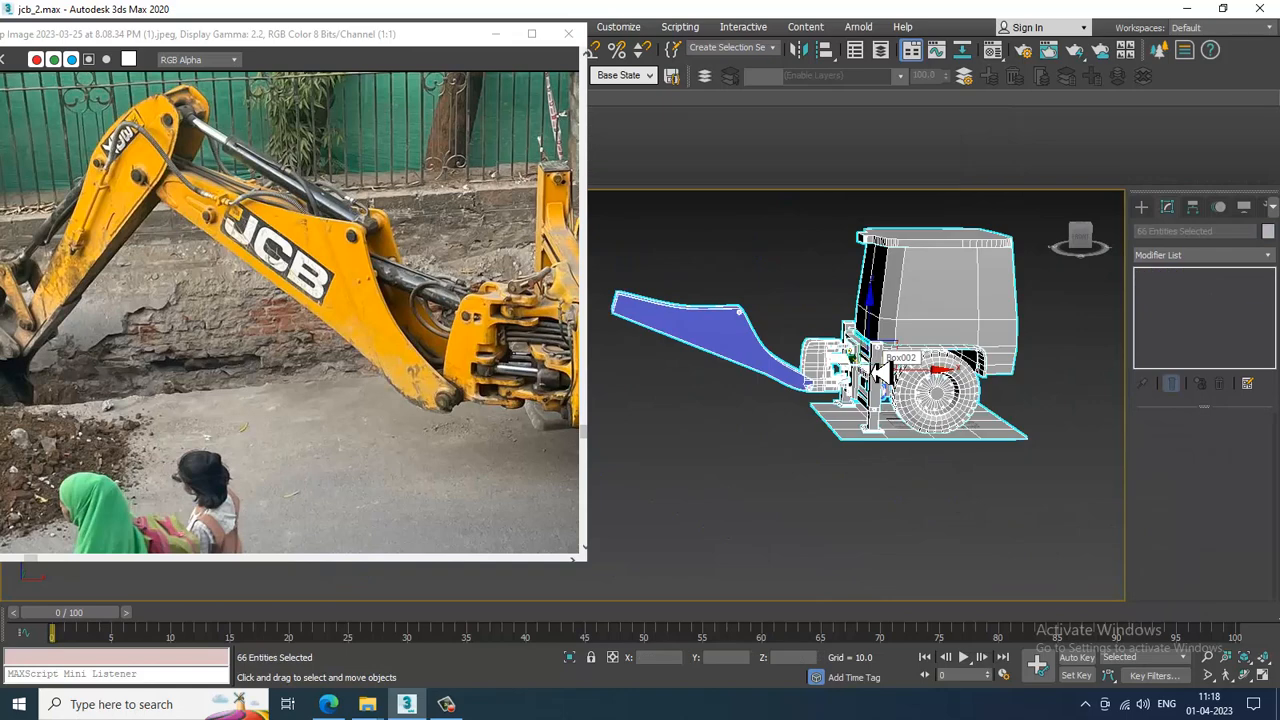
pyautogui.click(1268, 236)
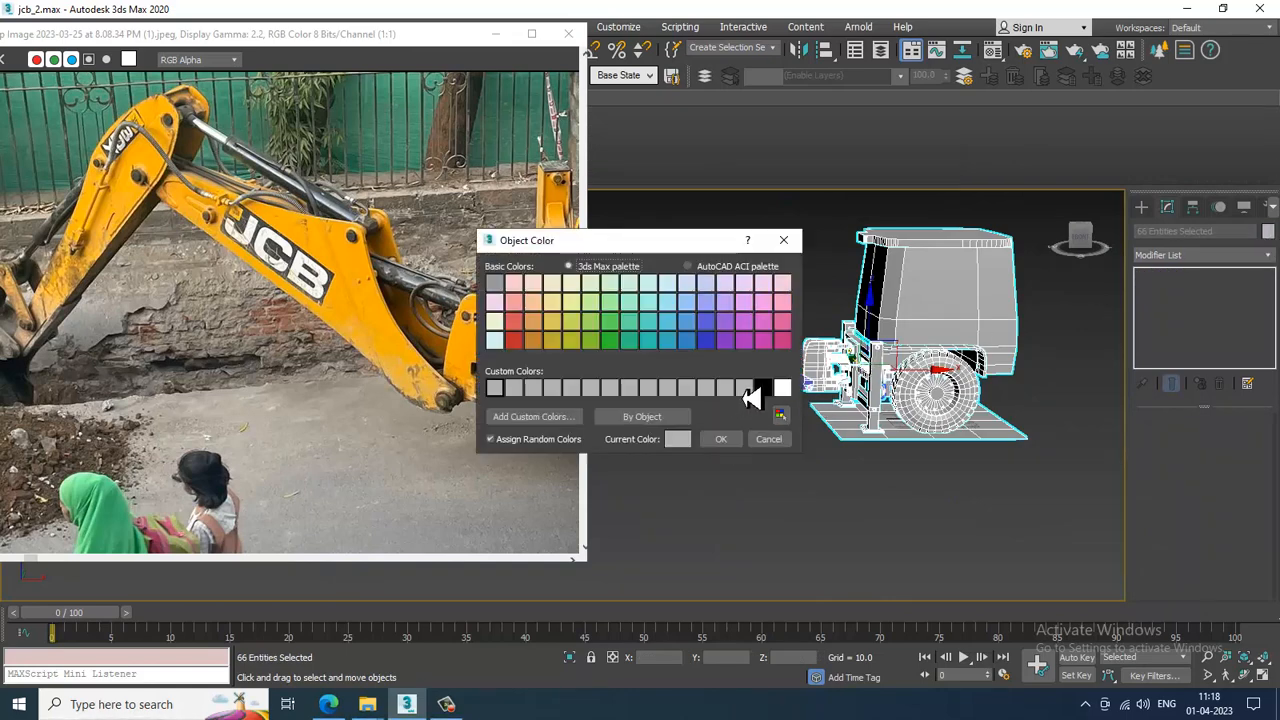
pyautogui.click(721, 440)
pyautogui.moveTo(410, 38); pyautogui.dragTo(316, 43)
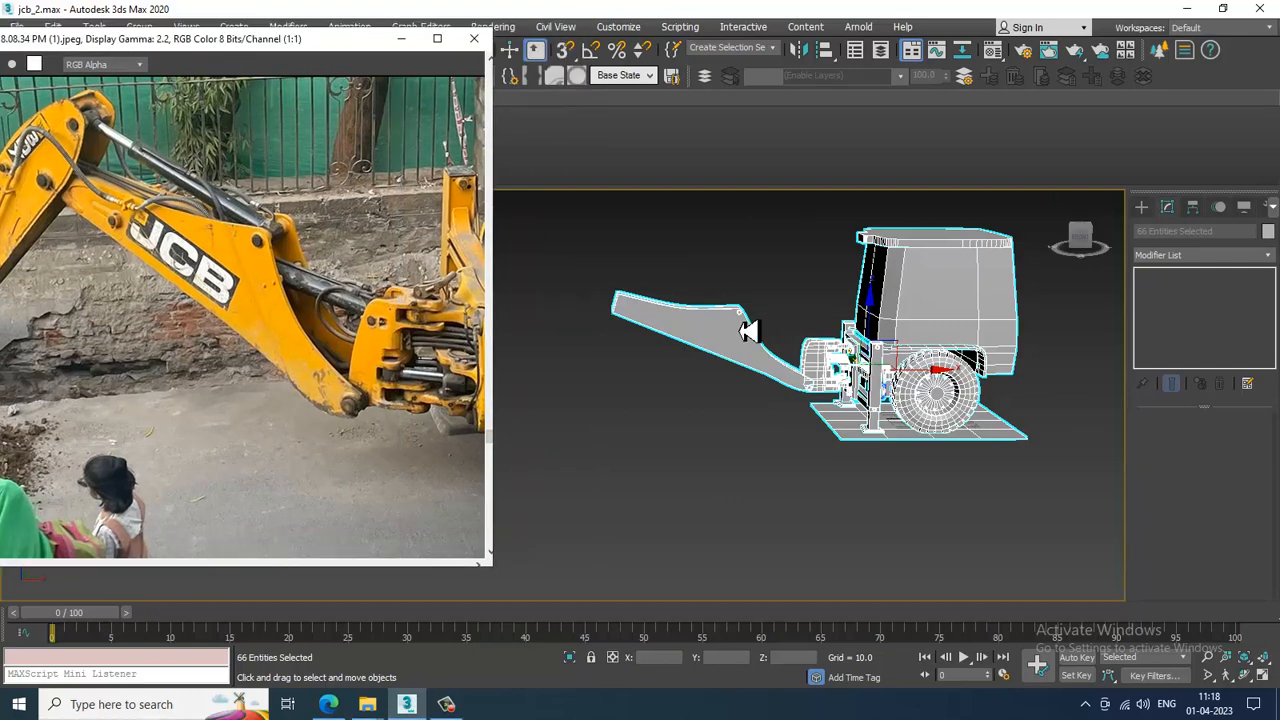
pyautogui.scroll(3, 748, 331)
pyautogui.keyDown('alt'); pyautogui.moveTo(711, 354); pyautogui.dragTo(717, 283, button='middle'); pyautogui.keyUp('alt')
pyautogui.click(717, 283)
pyautogui.moveTo(852, 387)
pyautogui.keyDown('alt'); pyautogui.mouseDown(button='middle')
pyautogui.moveTo(946, 397)
pyautogui.moveTo(909, 374)
pyautogui.moveTo(966, 380)
pyautogui.moveTo(835, 372)
pyautogui.mouseUp(button='middle'); pyautogui.keyUp('alt')
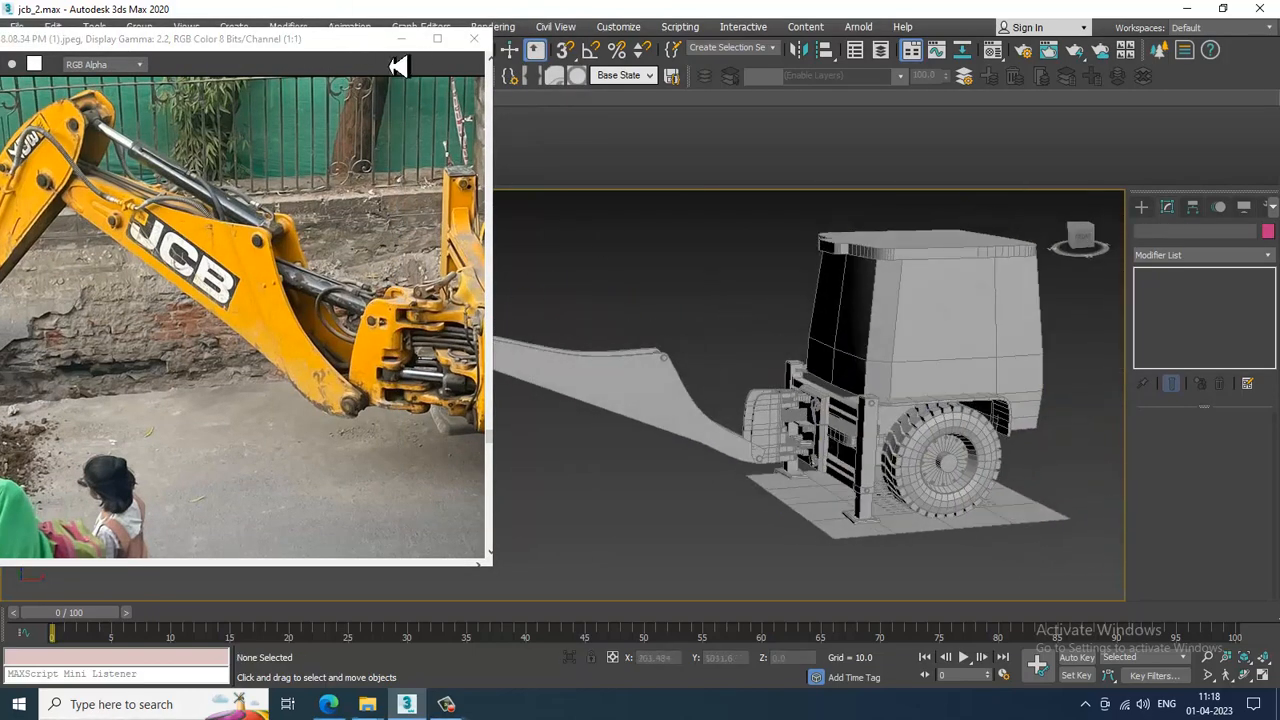
# Move the reference photo aside and zoom it out to show the cab and rear wheel beside the model
pyautogui.moveTo(397, 51); pyautogui.dragTo(164, 45)
pyautogui.moveTo(713, 370); pyautogui.dragTo(703, 354, button='middle')
pyautogui.scroll(2, 751, 380)
pyautogui.scroll(-2, 760, 378)
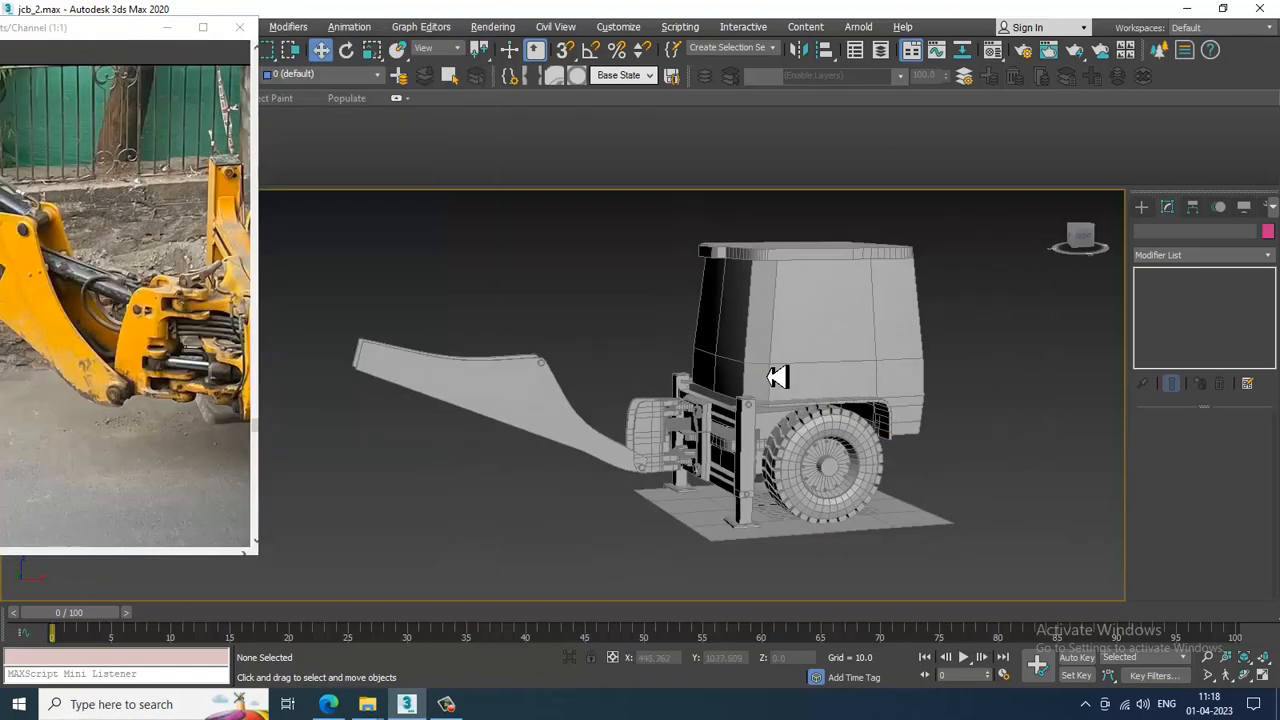
pyautogui.keyDown('alt'); pyautogui.moveTo(777, 374); pyautogui.dragTo(770, 345, button='middle'); pyautogui.keyUp('alt')
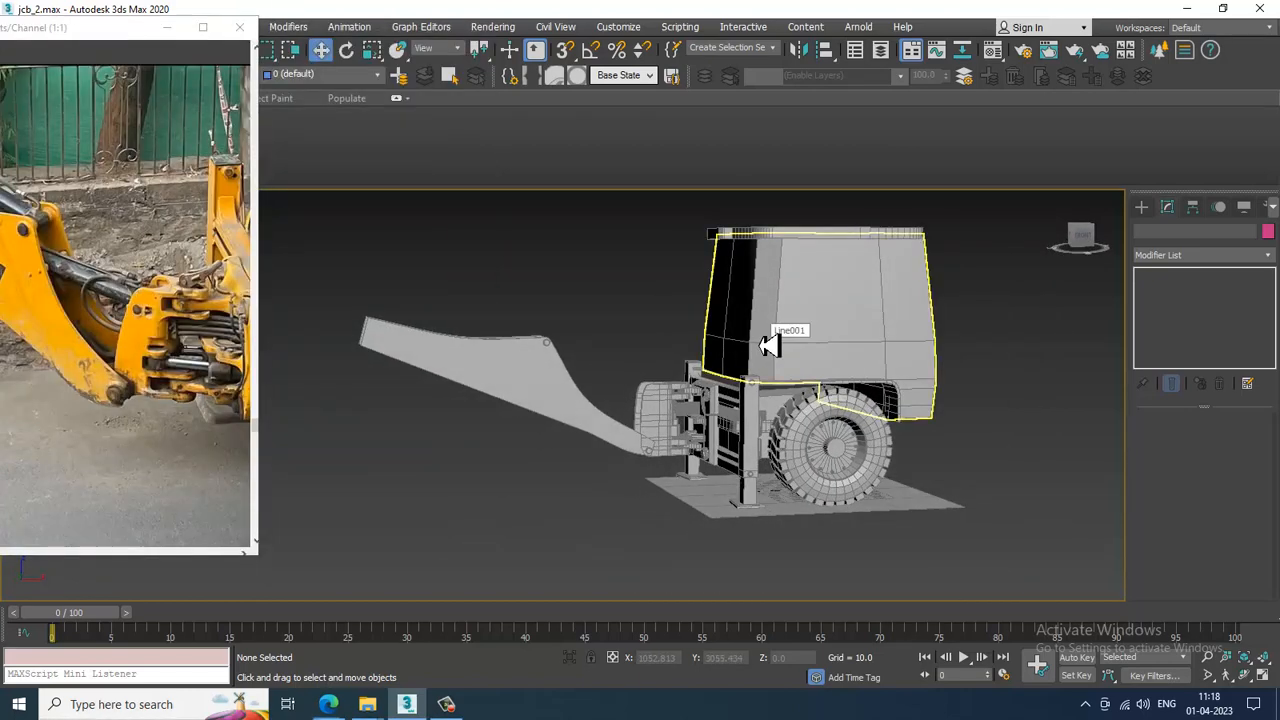
pyautogui.keyDown('alt'); pyautogui.moveTo(843, 402); pyautogui.dragTo(832, 388, button='middle'); pyautogui.keyUp('alt')
pyautogui.click(254, 363)
pyautogui.scroll(-1, 252, 338)
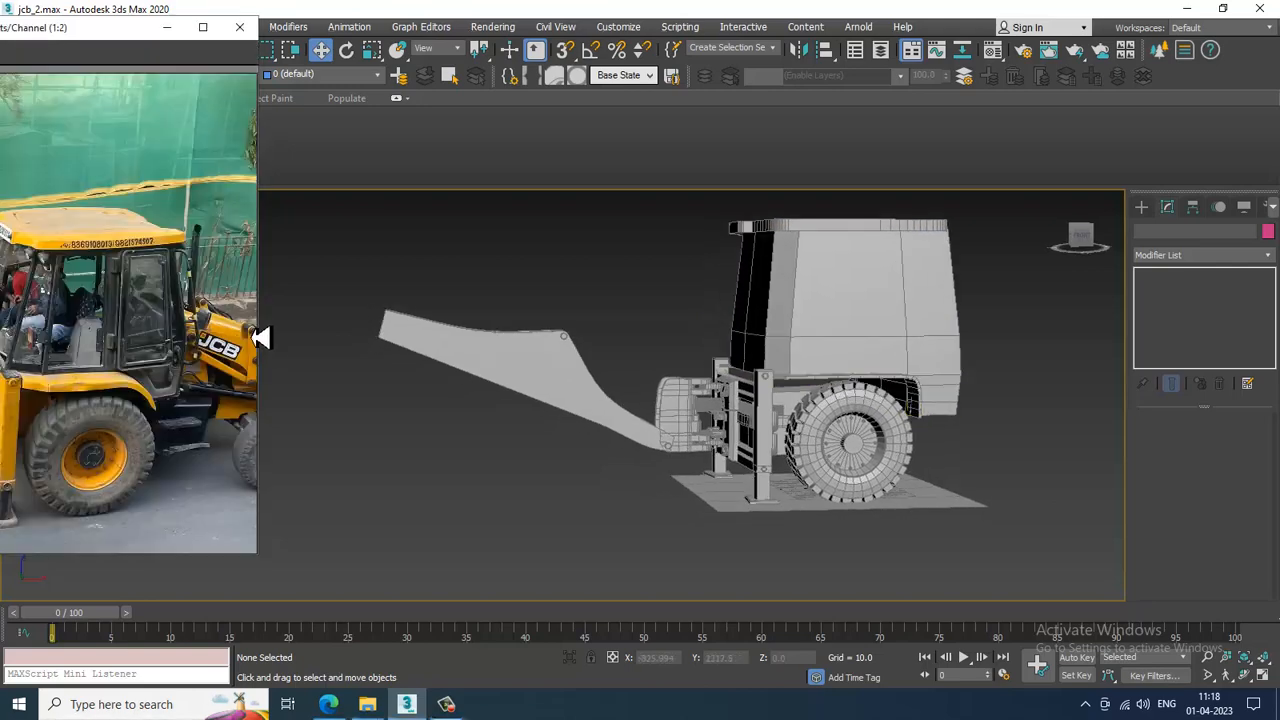
pyautogui.moveTo(123, 38); pyautogui.dragTo(174, 43)
# Enlarge the viewport with Expert Mode and examine the cab, stabilizer frame and wheel against the photo, with and without edged faces
pyautogui.keyDown('alt'); pyautogui.moveTo(795, 406); pyautogui.dragTo(757, 393, button='middle'); pyautogui.keyUp('alt')
pyautogui.scroll(4, 760, 408)
pyautogui.scroll(-5, 795, 425)
pyautogui.scroll(3, 804, 422)
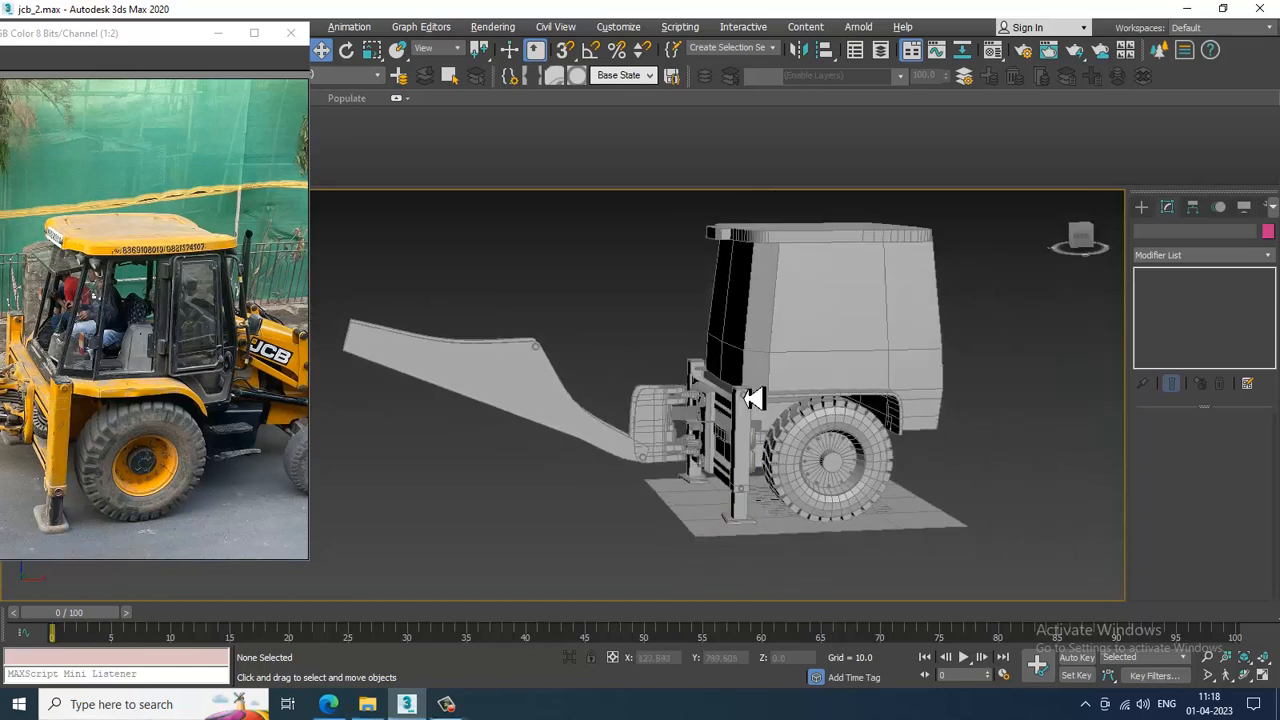
pyautogui.scroll(3, 771, 428)
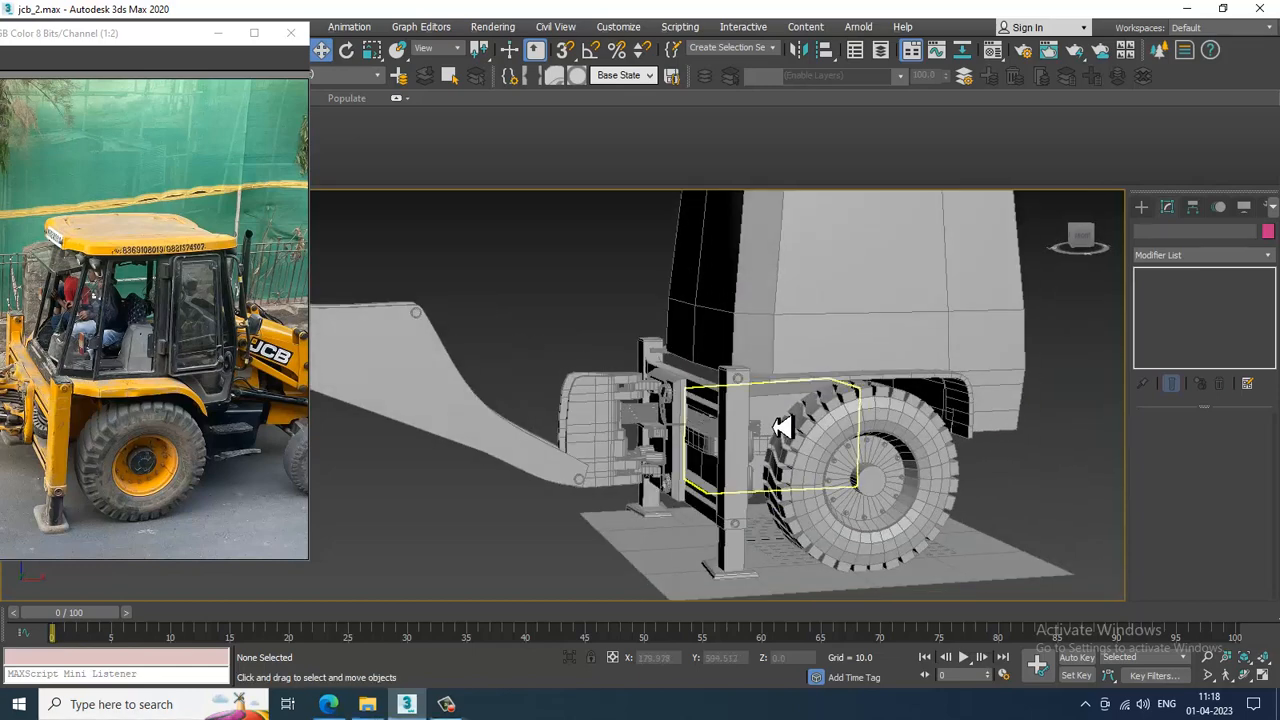
pyautogui.hotkey('ctrl', 'x')
pyautogui.scroll(-3, 809, 417)
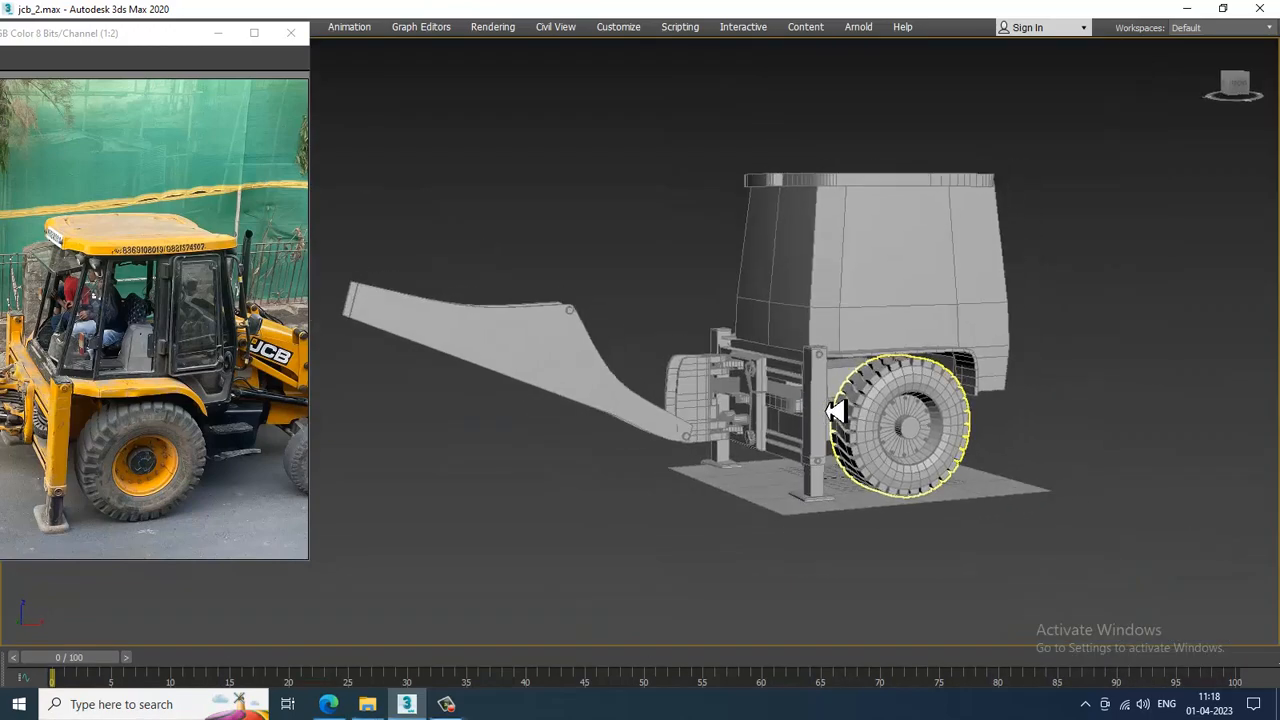
pyautogui.scroll(4, 825, 414)
pyautogui.moveTo(835, 411)
pyautogui.keyDown('alt'); pyautogui.mouseDown(button='middle')
pyautogui.moveTo(823, 455)
pyautogui.moveTo(903, 408)
pyautogui.moveTo(829, 409)
pyautogui.mouseUp(button='middle'); pyautogui.keyUp('alt')
pyautogui.press('F4')
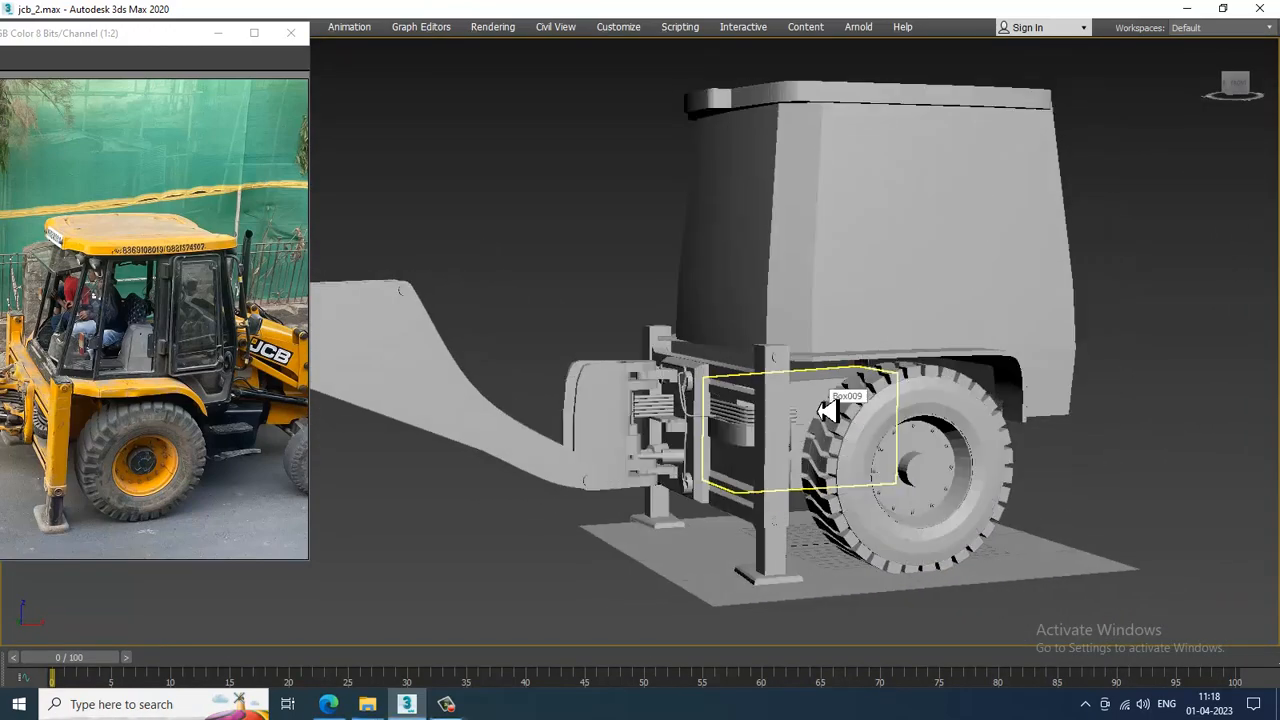
pyautogui.press('F4')
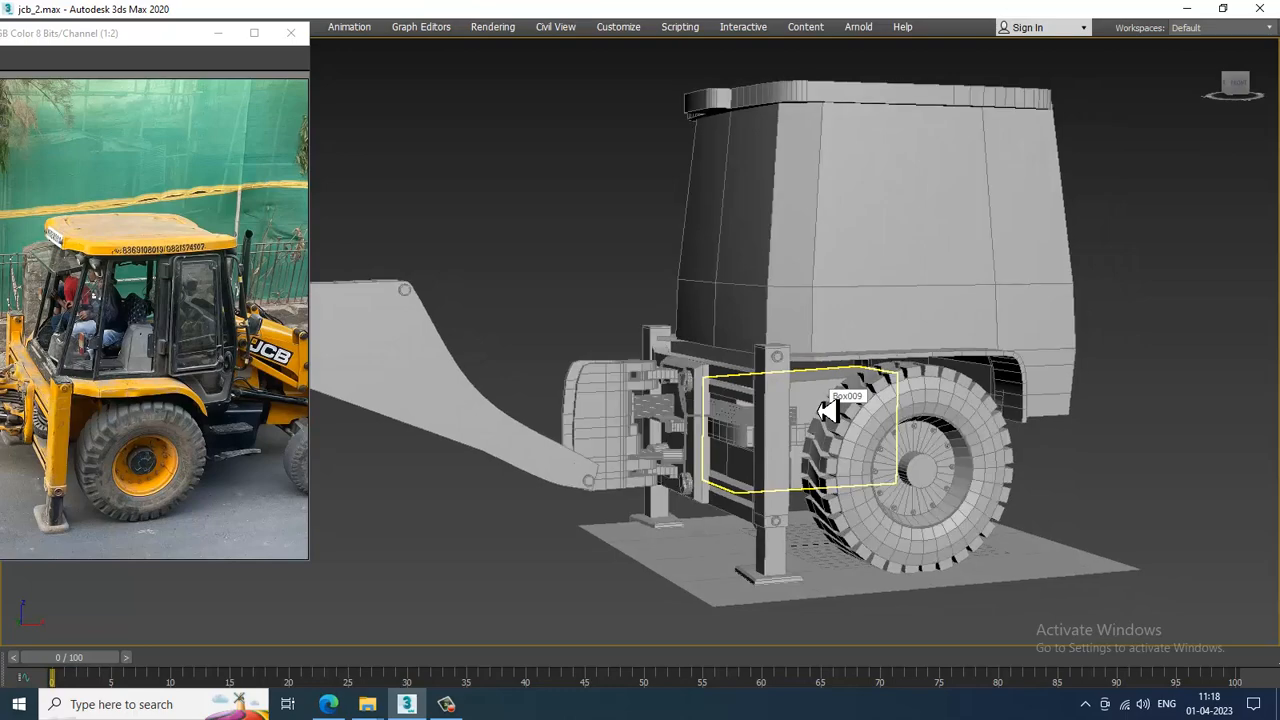